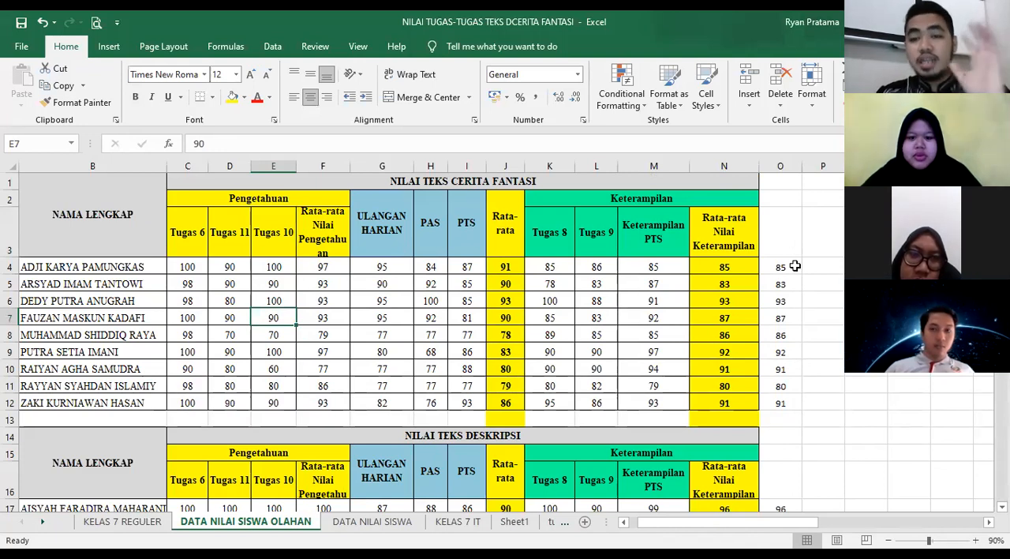
left_click_drag(795, 267, 790, 404)
right_click(792, 407)
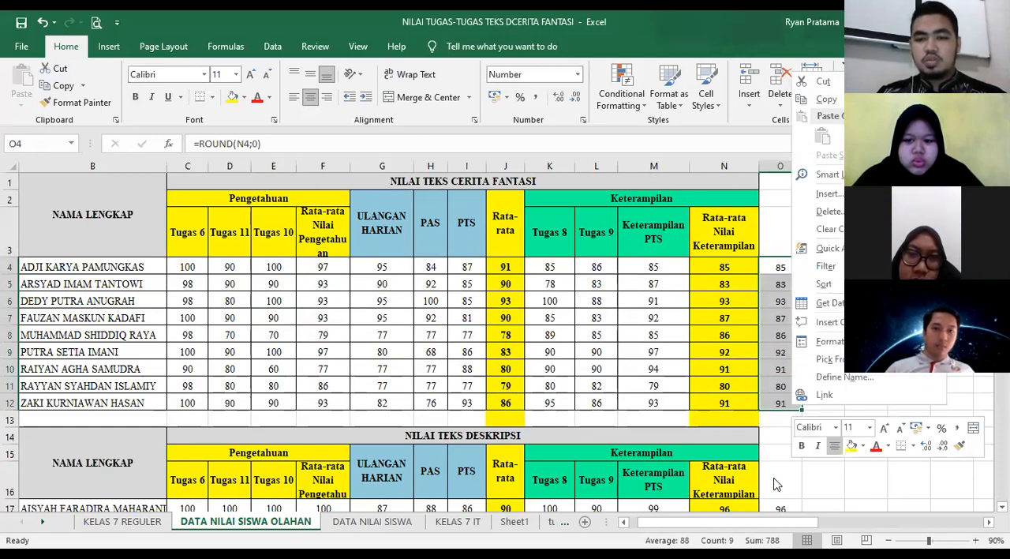
scroll(485, 326, "down", 6)
scroll(484, 326, "up", 2)
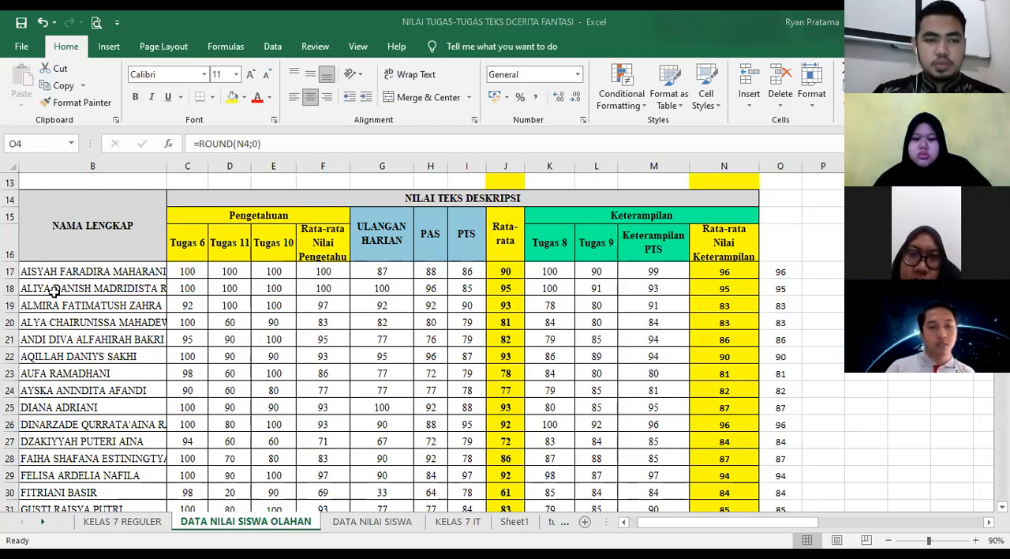
- Copy the whole NILAI TEKS DESKRIPSI table, from its header in row 14 through the last student in row 46
left_click_drag(52, 230, 573, 520)
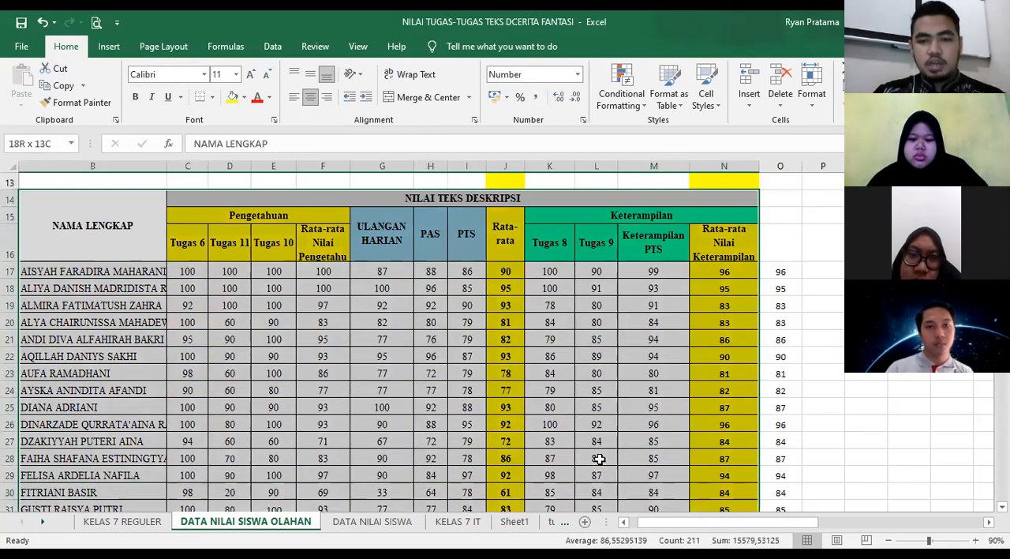
key("ctrl+shift+Down")
right_click(663, 445)
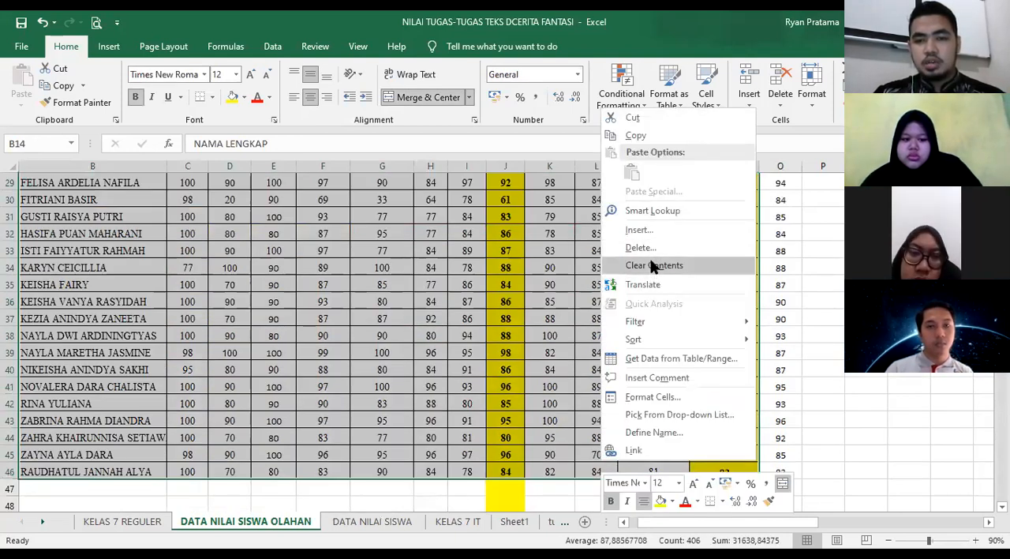
left_click(601, 134)
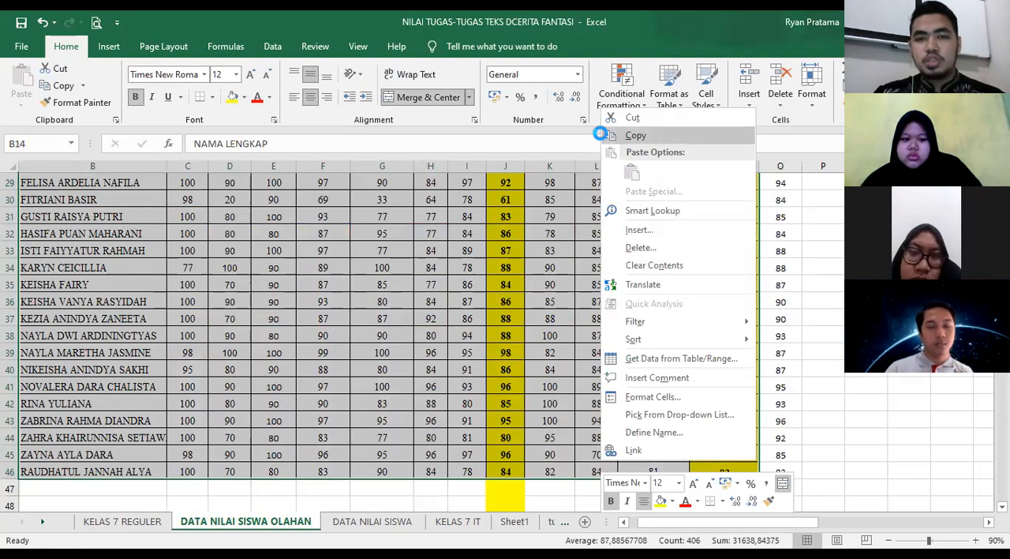
scroll(642, 275, "up", 8)
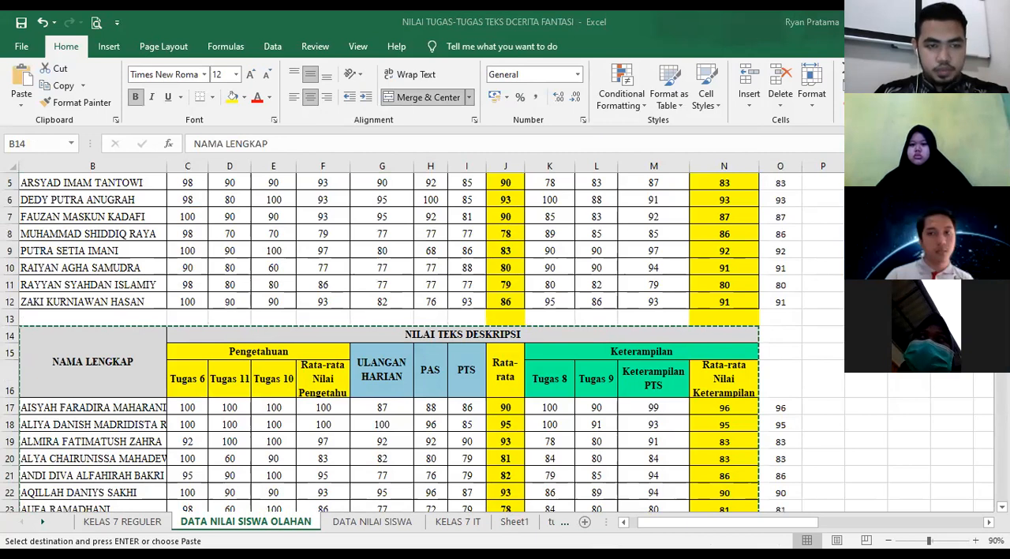
right_click(52, 209)
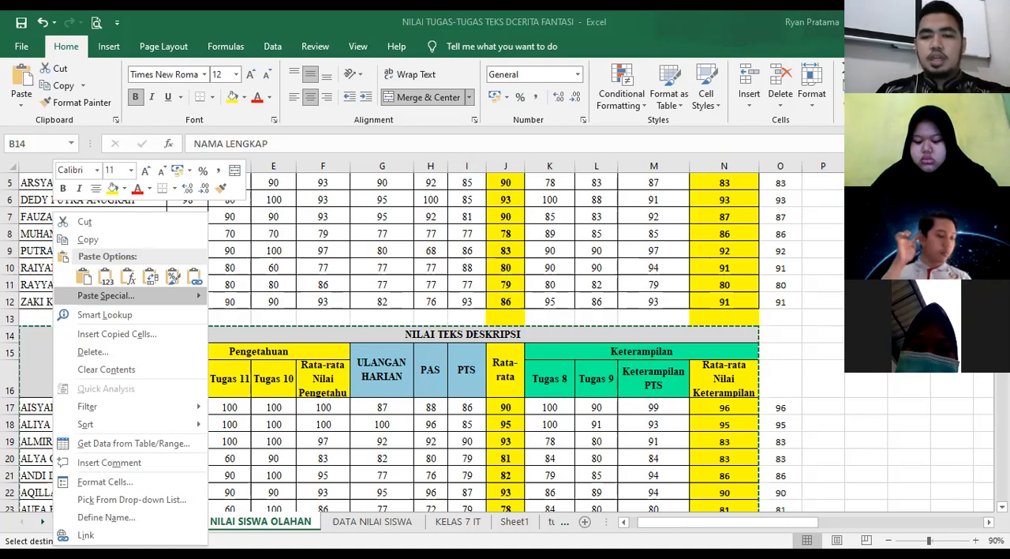
key("Escape")
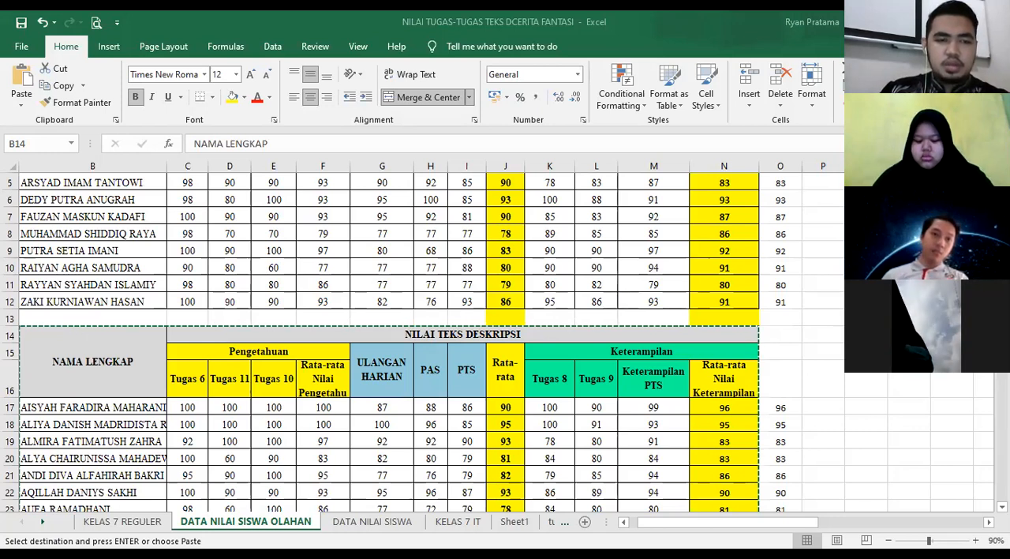
right_click(85, 360)
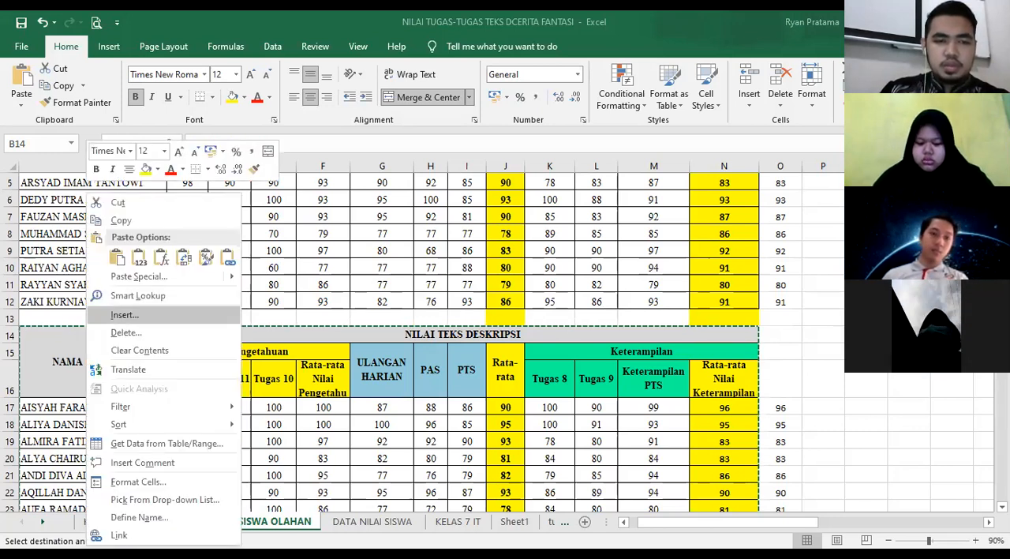
left_click(124, 315)
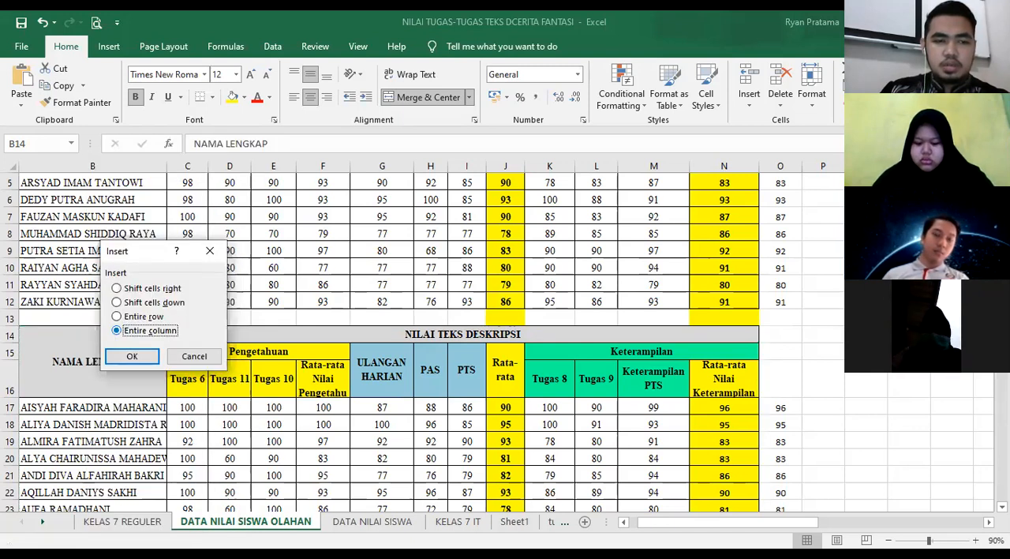
left_click(131, 356)
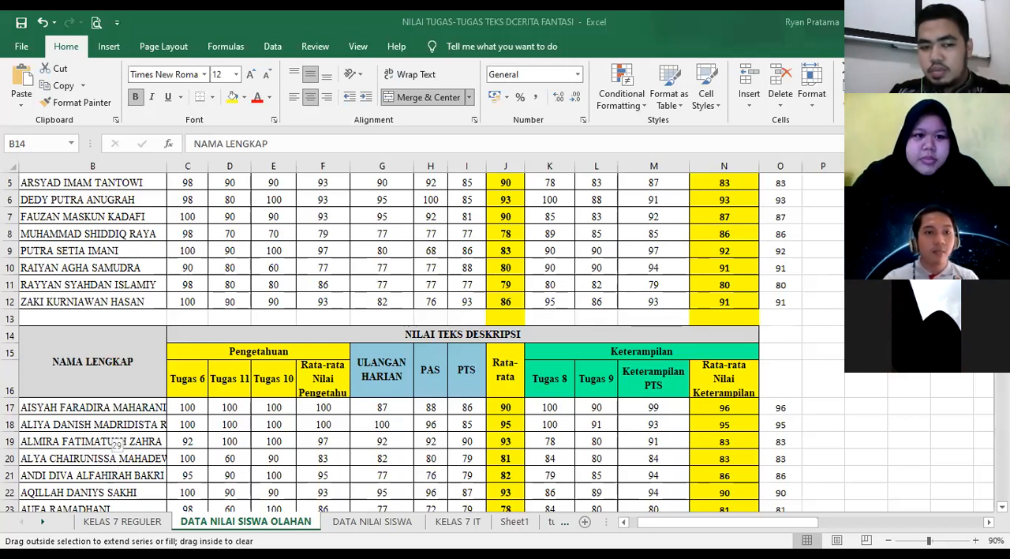
left_click_drag(107, 434, 108, 435)
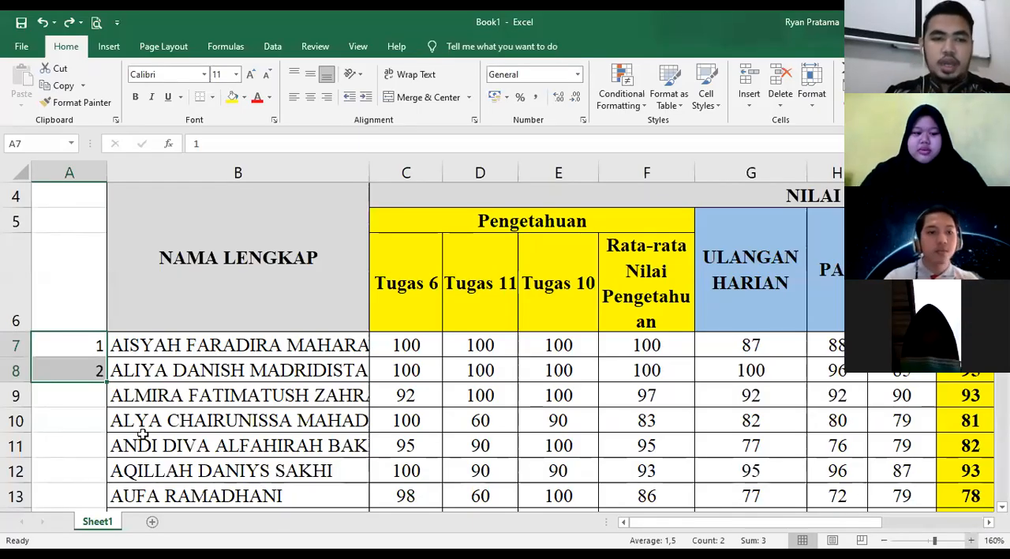
- Number the third to fifth students manually by entering 3, 4 and 5 in cells A9 to A11
left_click(143, 434)
left_click(88, 357)
left_click(95, 416)
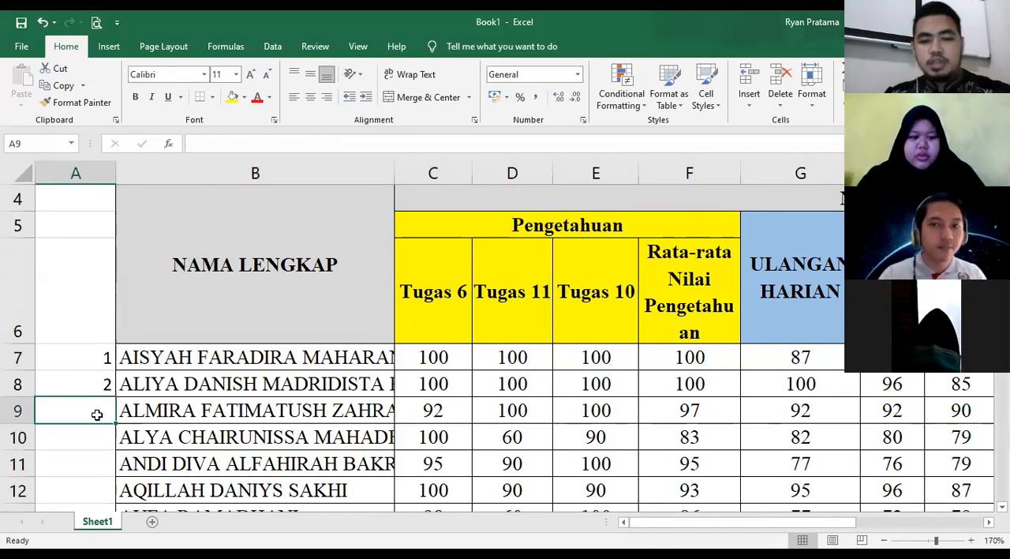
type("3")
scroll(90, 329, "down", 2)
scroll(90, 329, "up", 2)
left_click(94, 438)
type("4")
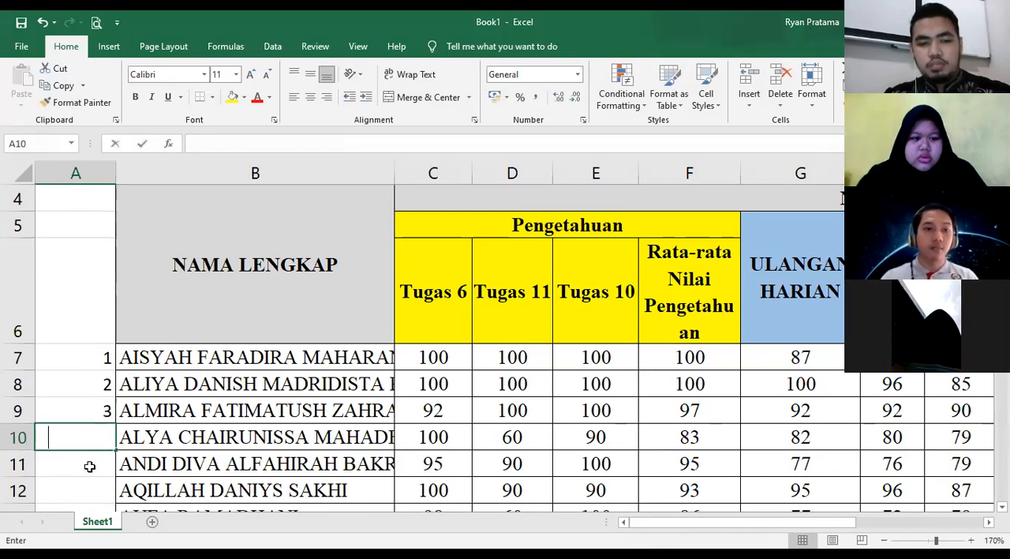
left_click(86, 462)
type("5")
left_click(85, 486)
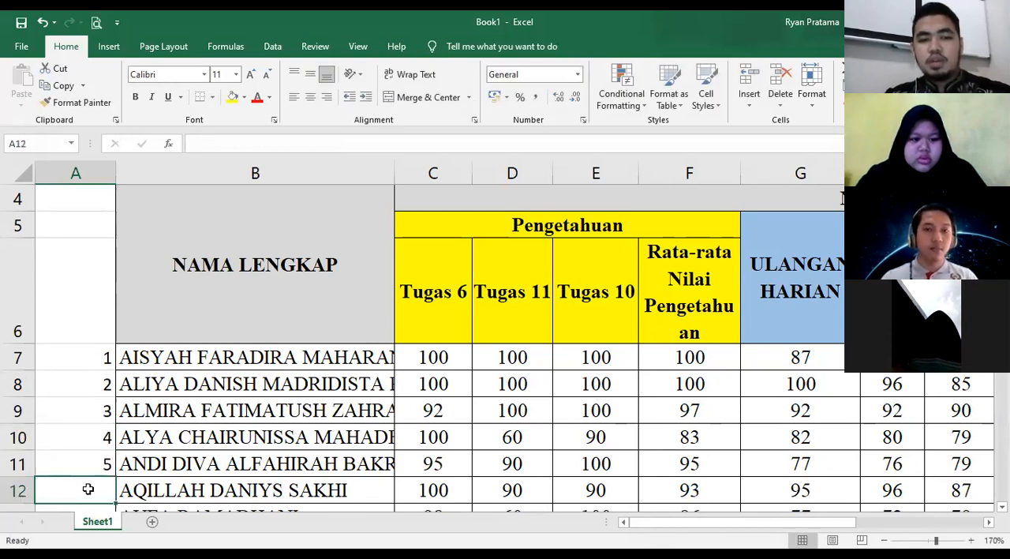
- Clear the manually entered numbers from cells A11, A10 and A9
left_click(94, 460)
key("BackSpace")
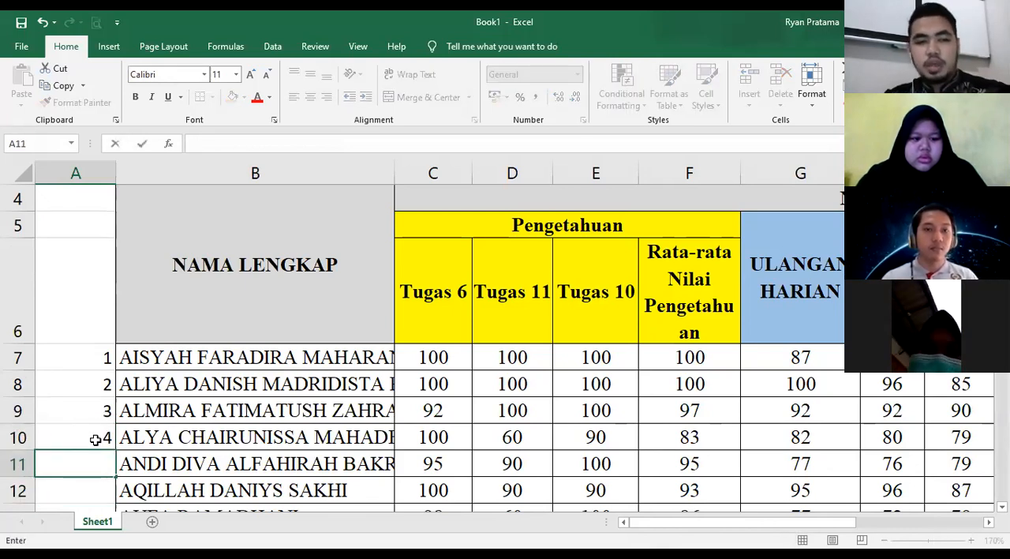
left_click(91, 440)
key("BackSpace")
left_click(89, 412)
key("BackSpace")
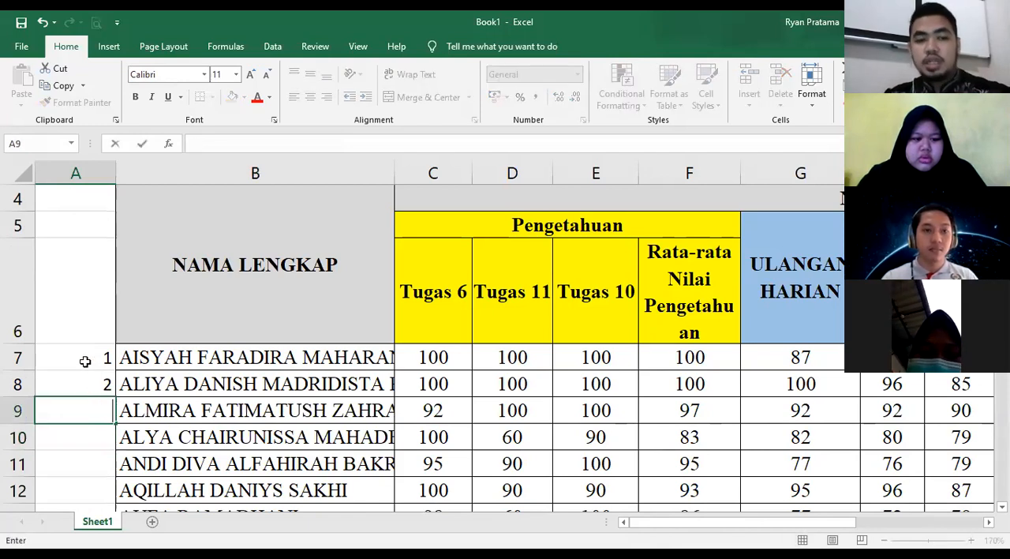
- Extend the 1, 2 numbering in A7:A8 as a series down to 30 in cell A36, beside the last student
left_click(90, 361)
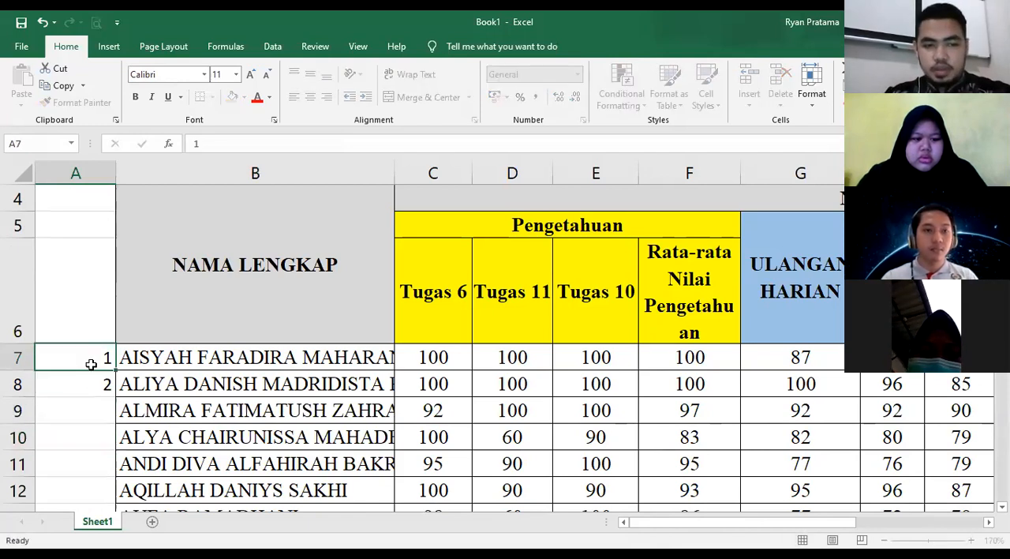
left_click(136, 383)
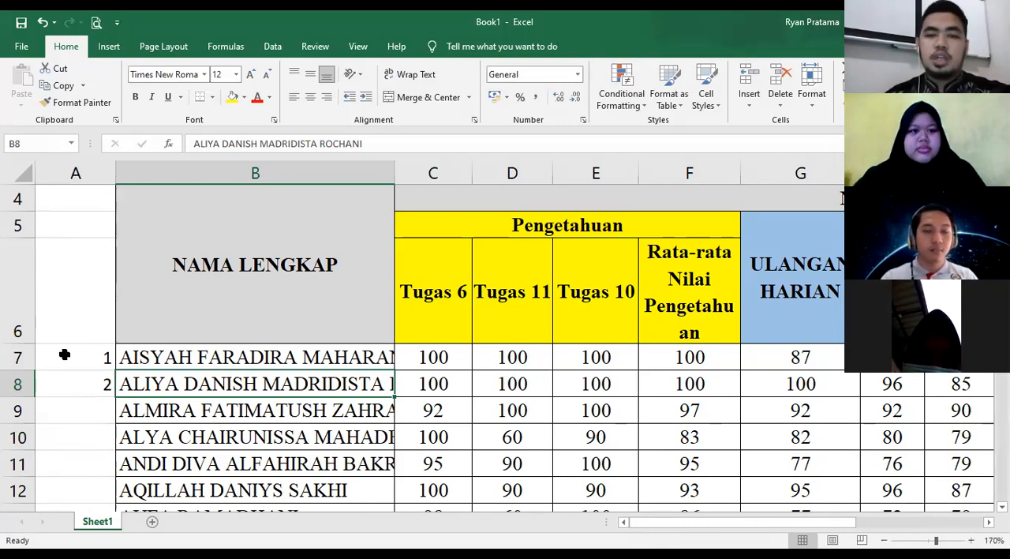
left_click_drag(65, 355, 93, 385)
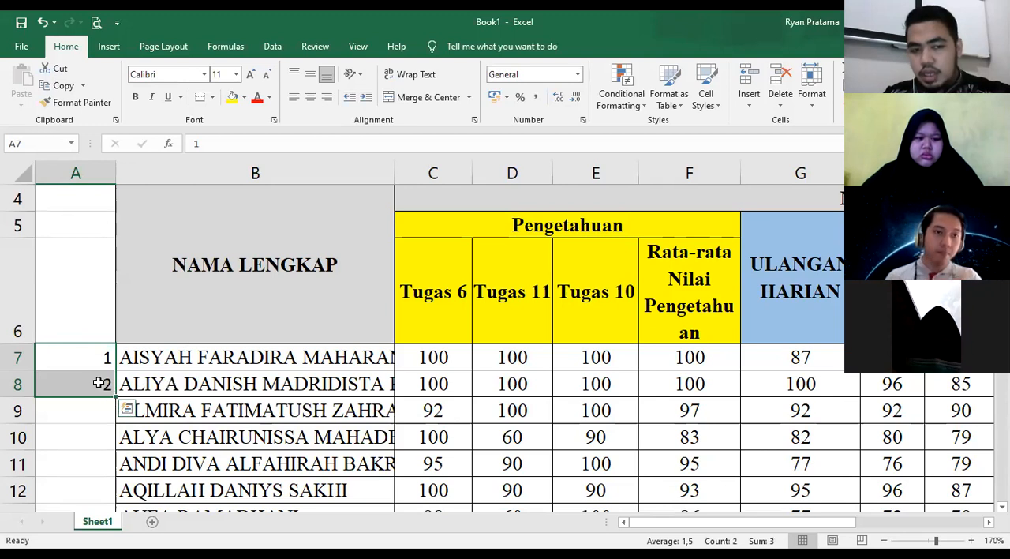
scroll(110, 396, "up", 2)
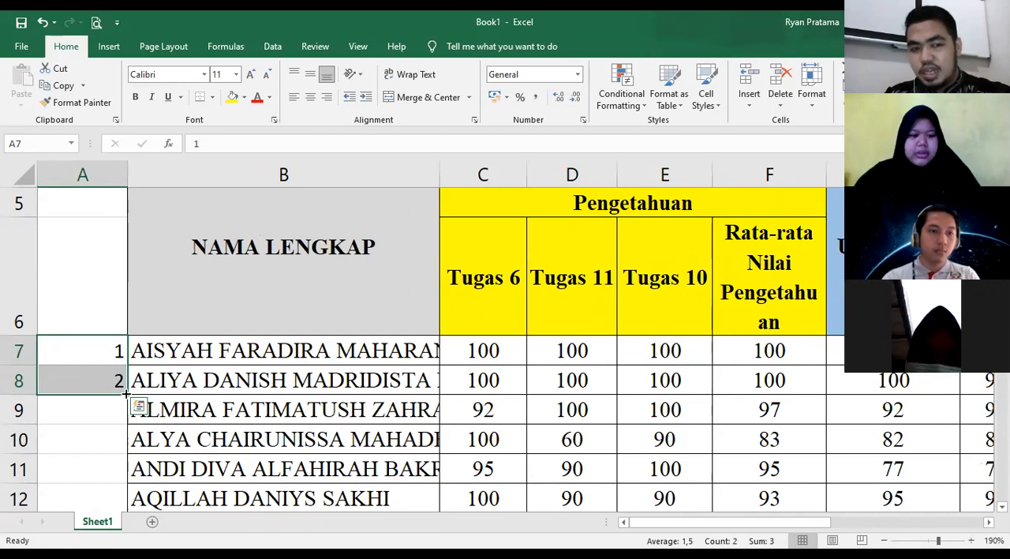
left_click_drag(126, 393, 128, 458)
left_click_drag(134, 505, 136, 454)
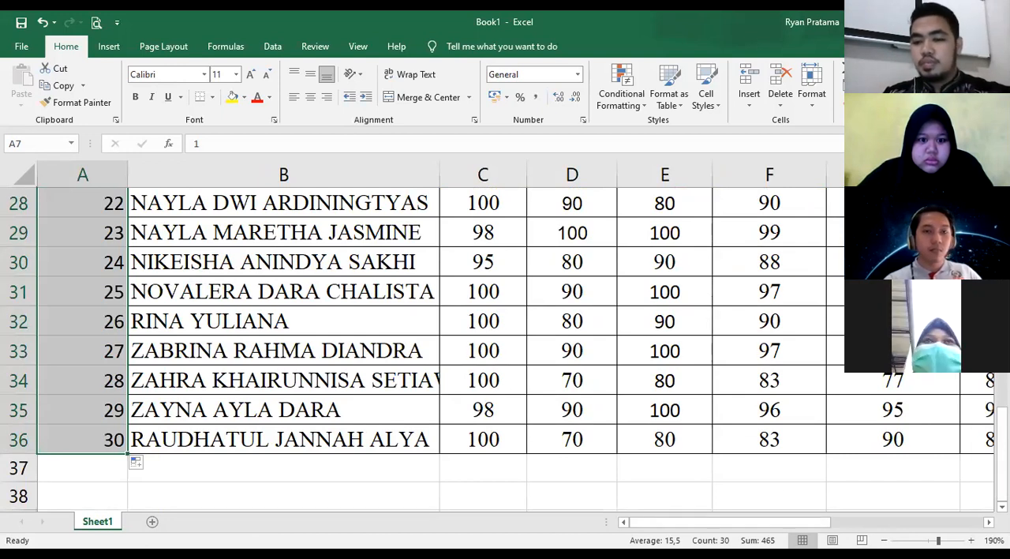
- Review the numbered student list and the score table's columns from Tugas 6 to Rata-rata Nilai Keterampilan
left_click(884, 540)
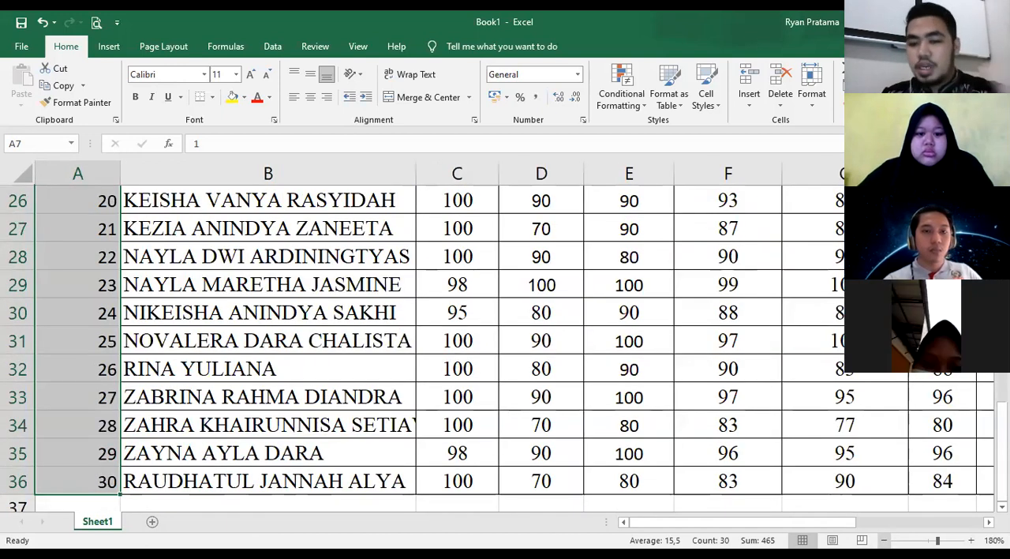
left_click(884, 541)
left_click(883, 541)
left_click(884, 541)
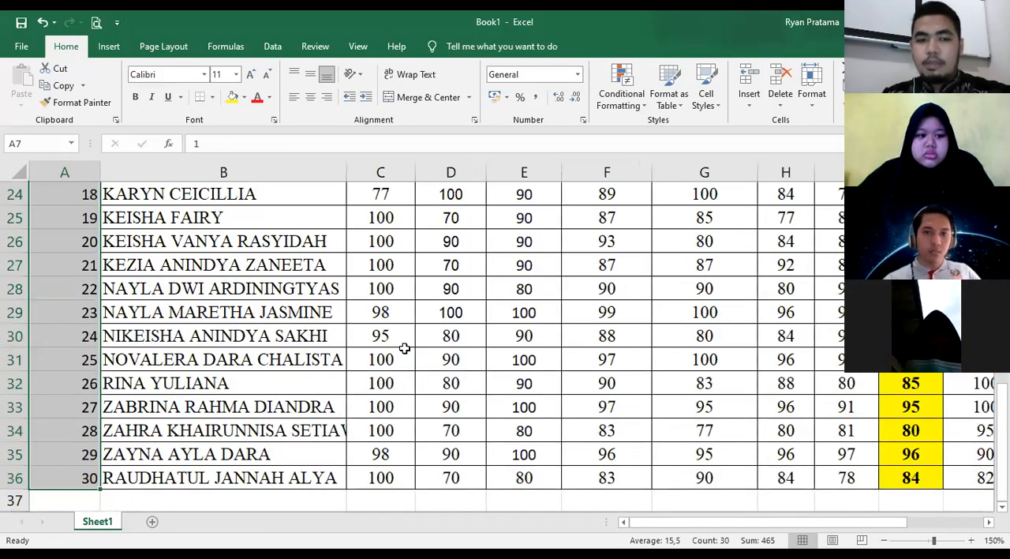
scroll(404, 348, "up", 5)
scroll(404, 348, "up", 2)
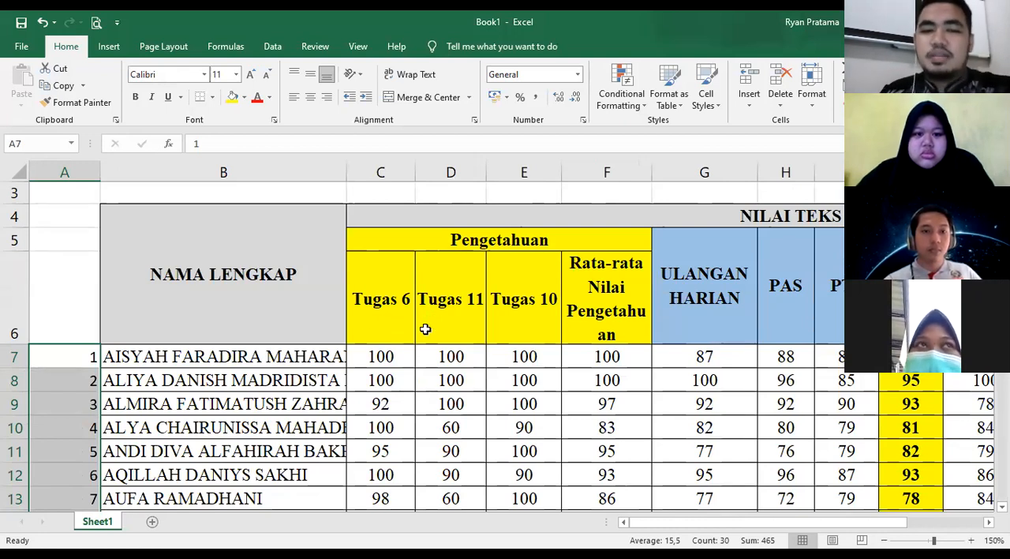
left_click(394, 357)
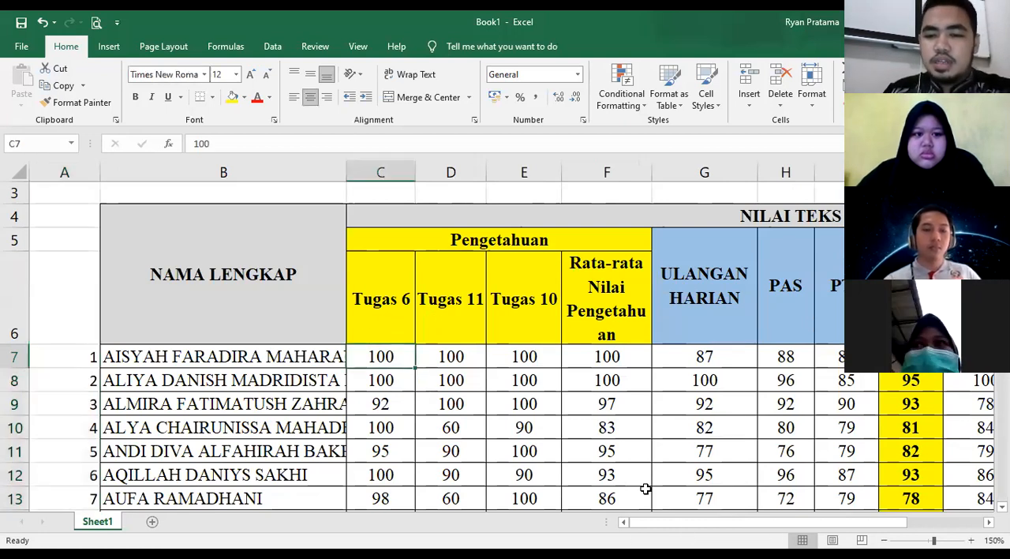
scroll(707, 516, "right", 2)
left_click(883, 542)
left_click(883, 541)
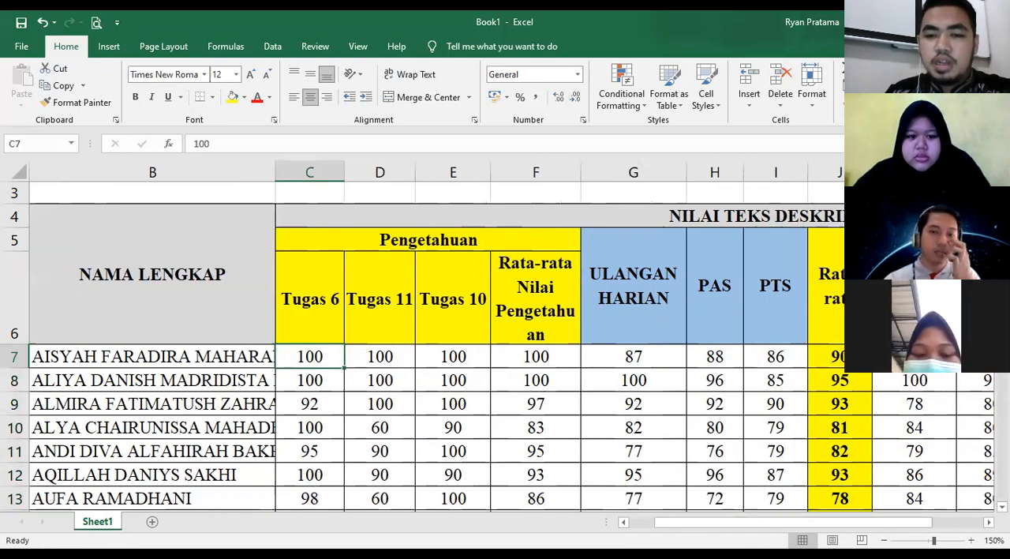
scroll(176, 349, "right", 2)
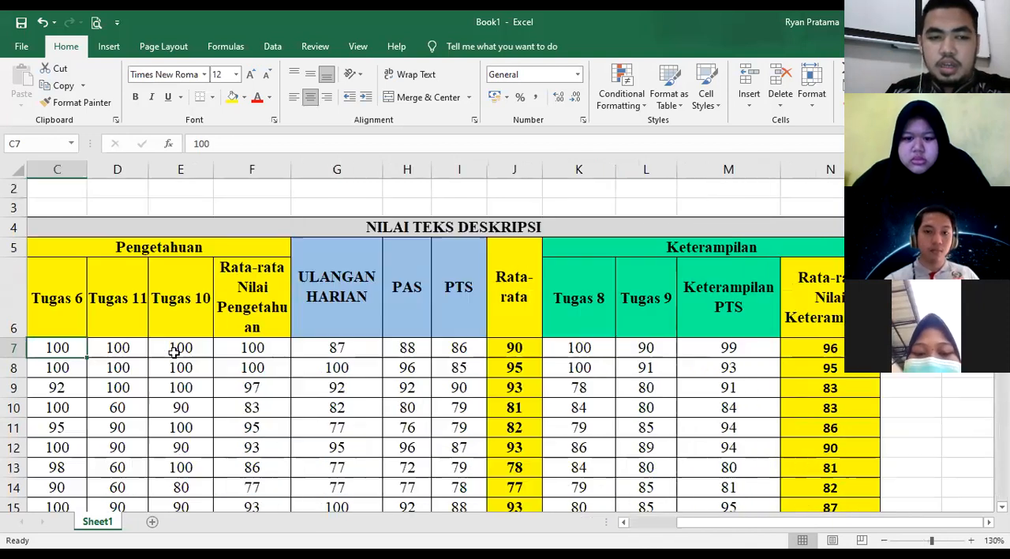
scroll(237, 347, "left", 1)
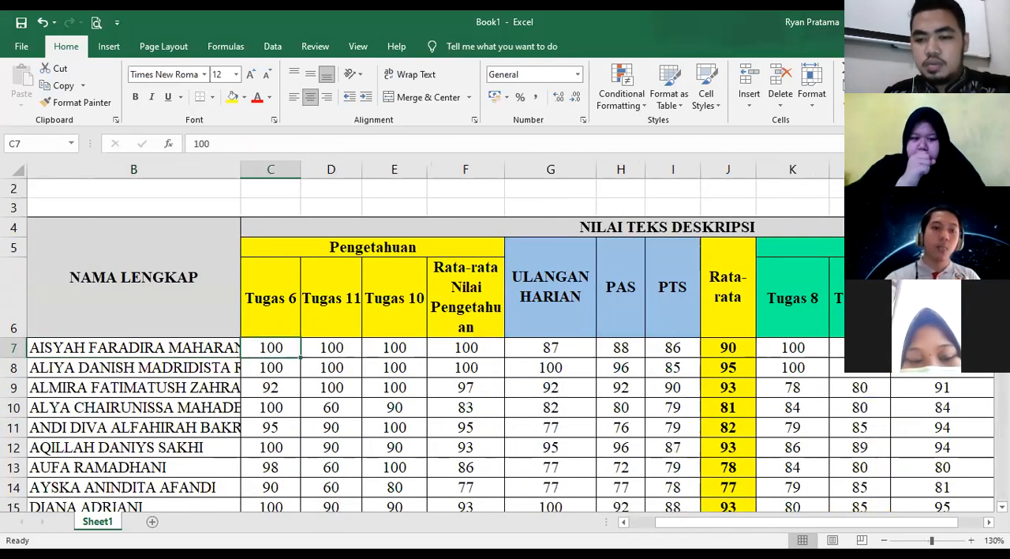
scroll(373, 346, "down", 2)
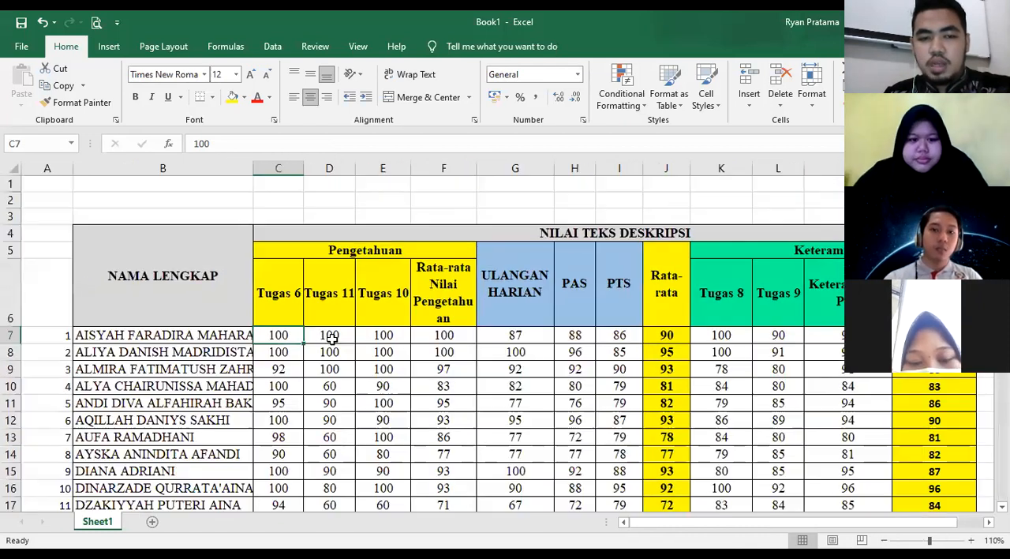
- Inspect the first student's cells in row 7 from Tugas 10 to Keterampilan PTS, including the formulas in the average columns
left_click(394, 333)
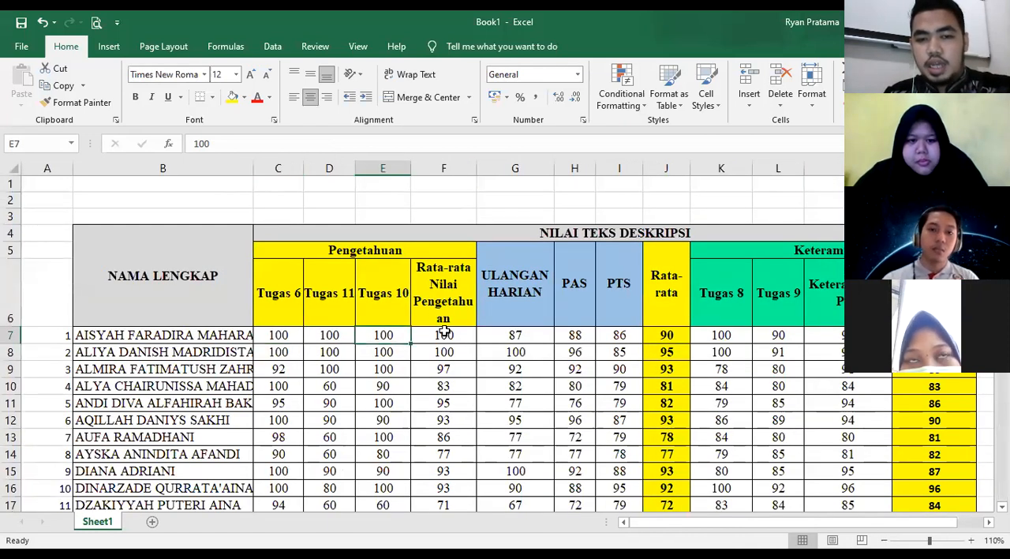
left_click(470, 337)
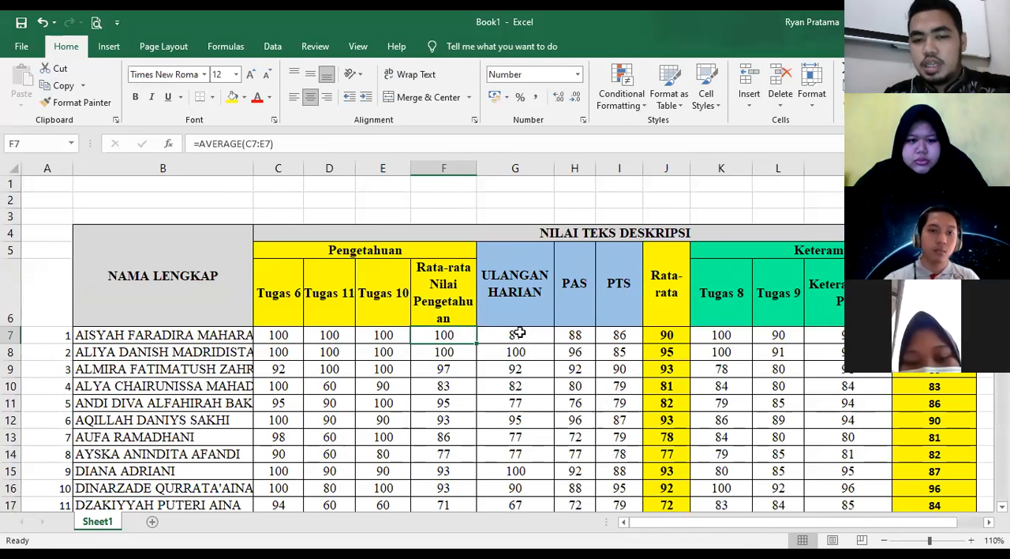
left_click(520, 332)
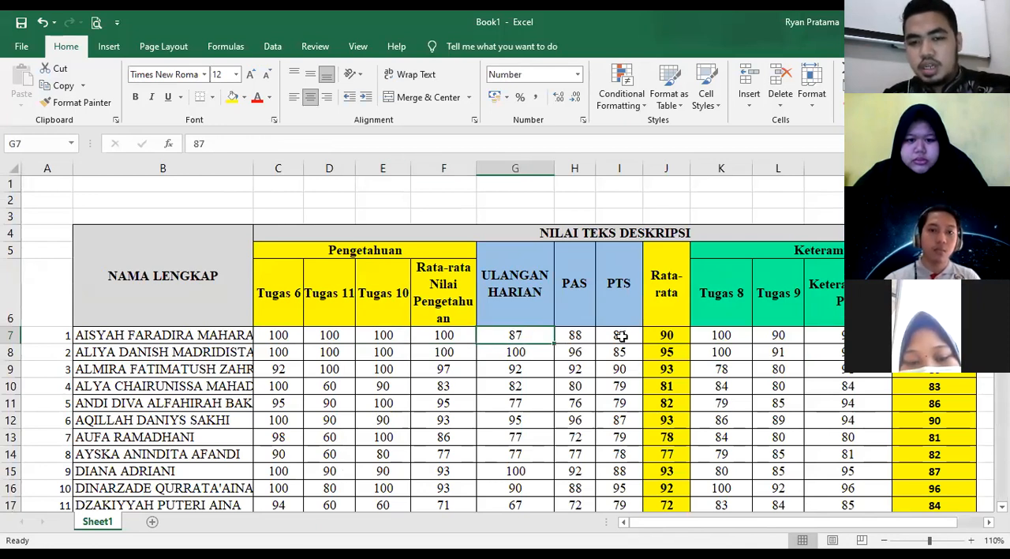
key("Right")
left_click(659, 335)
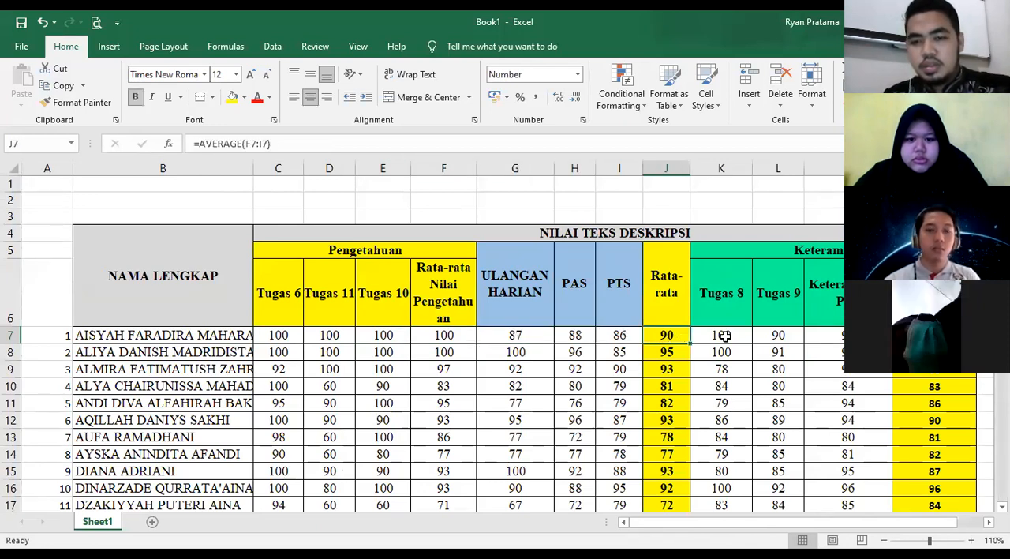
key("Right")
key("Right")
key("Right")
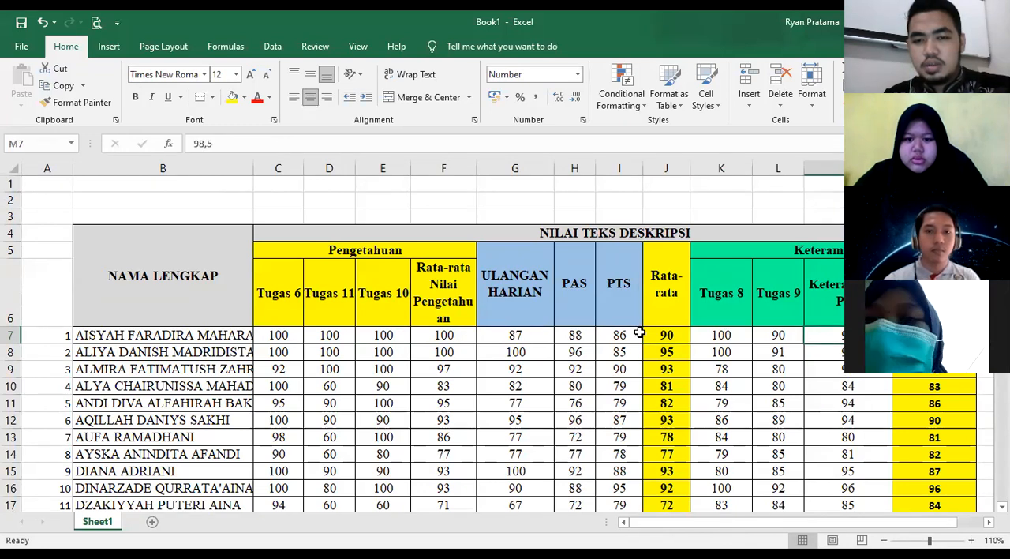
- Inspect the table's last column, Rata-rata Nilai Keterampilan, and its heading in N6
key("Right")
key("Right")
key("Right")
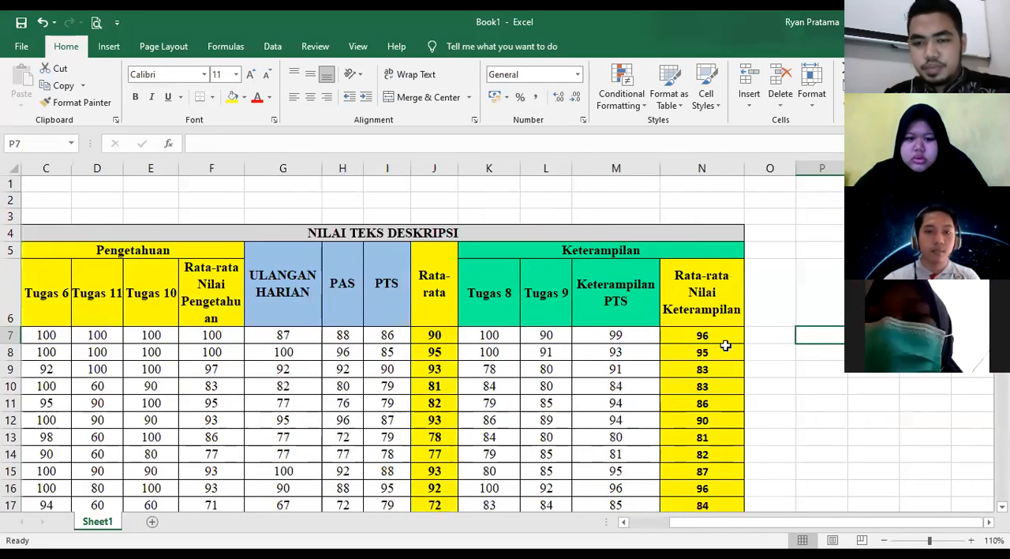
left_click(725, 341)
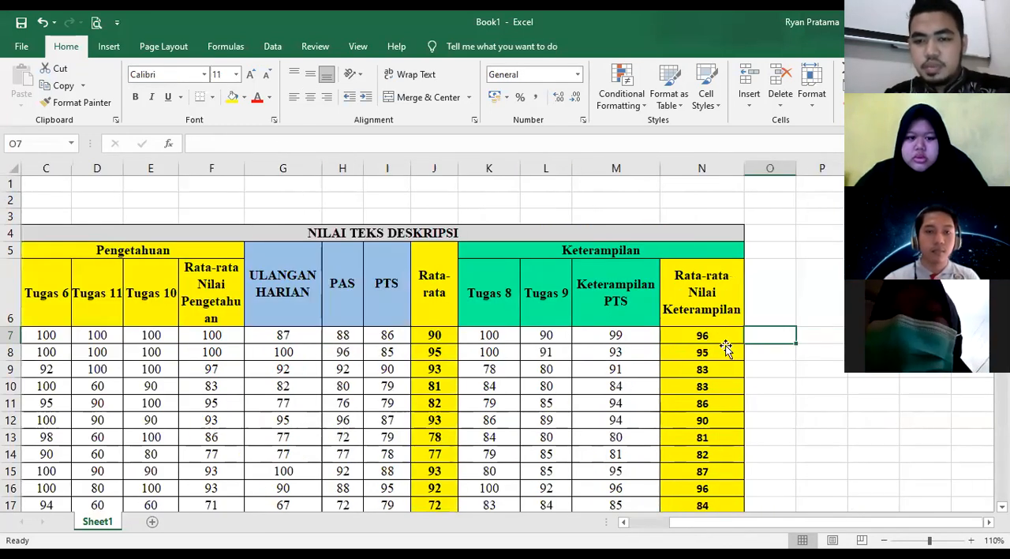
left_click(707, 275)
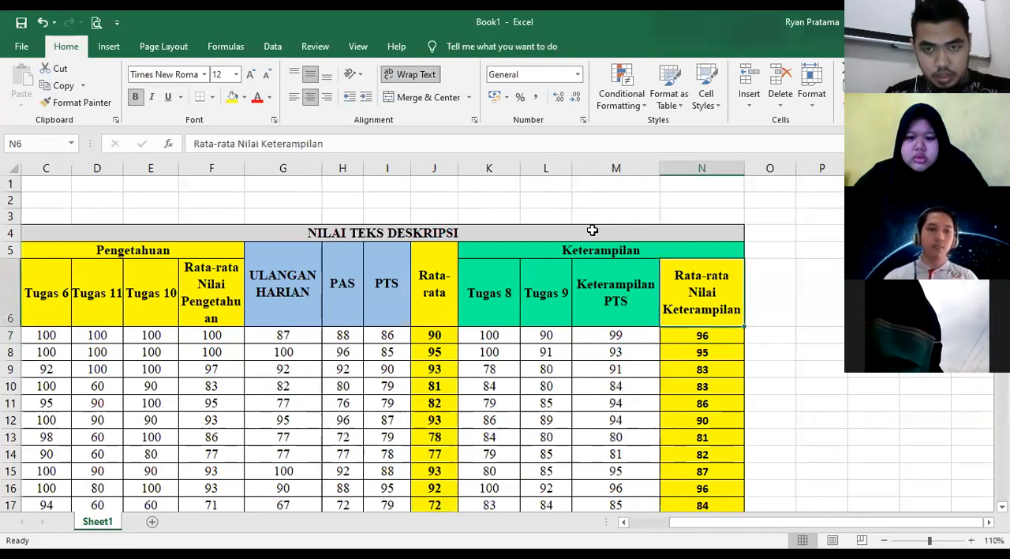
- Try unmerging the NILAI TEKS DESKRIPSI title in row 4 and undo the change
left_click(339, 233)
left_click(421, 96)
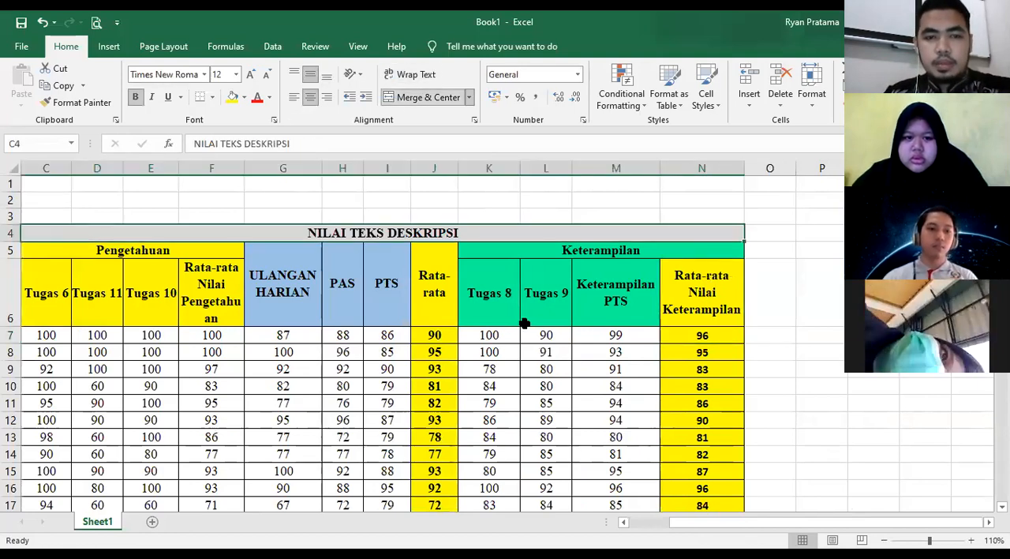
left_click(535, 356)
mouse_move(820, 523)
left_mouse_down()
mouse_move(794, 523)
mouse_move(809, 523)
left_mouse_up()
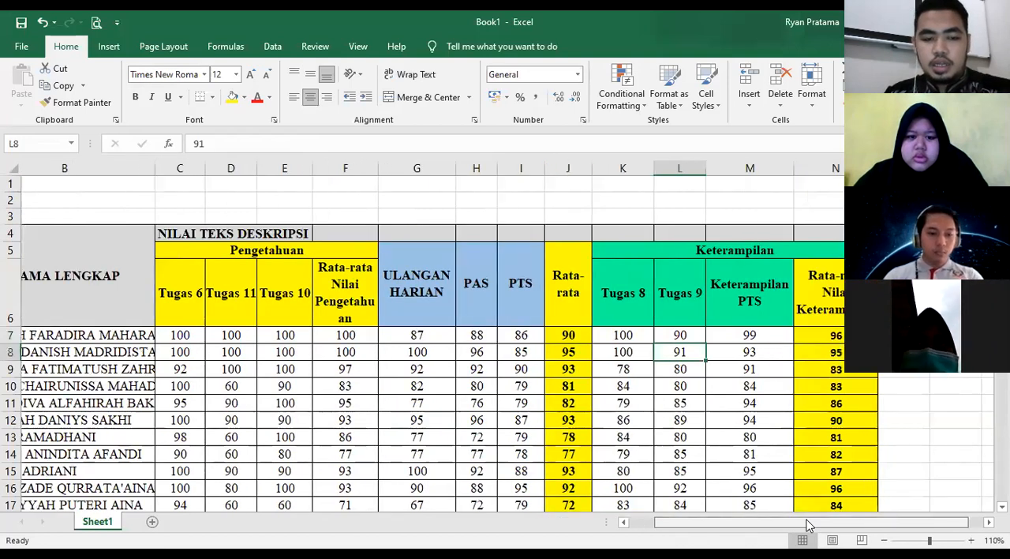
key("ctrl+z")
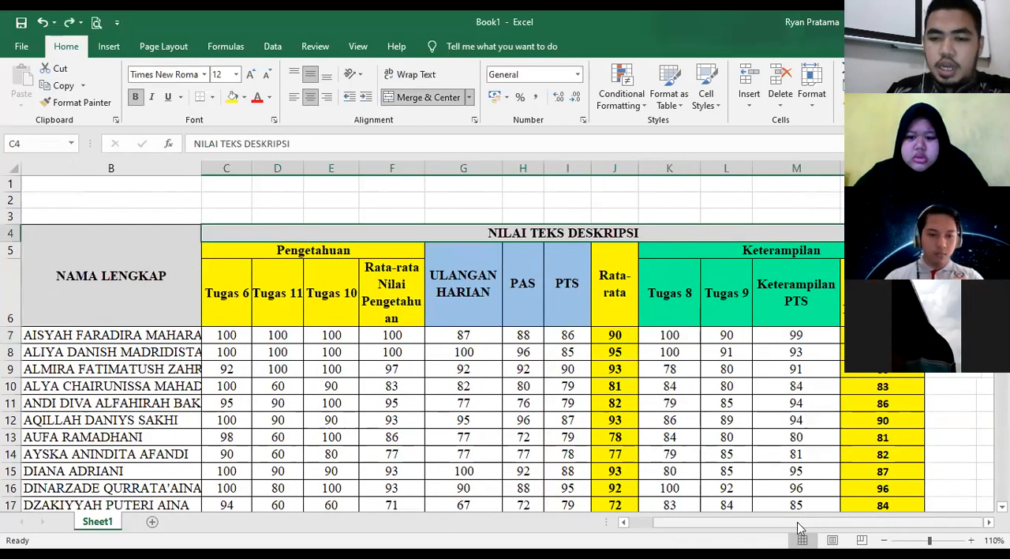
left_click_drag(788, 522, 774, 525)
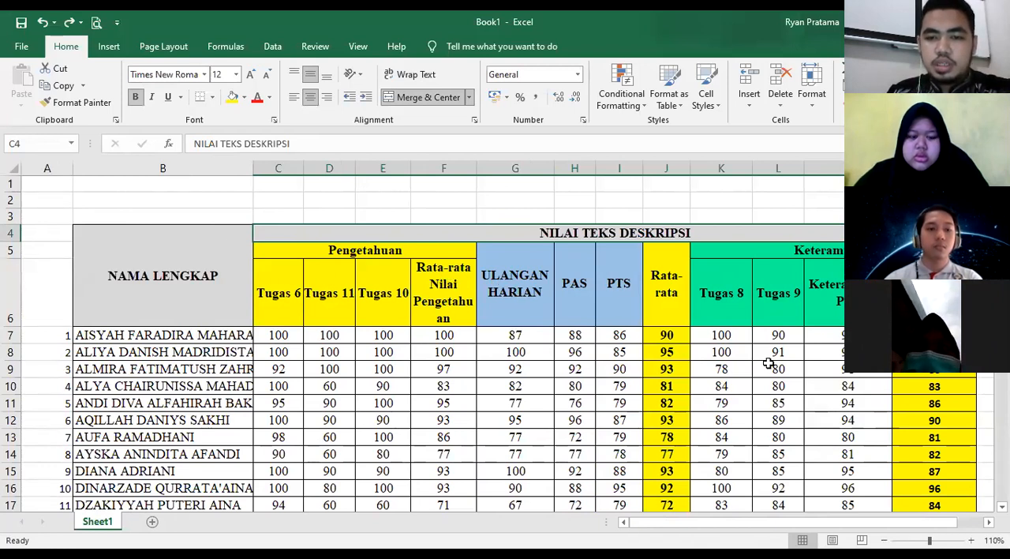
- Unmerge the NILAI TEKS DESKRIPSI title cell in row 4
left_click_drag(766, 527, 817, 524)
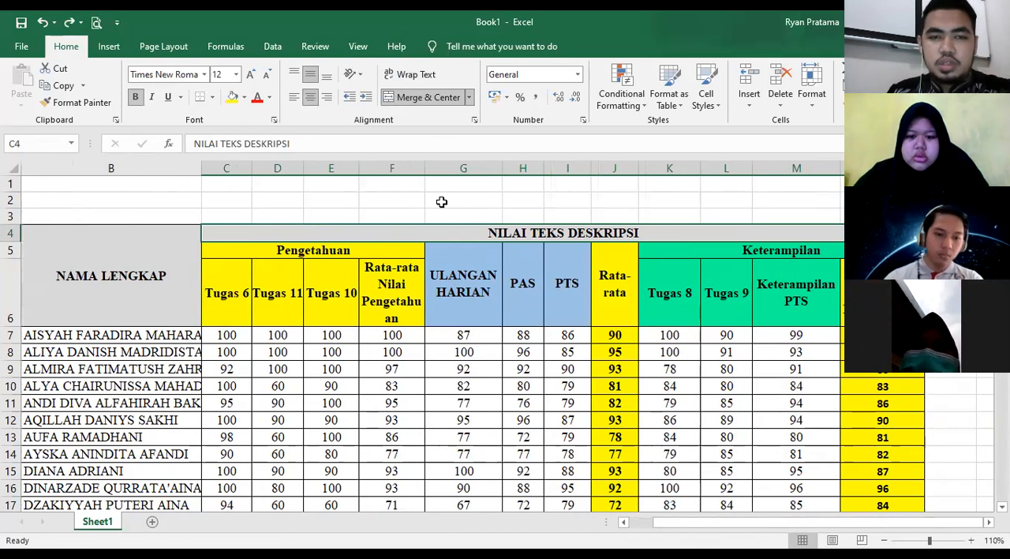
left_click(426, 97)
- Fill the whole Keterampilan block, from its heading in K5 to the last student's average in N36, with red
left_click_drag(472, 280, 780, 299)
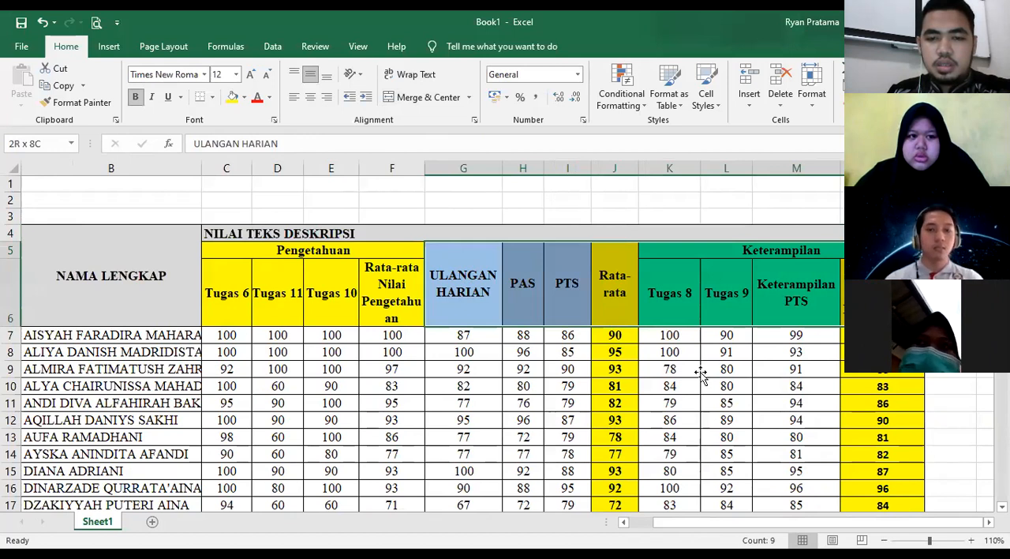
left_click_drag(613, 287, 782, 323)
left_click_drag(901, 460, 902, 476)
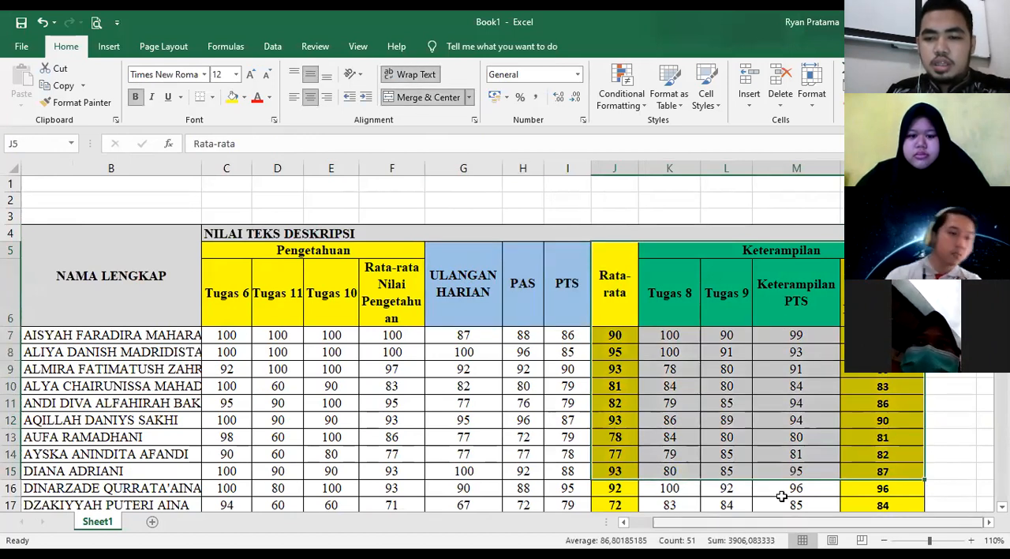
left_click(718, 368)
left_click_drag(611, 253, 835, 493)
left_click(675, 269)
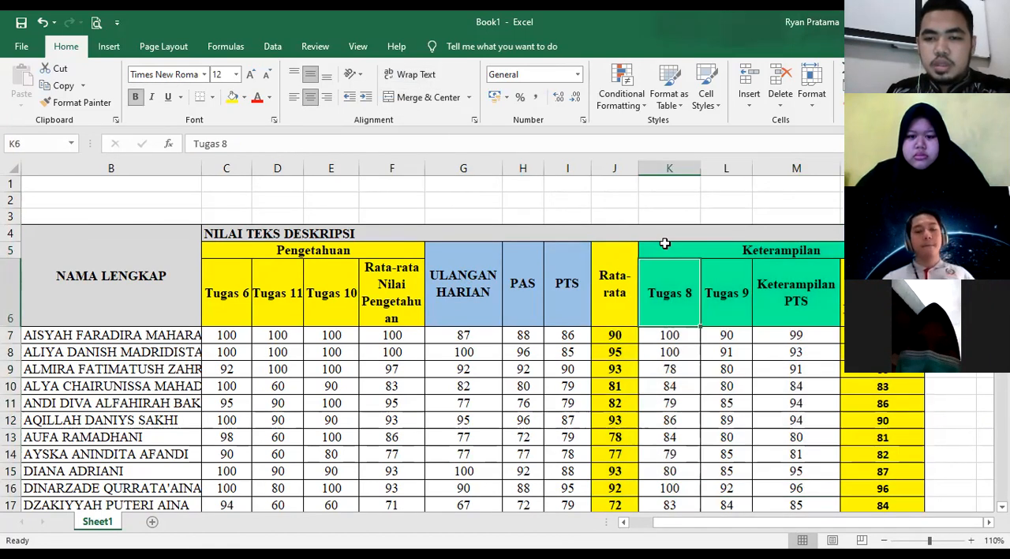
left_click_drag(674, 251, 814, 460)
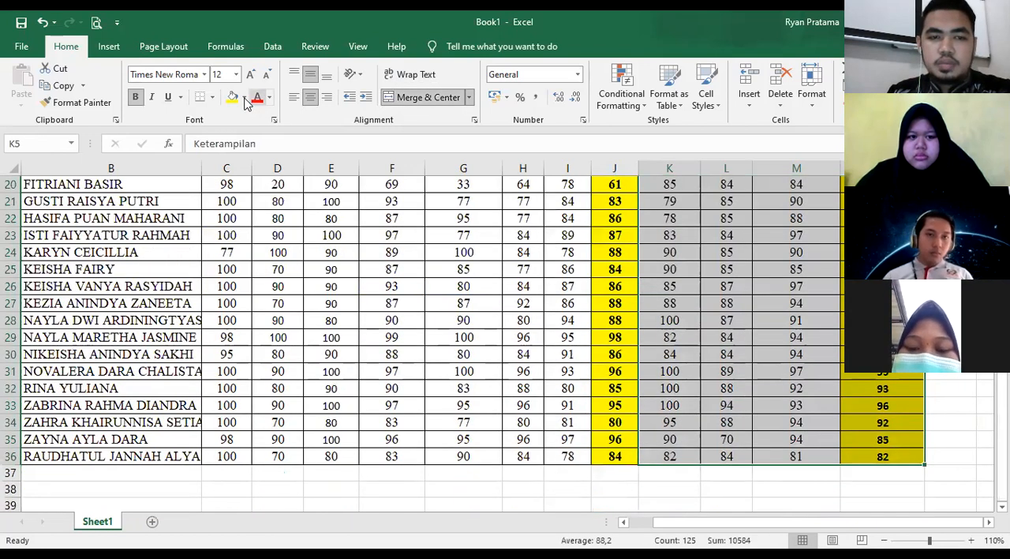
scroll(520, 354, "up", 6)
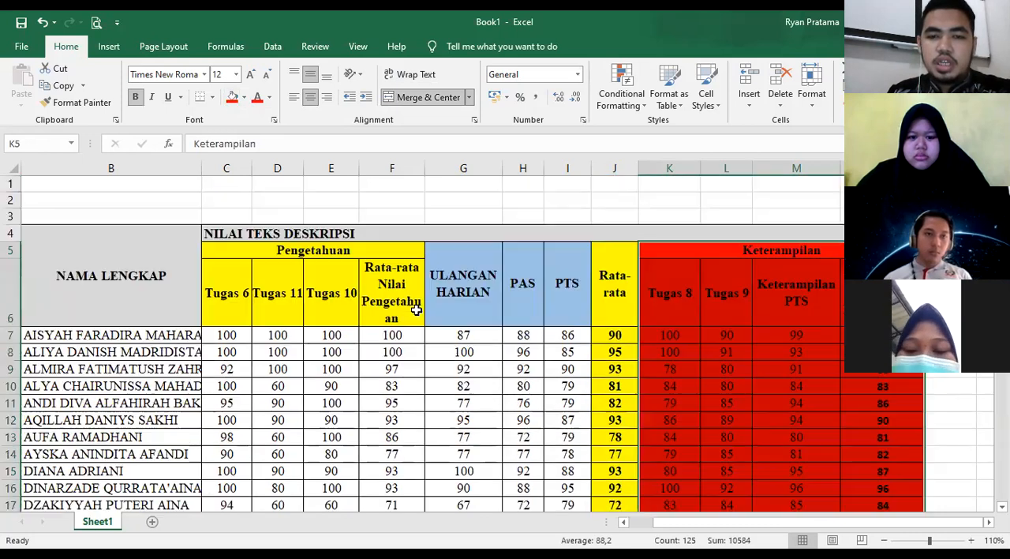
- Clear the students' values in columns F to J, from Rata-rata Nilai Pengetahuan to Rata-rata, leaving the headings
left_click(456, 319)
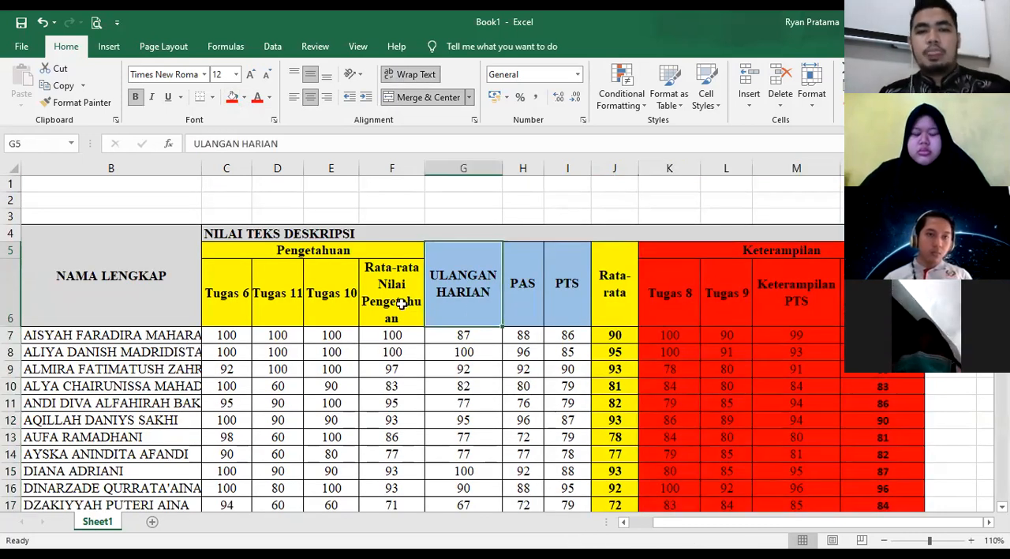
left_click_drag(395, 335, 547, 521)
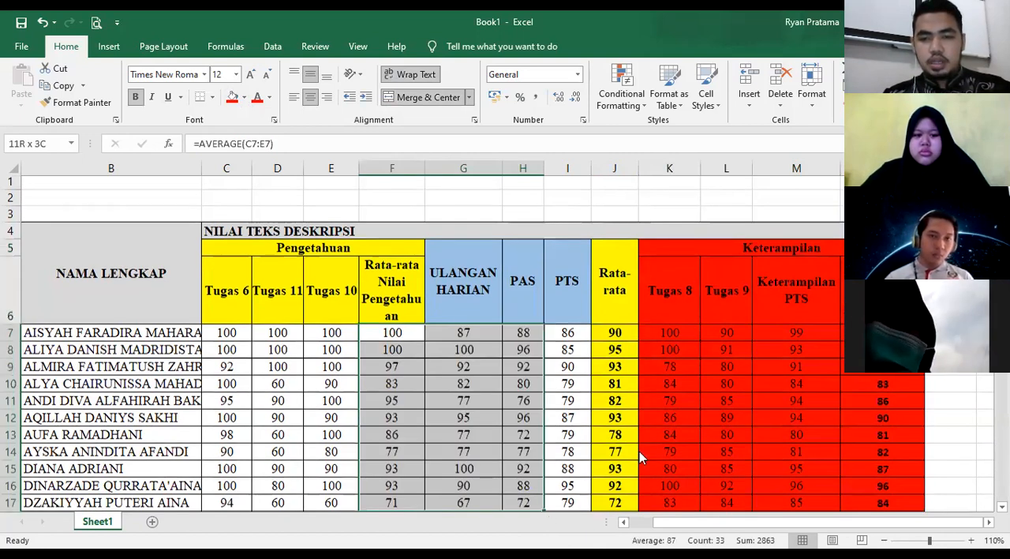
right_click(606, 476)
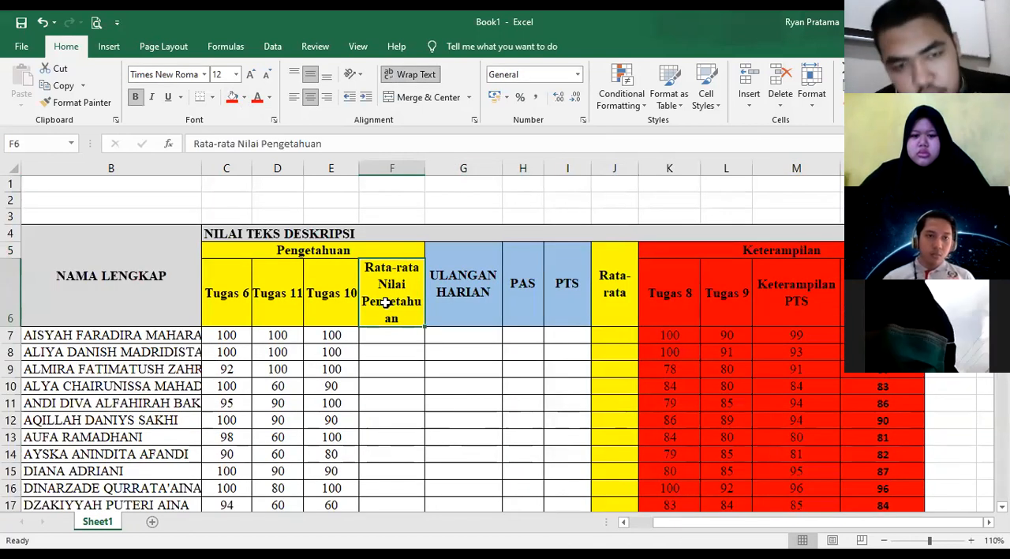
- Delete the headings Rata-rata Nilai Pengetahuan, ULANGAN HARIAN, PAS and PTS from columns F to I
key("BackSpace")
left_click(478, 295)
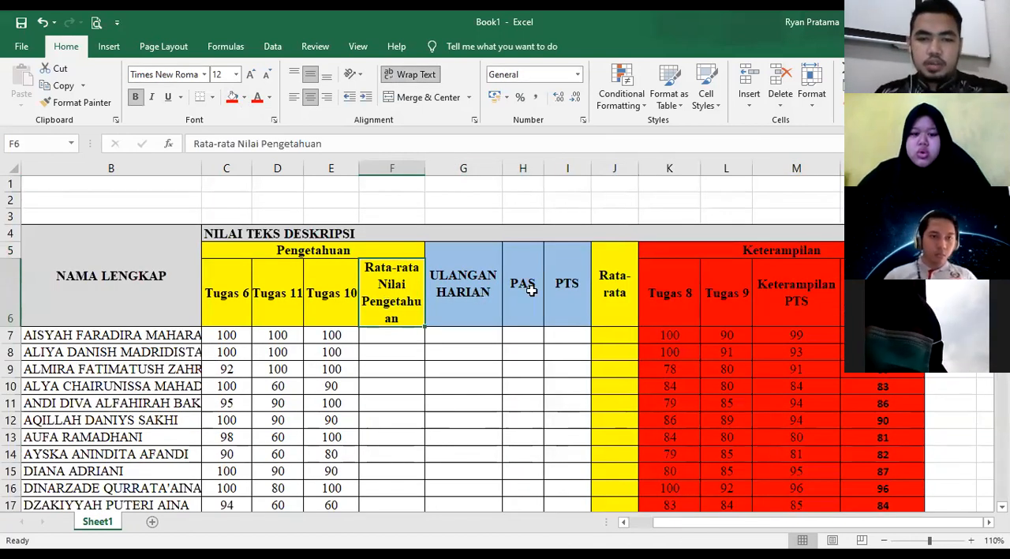
key("BackSpace")
left_click(525, 279)
key("BackSpace")
left_click(566, 280)
key("BackSpace")
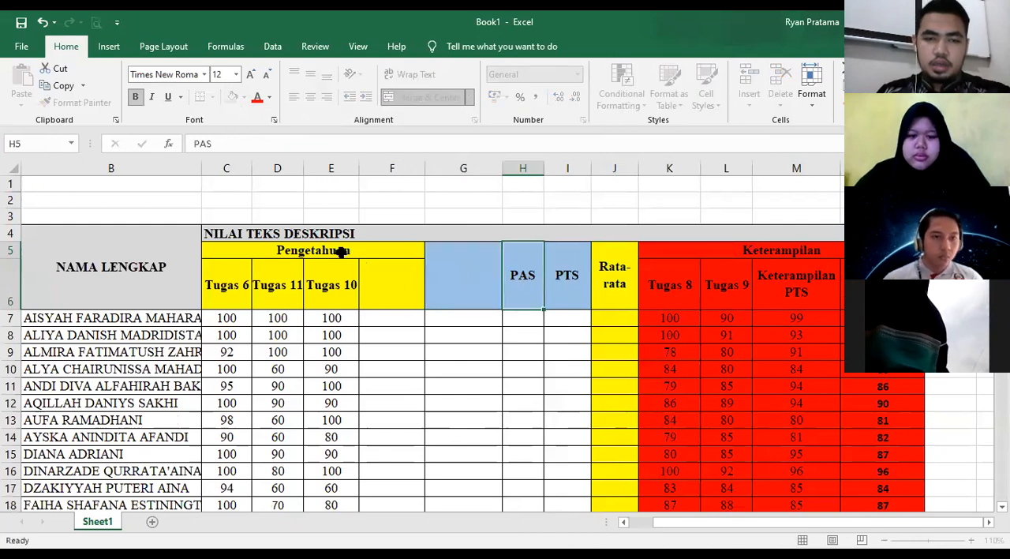
- Unmerge the Pengetahuan heading in row 5
left_click(340, 251)
left_click(409, 98)
left_click(417, 337)
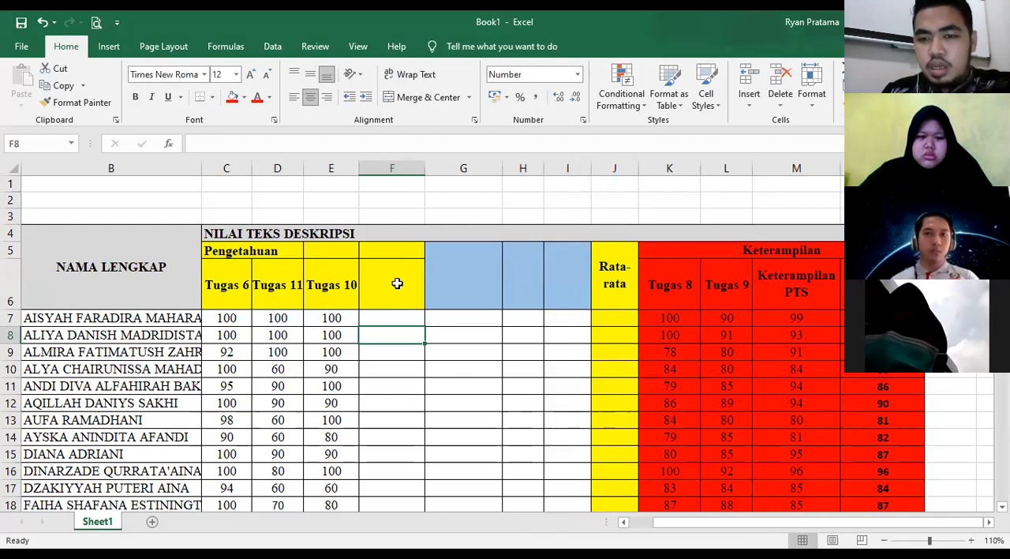
- Delete the Rata-rata heading from cell J5
left_click(617, 279)
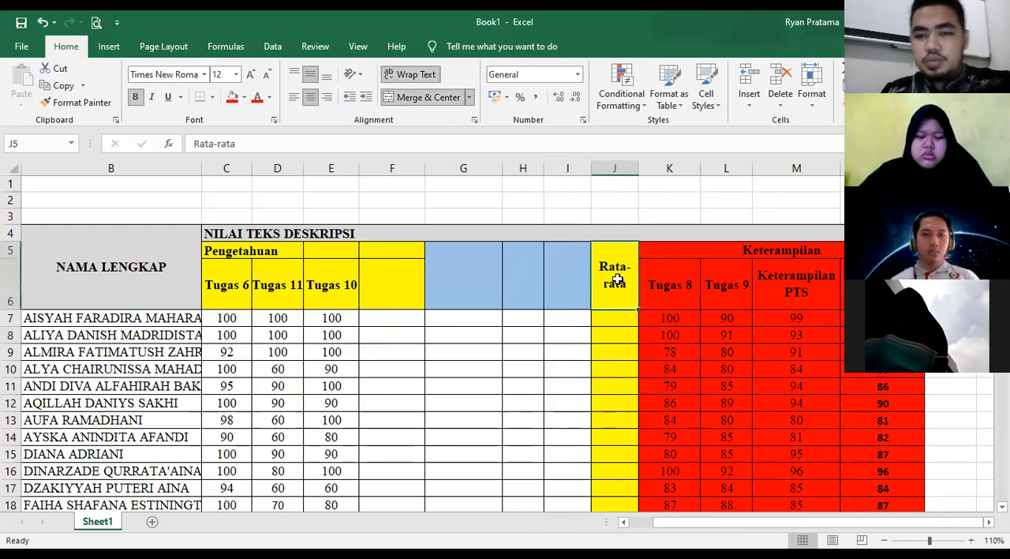
key("BackSpace")
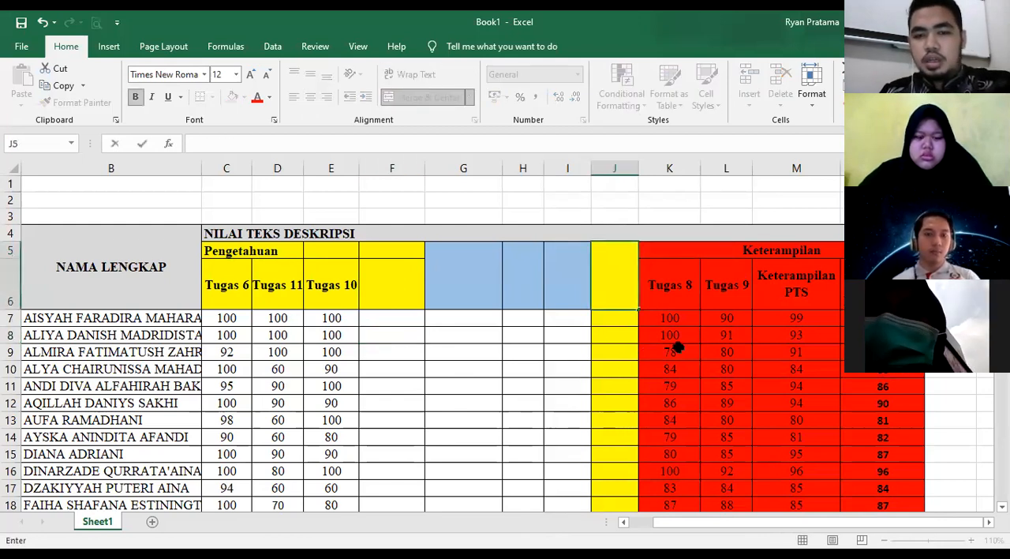
left_click(719, 333)
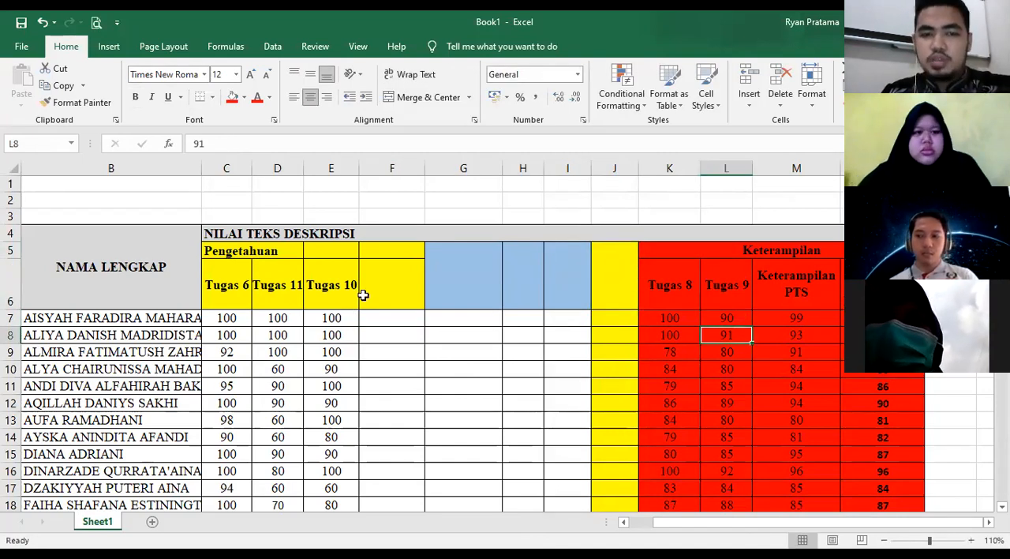
- Merge and center the Pengetahuan heading across C5:E5, and merge the empty heading cells F5 and F6
left_click(401, 287)
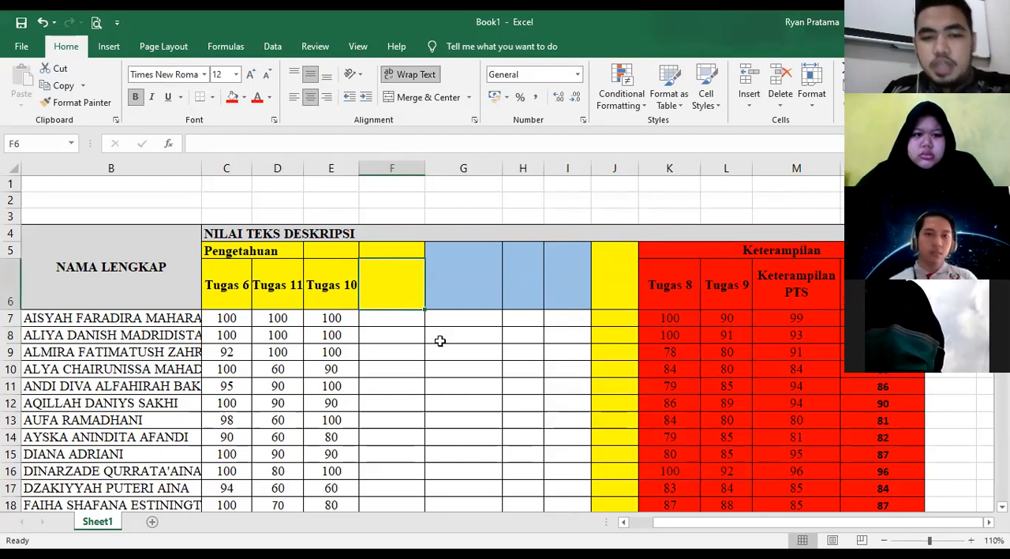
scroll(278, 273, "down", 2)
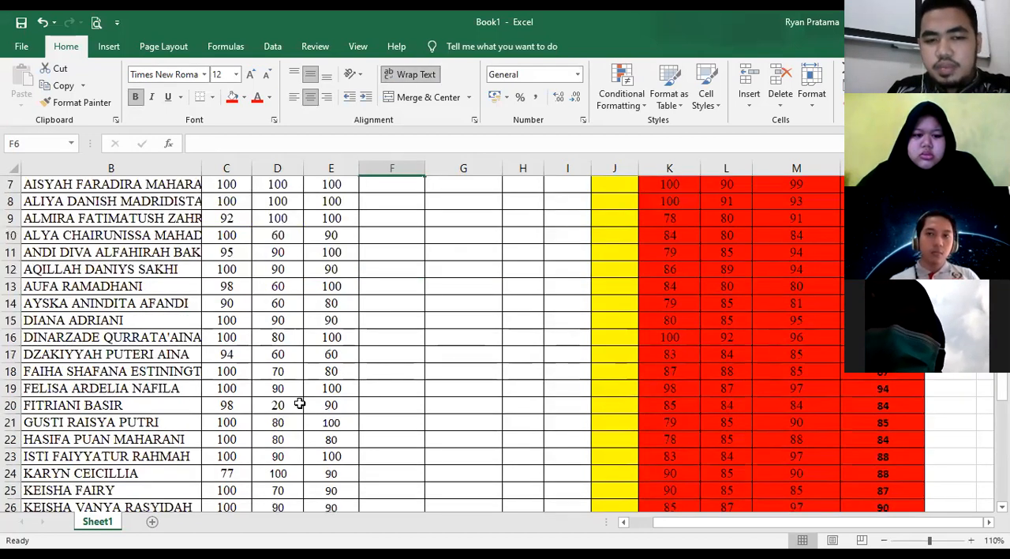
scroll(298, 403, "down", 4)
scroll(292, 399, "up", 6)
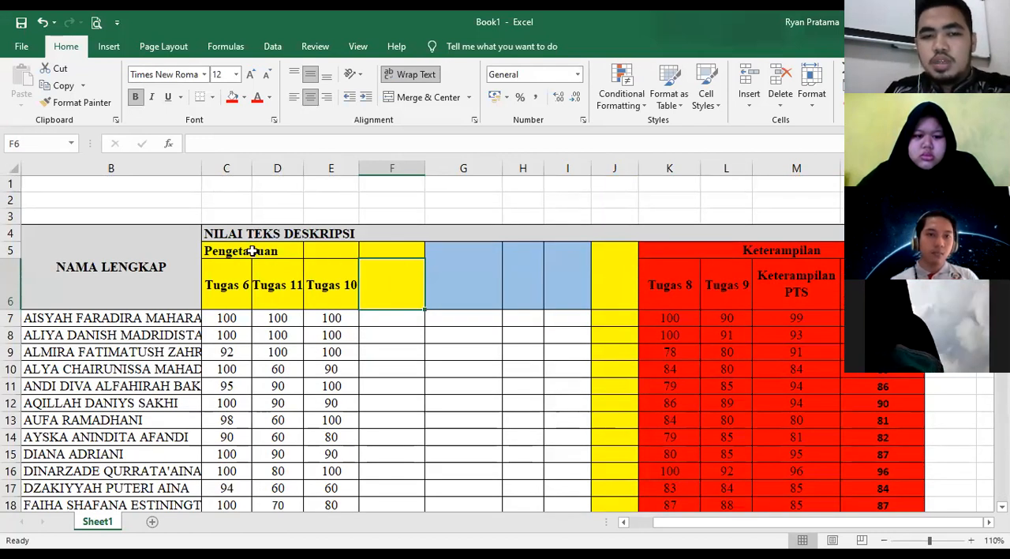
left_click_drag(285, 251, 325, 249)
left_click(406, 99)
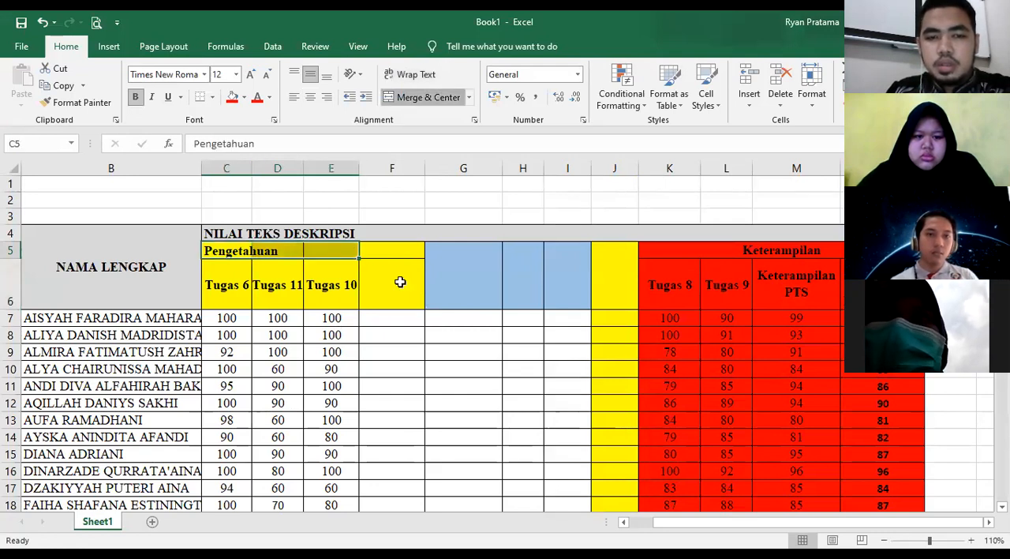
left_click_drag(392, 251, 400, 284)
left_click(427, 100)
- Fill the heading cells of columns F to I with yellow and enter PTS as the heading in F5
left_click_drag(451, 284, 562, 290)
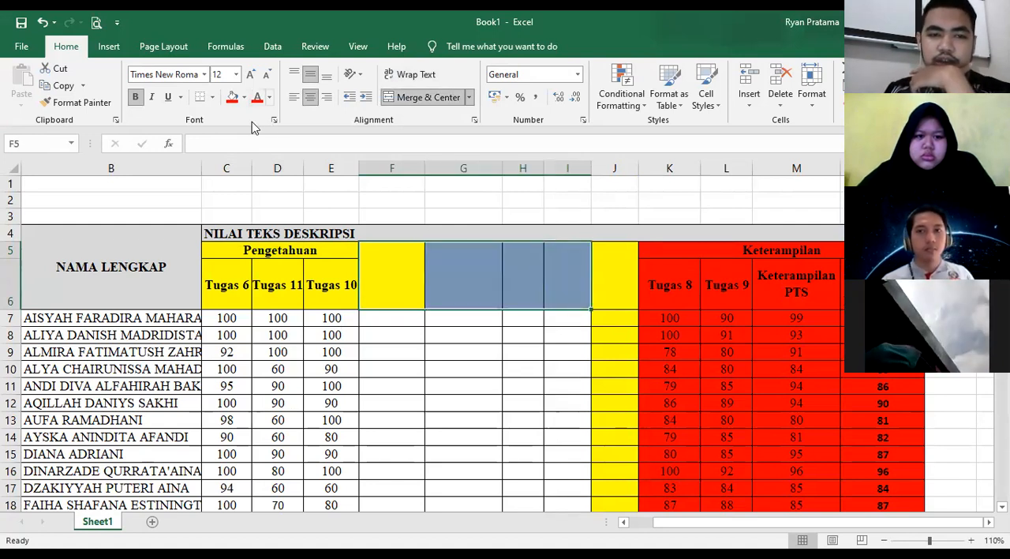
left_click(400, 274)
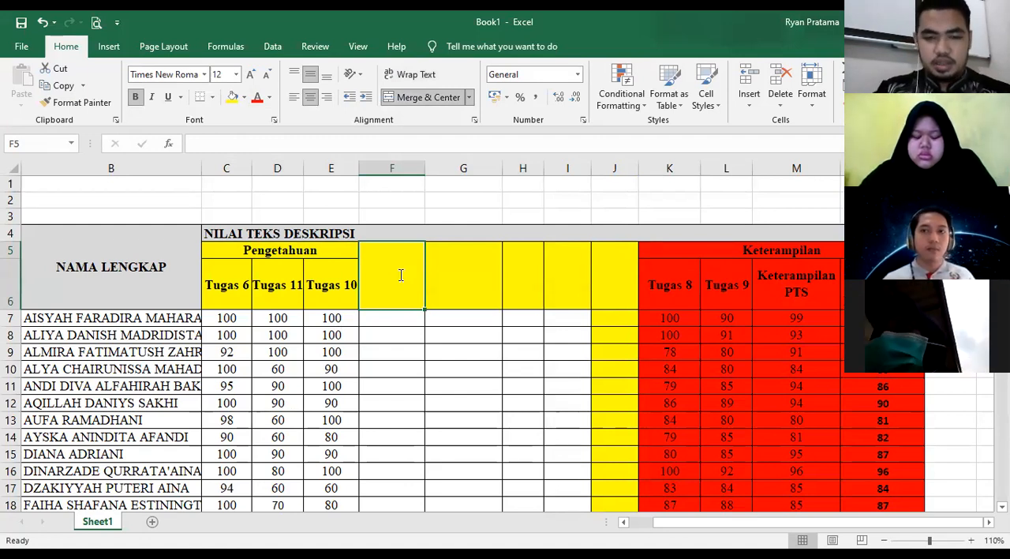
type("PTS")
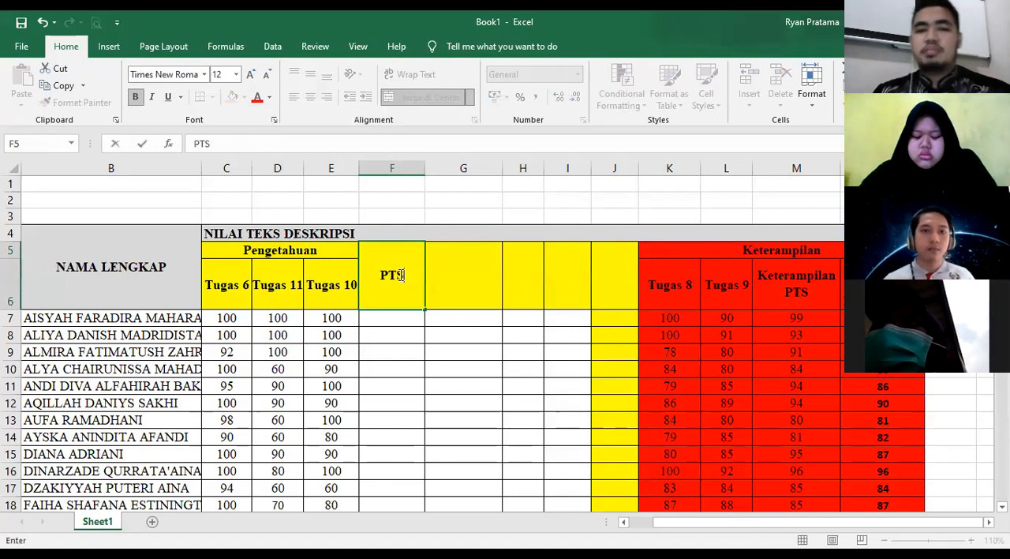
- Rename the three headings under Pengetahuan in C6, D6 and E6 as UH 1, UH 2 and UH 3
left_click(227, 288)
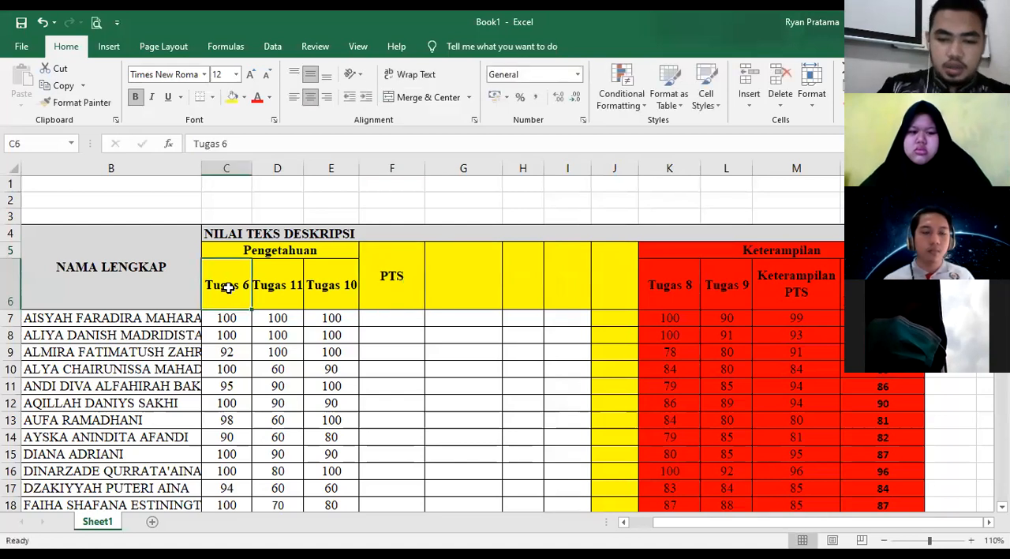
type("UH")
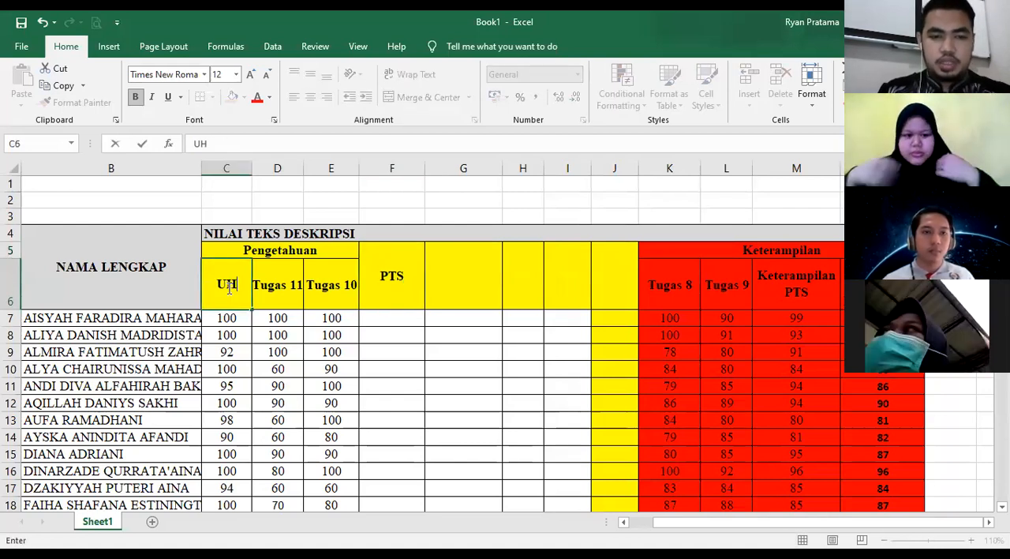
type(" 1")
left_click(279, 290)
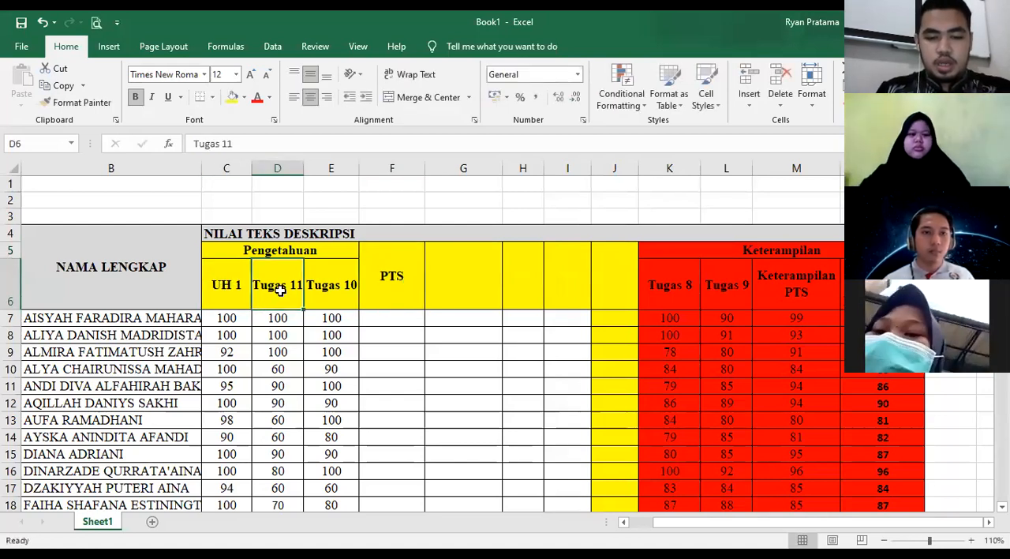
type("UH 2")
left_click(350, 286)
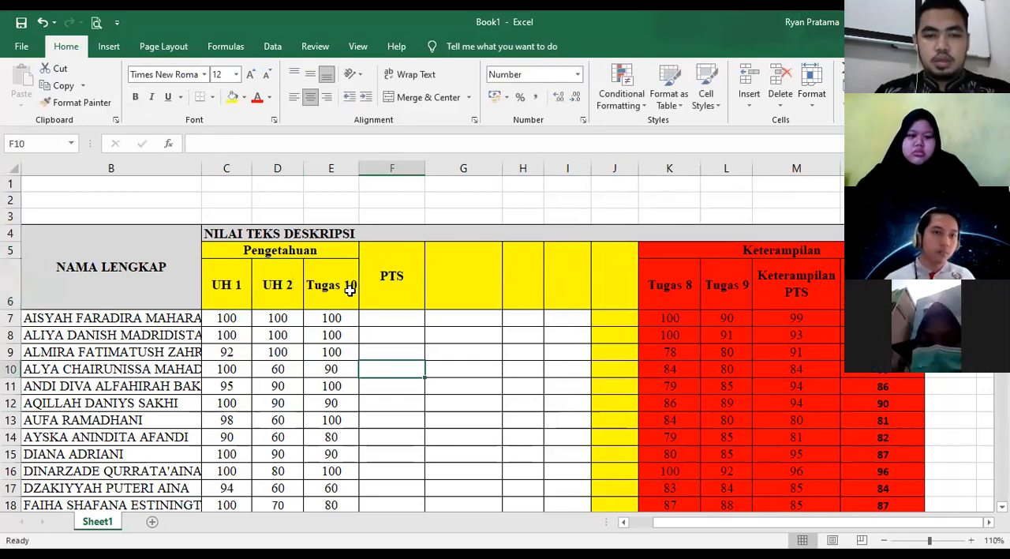
type("U")
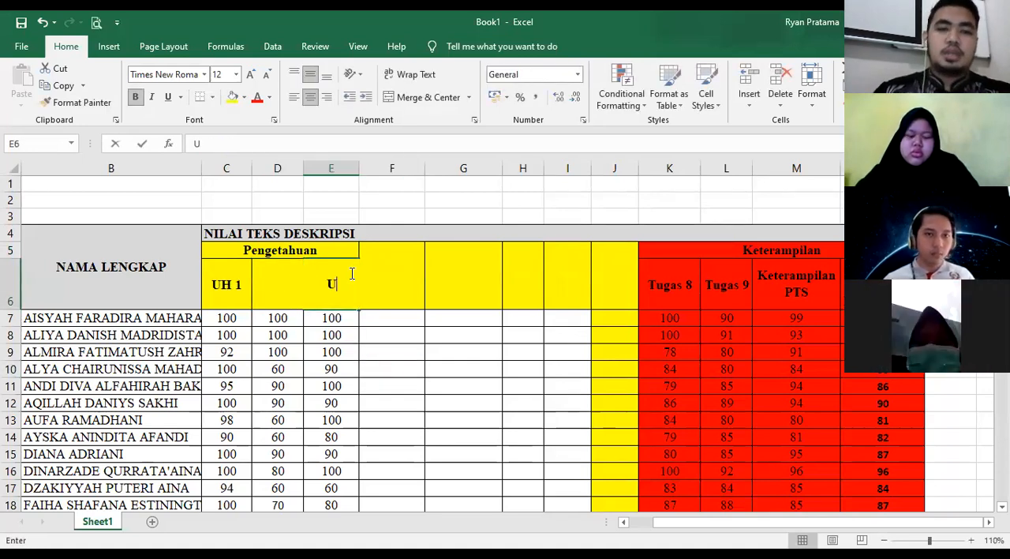
type("H 3")
left_click(379, 350)
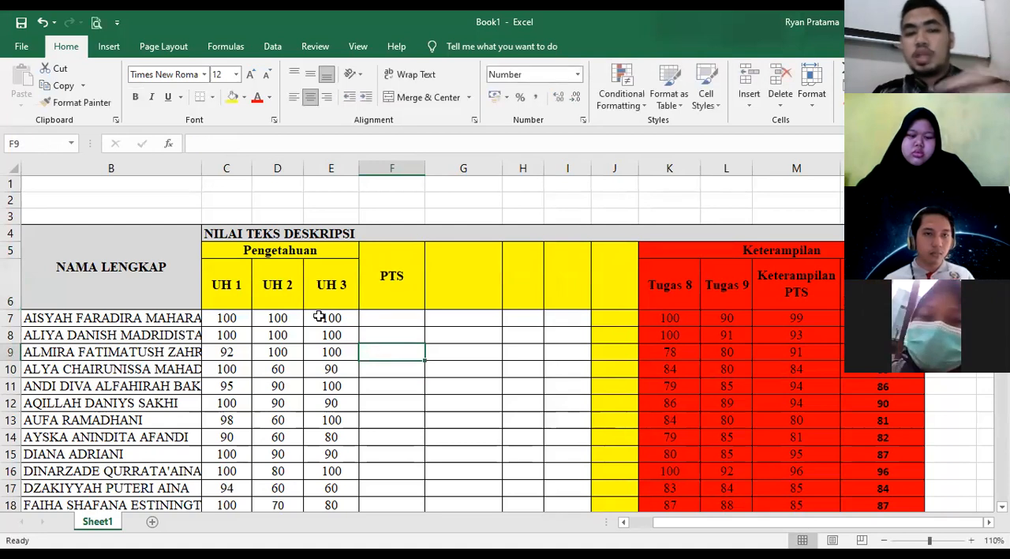
- Enter the subject line MATA PELAJARAN: BAHASA INDONESIA in cell B2 above the table
left_click(66, 199)
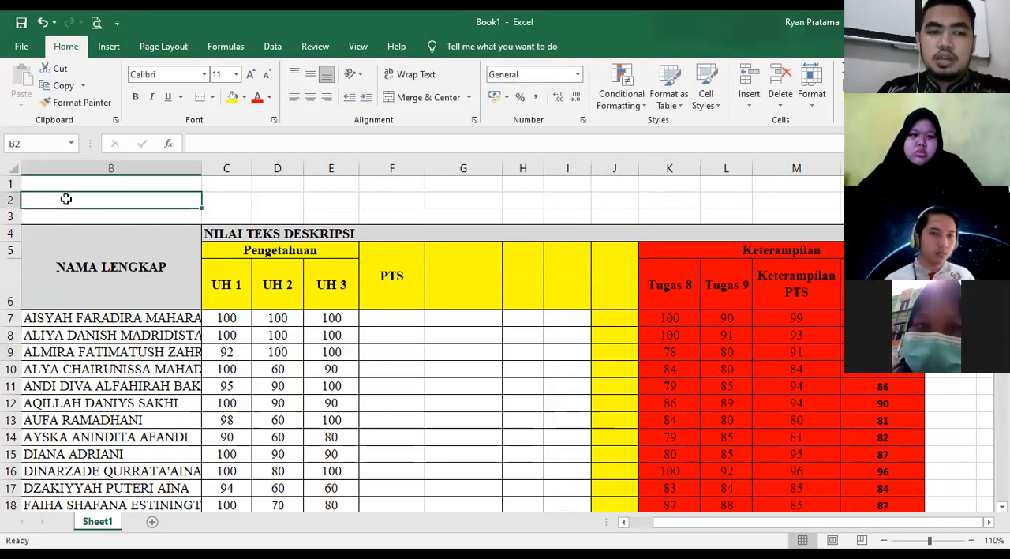
type("MATA [E")
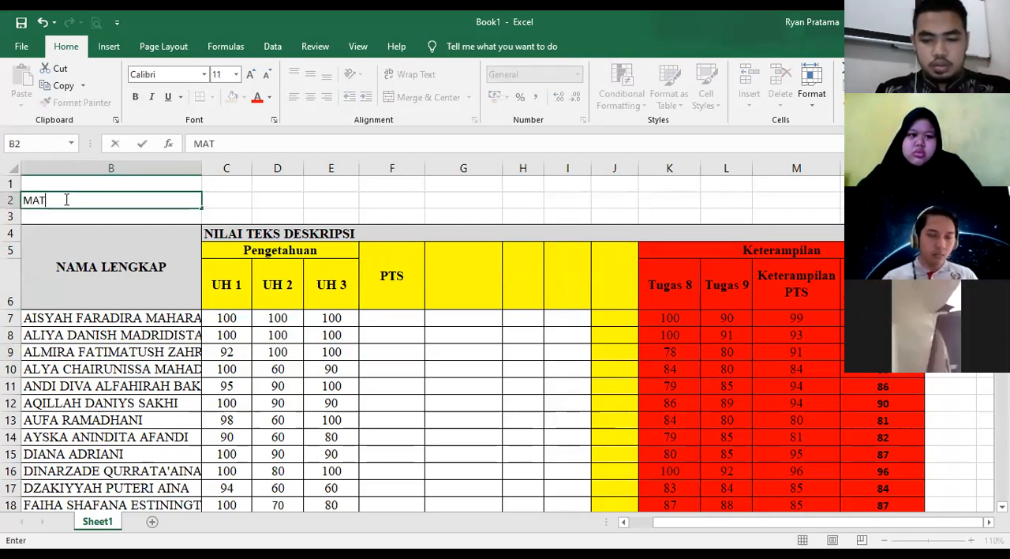
key("BackSpace")
key("BackSpace")
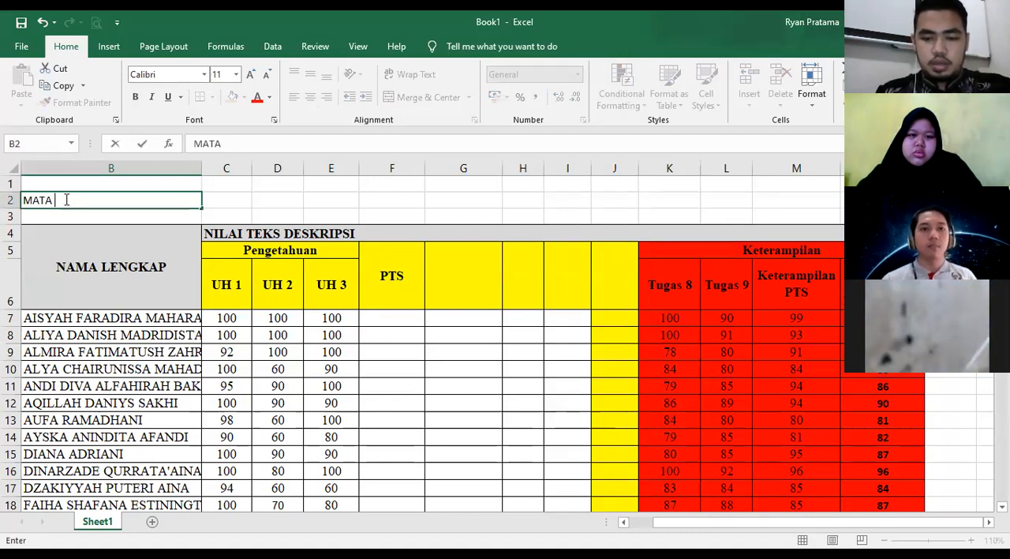
type("PELAJARAN")
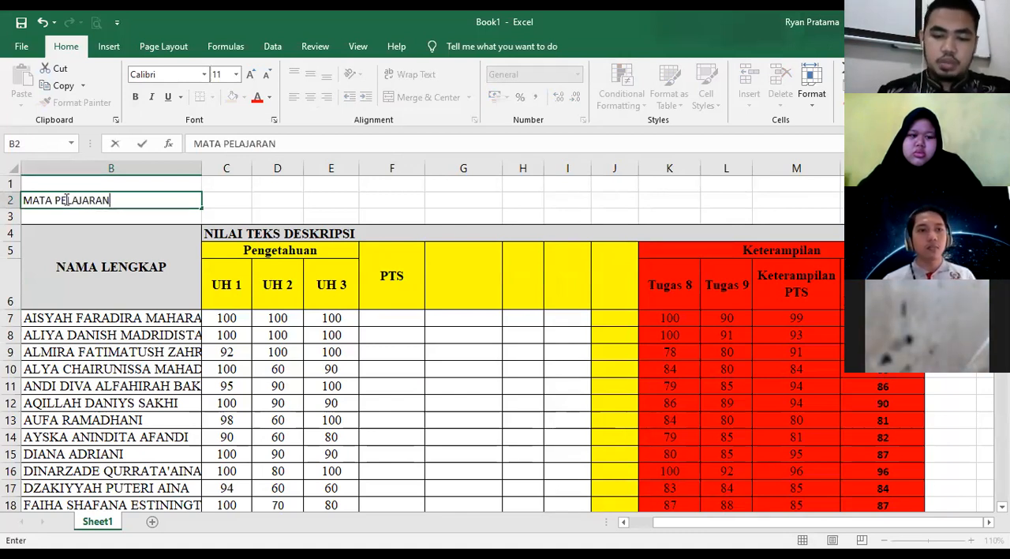
type(": BAHASA INDONESIA")
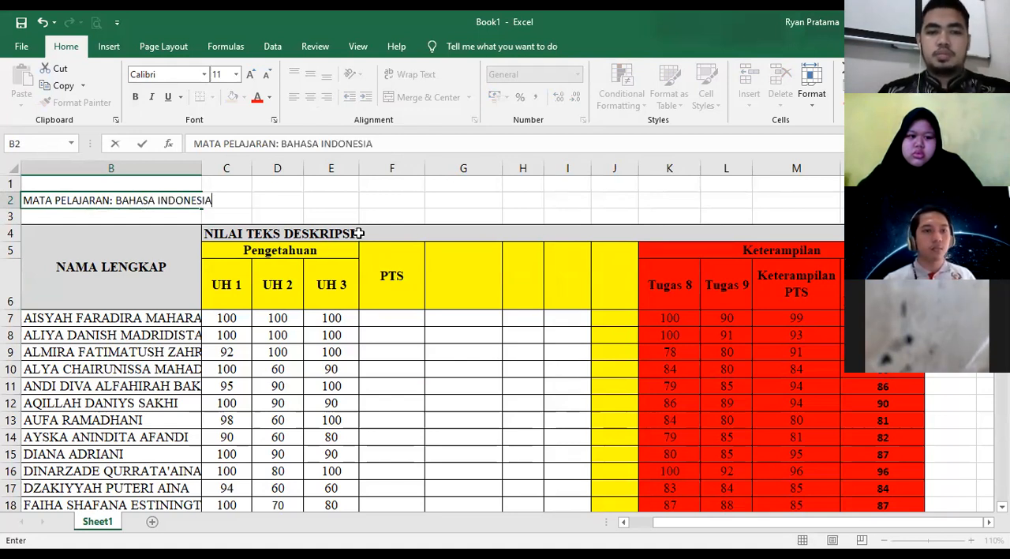
- Clear the NILAI TEKS DESKRIPSI title from the grey band in row 4
left_click(363, 233)
left_click(230, 232)
key("Delete")
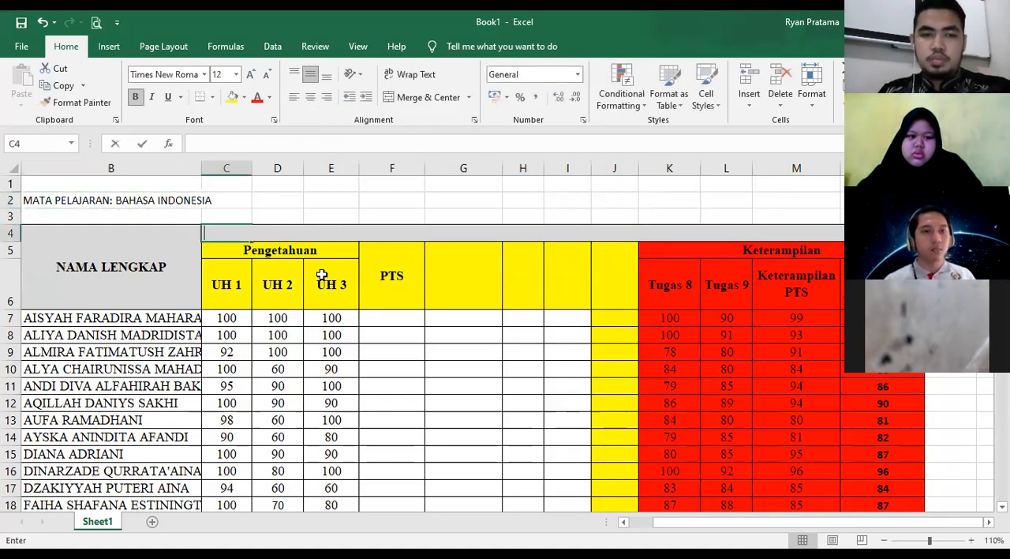
left_click(386, 334)
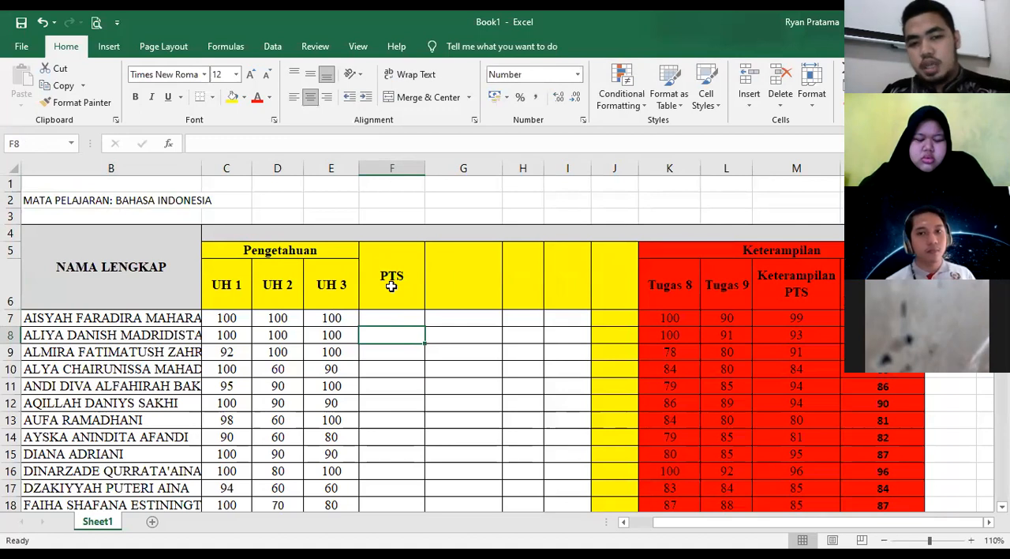
left_click(483, 291)
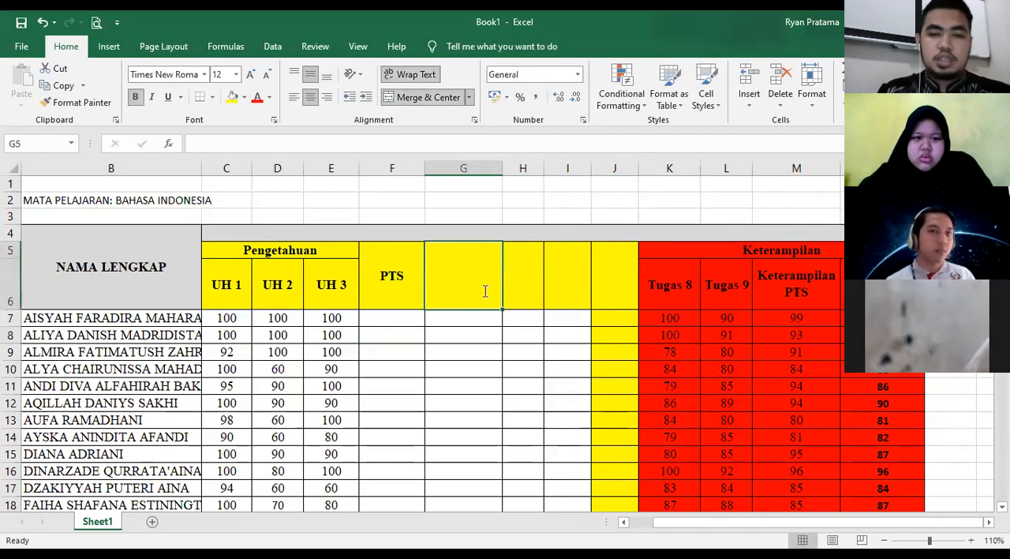
type("PAS")
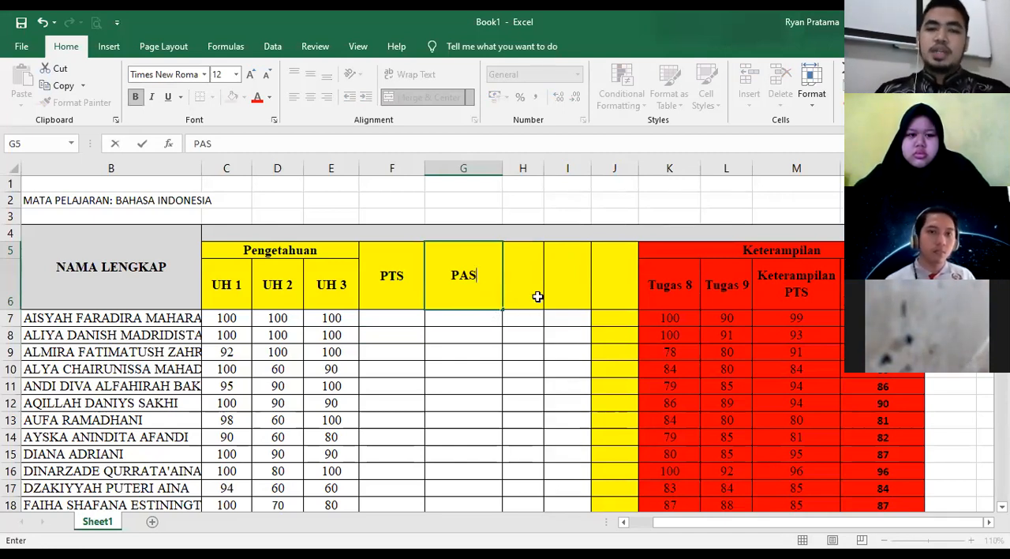
left_click_drag(620, 316, 625, 512)
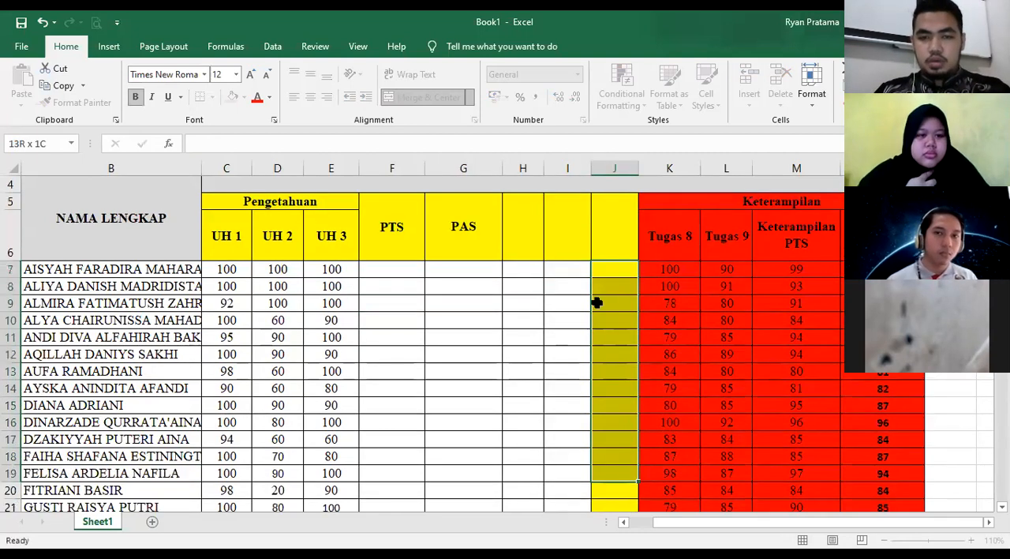
type("+")
left_click(568, 320)
key("BackSpace")
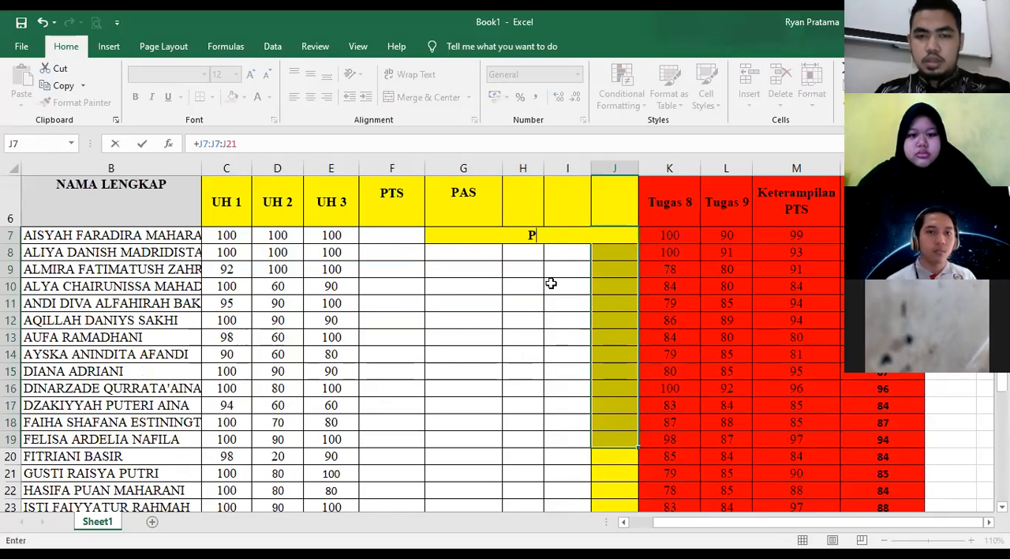
left_click(562, 288)
key("BackSpace")
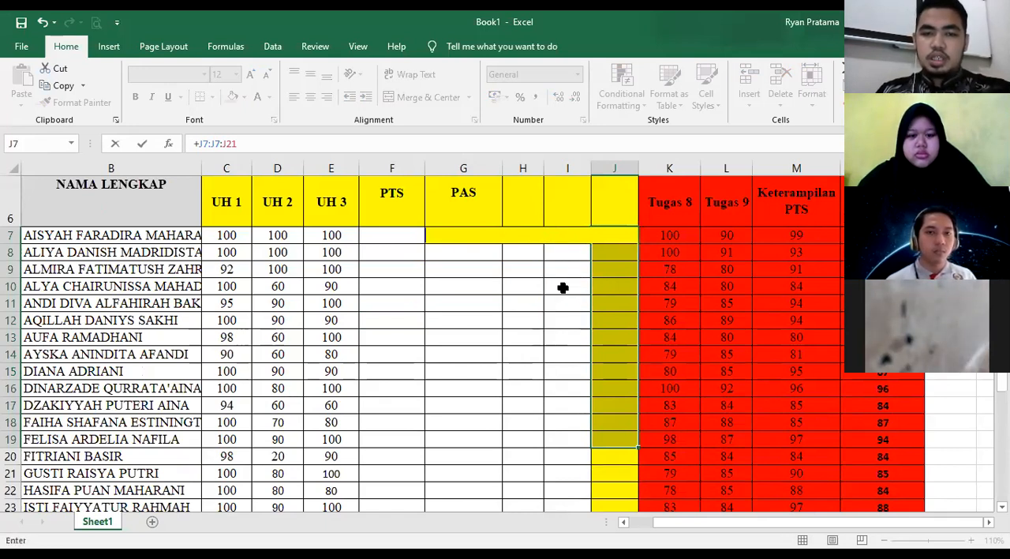
key("BackSpace")
key("Return")
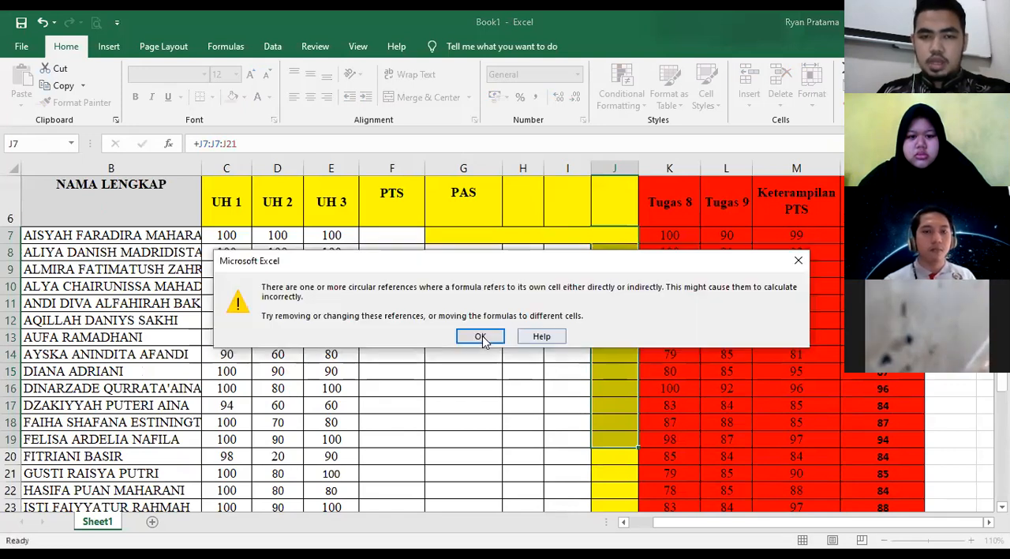
key("Return")
left_click_drag(394, 238, 597, 236)
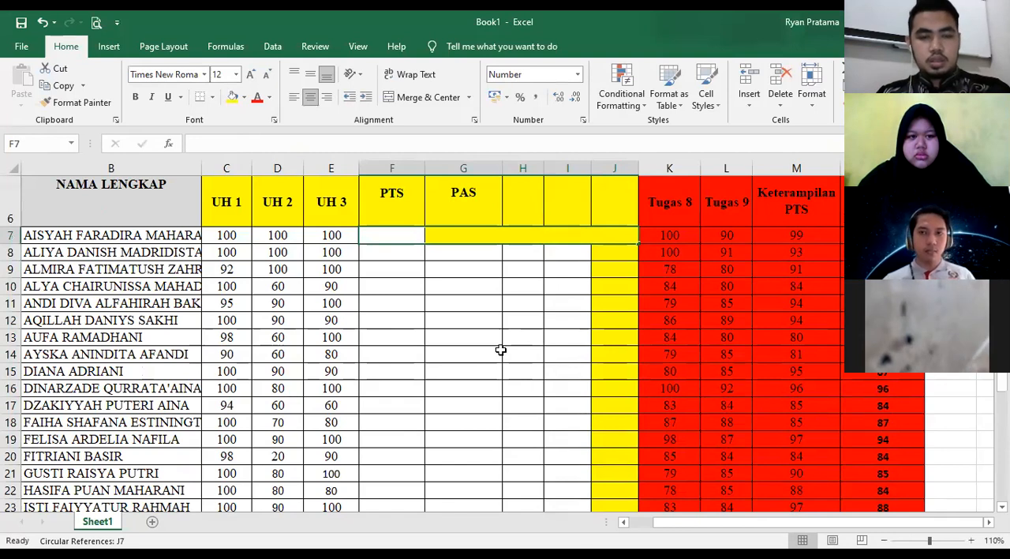
key("ctrl+z")
key("ctrl+z")
key("ctrl+z")
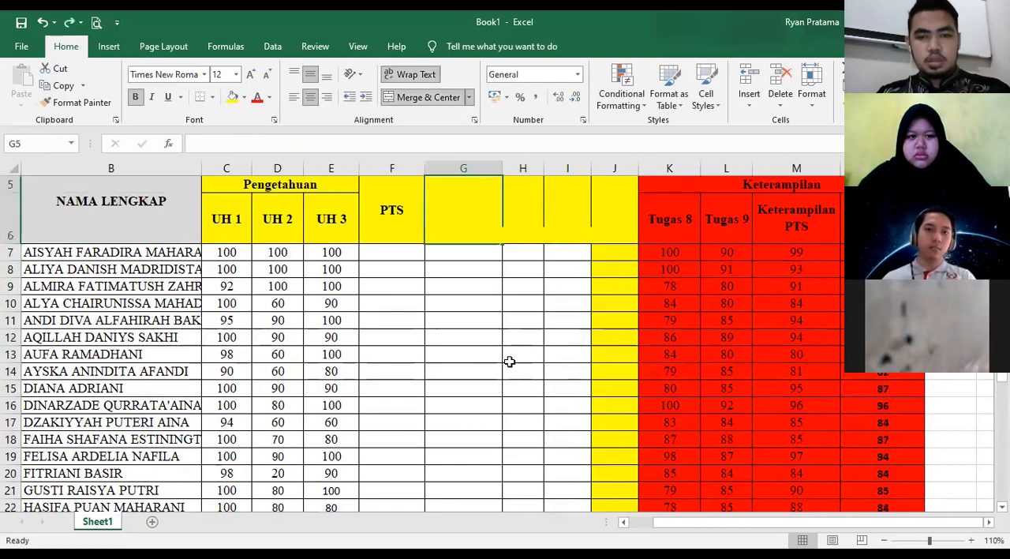
key("ctrl+z")
- Apply inside borders to the empty yellow heading cells from column G to column J
left_click(443, 192)
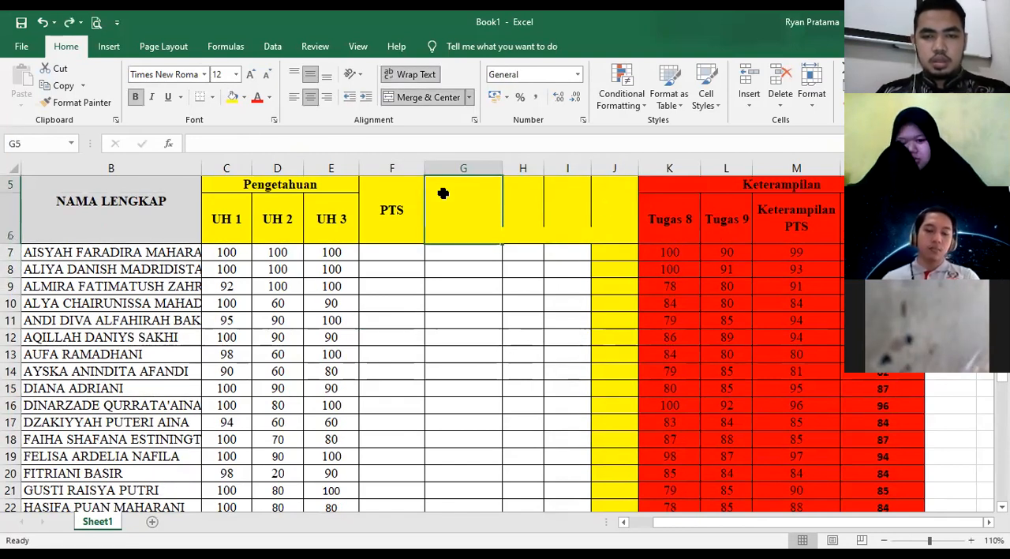
left_click(613, 211, "shift")
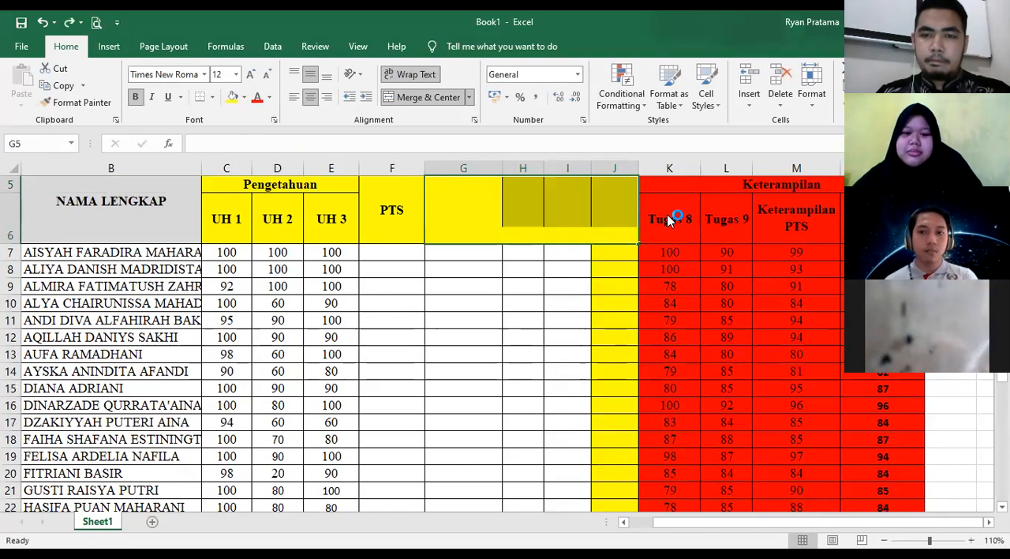
key("ctrl+1")
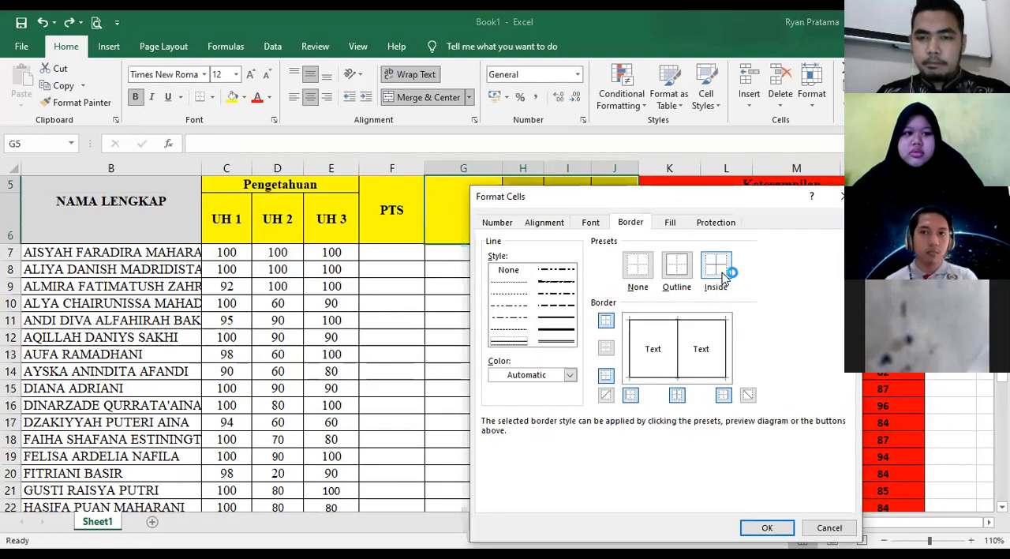
left_click(769, 527)
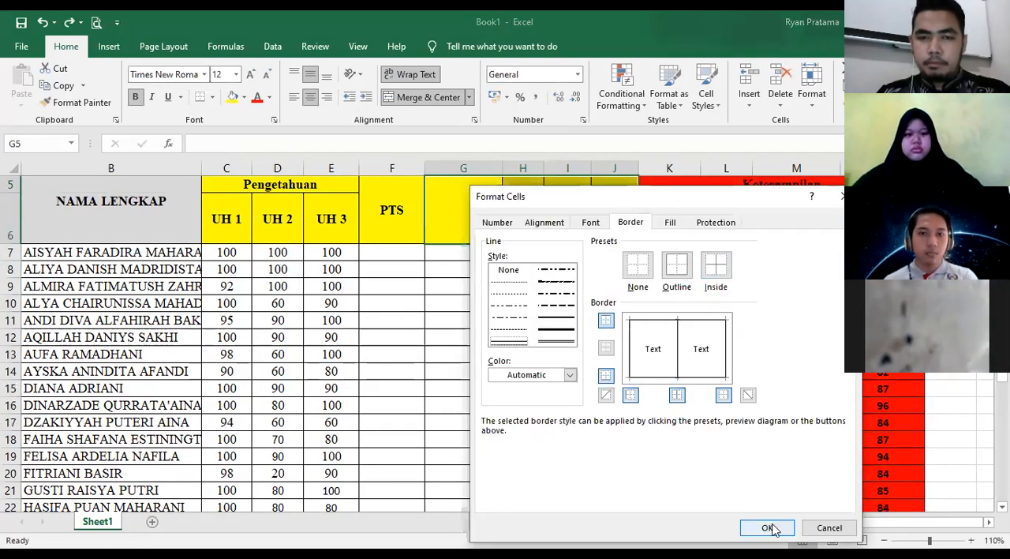
double_click(517, 285)
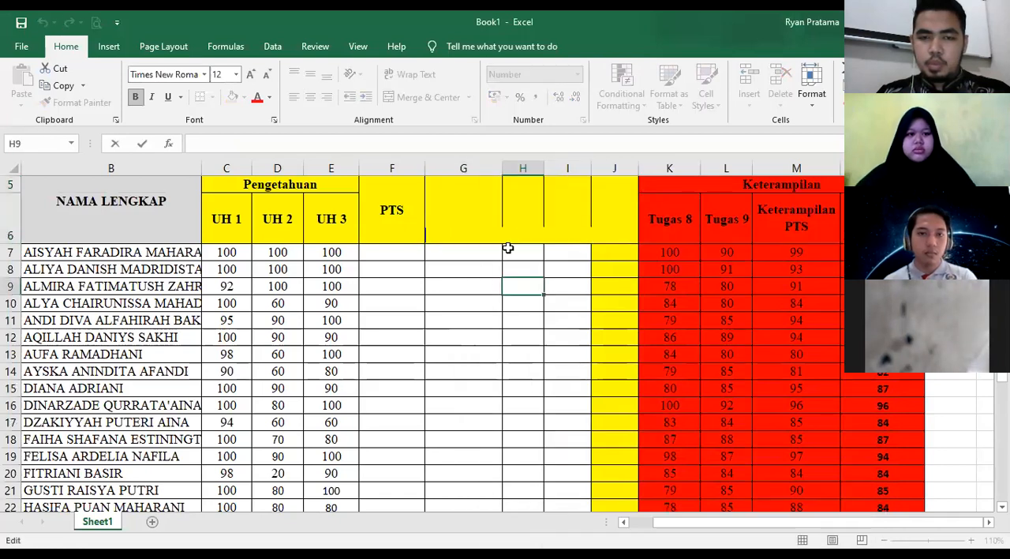
left_click(525, 269)
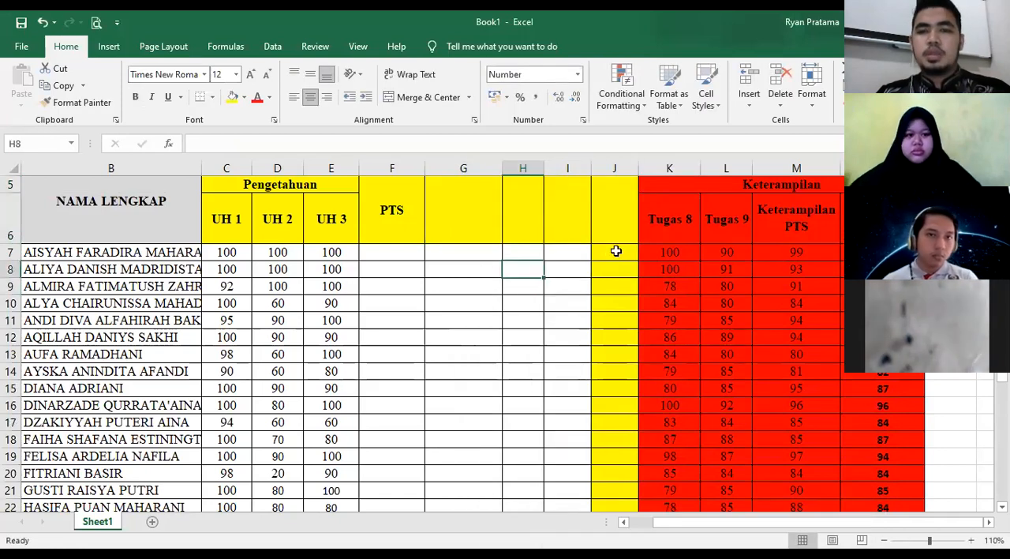
- Remove the yellow fill from the score cells in column J, from J7 downward
left_click(617, 254)
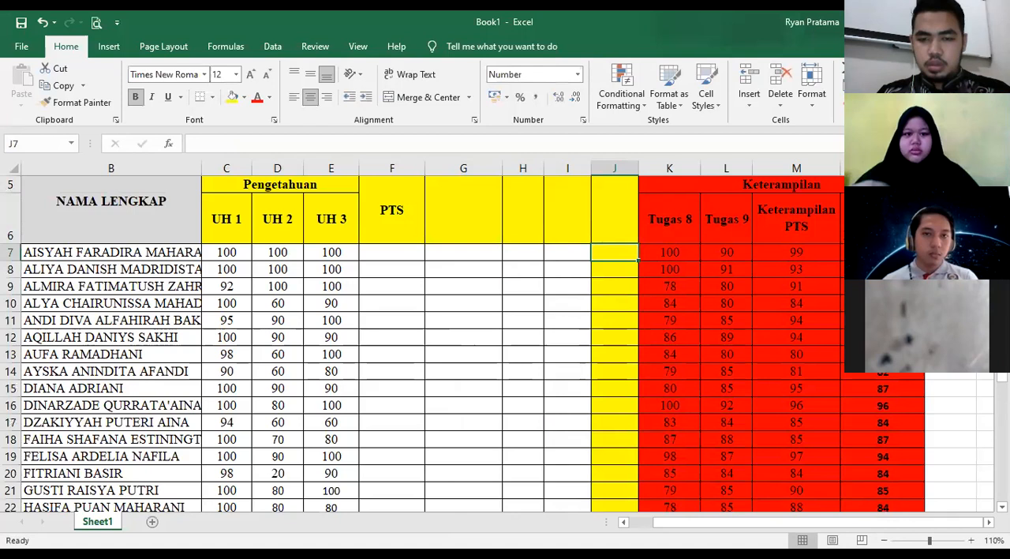
left_click_drag(615, 252, 615, 371)
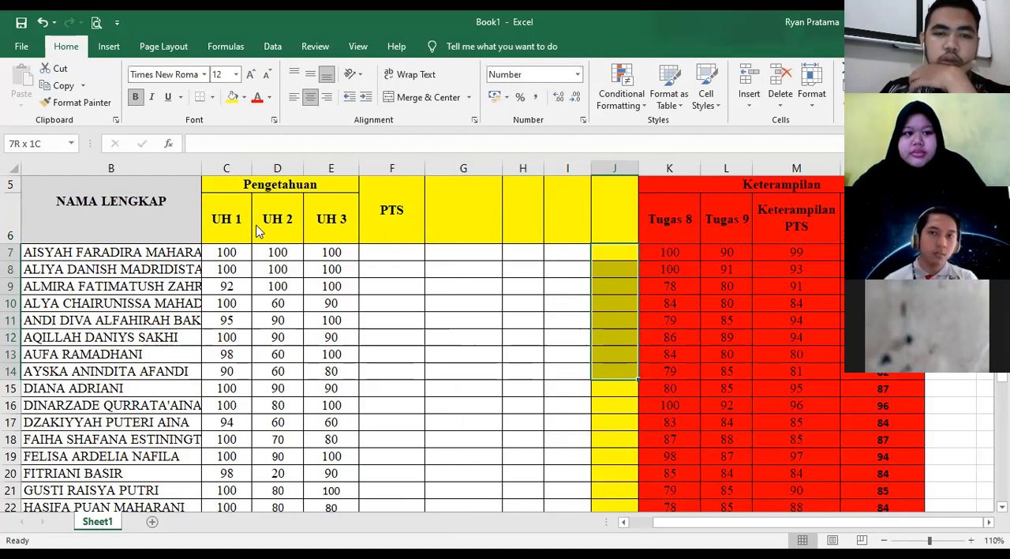
scroll(450, 286, "up", 2)
- Enter PAS as the heading in cell G5, next to PTS
left_click(450, 285)
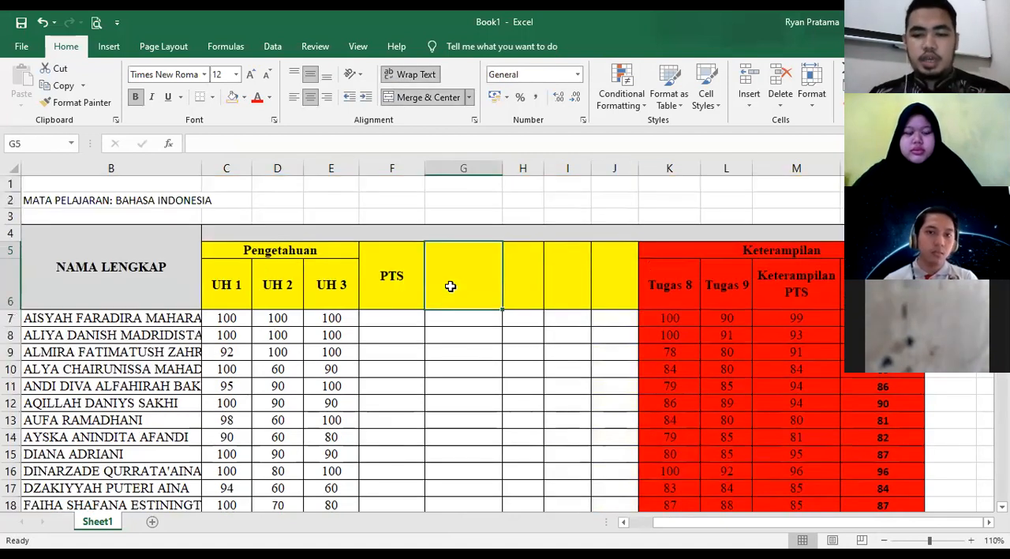
type("PAS")
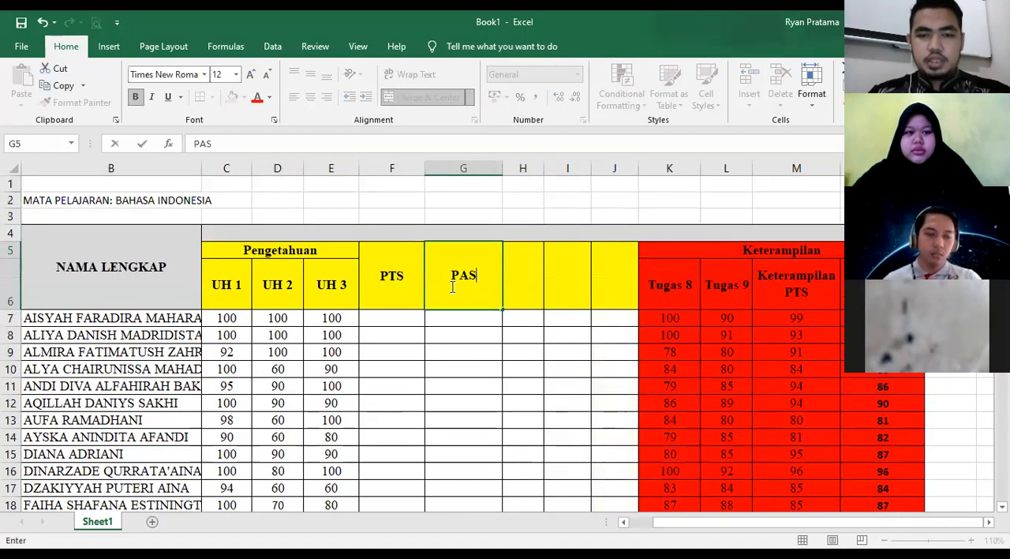
left_click(521, 287)
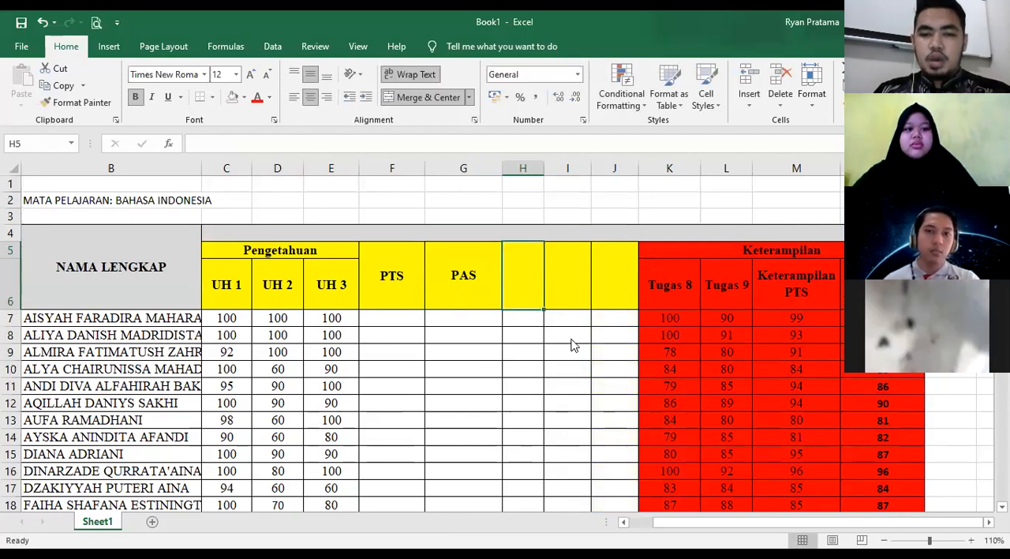
- Insert an entire column directly after the PAS column and narrow the new column H slightly
right_click(522, 288)
left_click(556, 335)
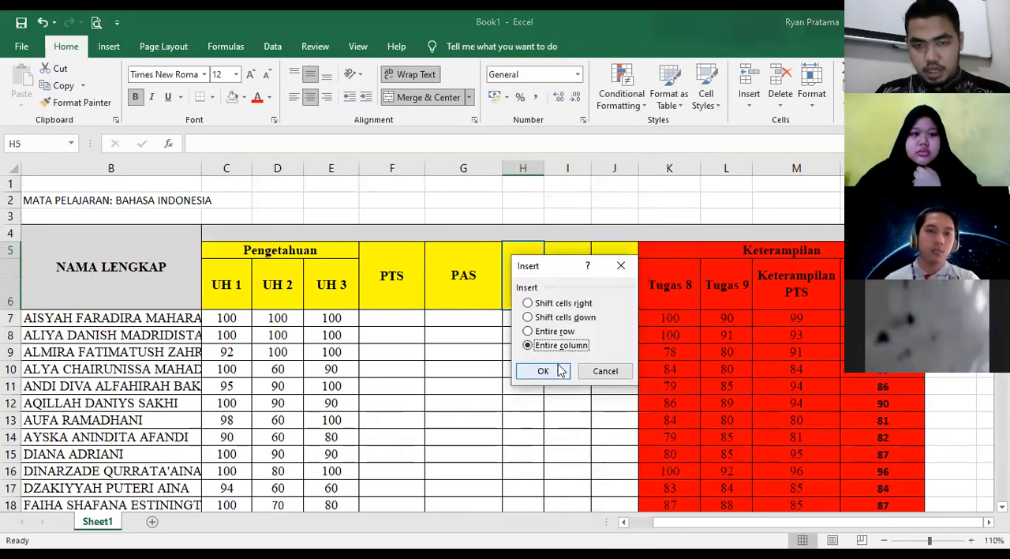
key("Return")
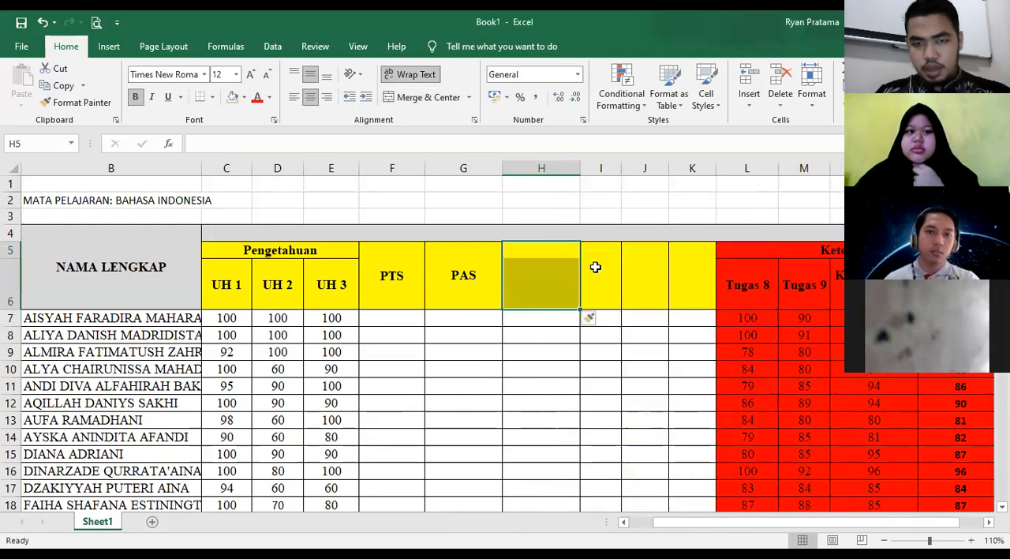
left_click_drag(578, 166, 564, 166)
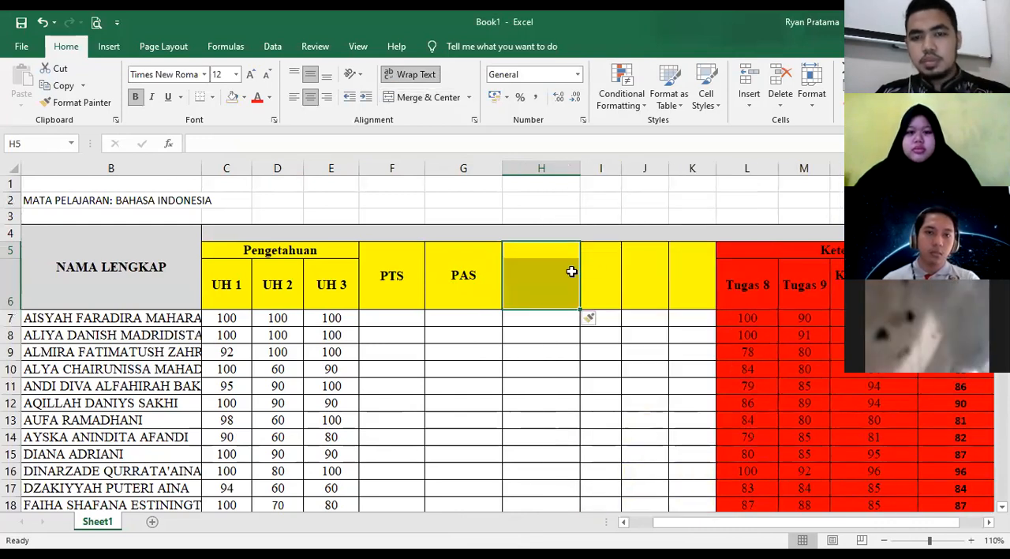
left_click(528, 294)
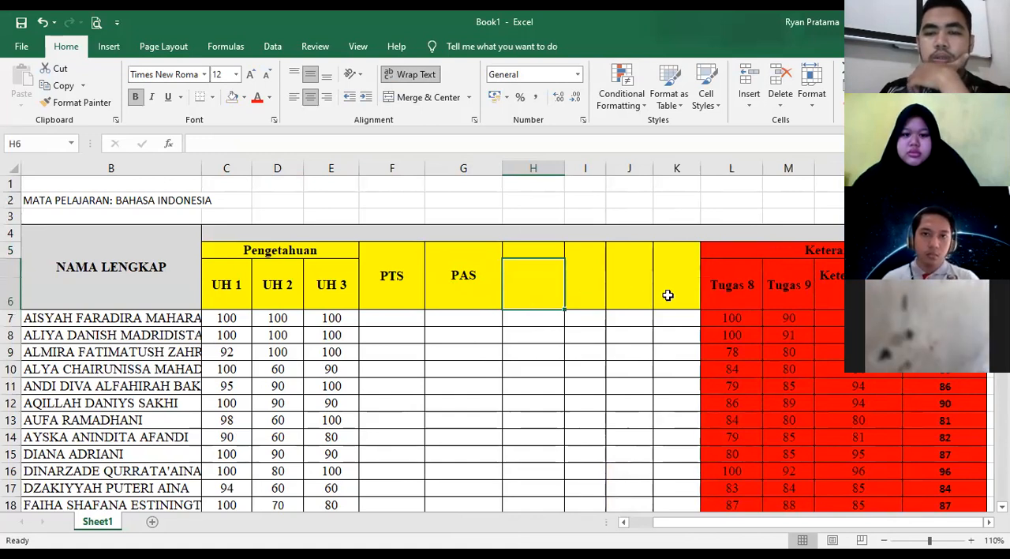
- Insert one more entire column between the PAS column and the blank column H
scroll(555, 377, "down", 4)
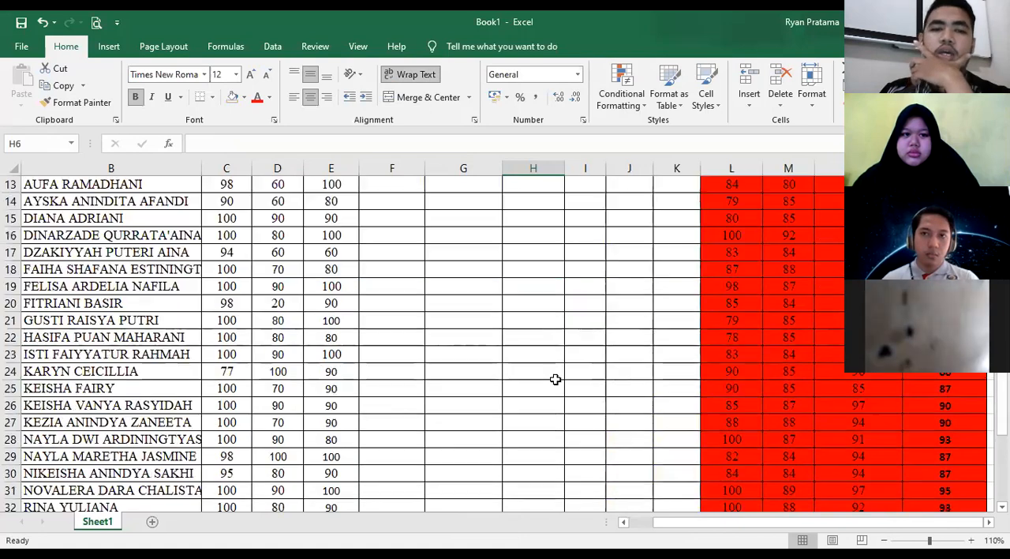
scroll(555, 377, "down", 5)
scroll(536, 280, "up", 9)
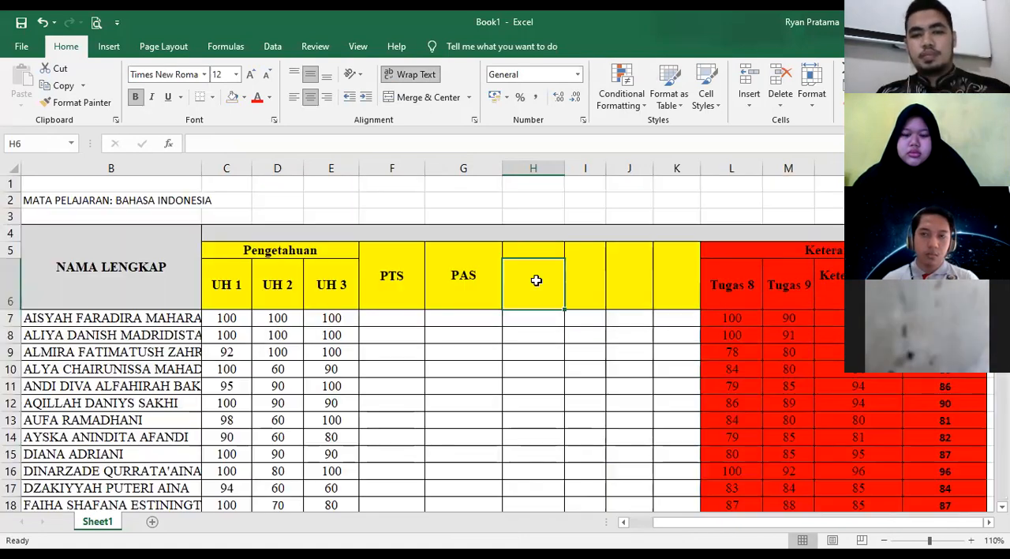
right_click(536, 280)
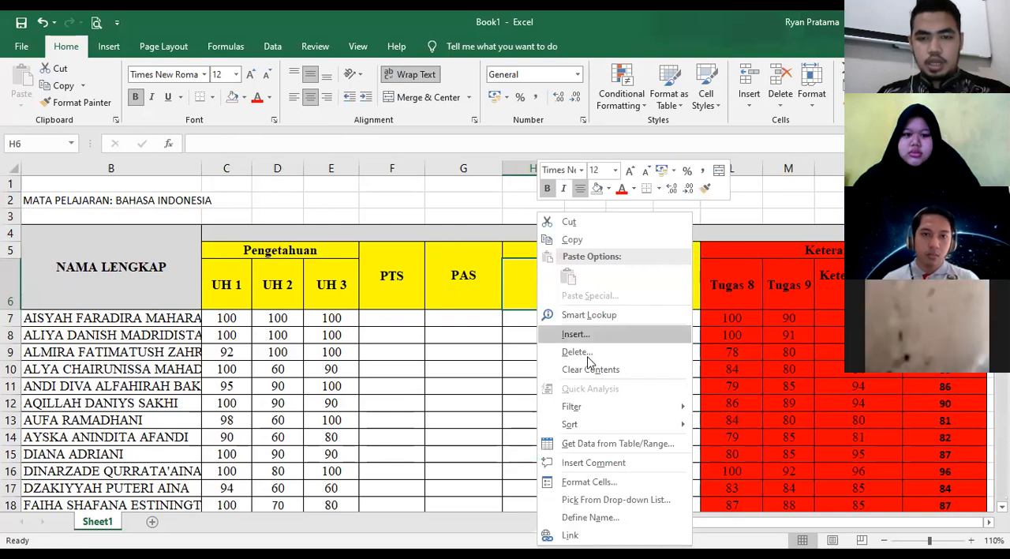
left_click(575, 335)
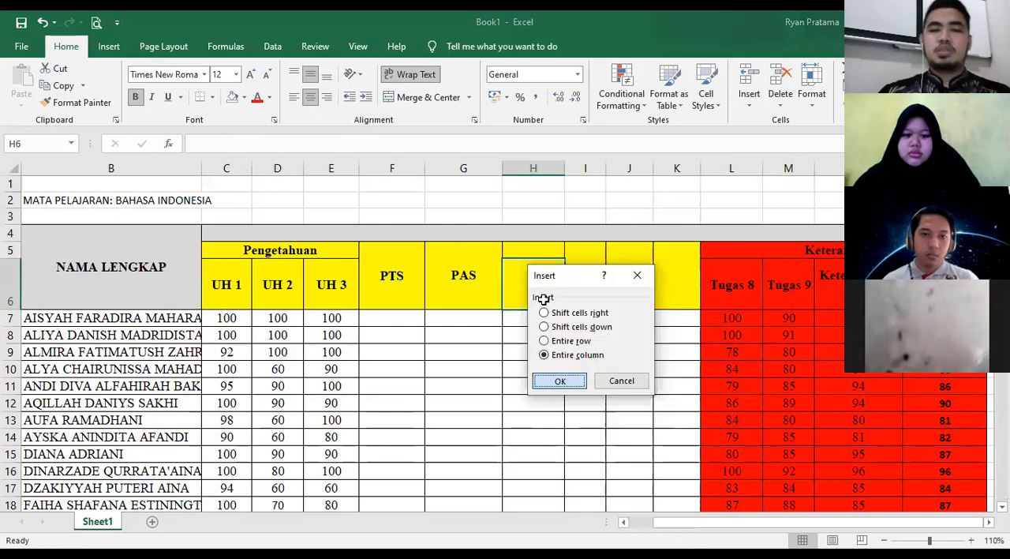
key("Return")
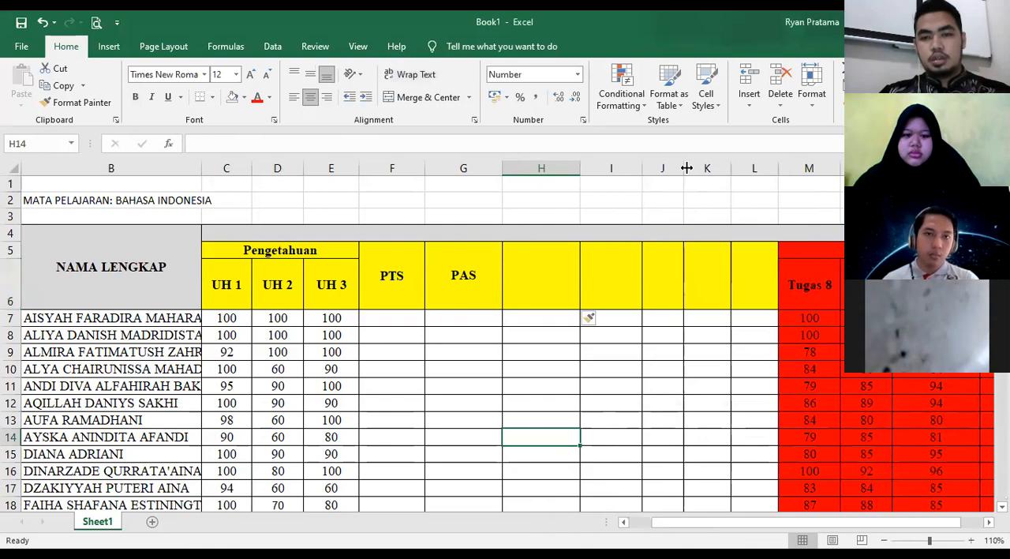
- Widen the blank columns J, K and L between the PAS column and the red Keterampilan block
left_click_drag(753, 165, 781, 165)
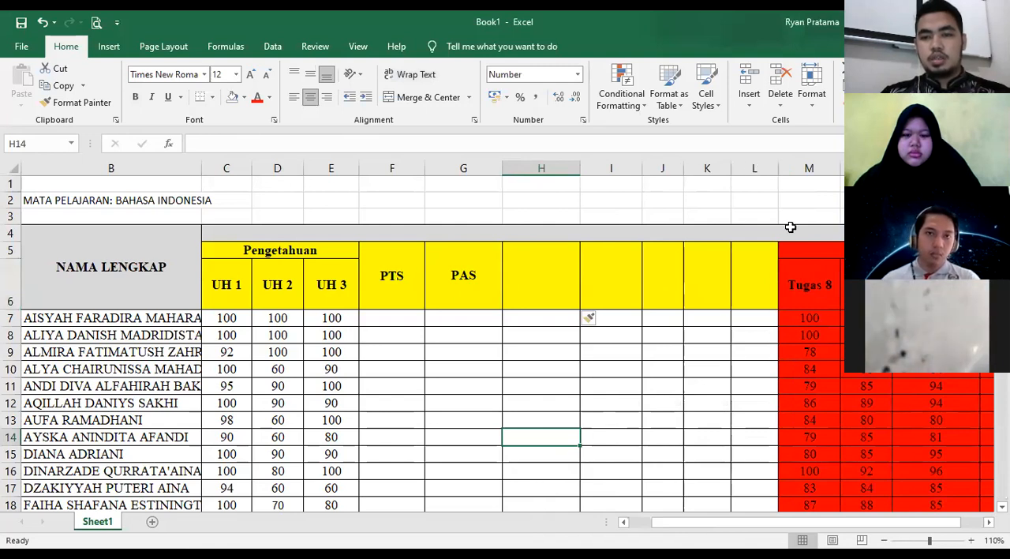
left_click_drag(775, 519, 812, 519)
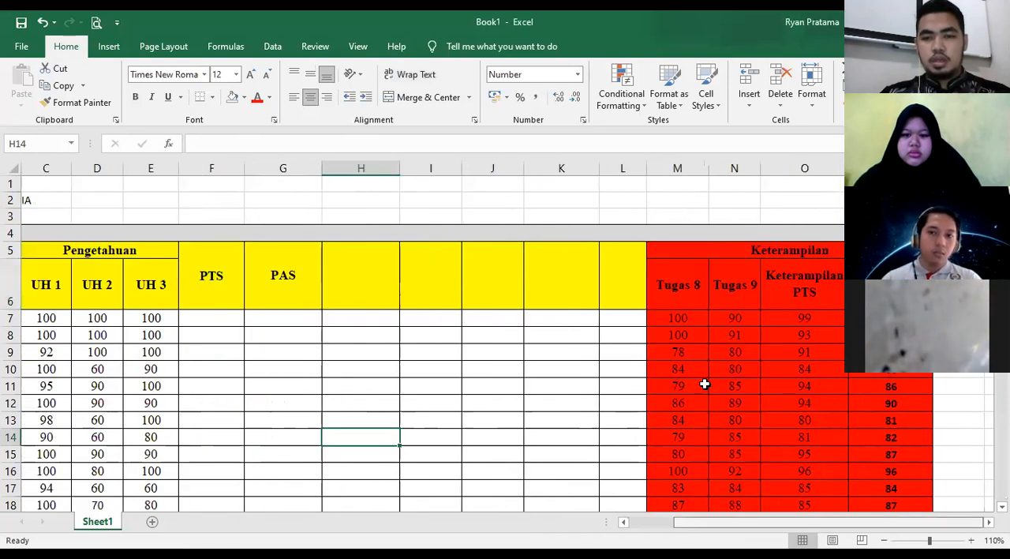
left_click_drag(648, 168, 683, 168)
left_click(206, 300)
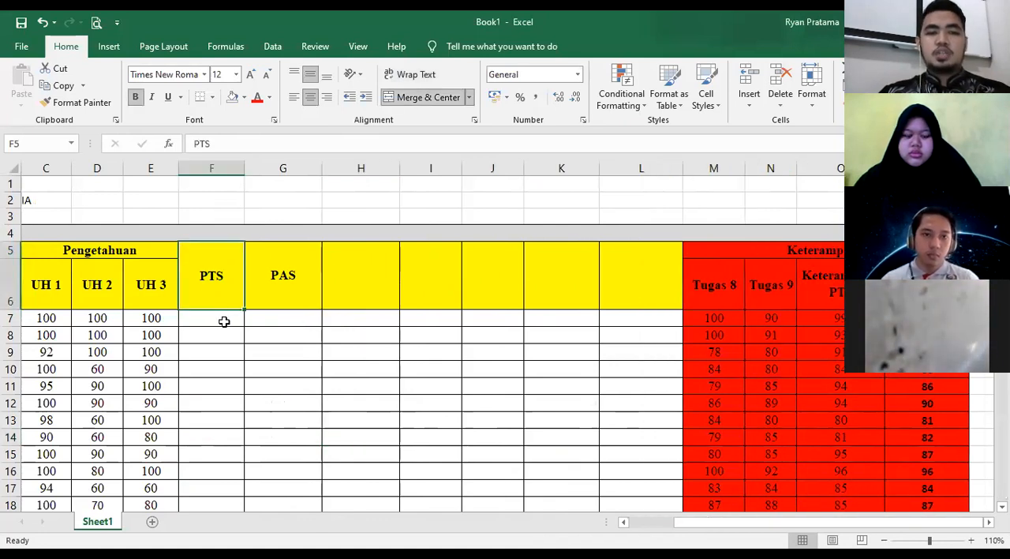
key("Down")
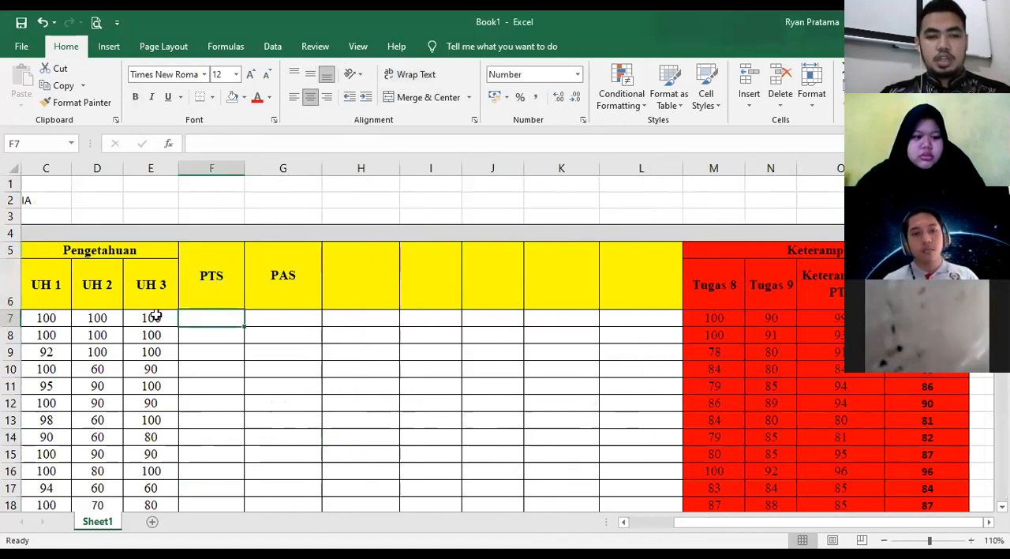
left_click_drag(156, 317, 169, 509)
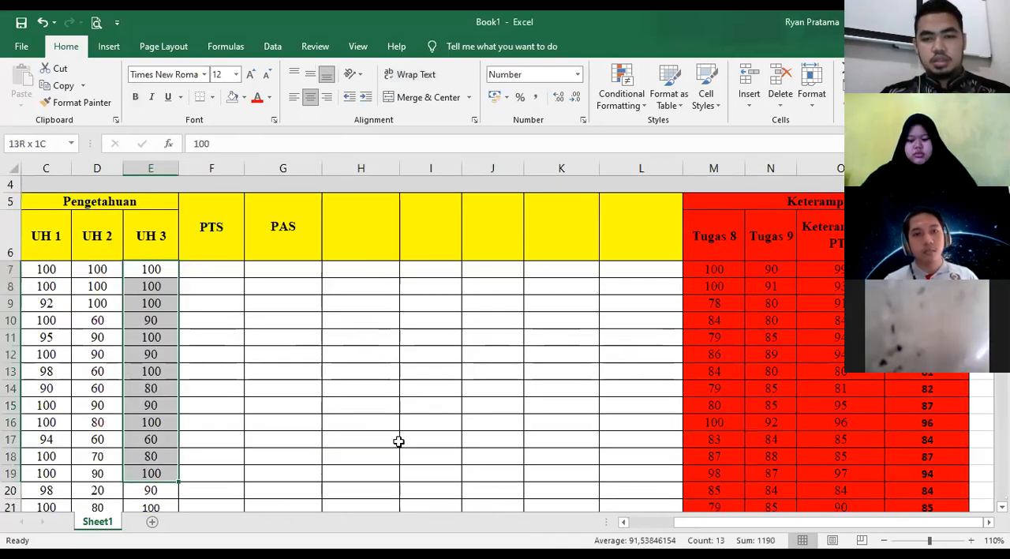
left_click(292, 472)
- Copy the Tugas 8 and Tugas 9 scores into the PTS and PAS columns from F7 downward, without the red fill
scroll(702, 315, "up", 3)
left_click_drag(705, 313, 762, 400)
left_click_drag(762, 512, 763, 514)
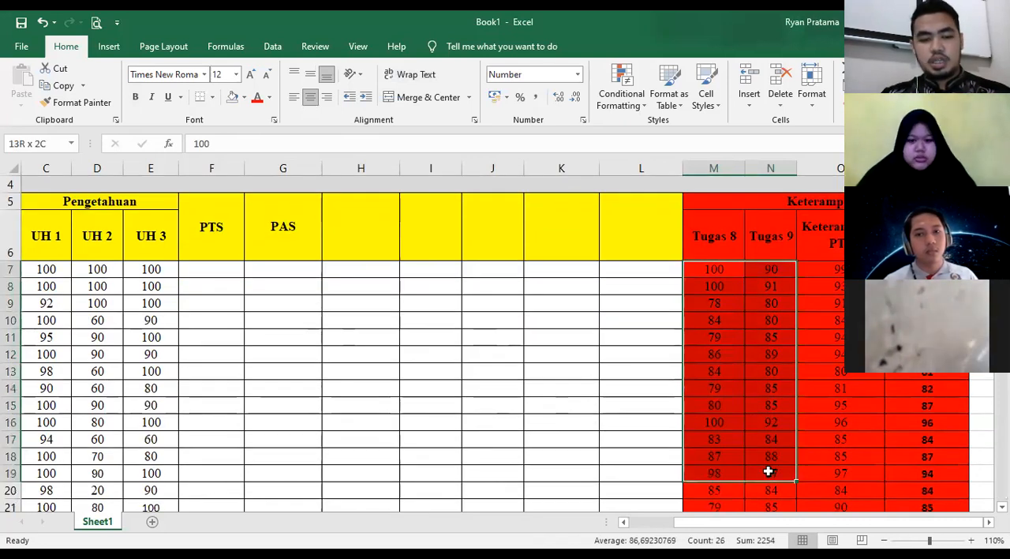
key("ctrl+shift+Down")
key("ctrl+c")
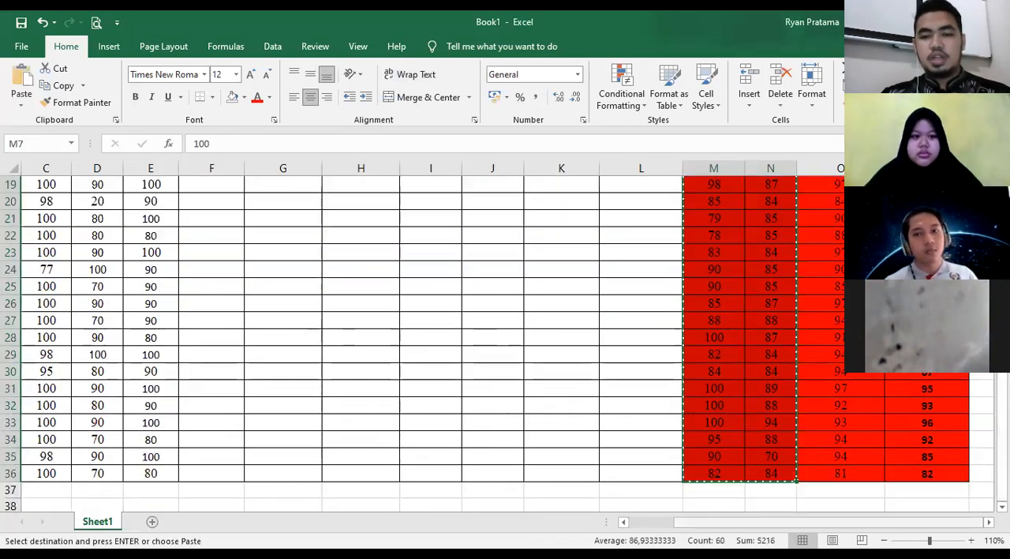
scroll(484, 368, "up", 3)
scroll(449, 313, "up", 3)
left_click(452, 315)
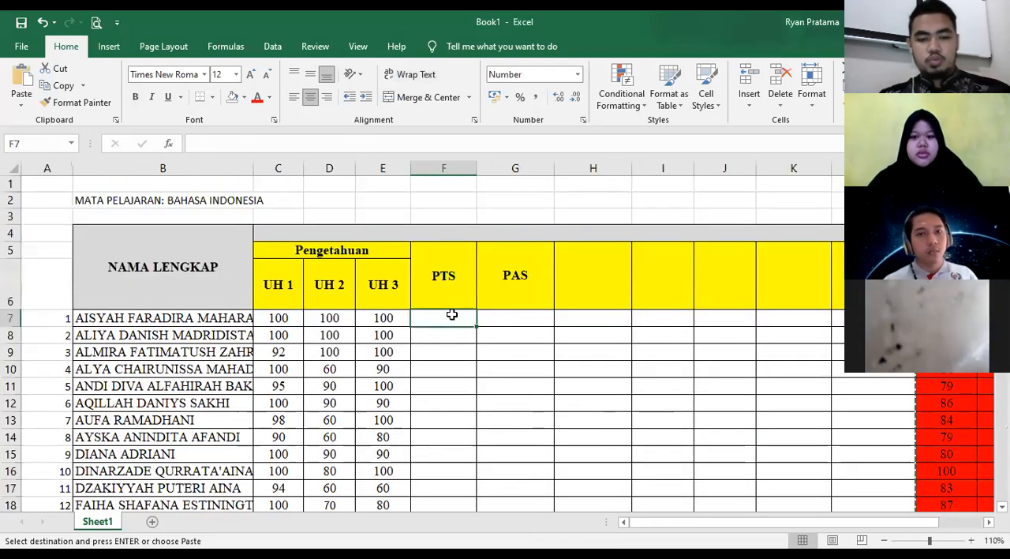
key("ctrl+v")
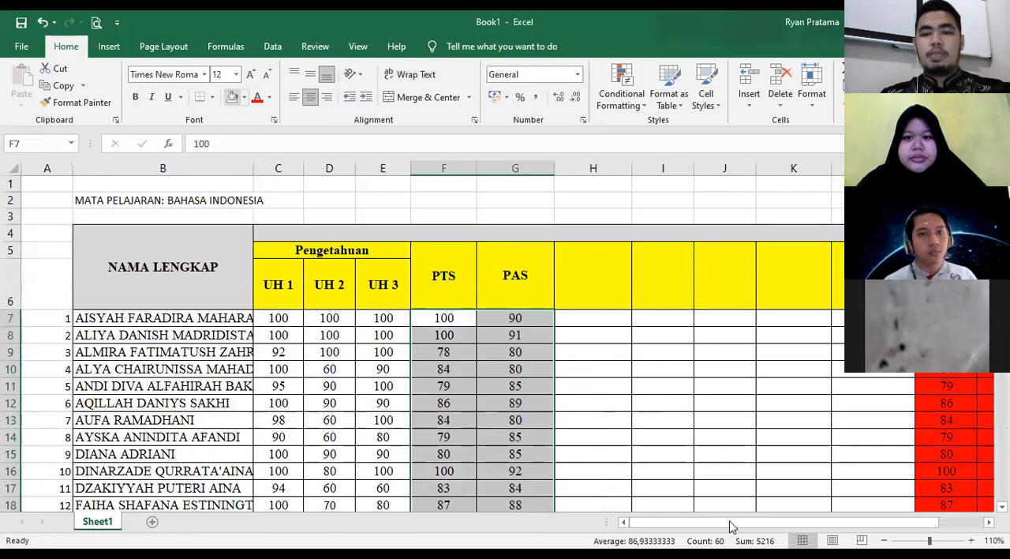
left_click(593, 369)
- Enter JUMLAH NILAI as the heading in cell H6, next to the PAS column
left_click_drag(730, 522, 762, 522)
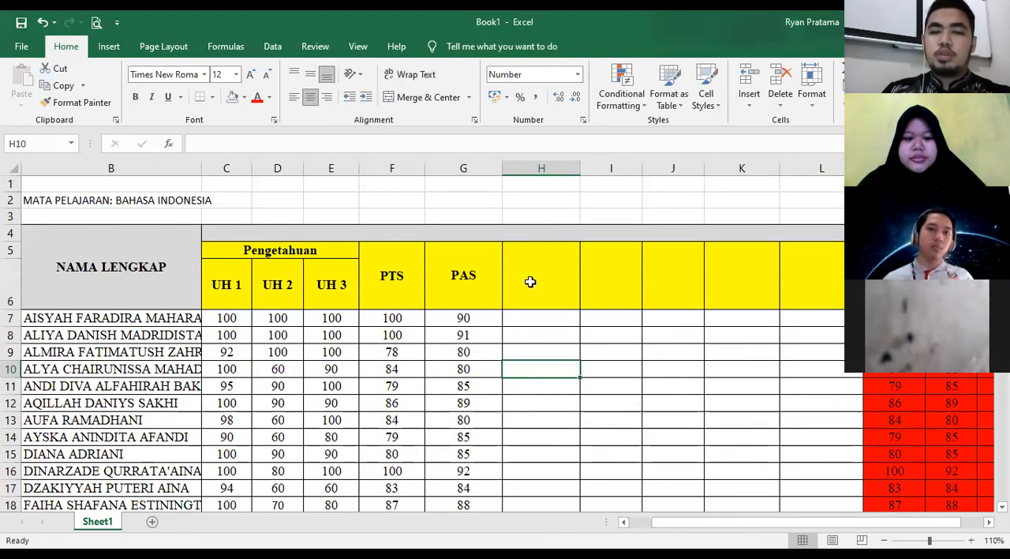
left_click(543, 281)
left_click(532, 252)
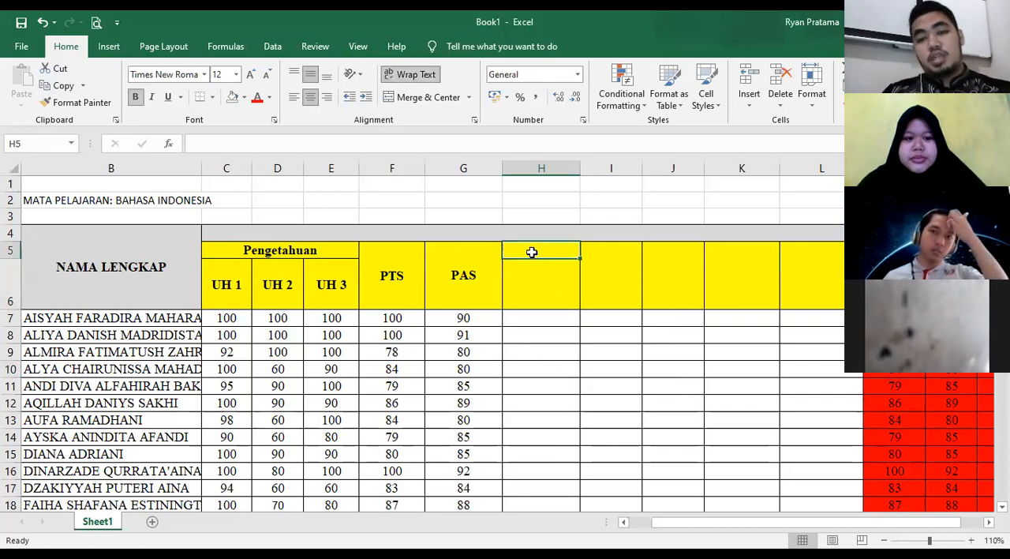
left_click(537, 290)
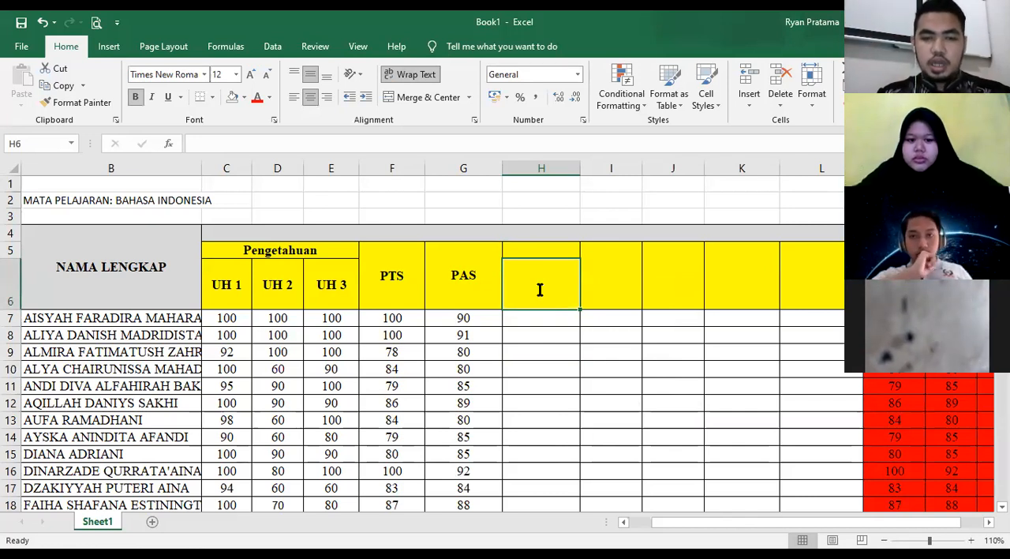
type("NILAI")
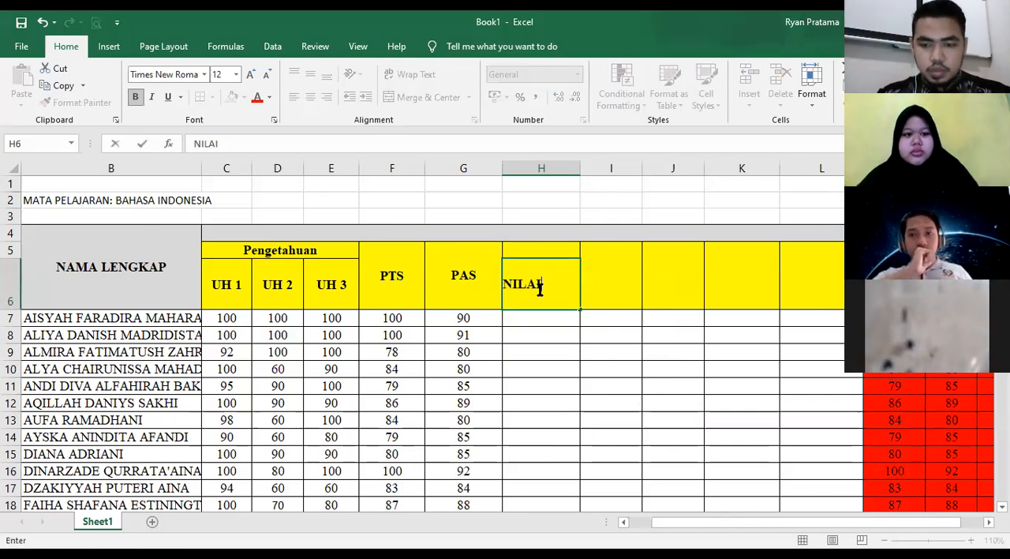
key("BackSpace")
key("BackSpace")
key("BackSpace")
key("BackSpace")
key("BackSpace")
type("JU")
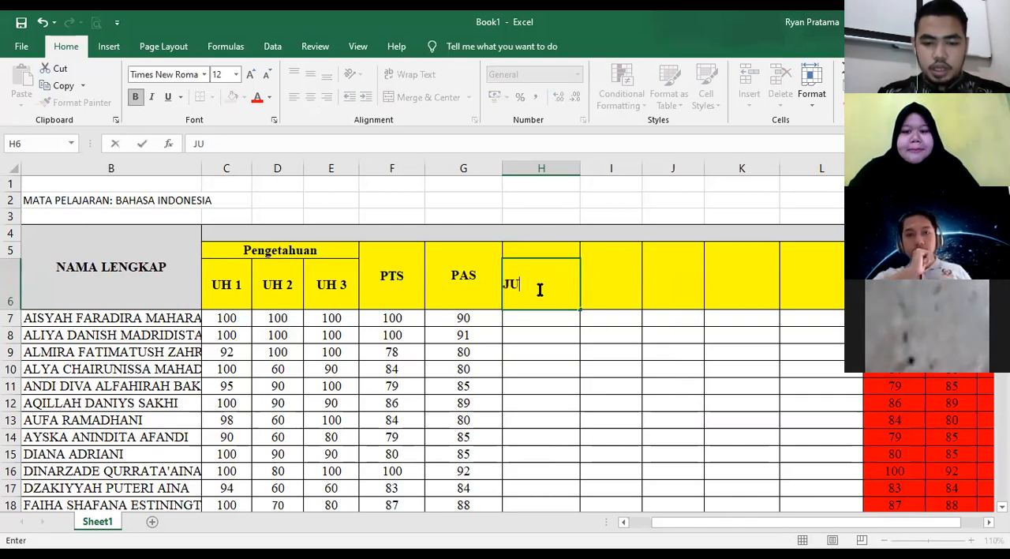
type("MLAH NILAI")
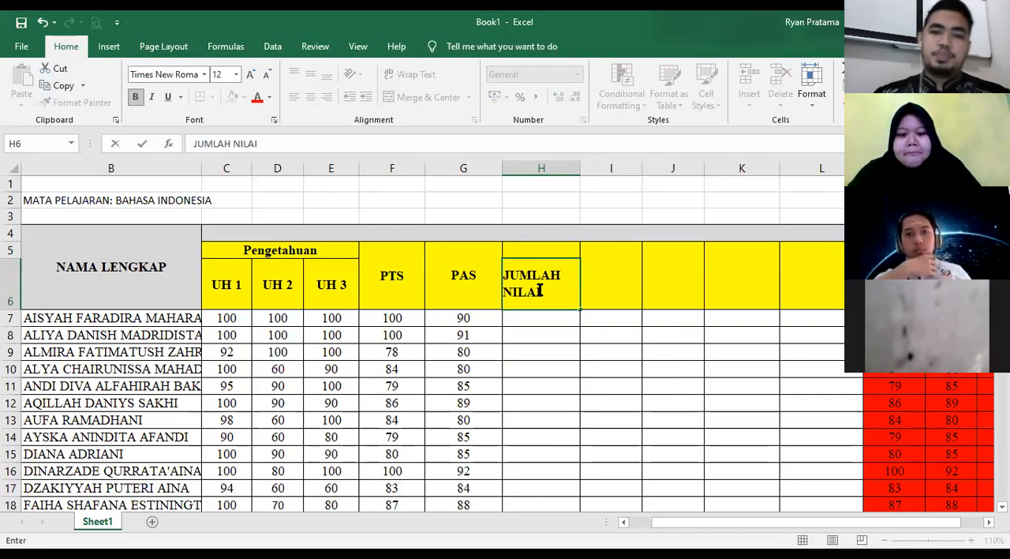
key("Return")
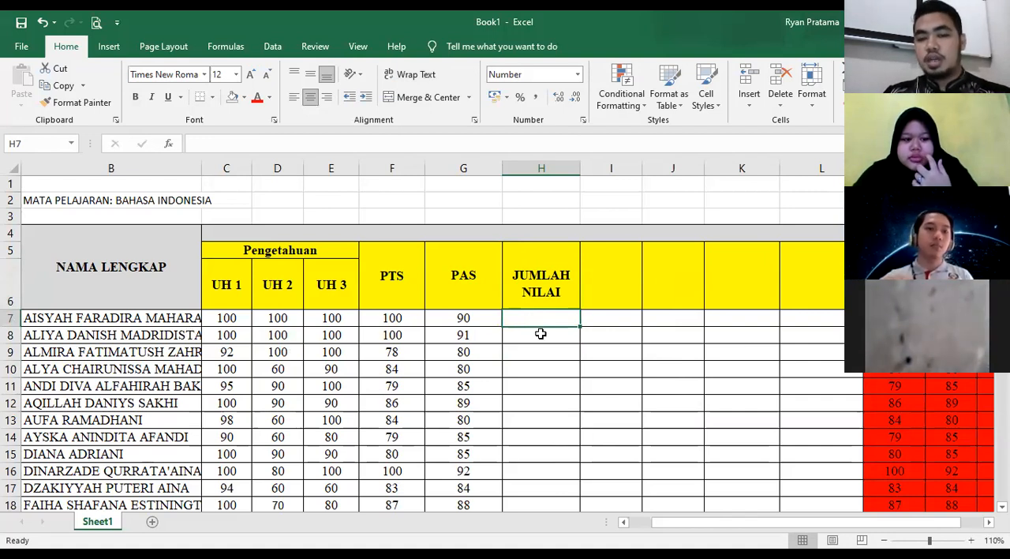
type("=")
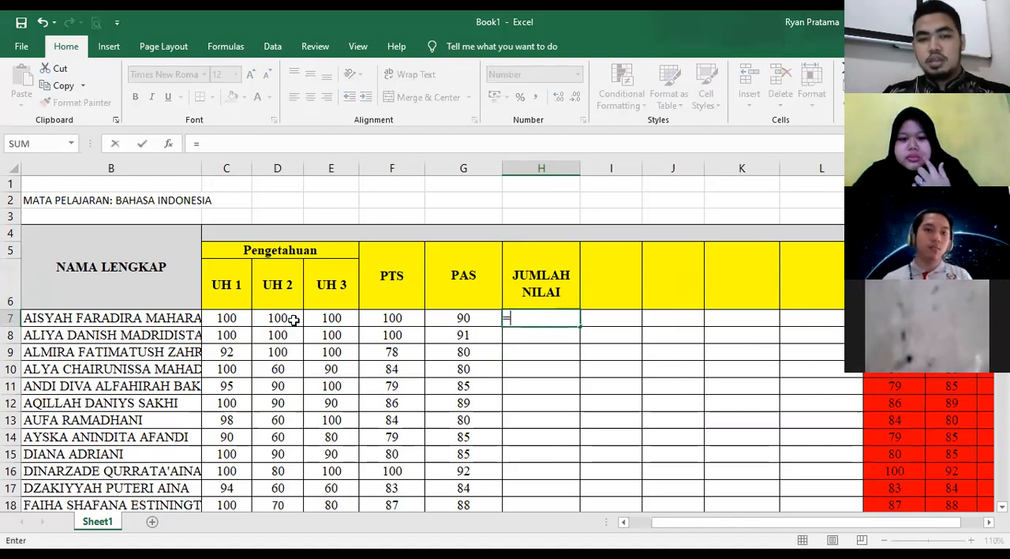
left_click(228, 319)
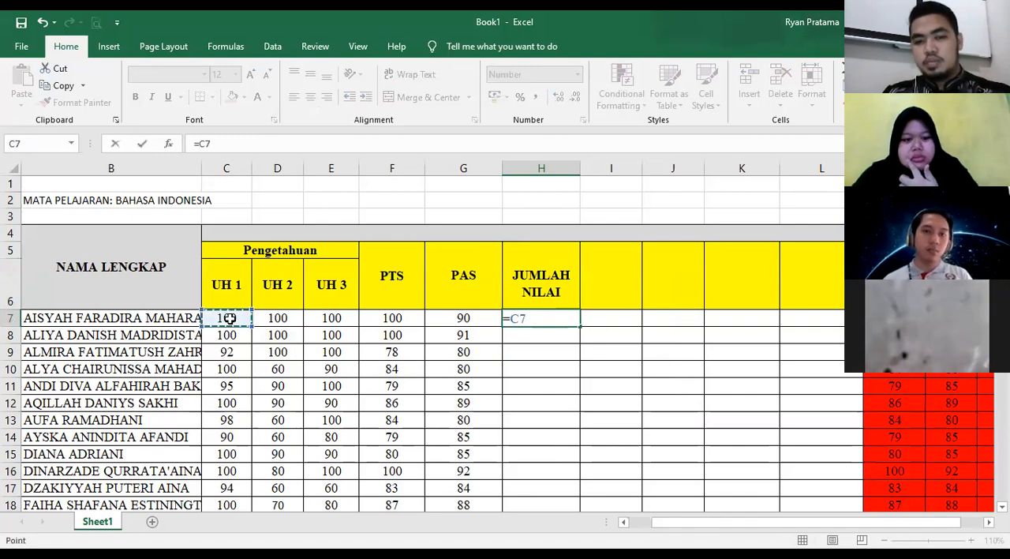
key("BackSpace")
key("BackSpace")
key("BackSpace")
- Add up the first student's five scores in H7 with the formula =C7+D7+E7+F7+G7
type("=")
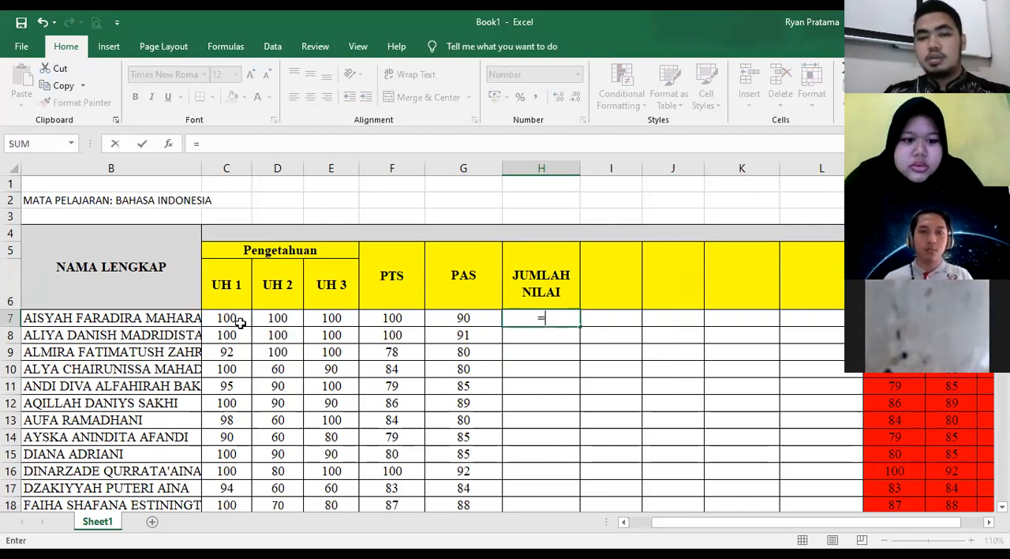
left_click(238, 317)
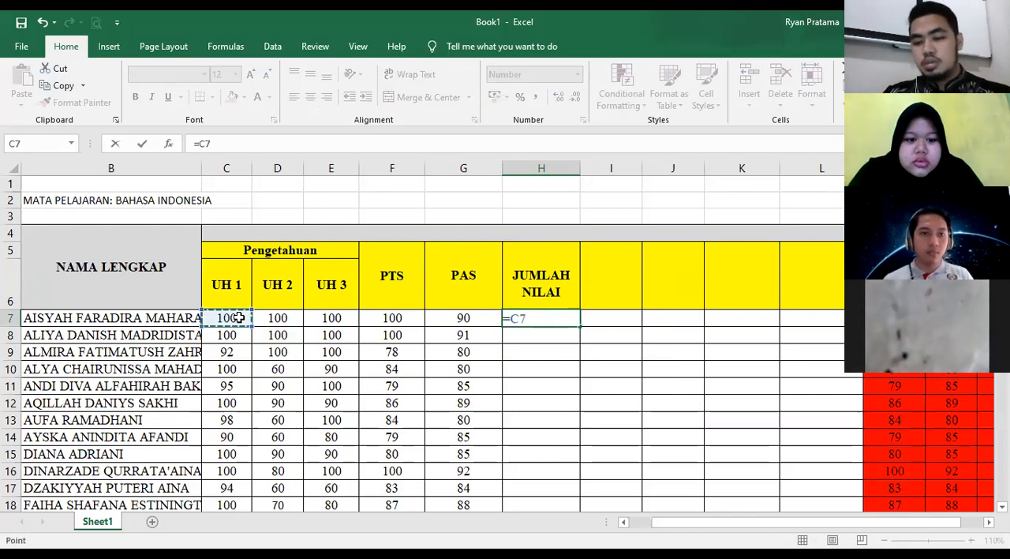
type("+")
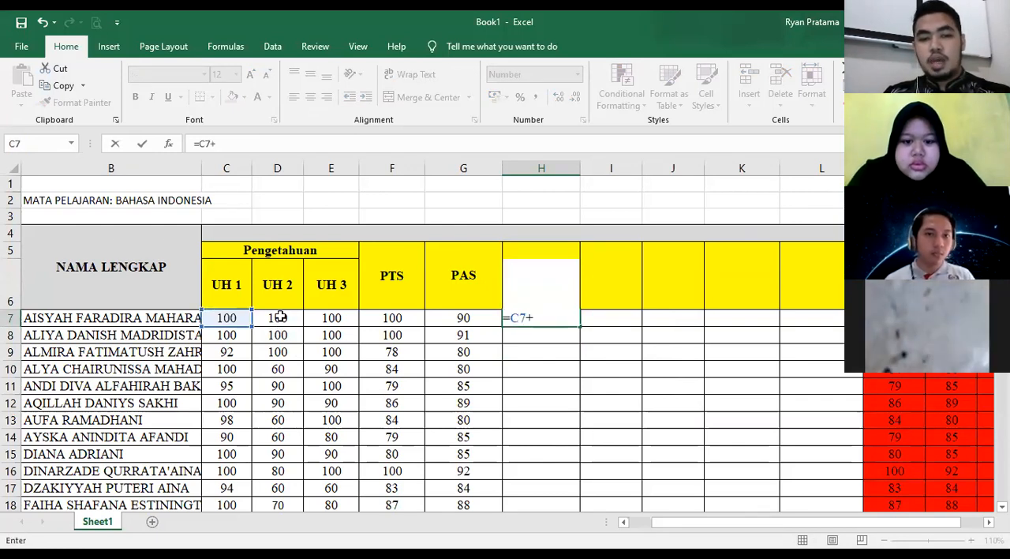
left_click(278, 317)
type("+")
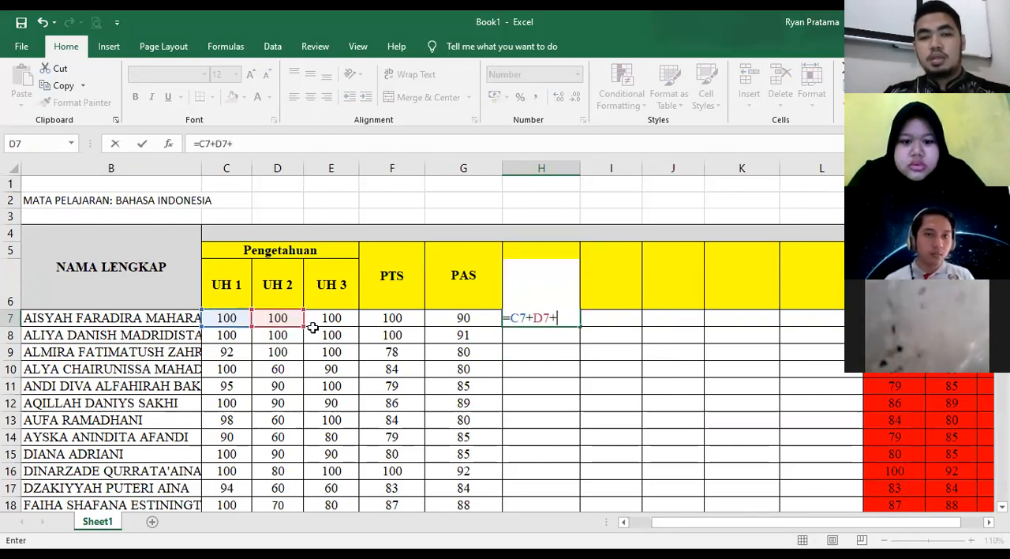
left_click(324, 318)
type("+")
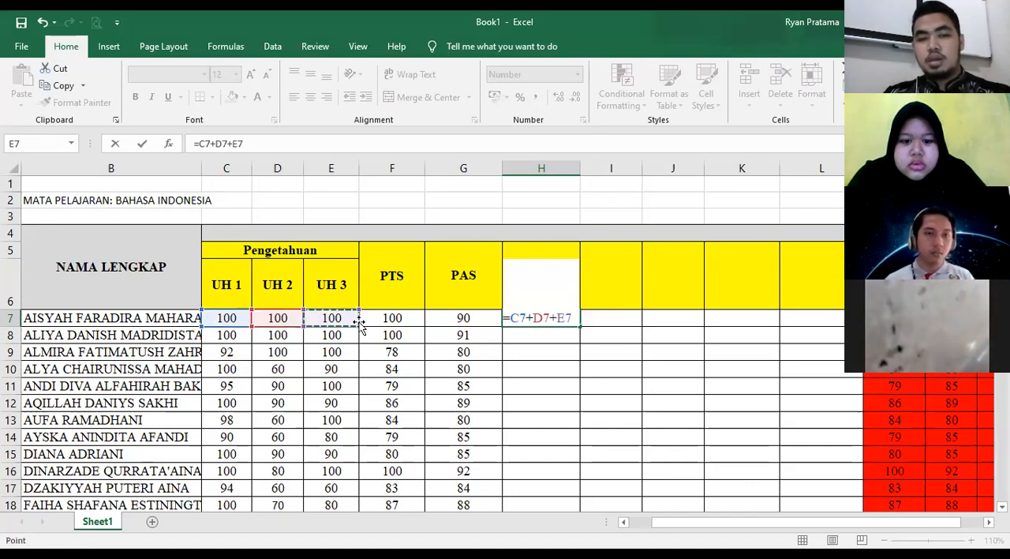
left_click(378, 317)
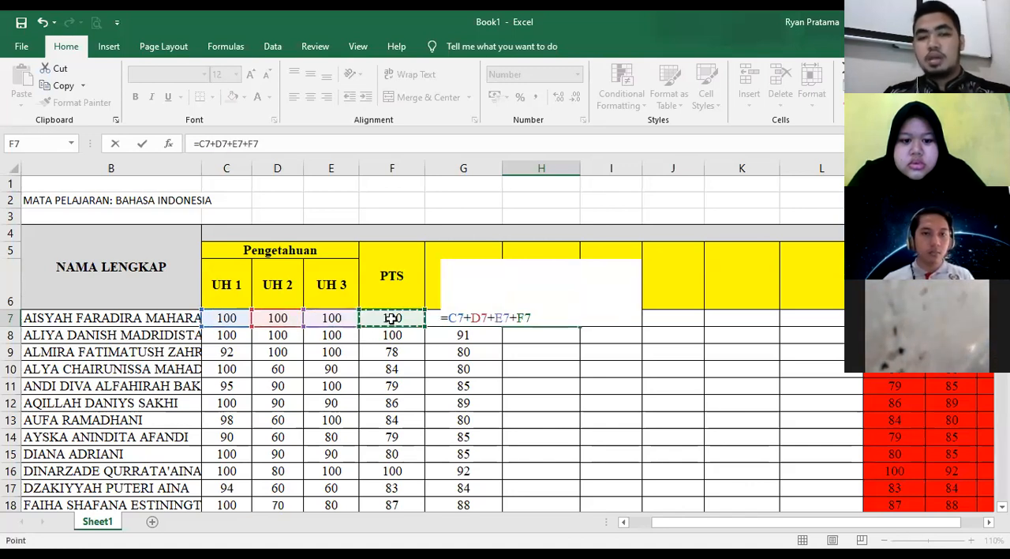
type("+")
left_click(435, 321)
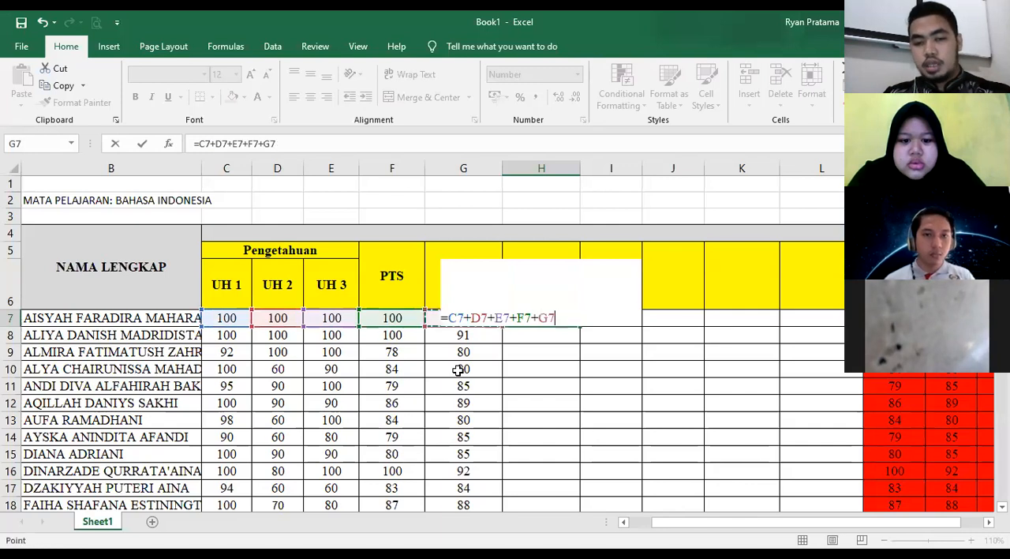
key("Return")
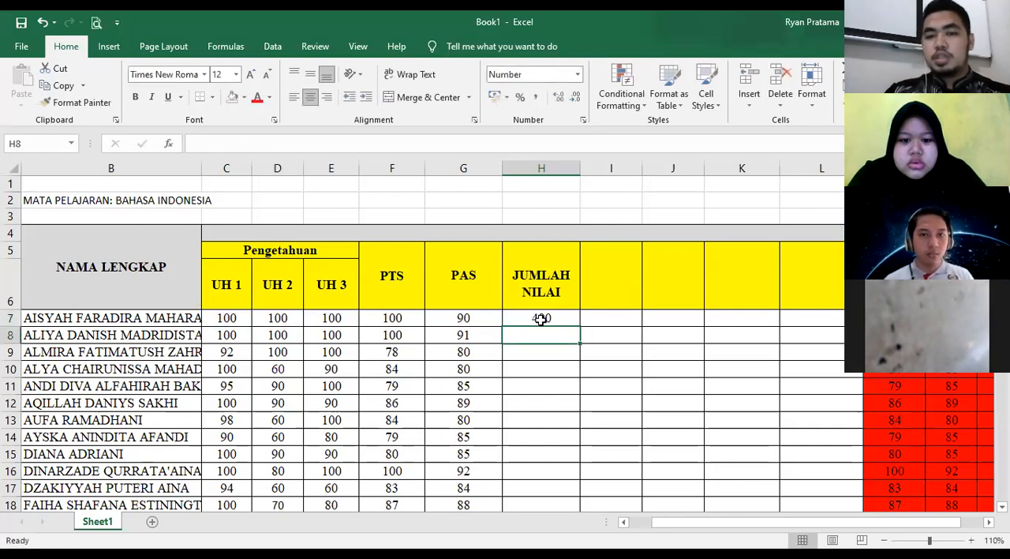
key("Up")
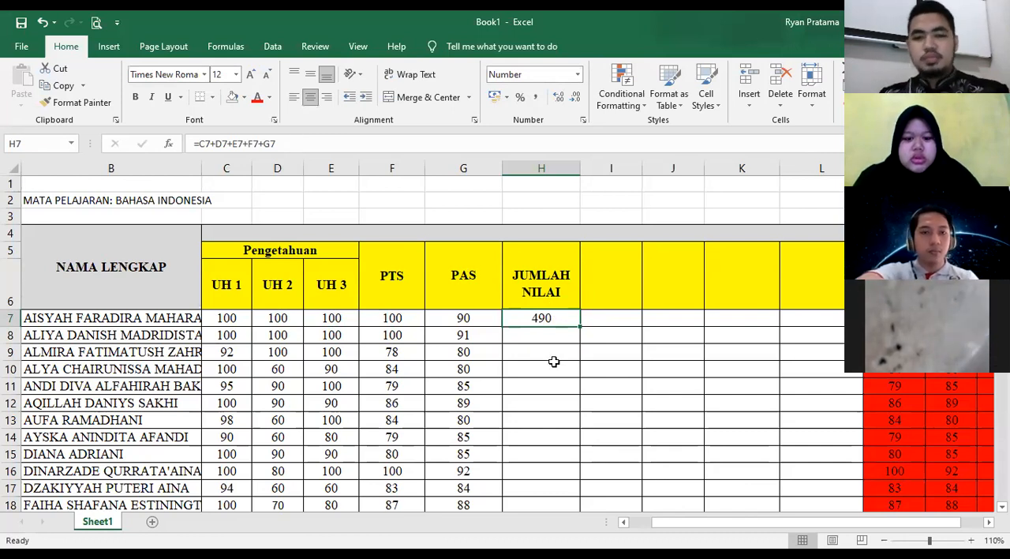
- Clear the addition formula from H7 and try starting a SUM function there instead
key("Delete")
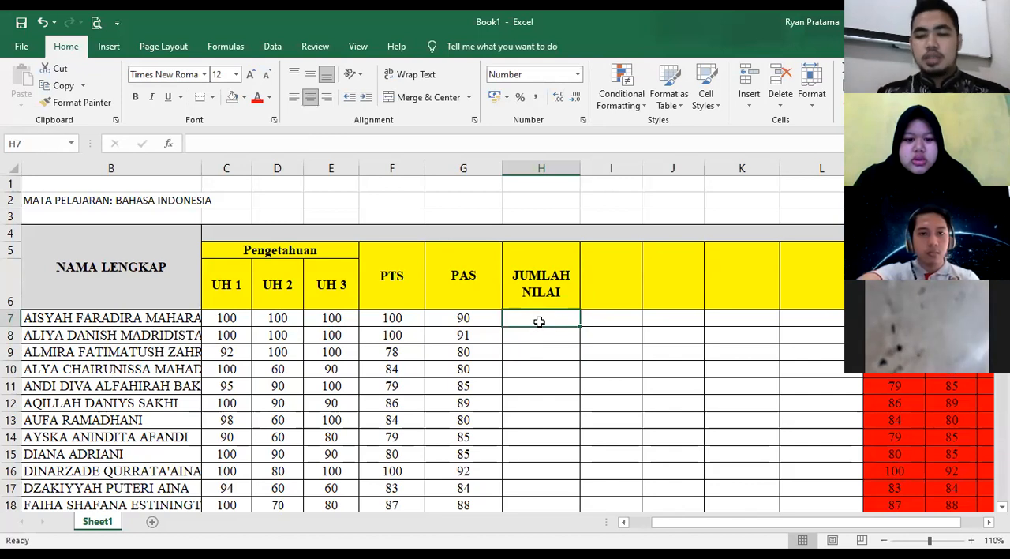
type("=")
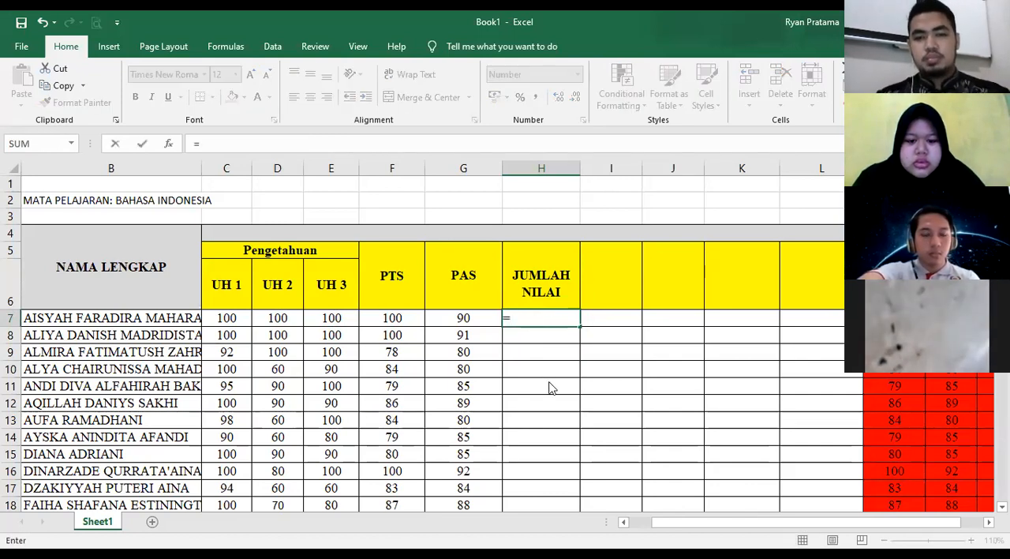
type("SUM")
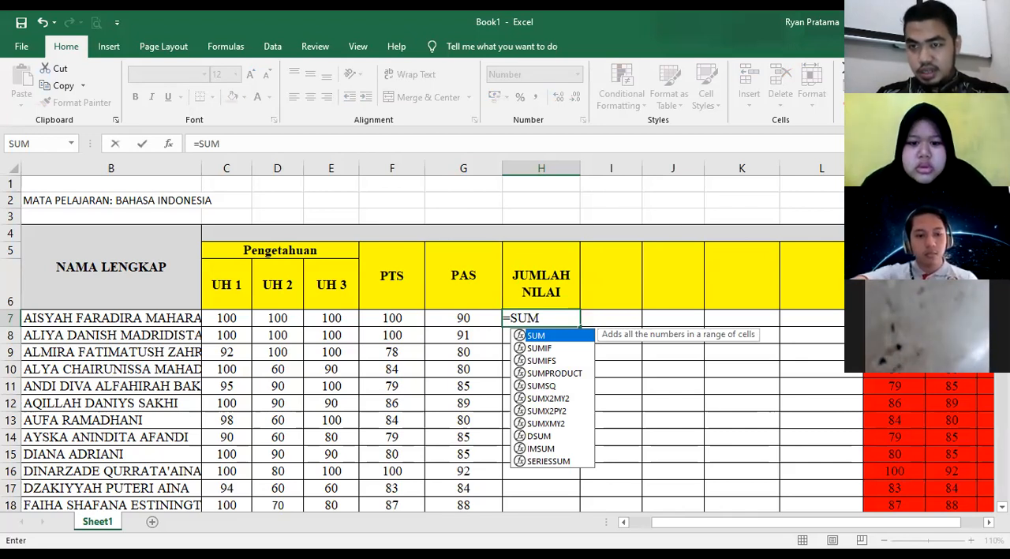
key("Escape")
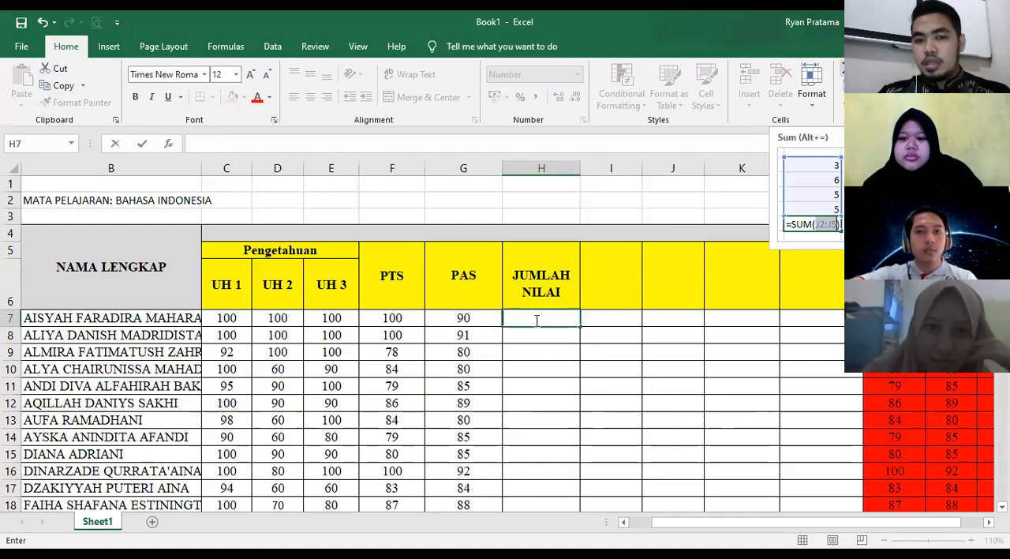
key("Escape")
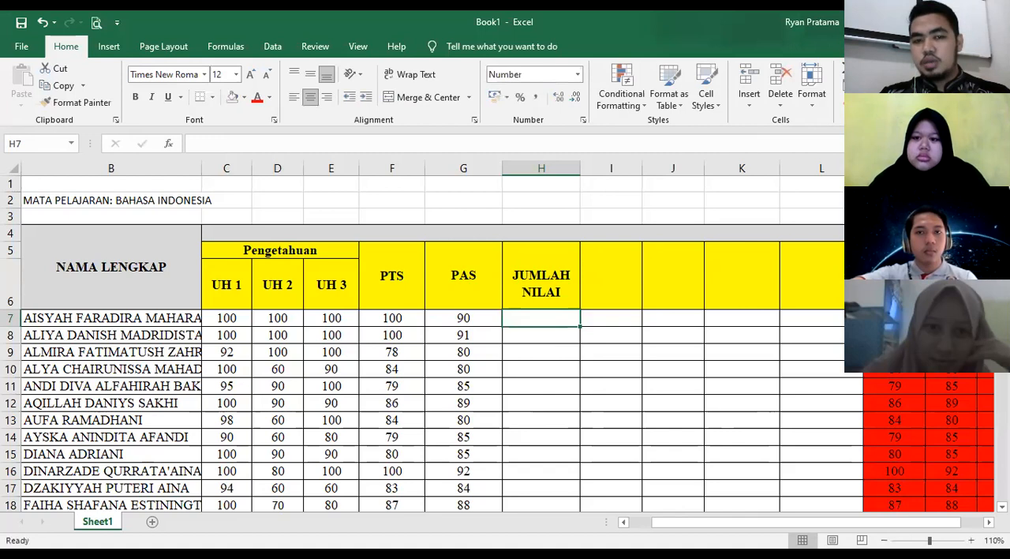
- Total the first student's scores in H7 using AutoSum over C7:G7
key("alt+equal")
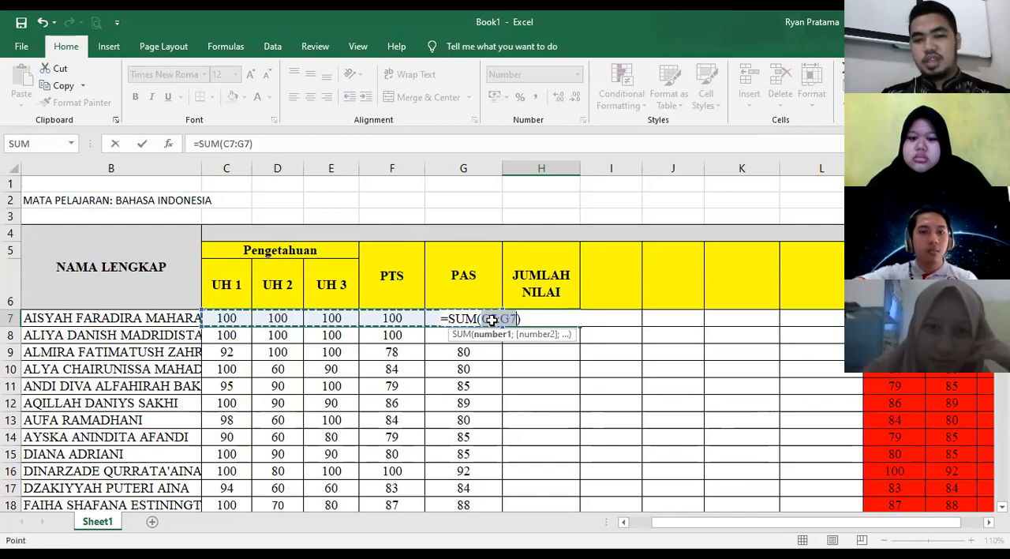
key("Return")
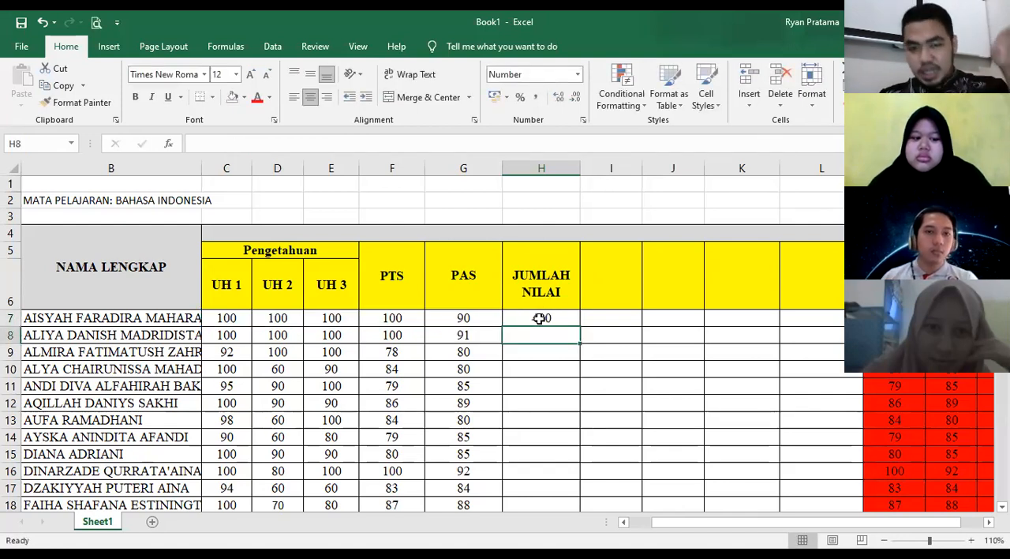
left_click(541, 318)
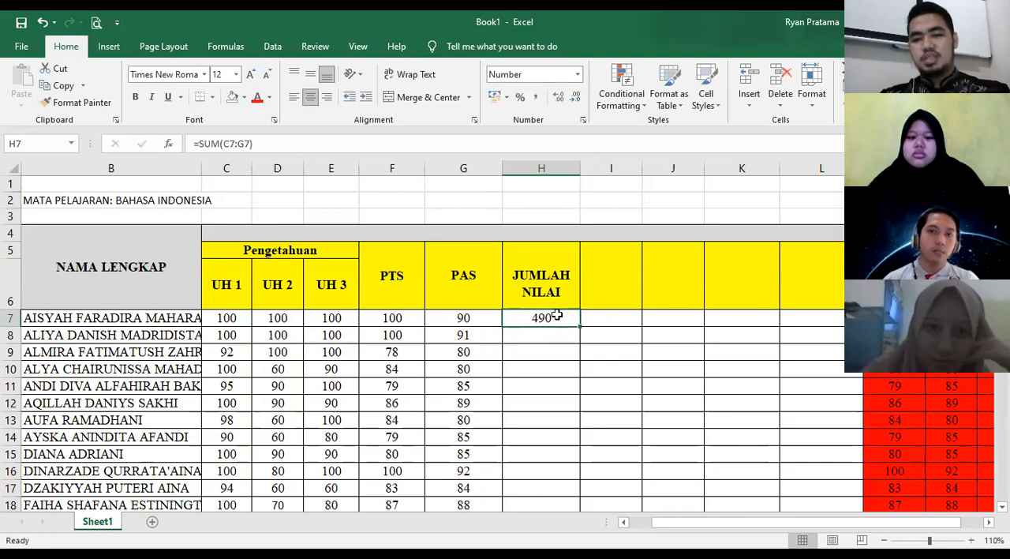
- Clear the total in H7 and re-enter it as a manually written formula, =SUM(C7:G7)
key("BackSpace")
key("Escape")
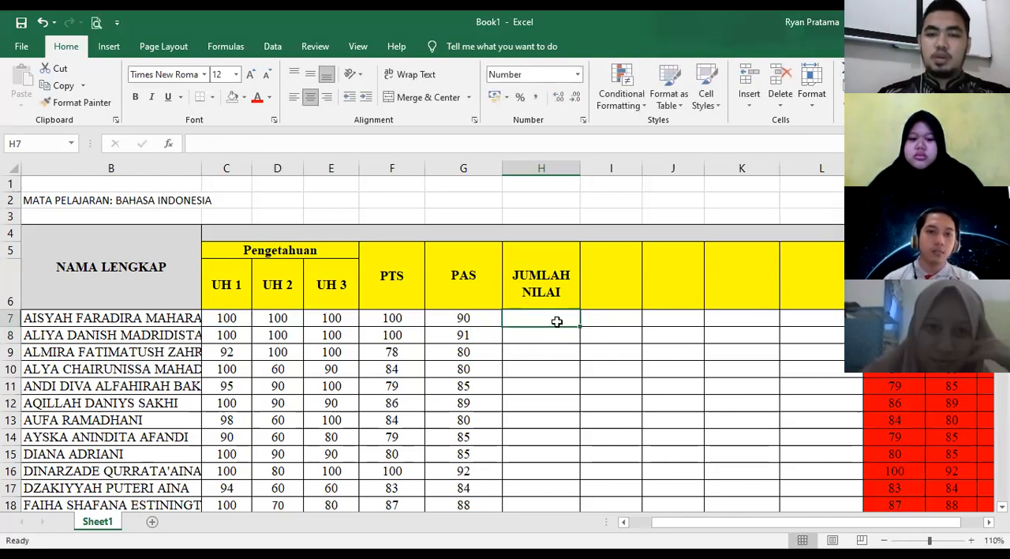
type("=")
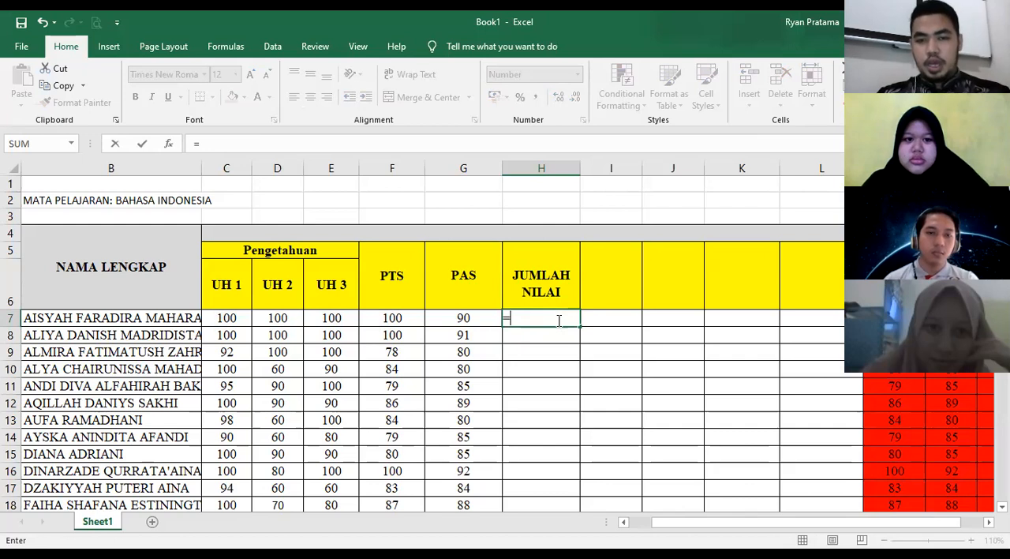
type("SUM(")
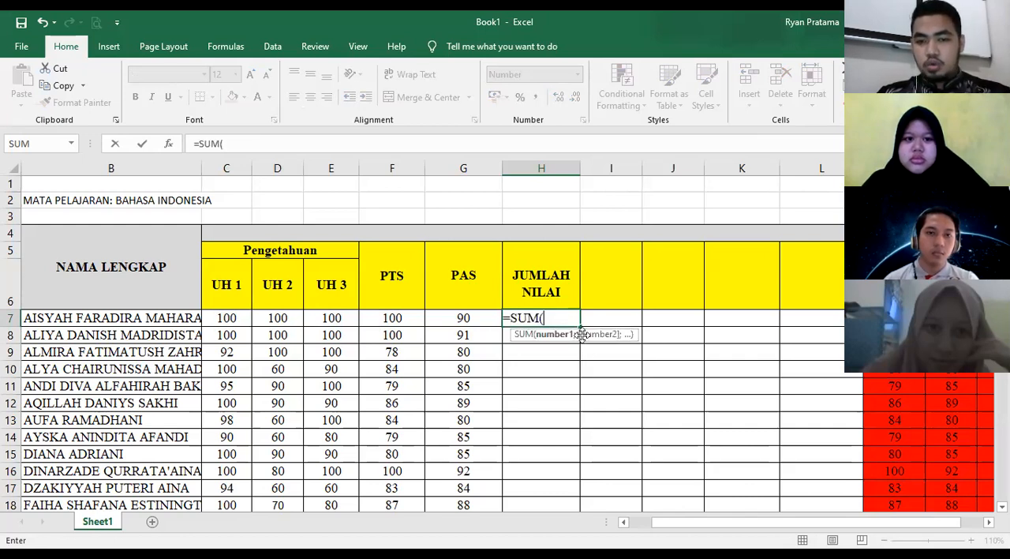
left_click(244, 318)
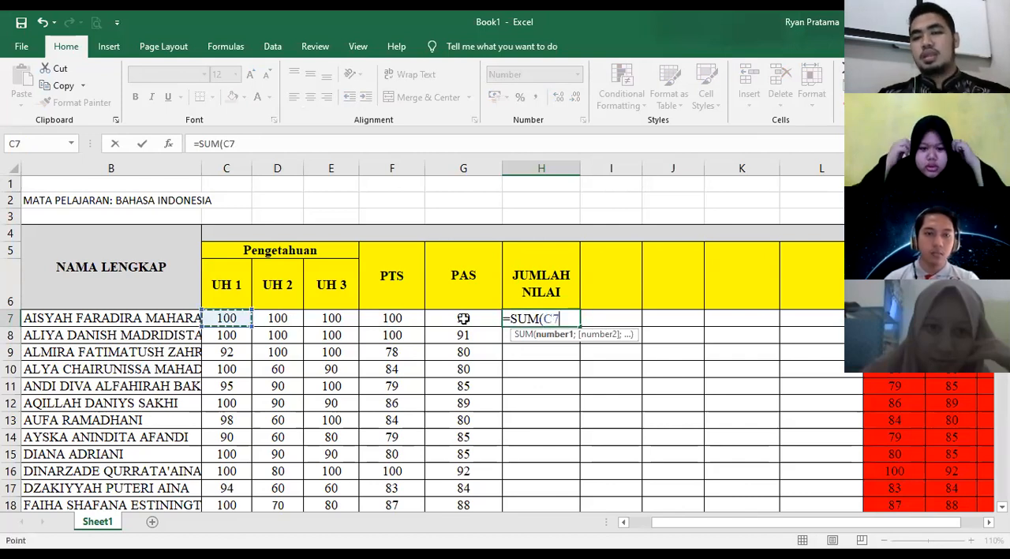
left_click(463, 318, "shift")
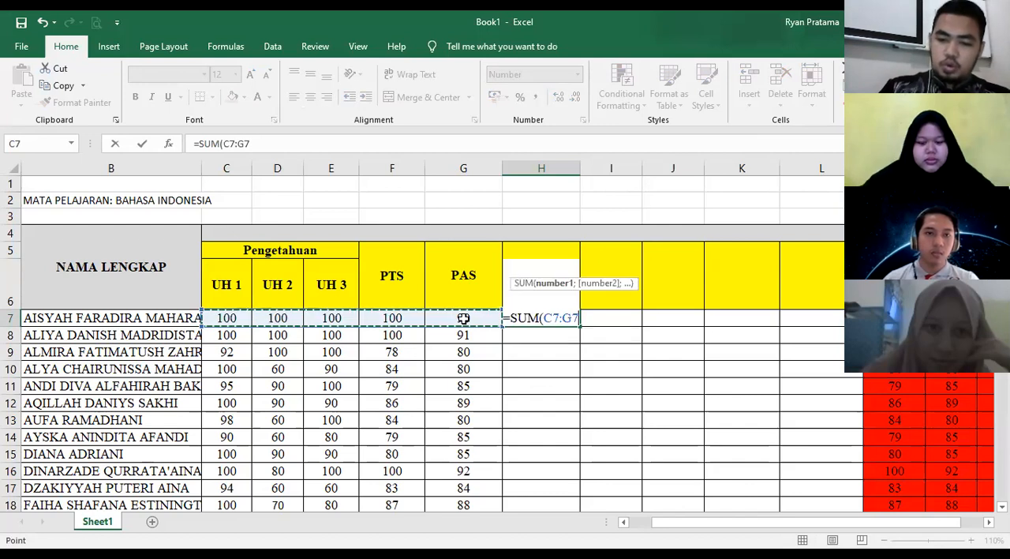
type(")")
key("Return")
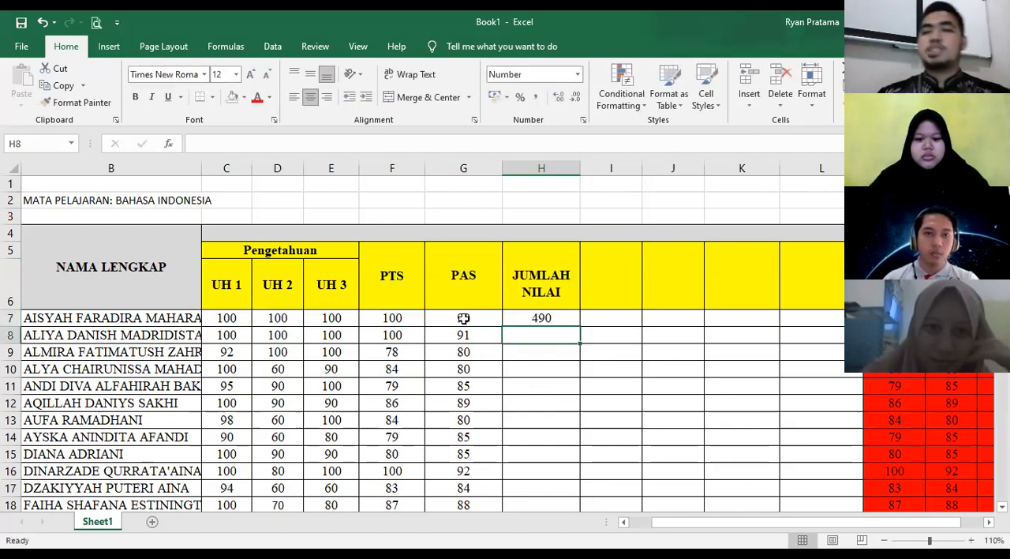
left_click(563, 320)
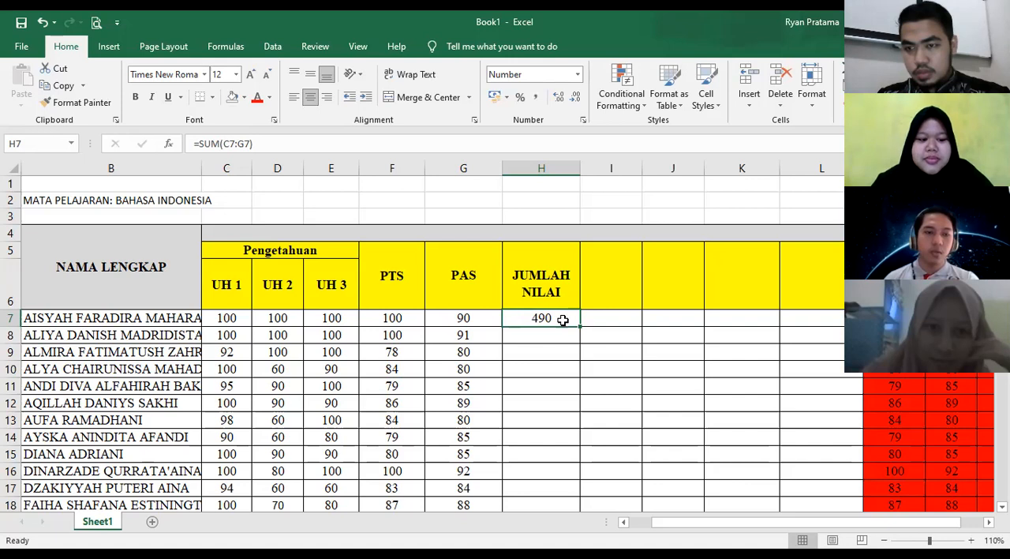
- Enlarge the sheet view to 140% and fill the H7 total formula down the JUMLAH NILAI column for all students
left_click(556, 439)
scroll(555, 367, "down", 1)
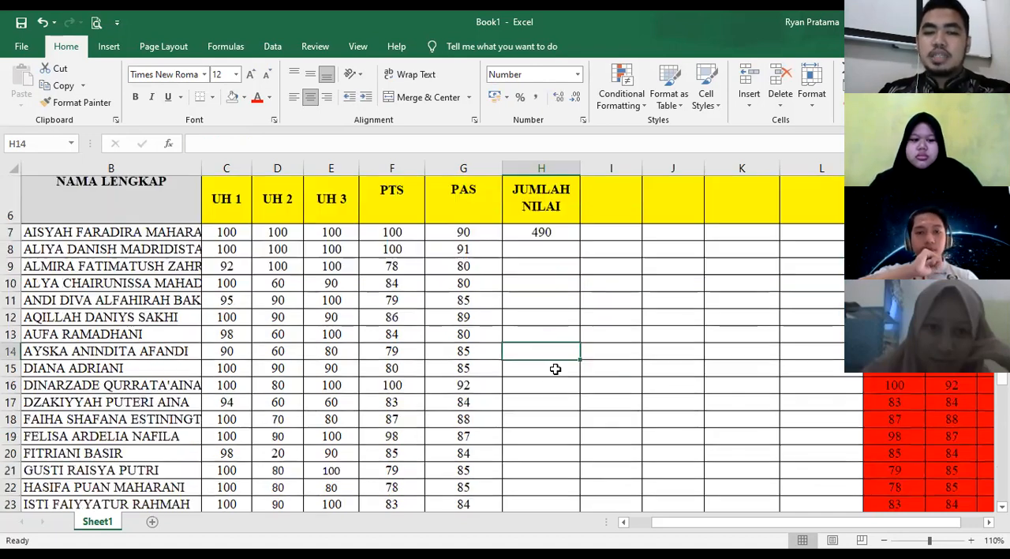
scroll(688, 503, "up", 1)
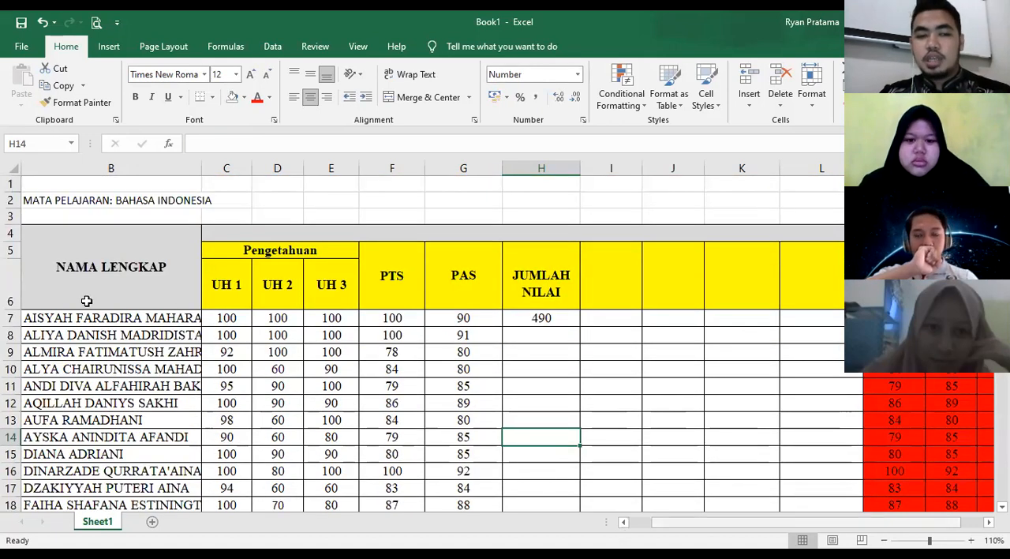
scroll(49, 314, "left", 1)
left_click_drag(47, 318, 47, 368)
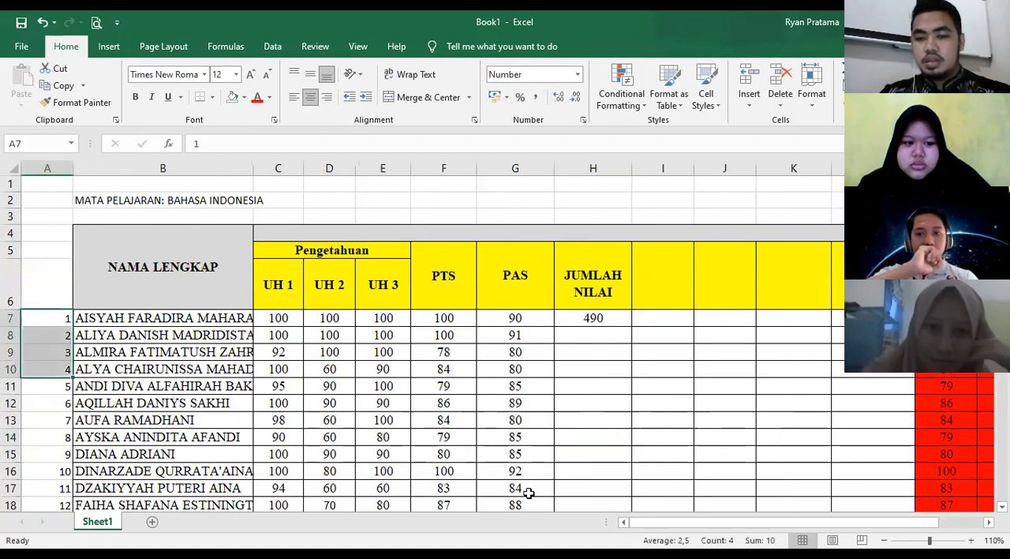
scroll(466, 433, "right", 2)
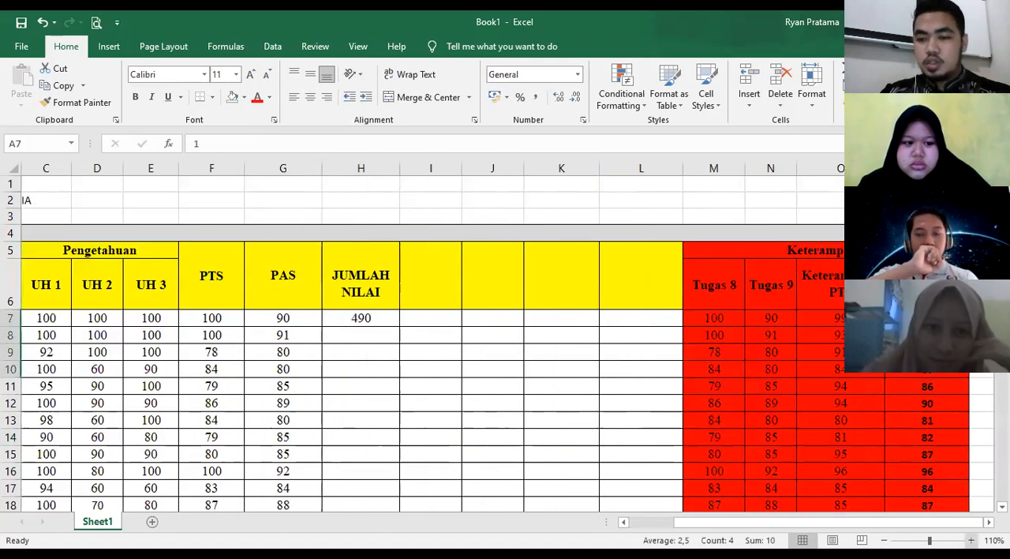
scroll(465, 432, "up", 1)
scroll(466, 433, "up", 3)
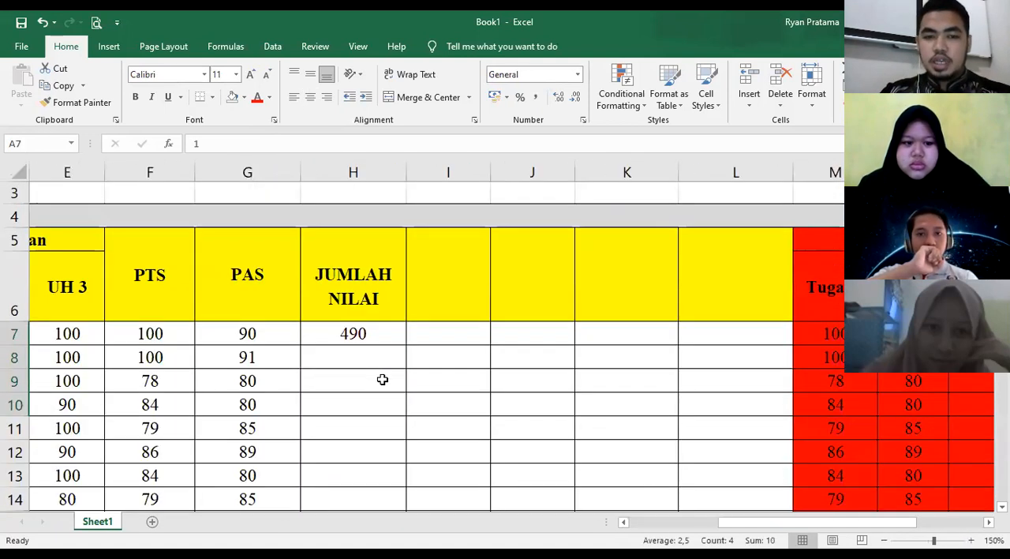
scroll(329, 322, "down", 1)
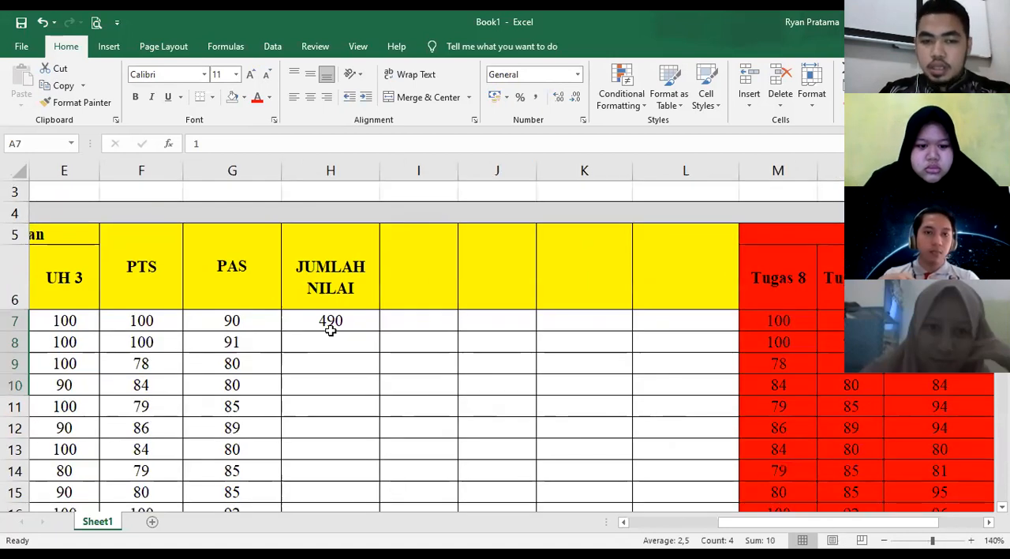
left_click(350, 320)
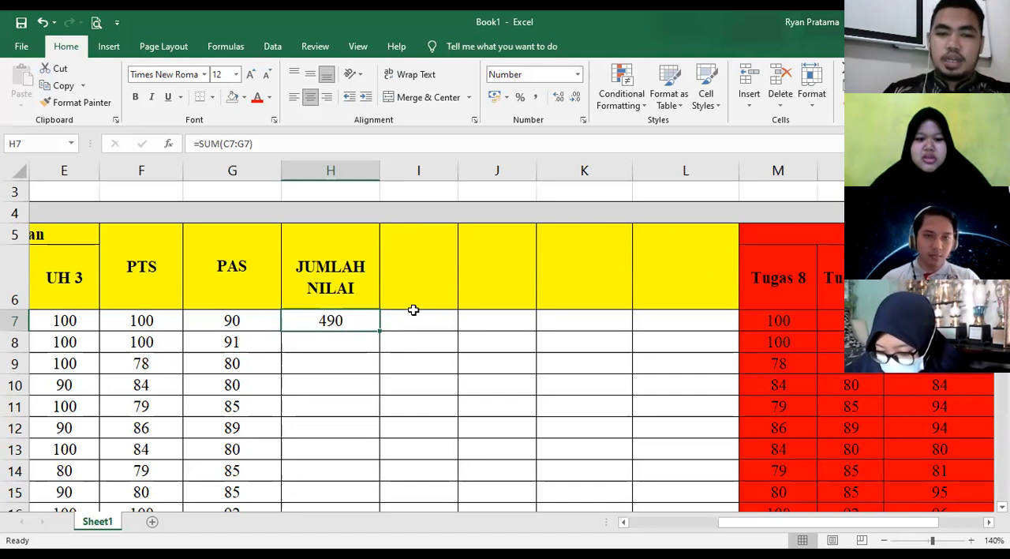
double_click(378, 331)
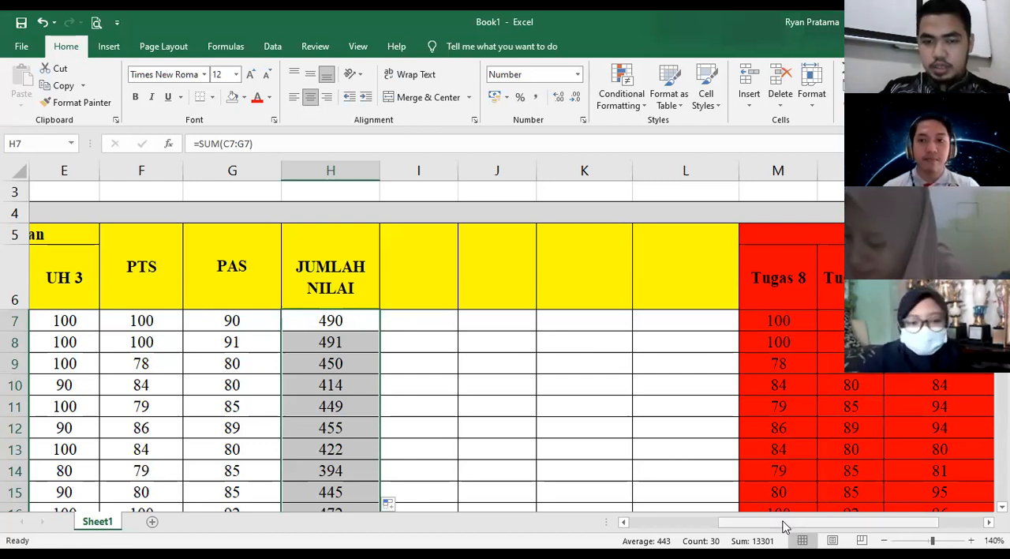
- Review the filled JUMLAH NILAI column and compare the first student's scores in row 7 with the total in H7
scroll(368, 351, "left", 1)
scroll(354, 318, "right", 1)
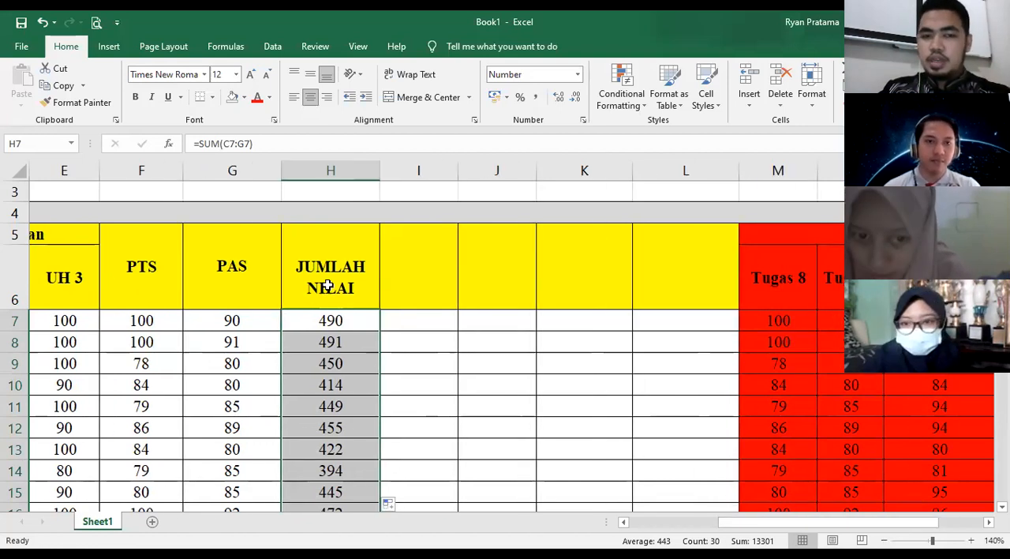
left_click(343, 322)
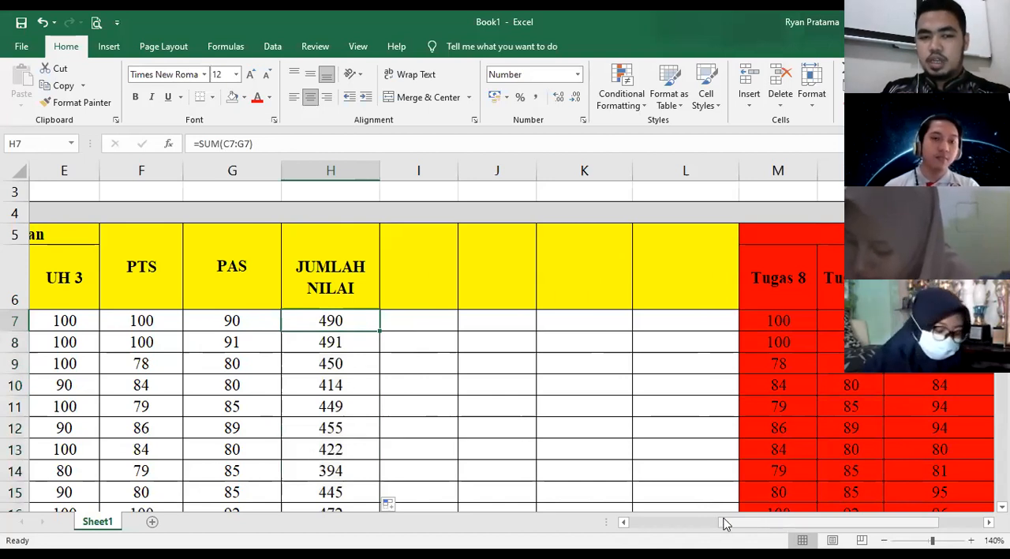
left_click_drag(766, 517, 716, 521)
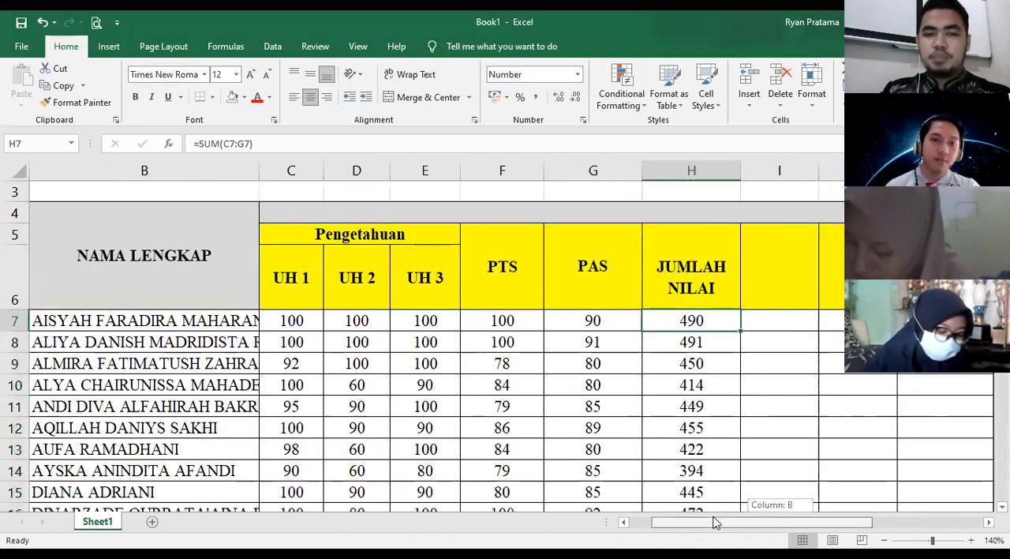
left_click_drag(134, 321, 520, 315)
left_click_drag(685, 323, 700, 323)
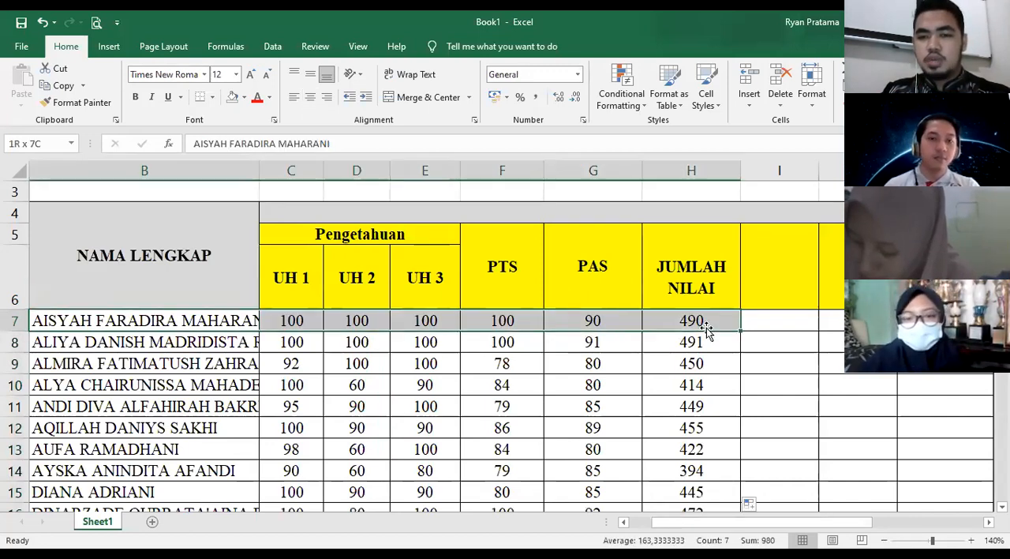
left_click(706, 323)
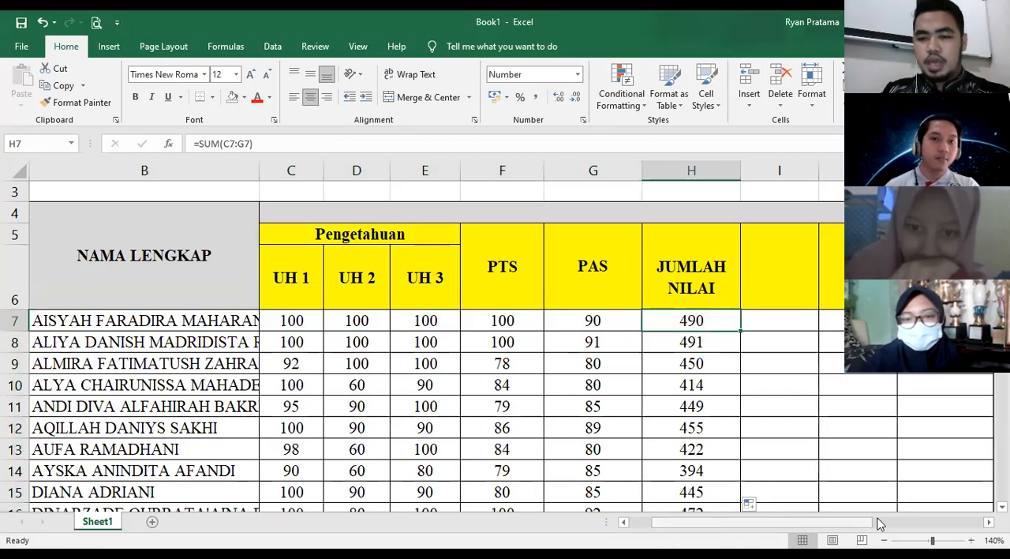
left_click_drag(797, 523, 885, 524)
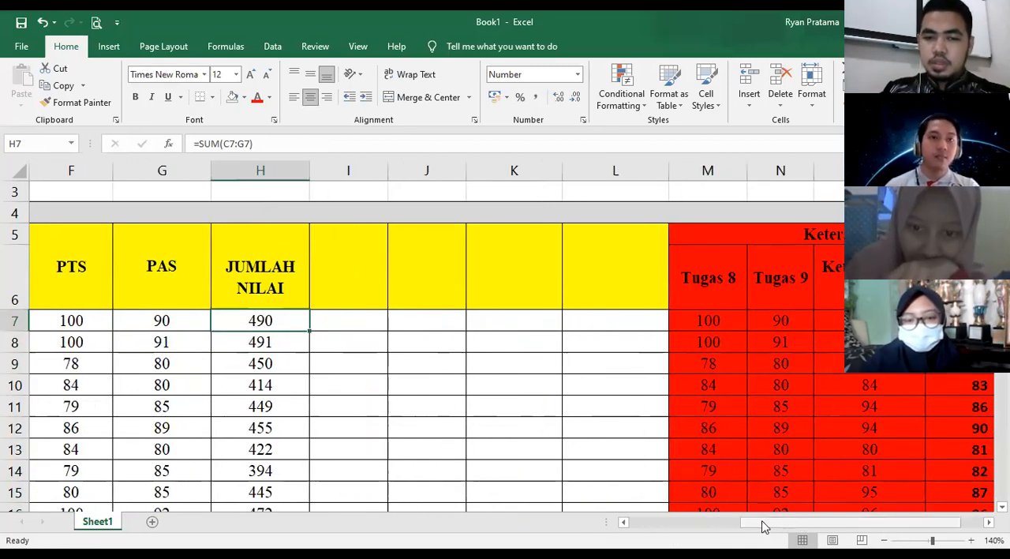
left_click(714, 523)
left_click_drag(700, 522, 665, 525)
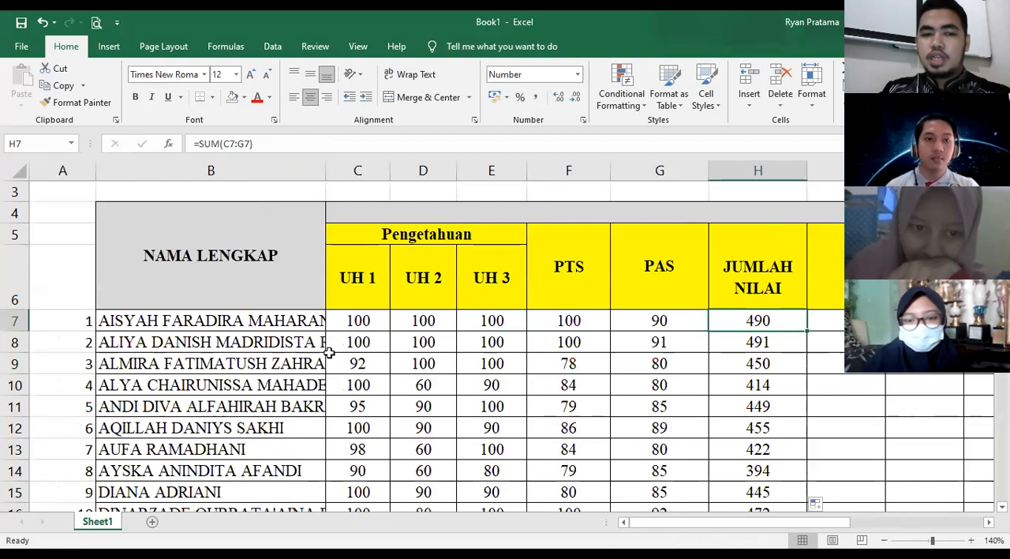
- Enter the label JUMLAH NILAI in B37, directly below the last student's name
scroll(278, 359, "down", 1)
scroll(277, 363, "down", 6)
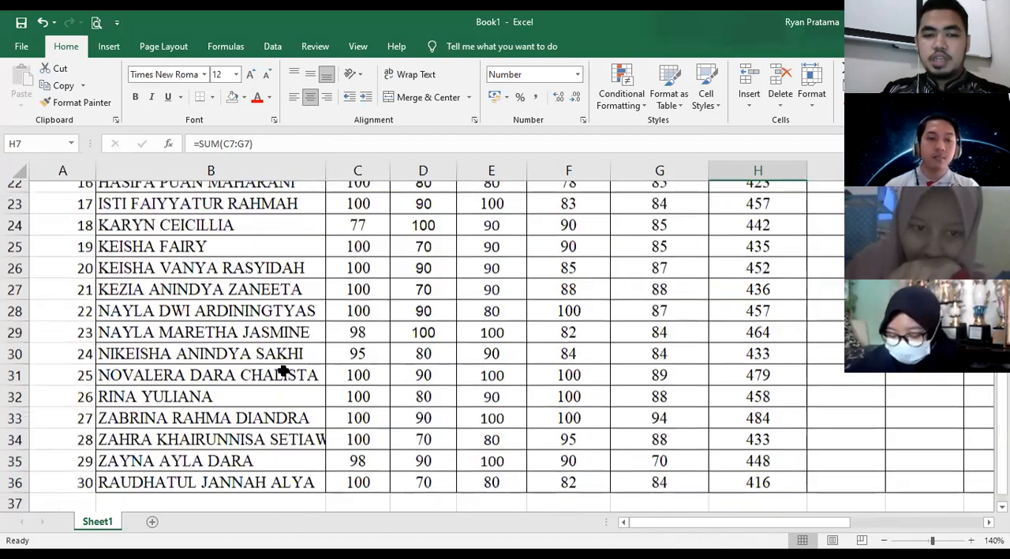
scroll(138, 339, "down", 3)
left_click(221, 342)
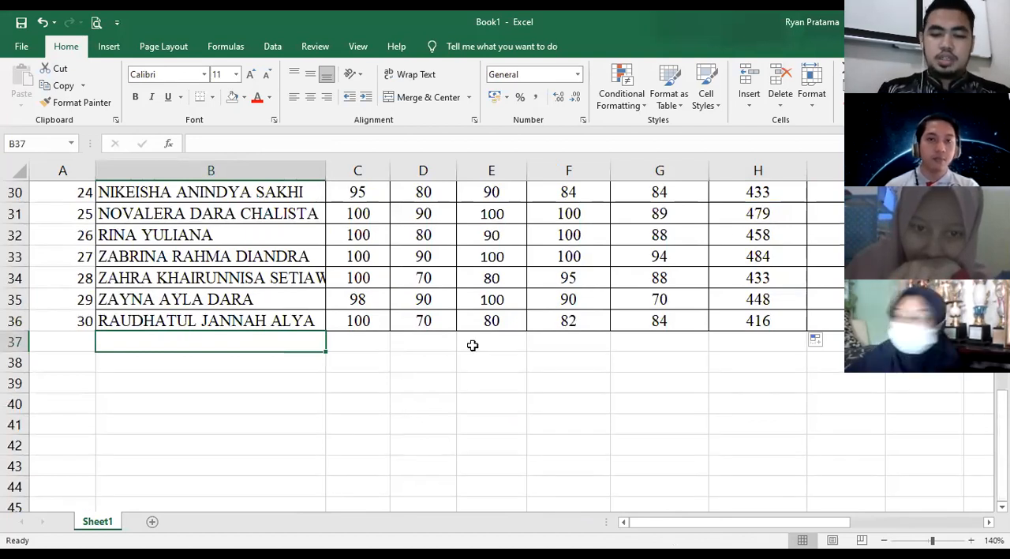
type("ju")
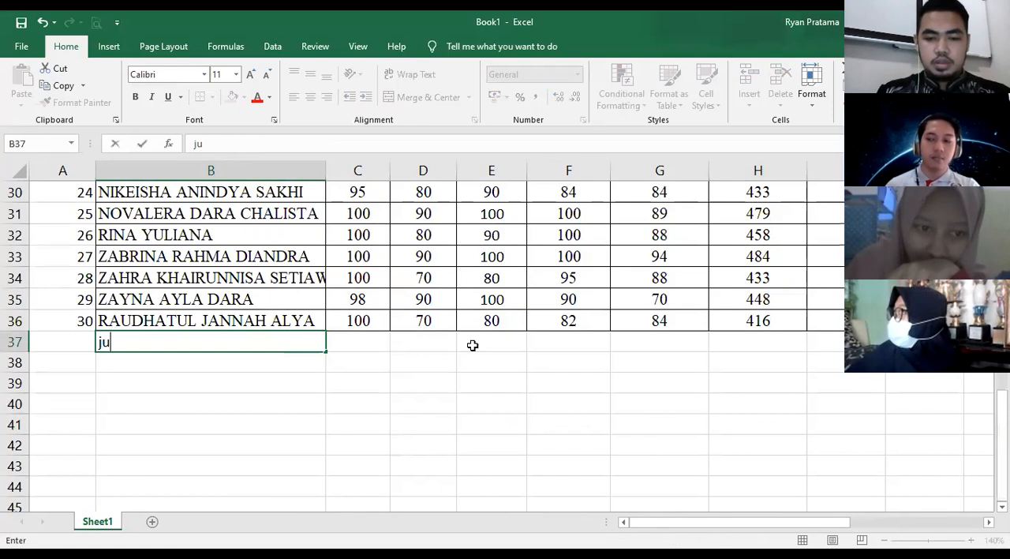
key("BackSpace")
key("BackSpace")
type("JUMLAH ")
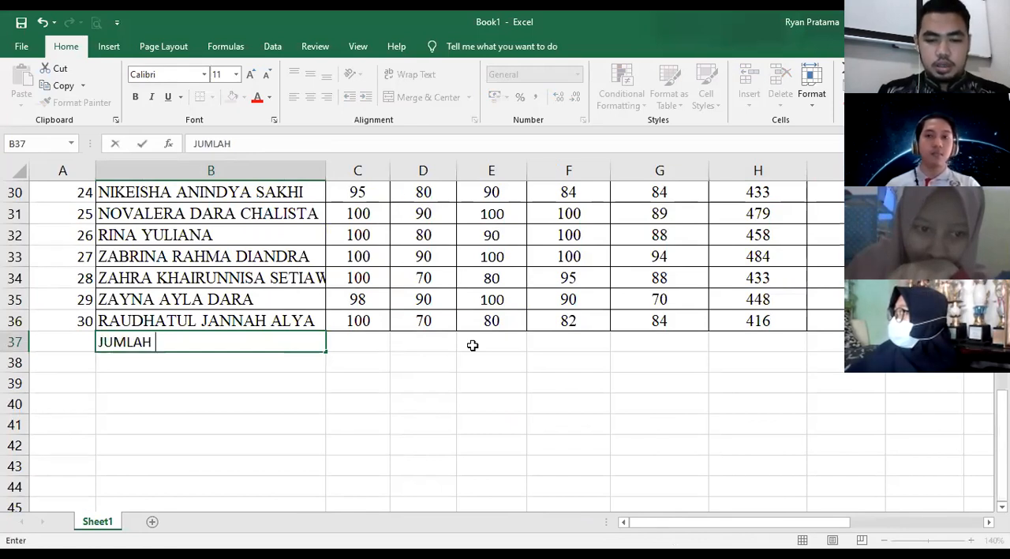
type("NILAI")
key("Return")
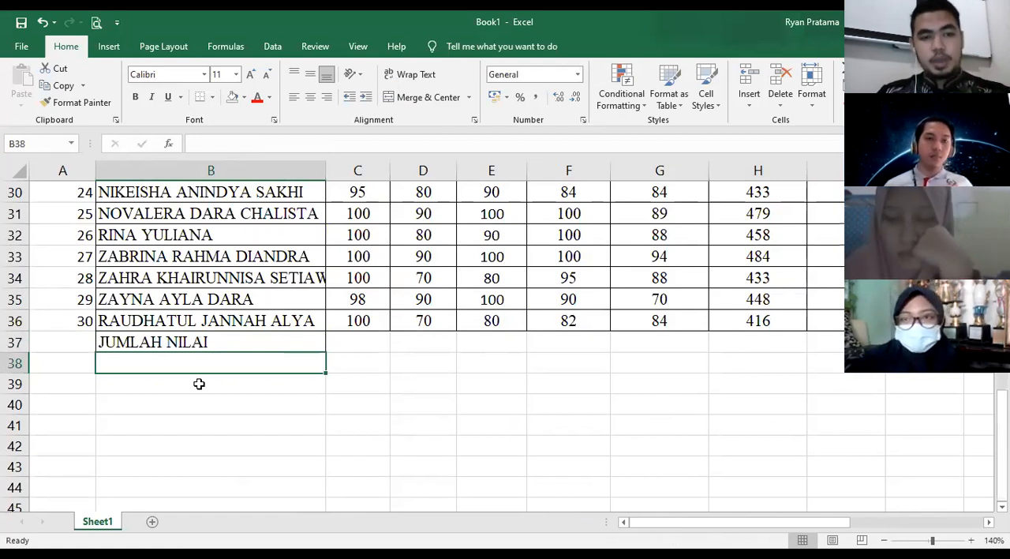
- Enter the label NILAI TERTINGGI in B38 for the highest-score row
type("NIL")
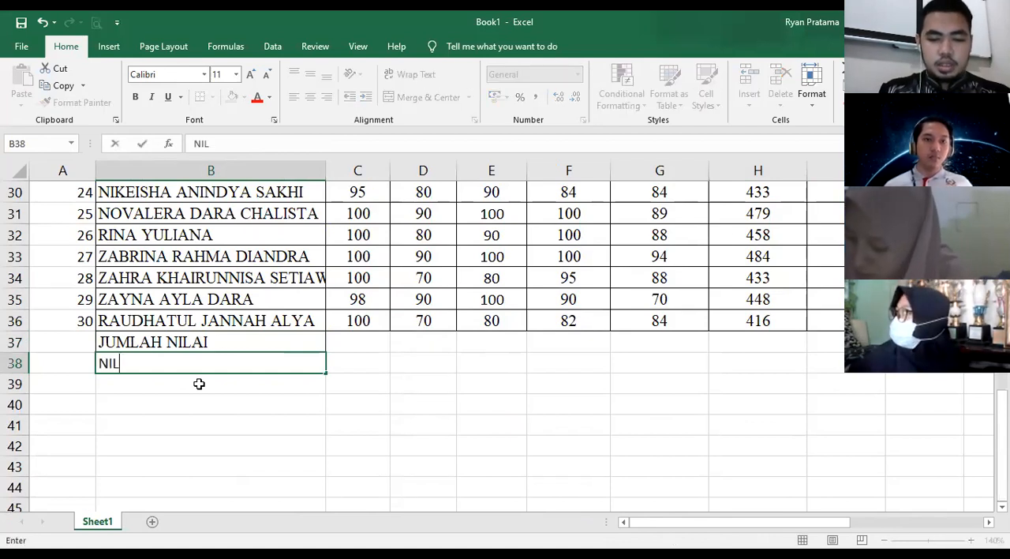
type("AI TERTINGG")
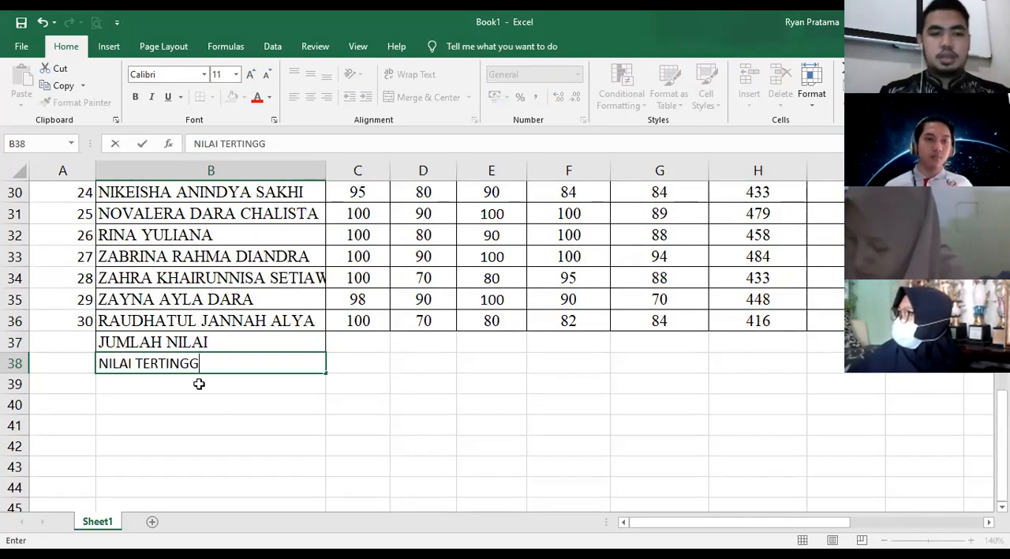
type("I")
key("Return")
- Enter the labels NILAI TERENDAH in B39 and RATA-RATA in B40
type("NI")
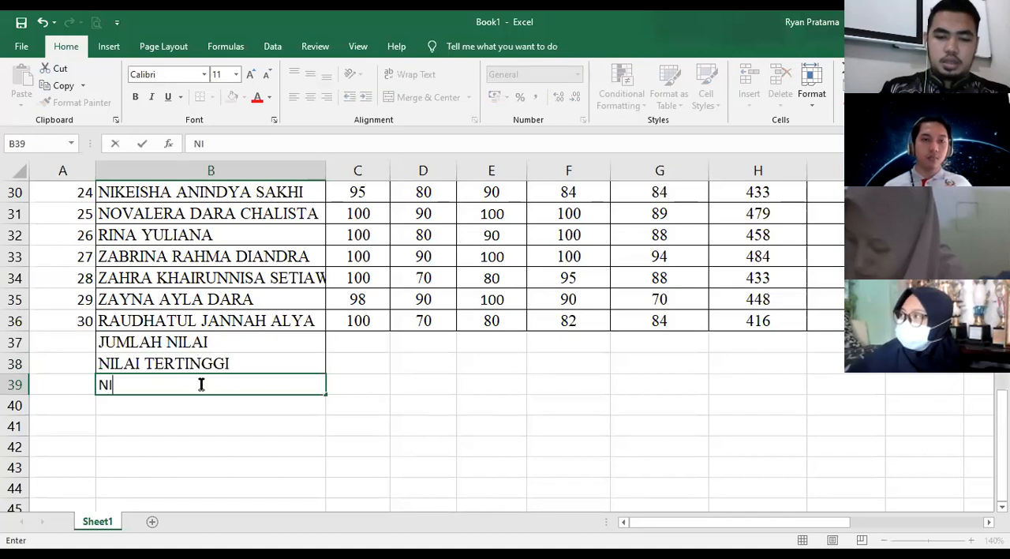
type("LAI TERENDA")
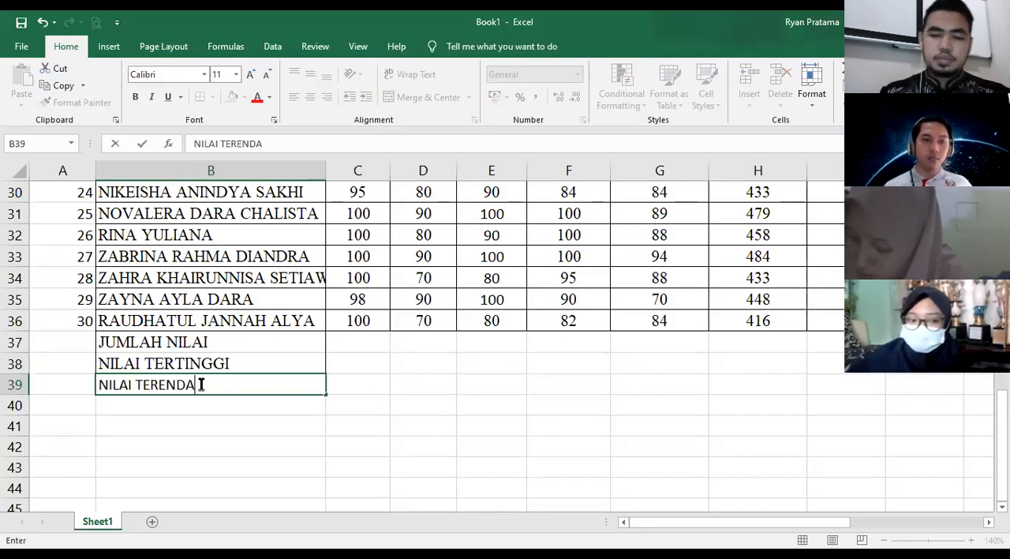
type("H")
key("Return")
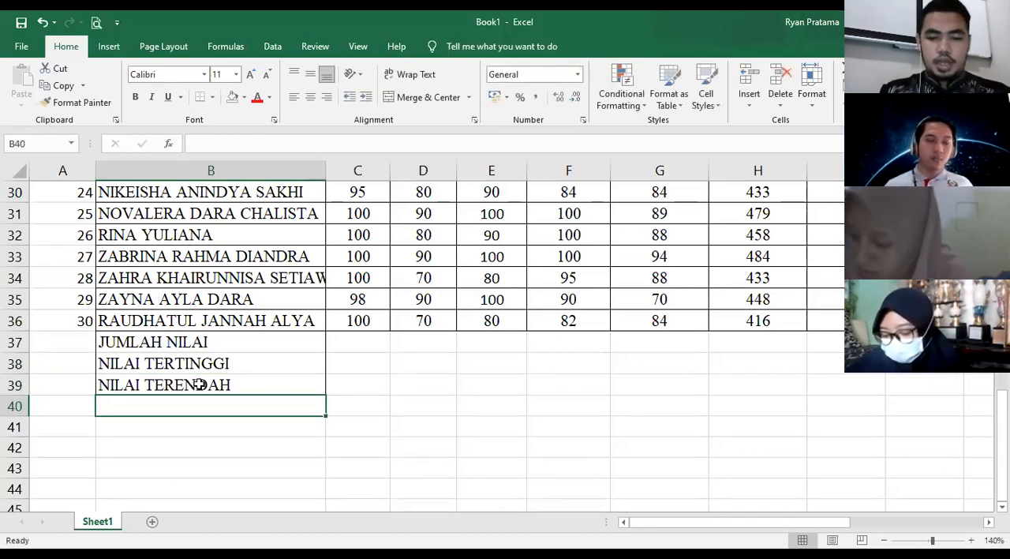
type("RATA-RATA")
key("Return")
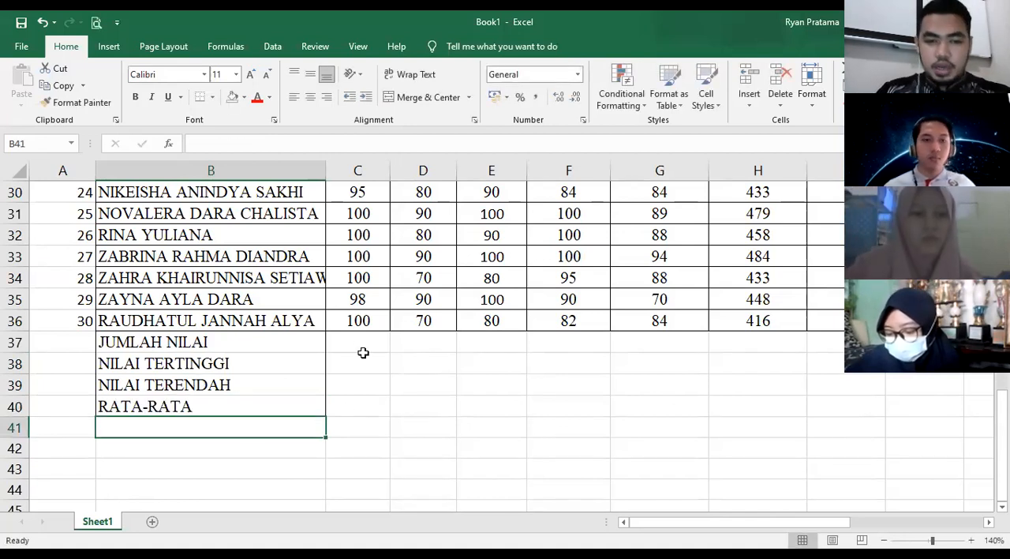
- Fill the four summary labels in B37:B40 with yellow
left_click(217, 346)
left_click(352, 353)
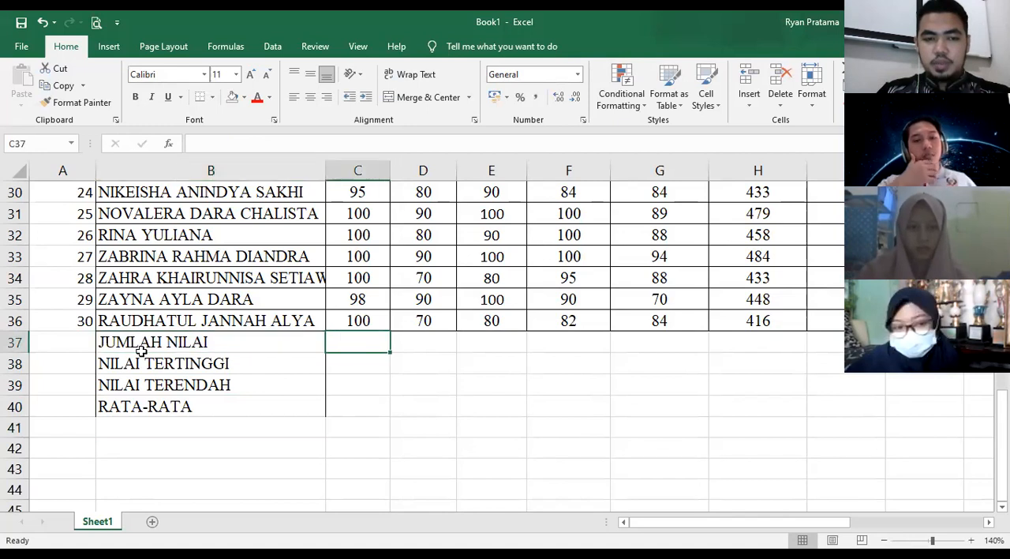
left_click_drag(165, 339, 179, 387)
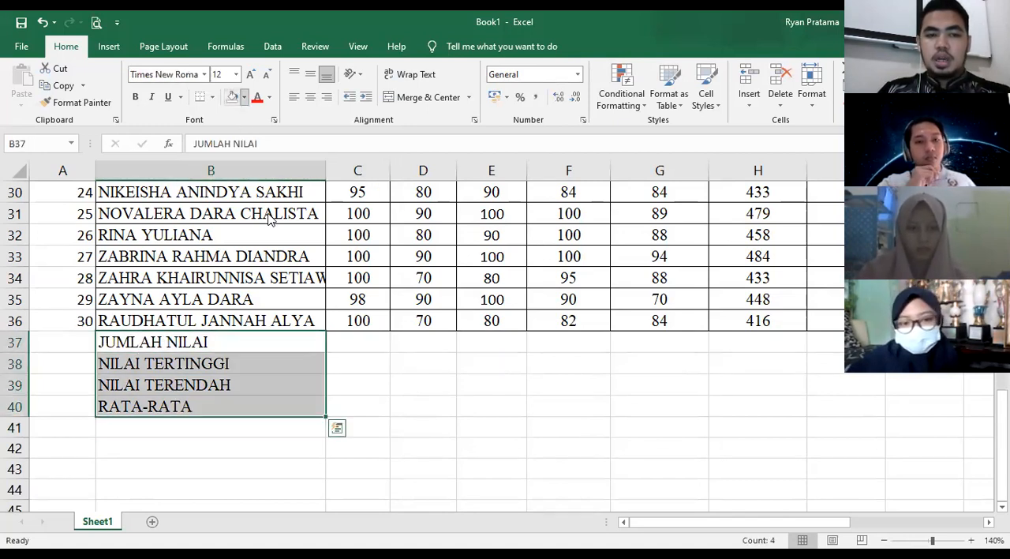
left_click(382, 341)
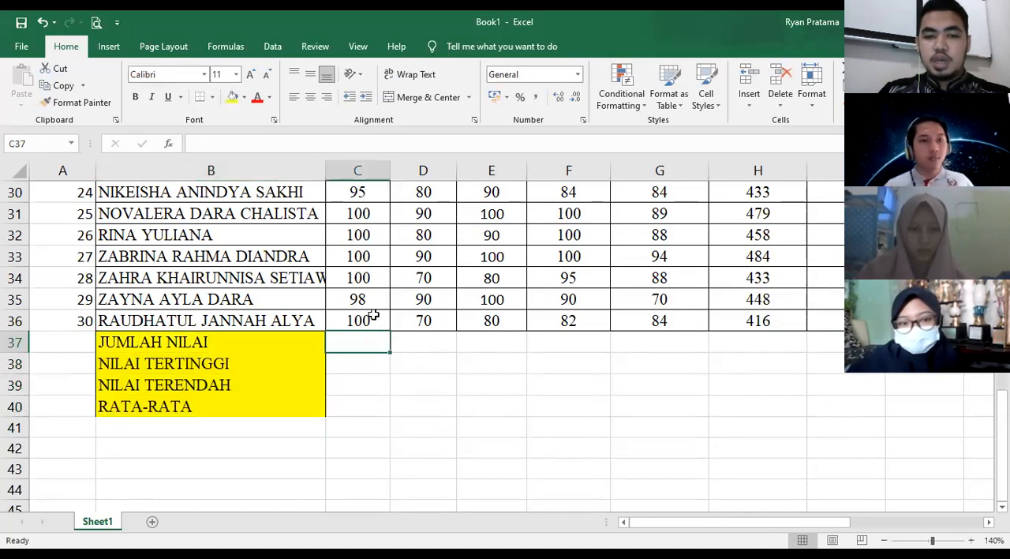
- Examine the UH 1 column and the first student's scores across row 7, including the total formula in H7
scroll(365, 324, "up", 10)
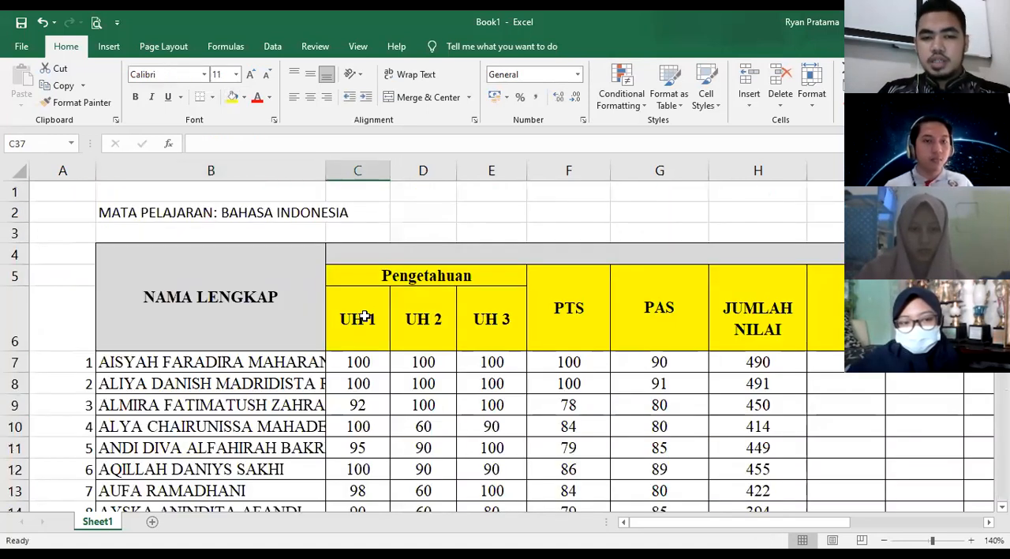
left_click(365, 314)
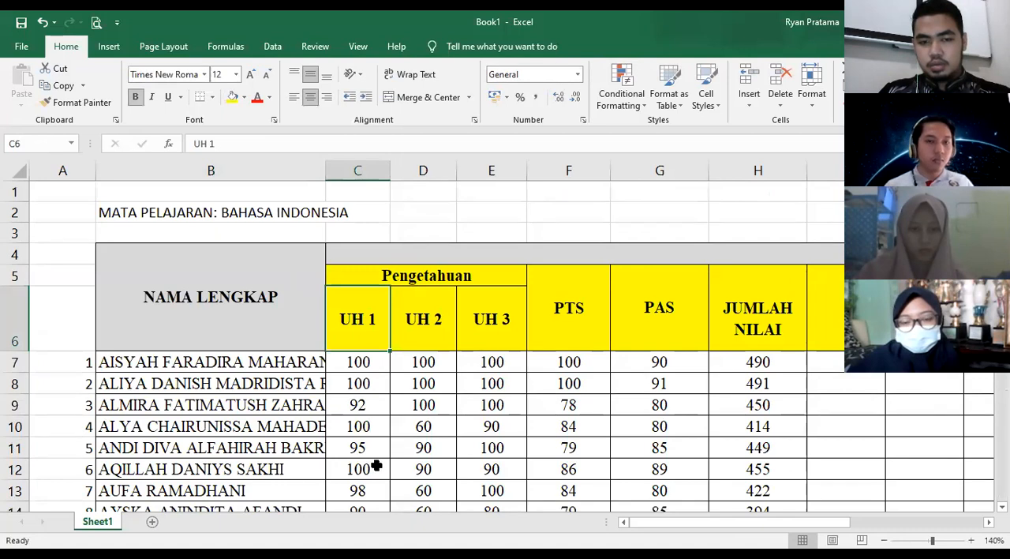
left_click(379, 497, "shift")
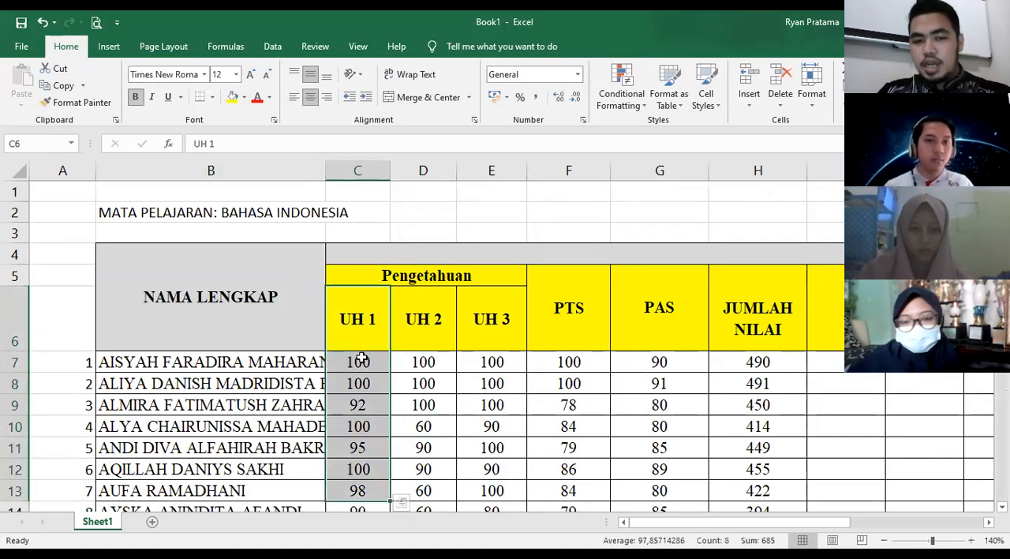
left_click_drag(361, 361, 764, 370)
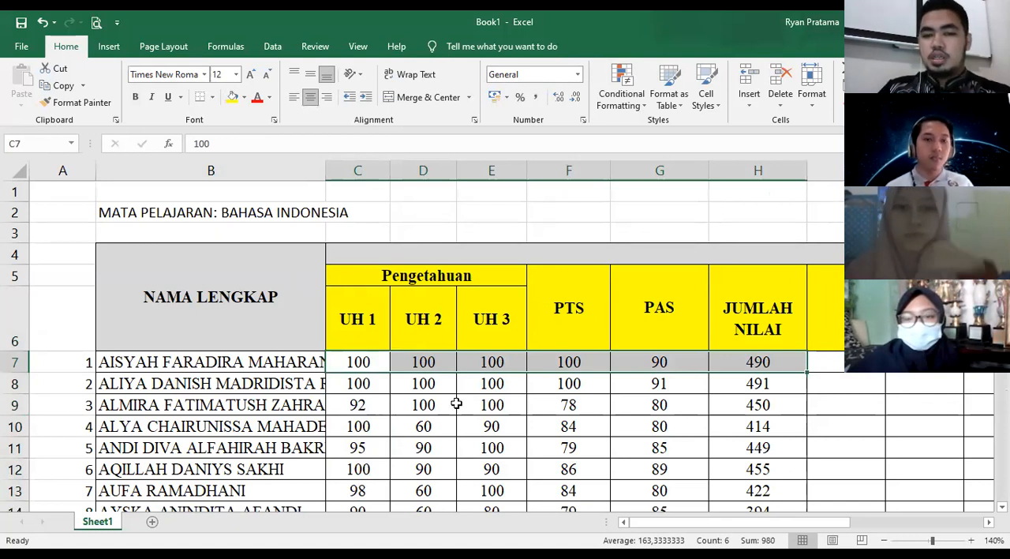
left_click(762, 361)
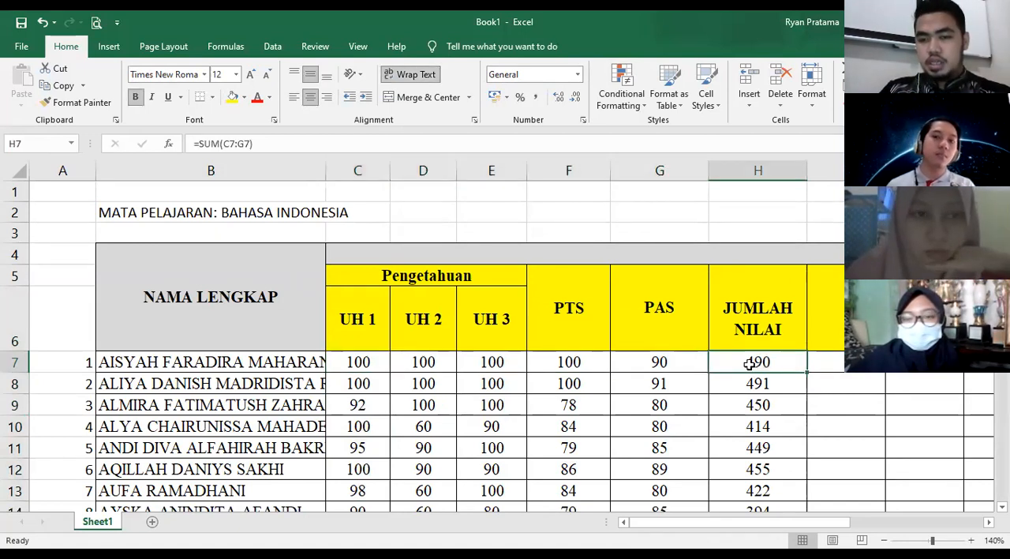
left_click_drag(236, 362, 758, 362)
- Compare the UH 1 scores from C7 downward with the summary labels below the last student and the column headers
scroll(368, 241, "down", 2)
left_click(368, 236)
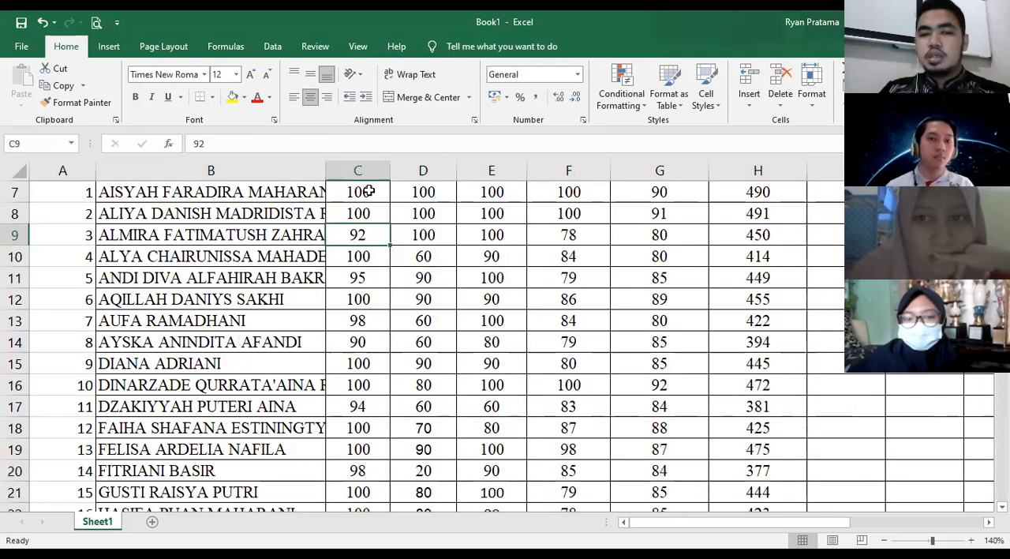
left_click_drag(358, 191, 379, 515)
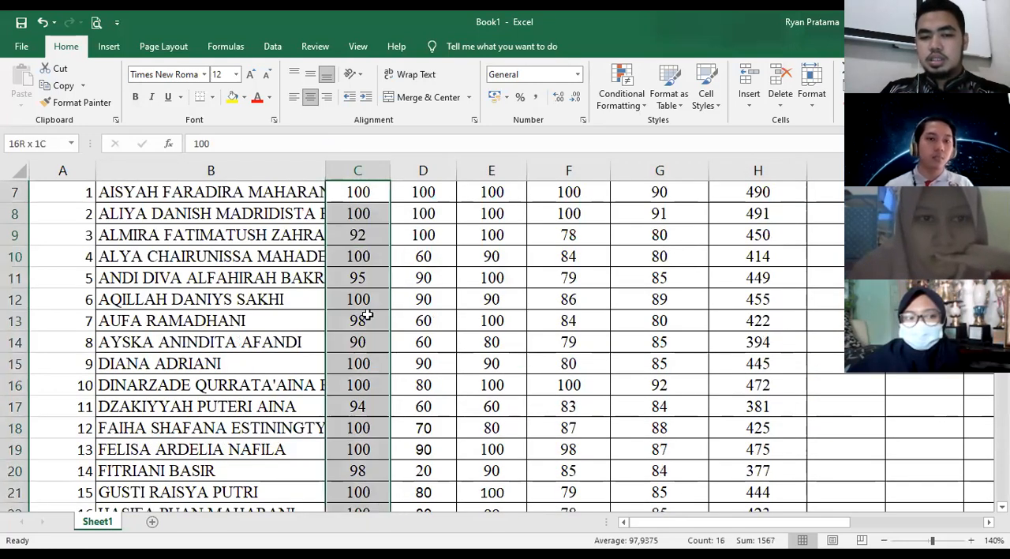
scroll(348, 365, "down", 5)
scroll(345, 391, "down", 2)
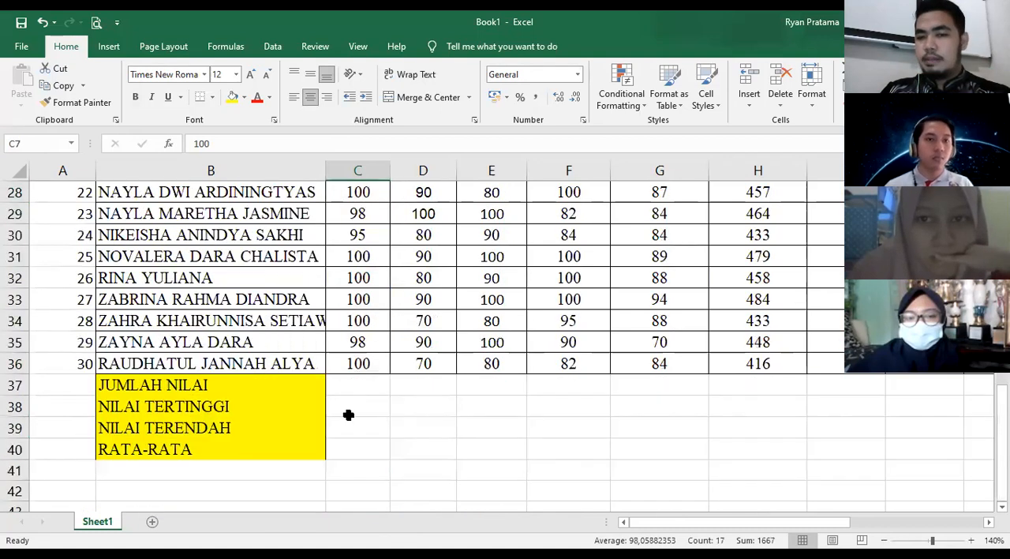
scroll(442, 446, "up", 10)
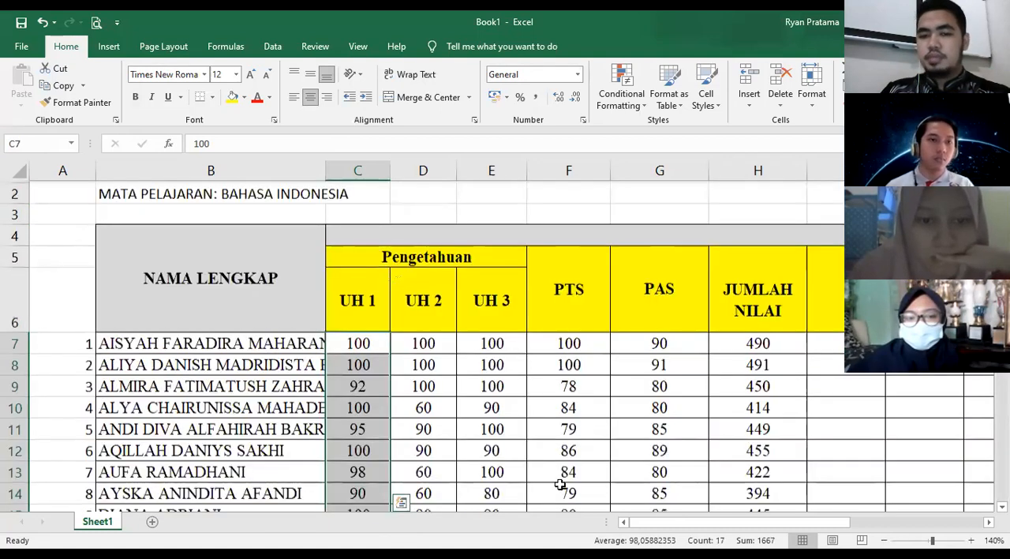
left_click_drag(735, 528, 670, 528)
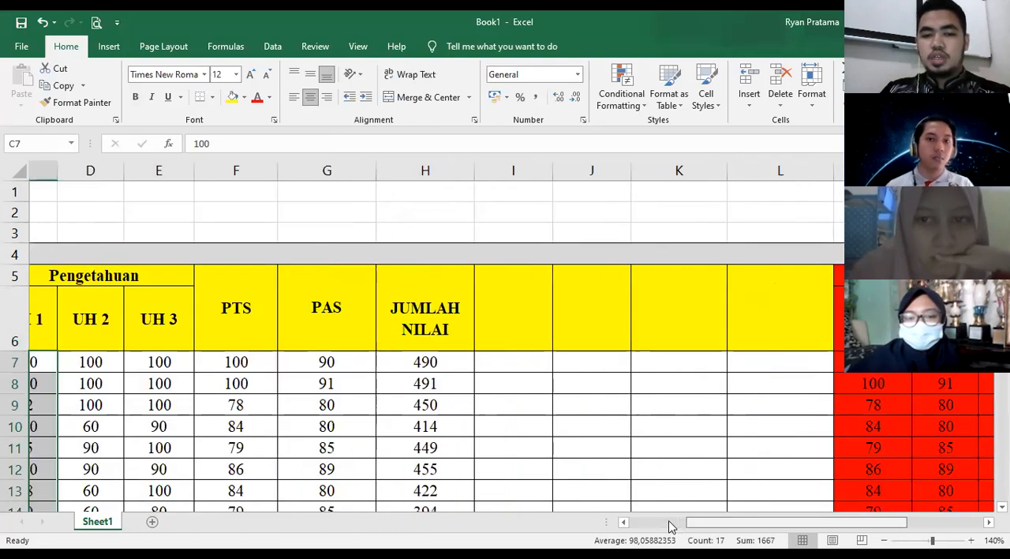
scroll(397, 351, "down", 5)
scroll(109, 330, "down", 5)
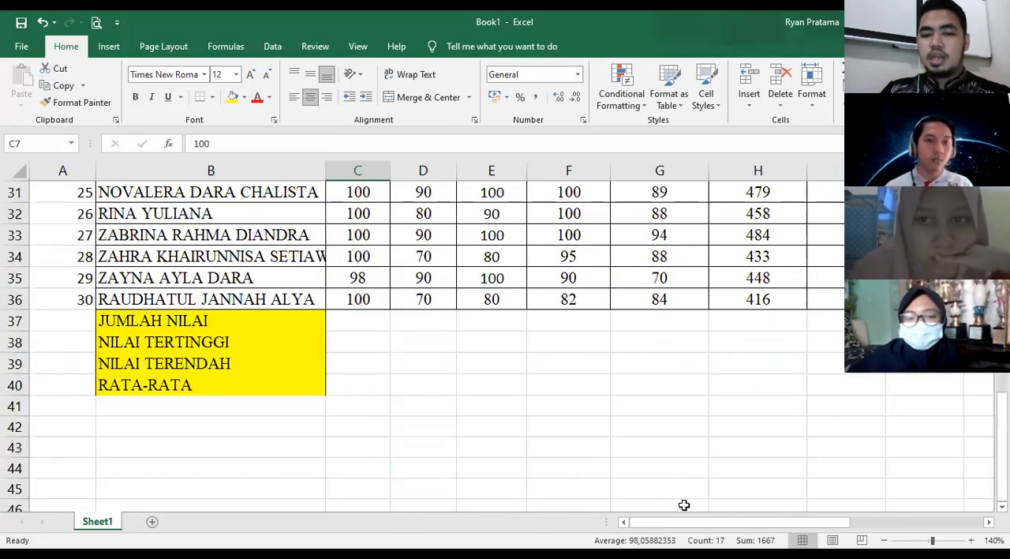
scroll(677, 480, "up", 4)
scroll(772, 519, "up", 5)
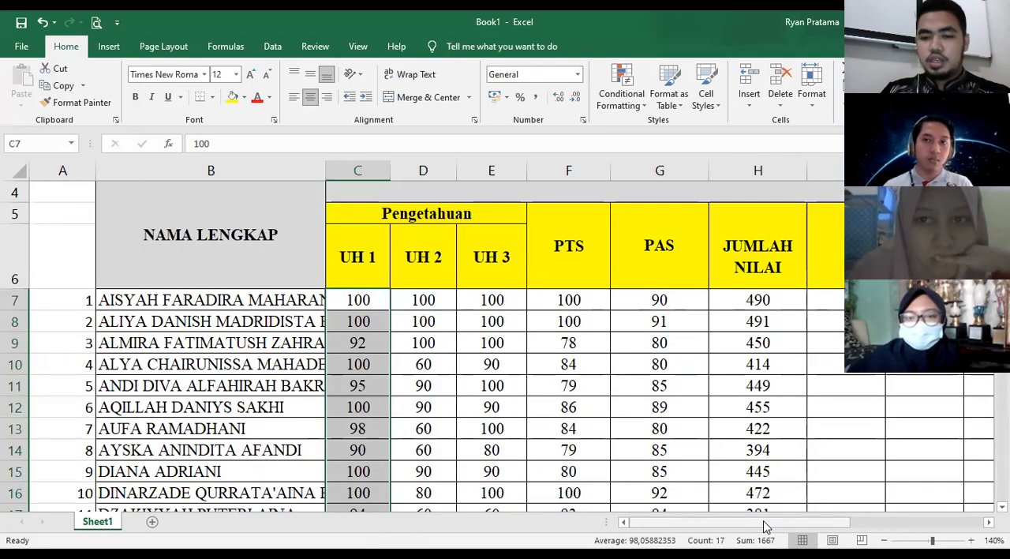
- Enter the header NILAI TERTINGGI in I6, beside JUMLAH NILAI, and reduce its font size to 9
scroll(671, 410, "right", 3)
scroll(534, 258, "right", 1)
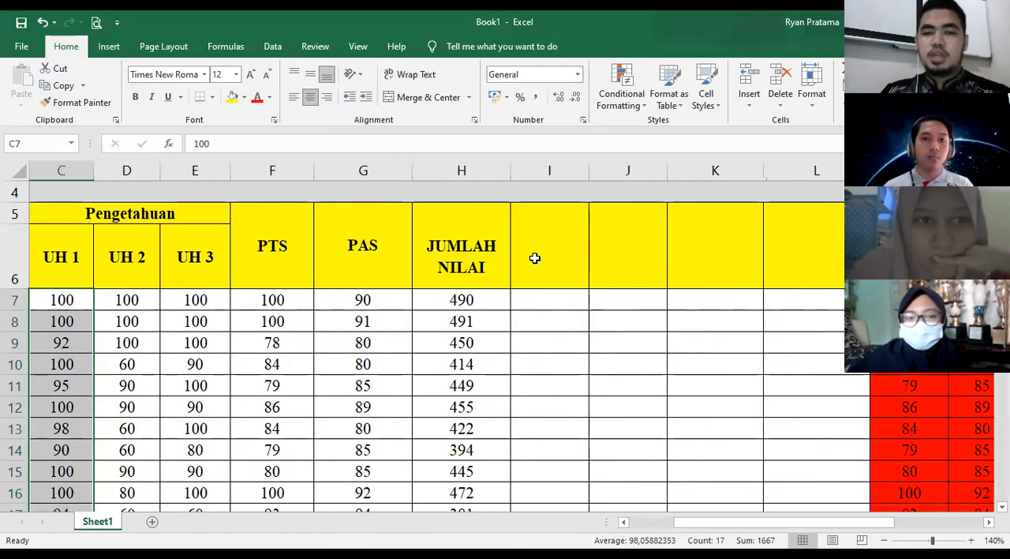
left_click(534, 256)
type("N")
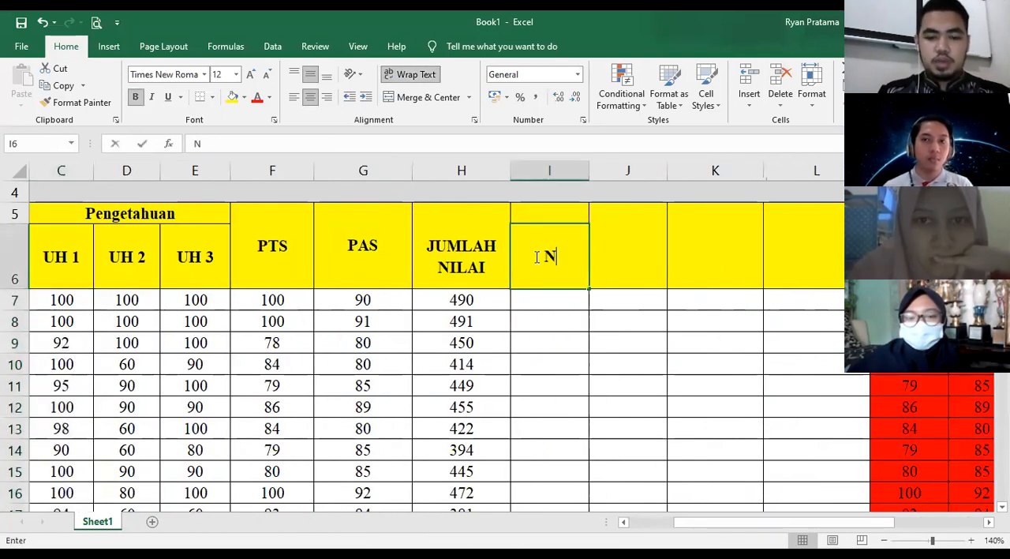
type("ILAI TERT")
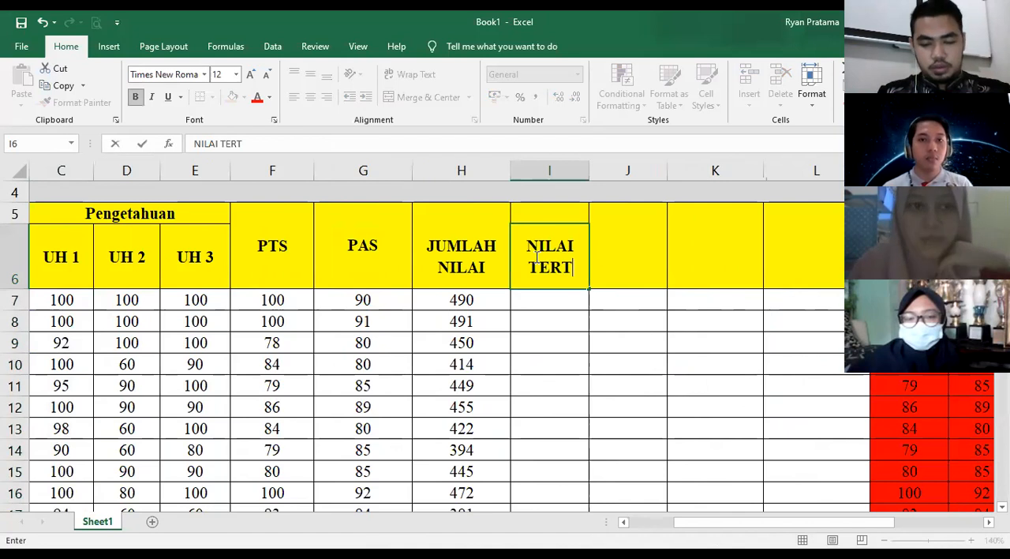
type("INGGI")
key("Return")
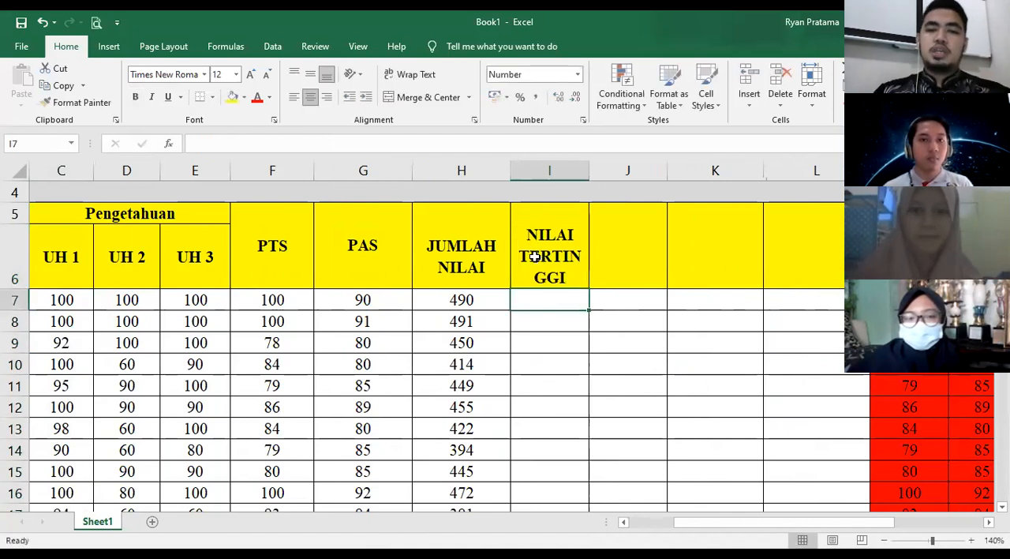
left_click(535, 256)
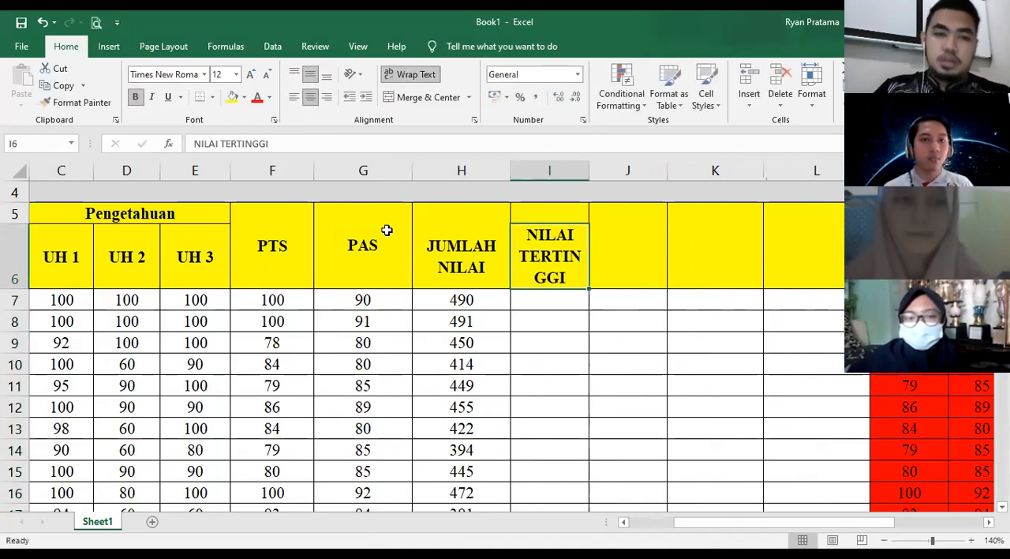
left_click(268, 75)
left_click(267, 75)
left_click(267, 75)
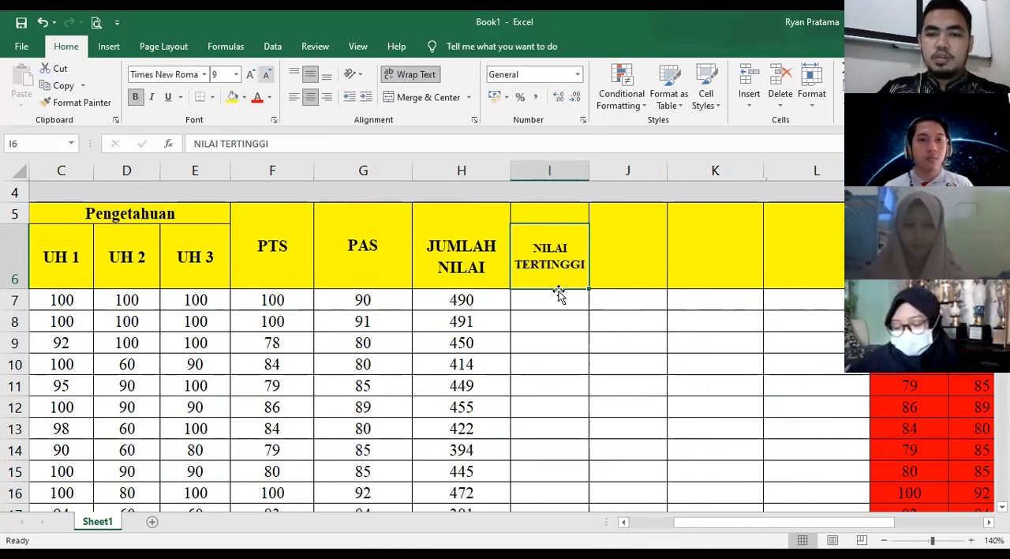
- Enter the header NILAI TERENDAH in the merged cell J5 and reduce its font size to 9
left_click(616, 260)
type("N")
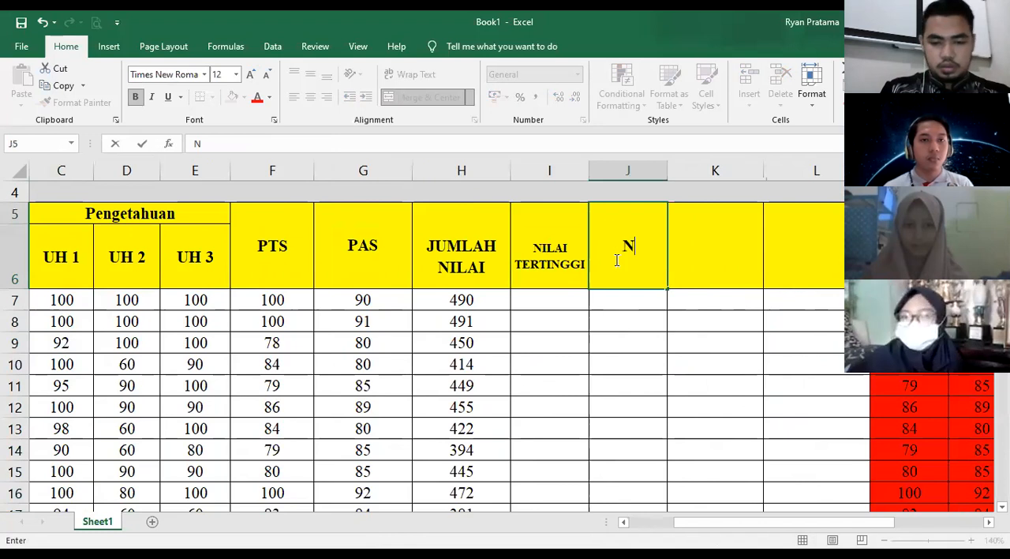
type("ILAI TEREND")
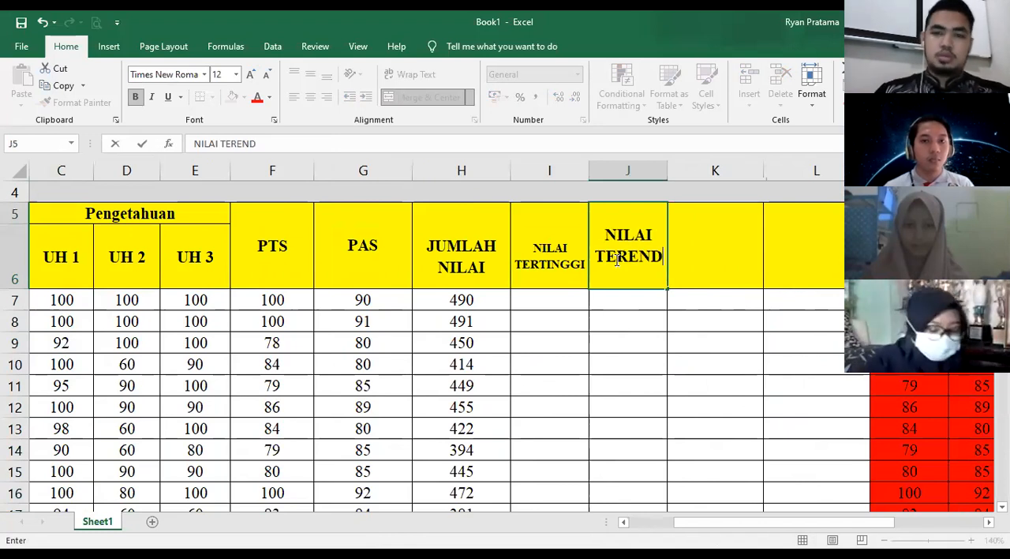
type("AH")
key("ctrl+Return")
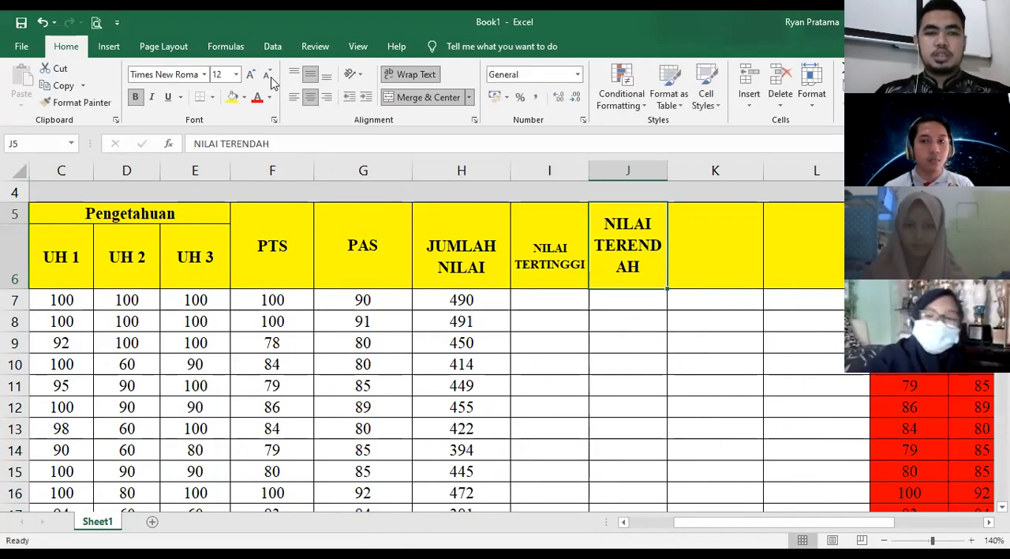
left_click(268, 75)
double_click(268, 75)
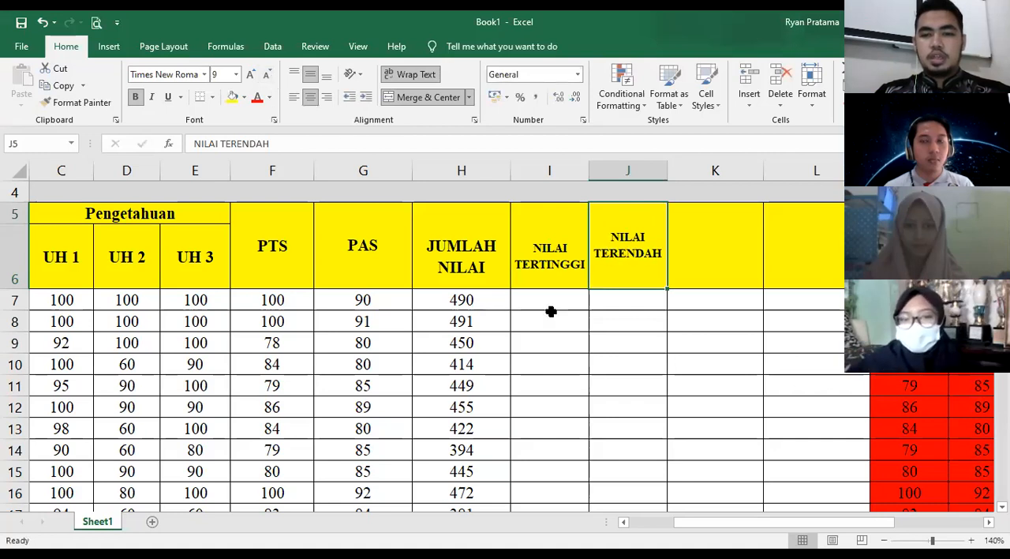
- Calculate the first student's highest score in I7 with the formula =MAX(C7:G7)
left_click(554, 294)
left_click(489, 306)
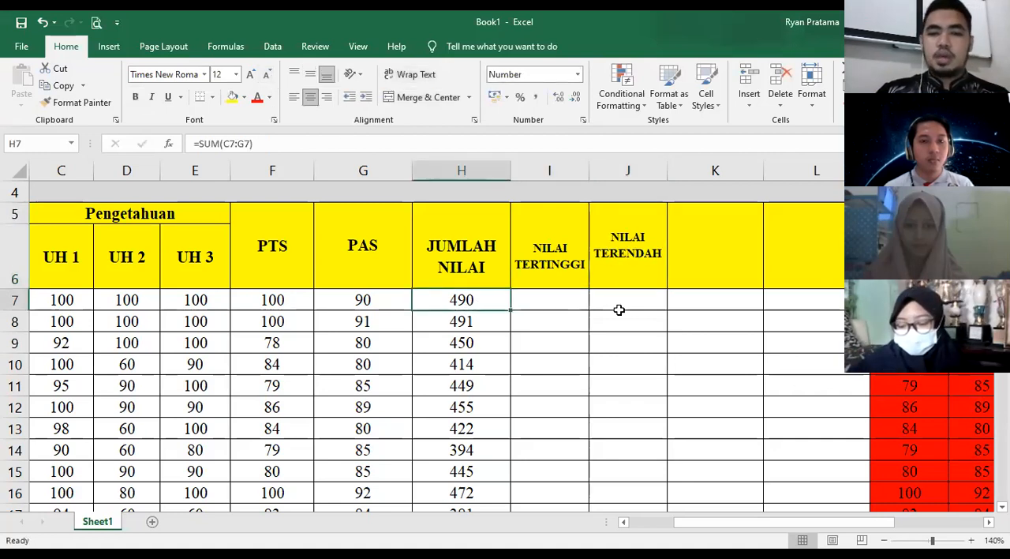
left_click(552, 300)
type("=")
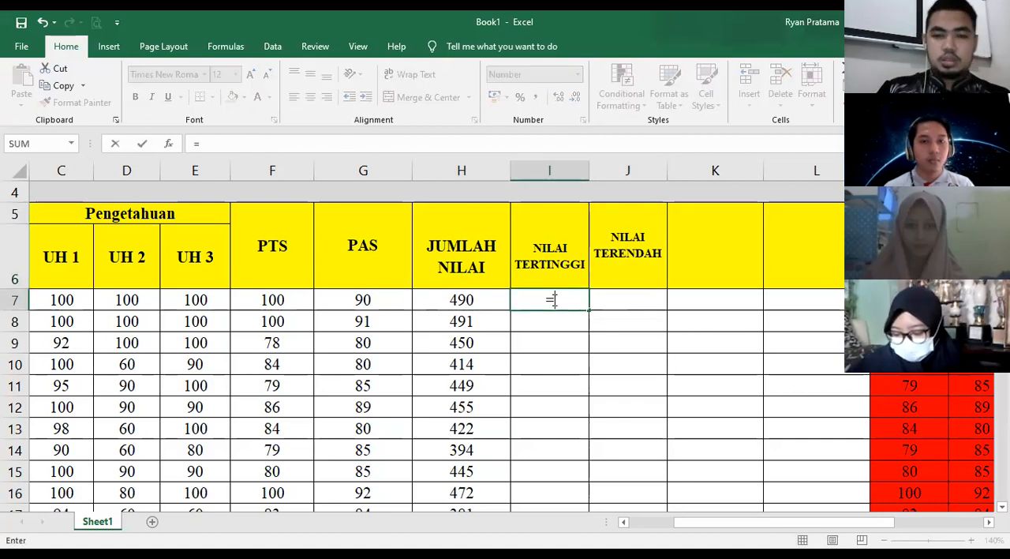
type("MAX")
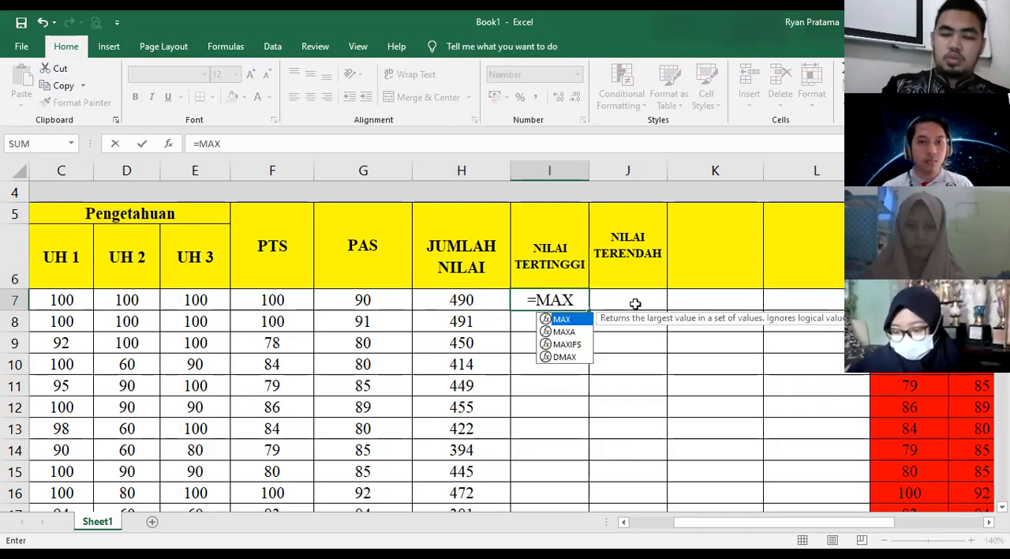
type("(")
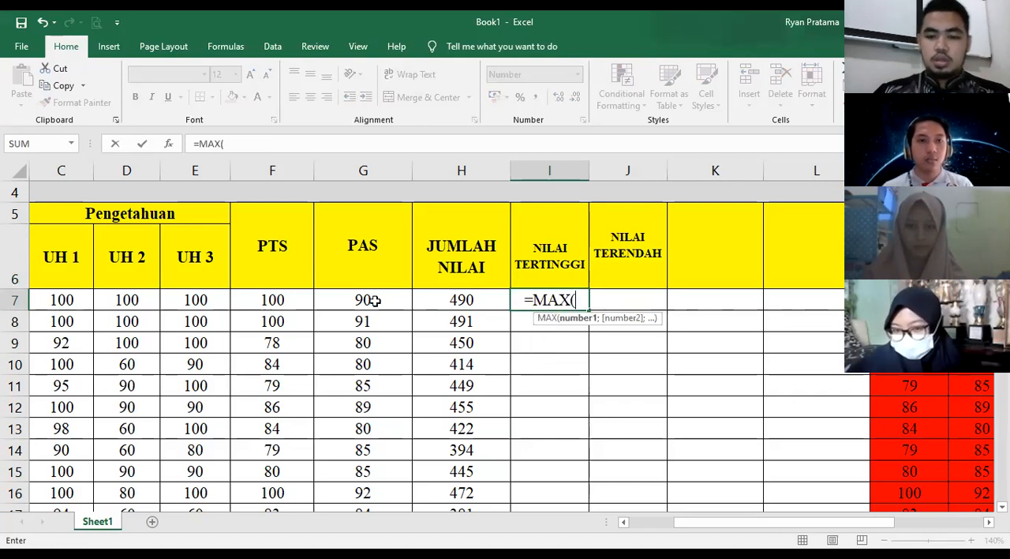
left_click_drag(62, 300, 374, 301)
type(")")
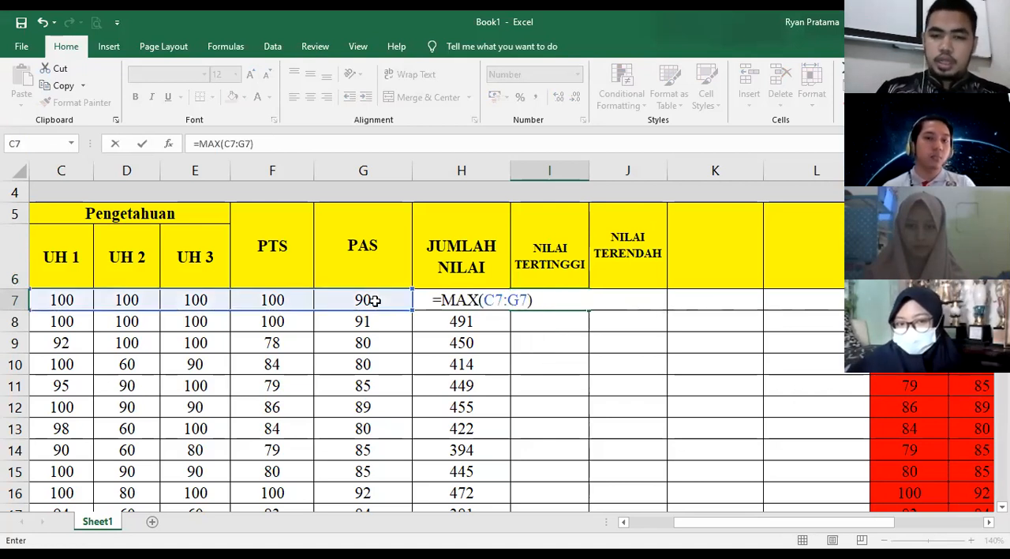
key("Return")
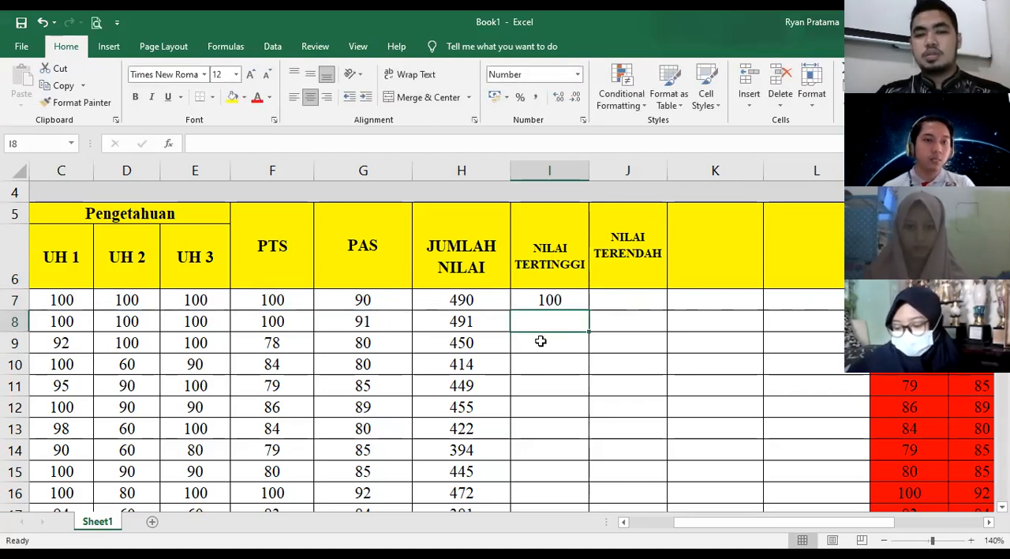
- Fill the MAX formula from I7 down the rest of the NILAI TERTINGGI column
left_click(584, 306)
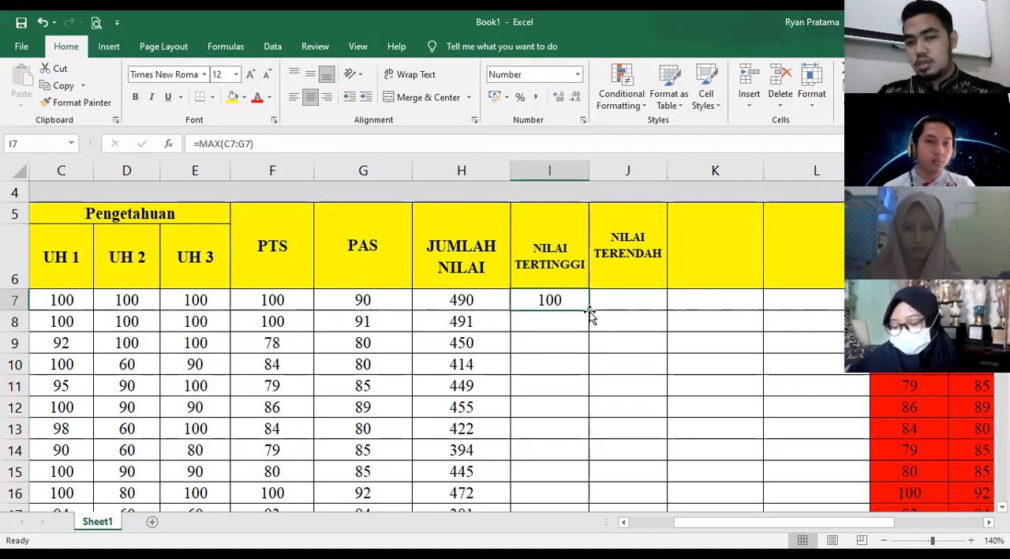
double_click(588, 311)
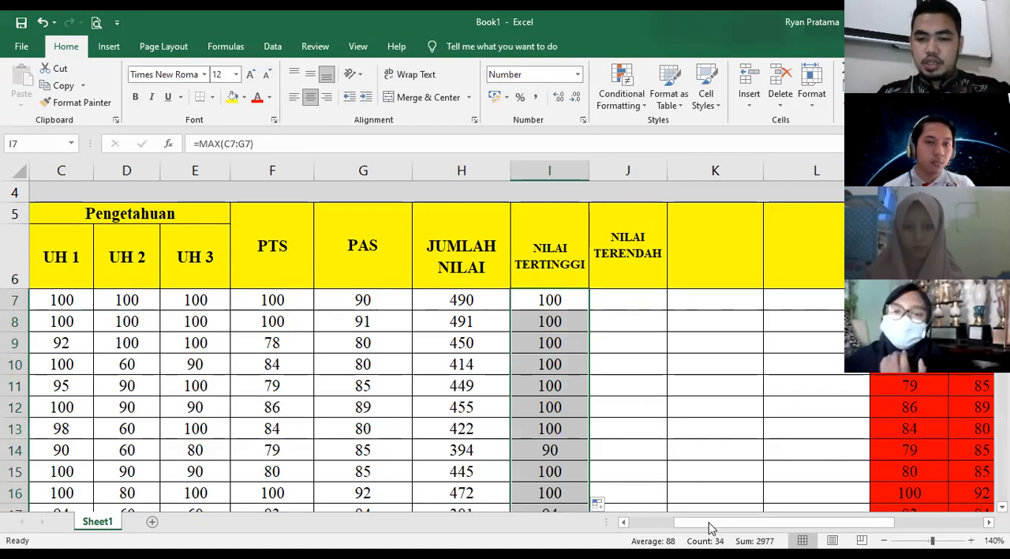
left_click_drag(709, 523, 725, 523)
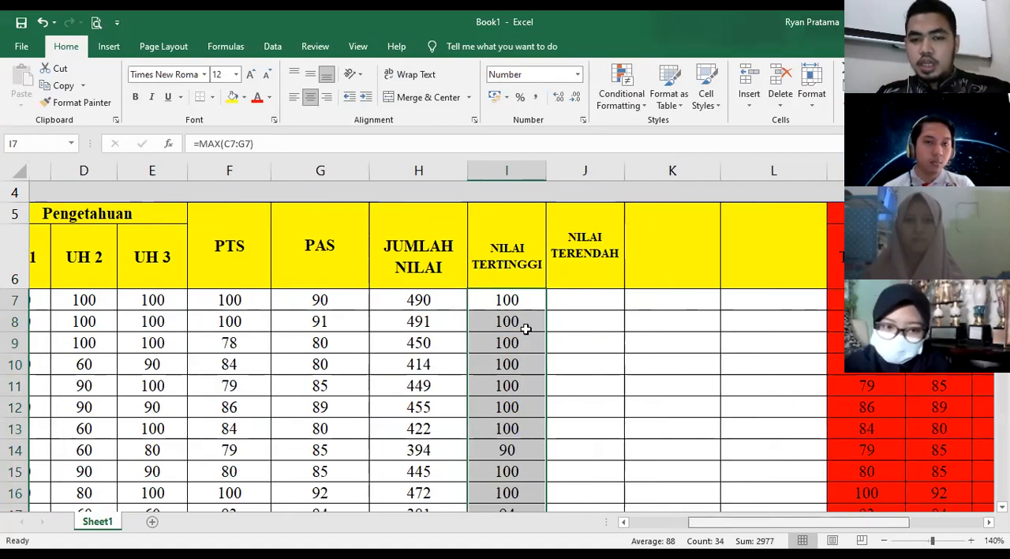
left_click(552, 298)
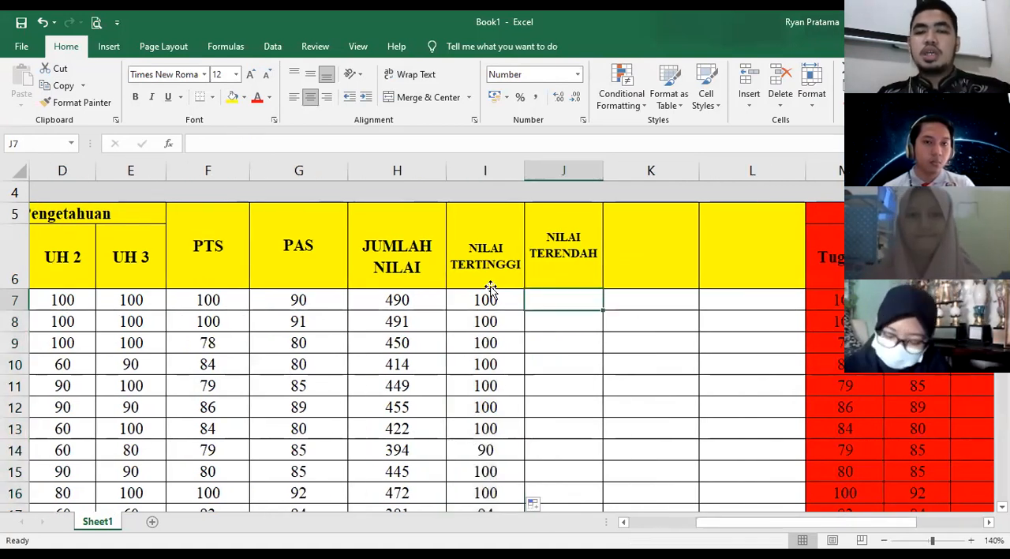
- Calculate the first student's lowest score in J7 with the formula =MIN(C7:G7)
left_click(489, 296)
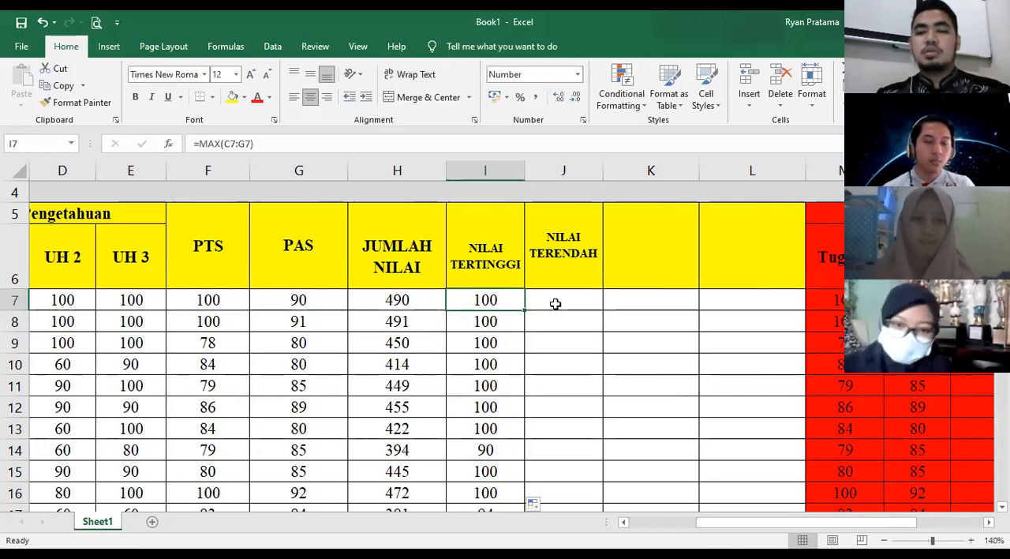
left_click(555, 304)
type("=")
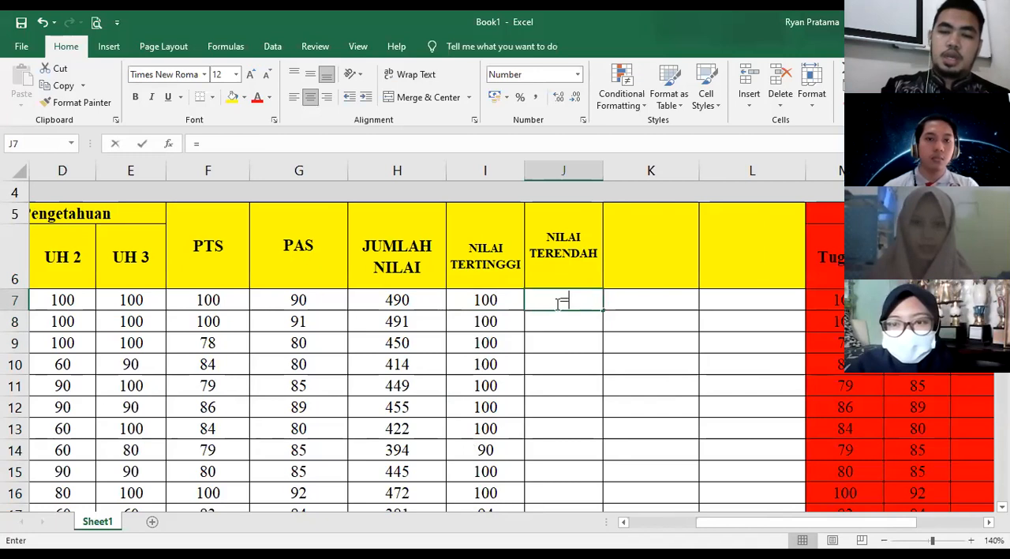
type("MIN(")
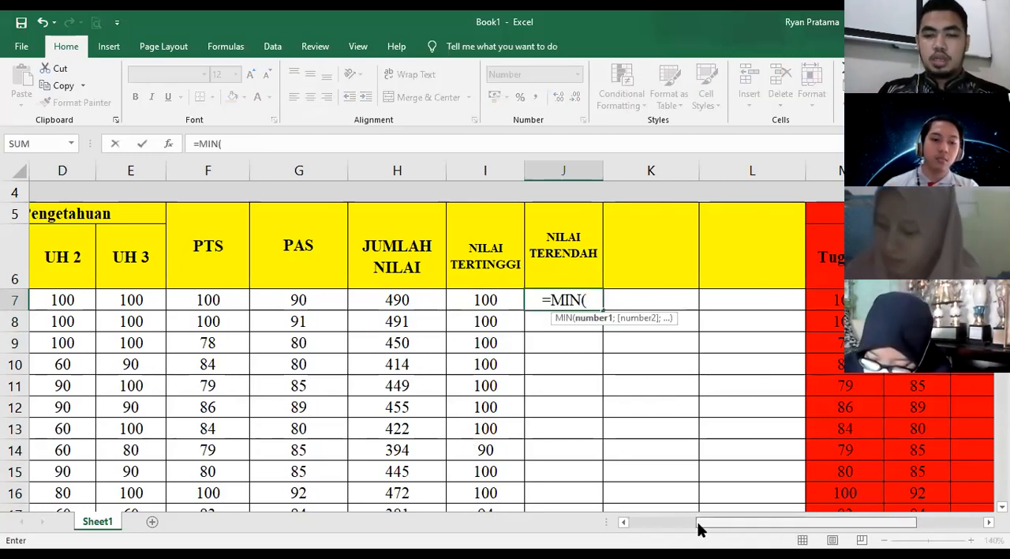
left_click_drag(693, 528, 670, 523)
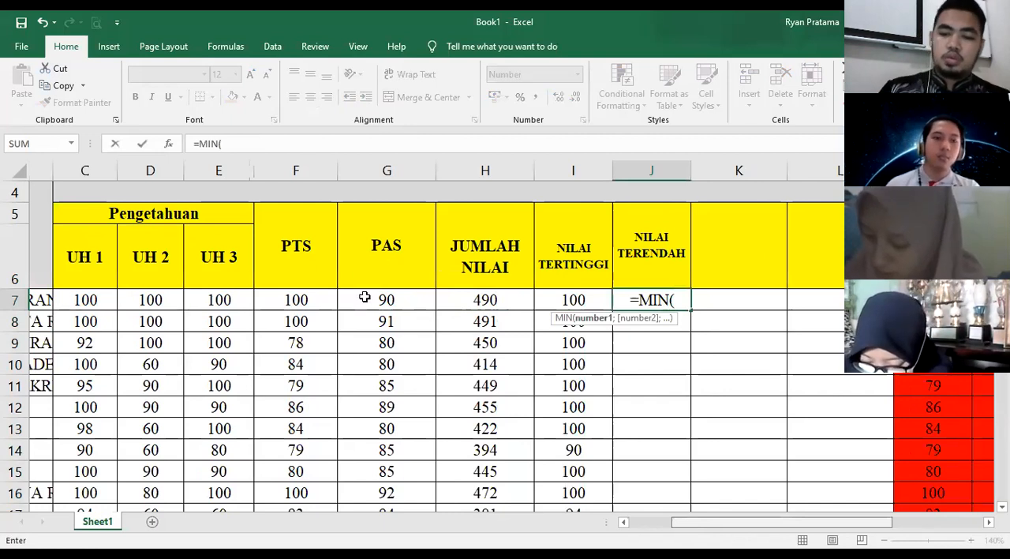
left_click_drag(85, 300, 364, 297)
key("Return")
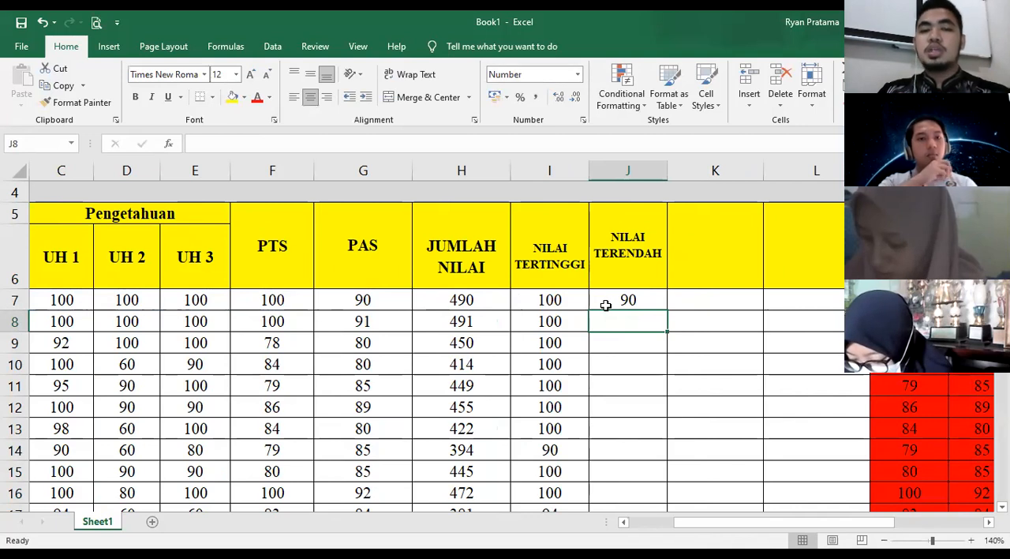
- Calculate the lowest UH 1 score in C39 of the NILAI TERENDAH row with the MIN function over all 30 students' scores
left_click_drag(810, 521, 730, 522)
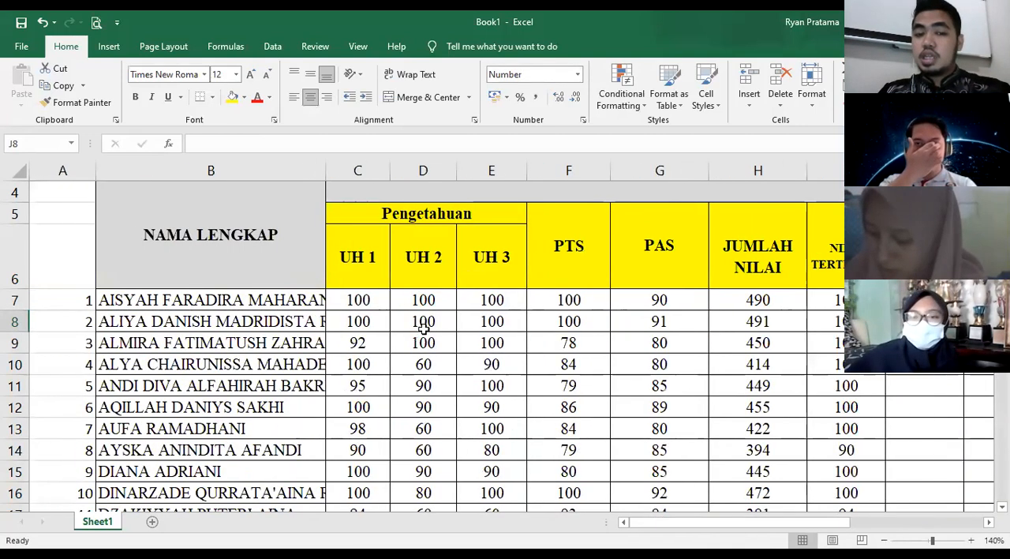
scroll(373, 251, "down", 1)
scroll(359, 299, "up", 1)
left_click_drag(358, 299, 376, 521)
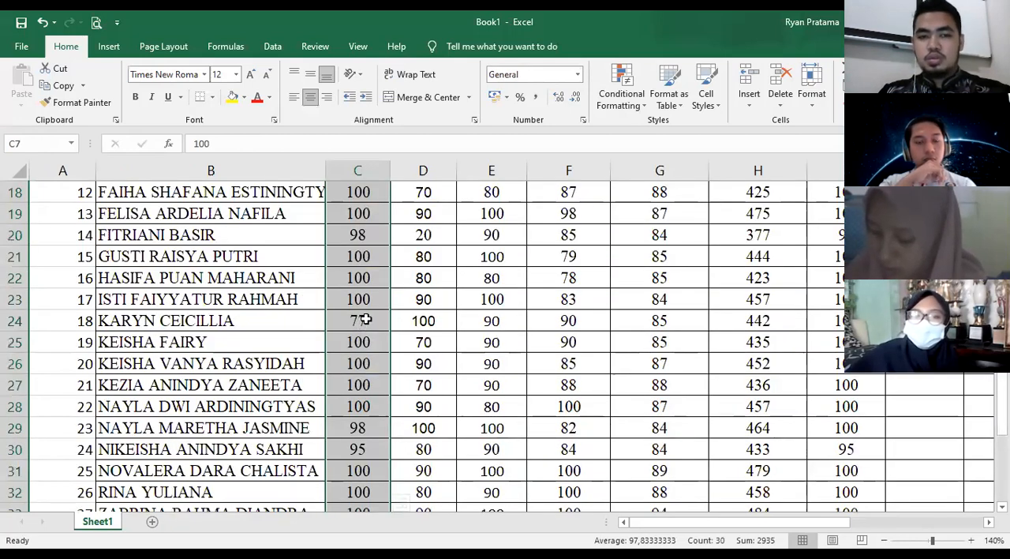
scroll(368, 312, "up", 3)
scroll(403, 347, "down", 5)
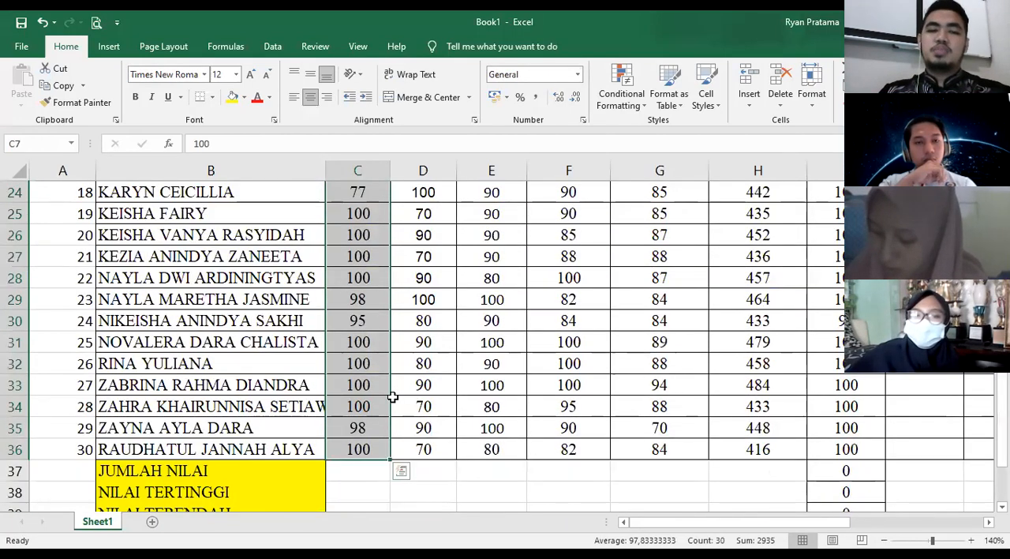
scroll(330, 397, "down", 2)
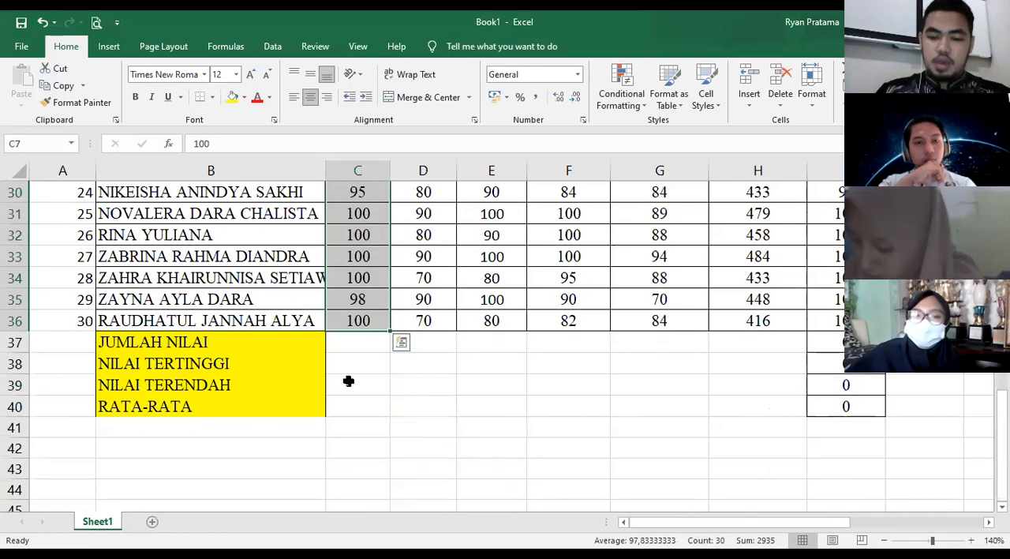
left_click(349, 382)
type("=M")
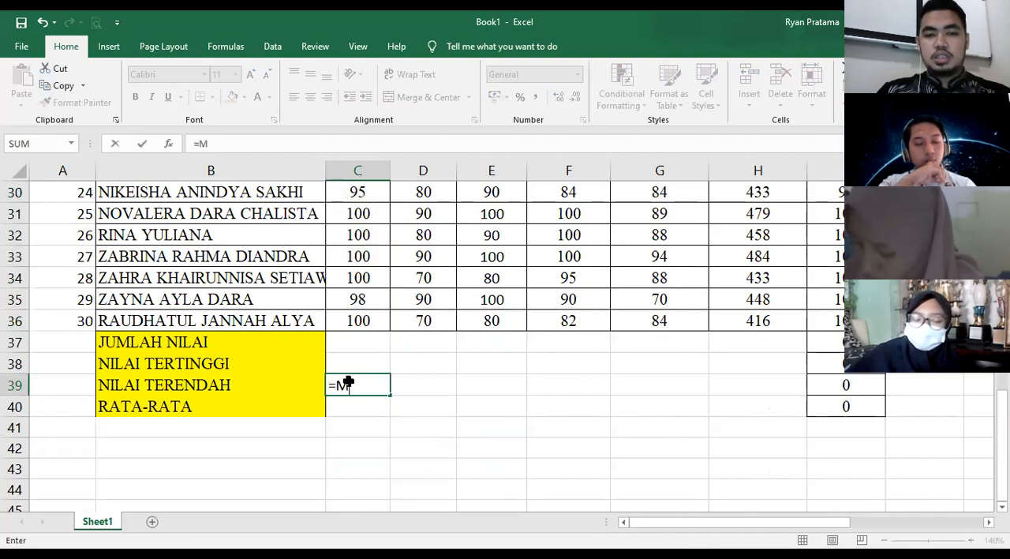
type("IN(")
scroll(366, 276, "up", 8)
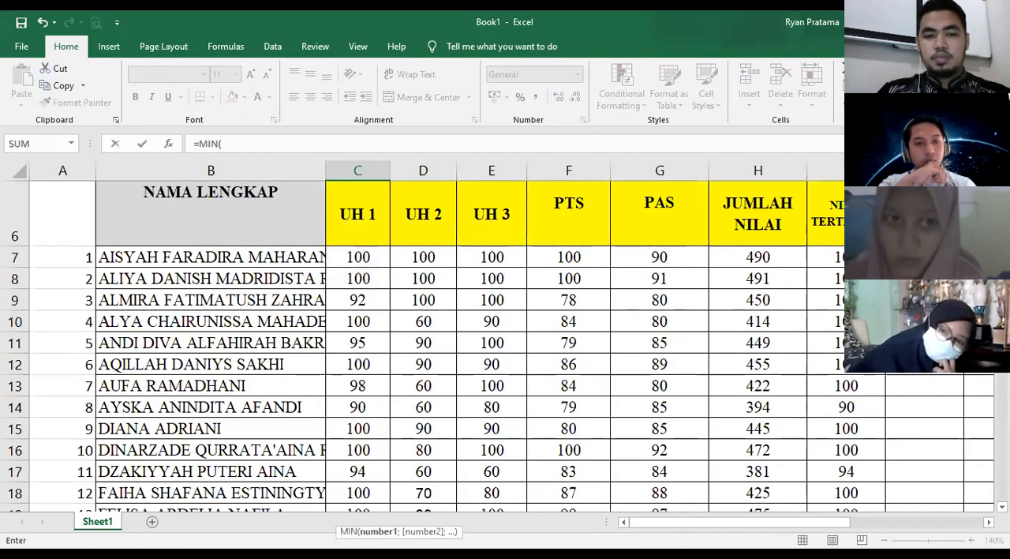
left_click_drag(357, 256, 387, 466)
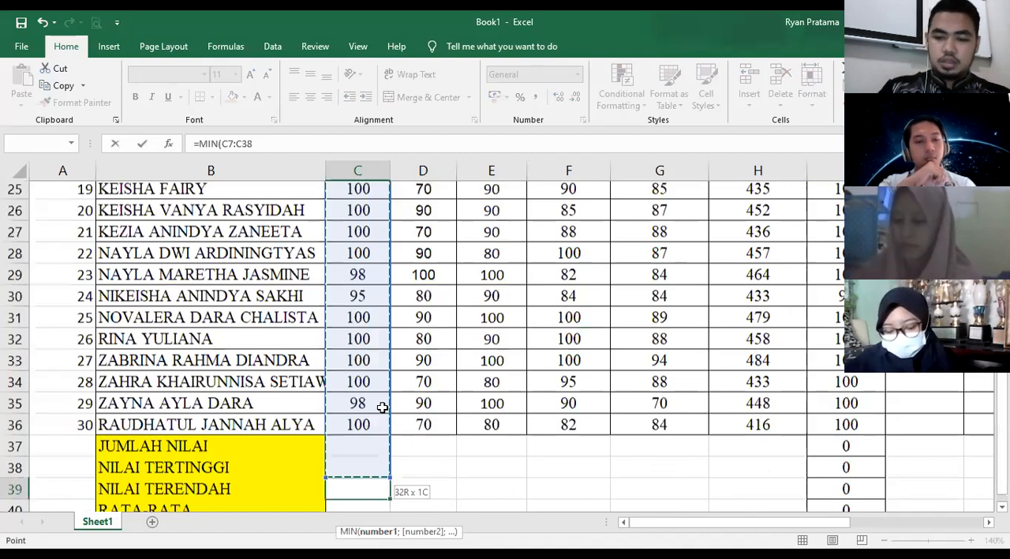
left_click_drag(382, 406, 382, 406)
type(")")
key("Return")
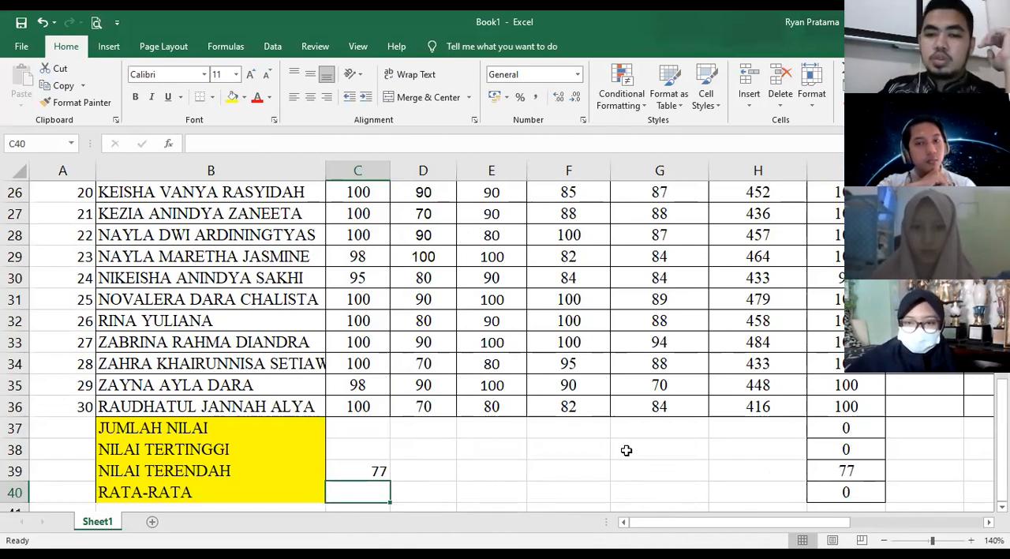
- Fill the MIN formula from J7 down the rest of the NILAI TERENDAH column
scroll(722, 489, "up", 8)
left_click_drag(748, 528, 845, 526)
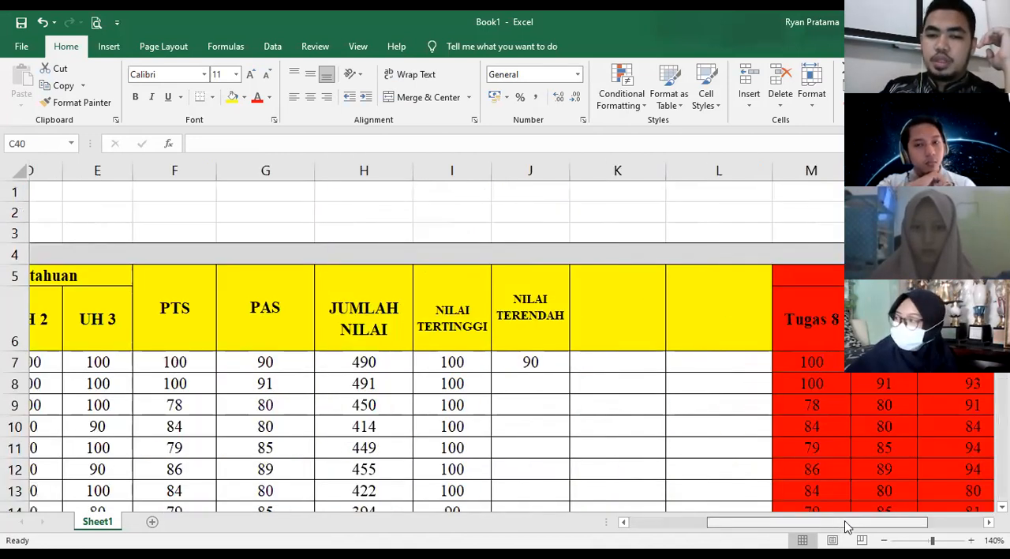
left_click(576, 366)
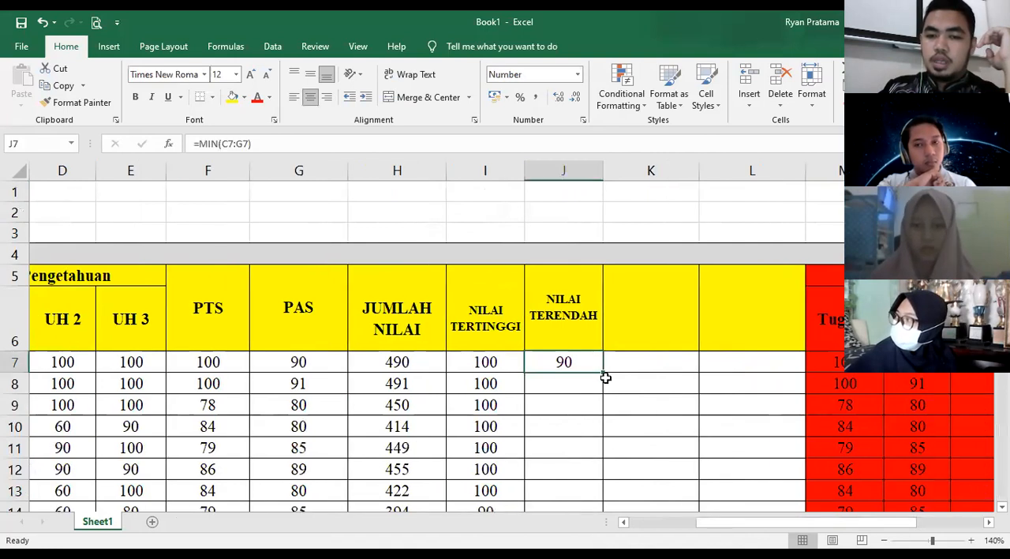
double_click(603, 373)
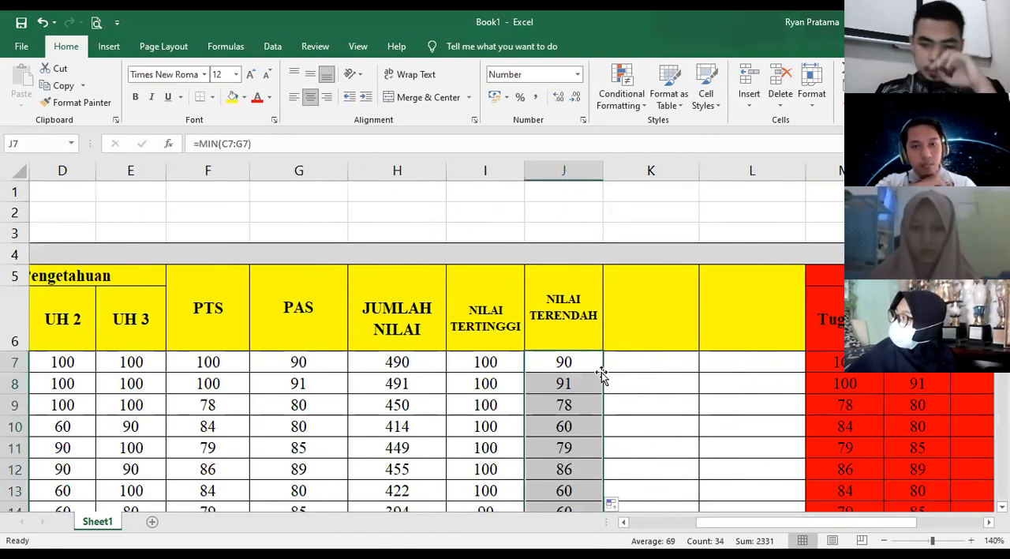
- Enter the header RATA-RATA in the merged cell K5, beside NILAI TERENDAH
left_click_drag(768, 523, 794, 523)
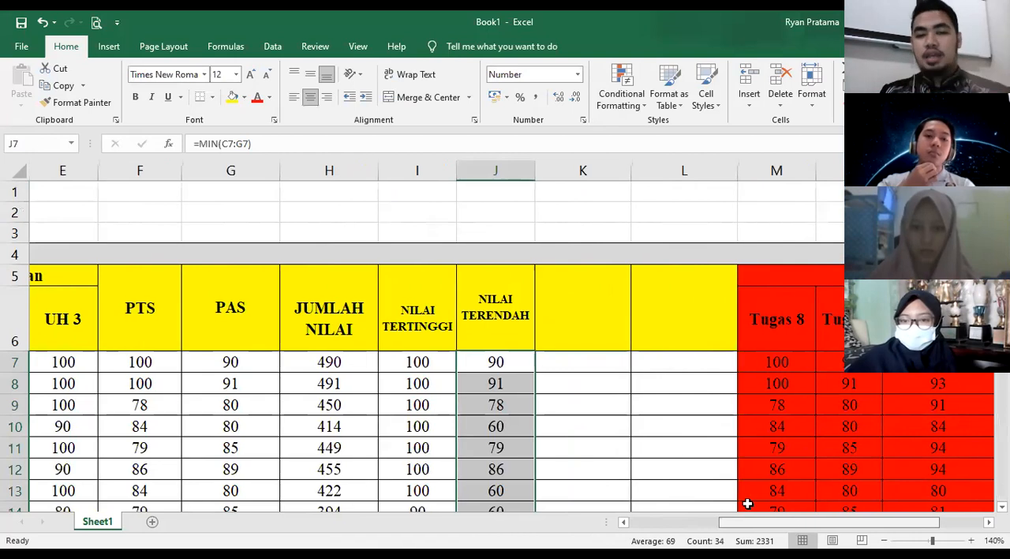
left_click(581, 321)
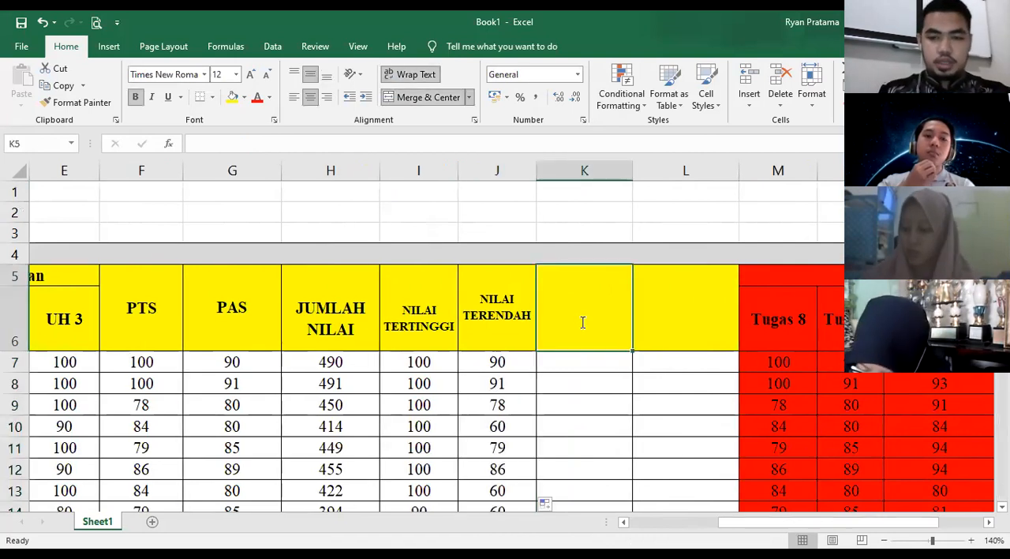
type("RATA-RATA")
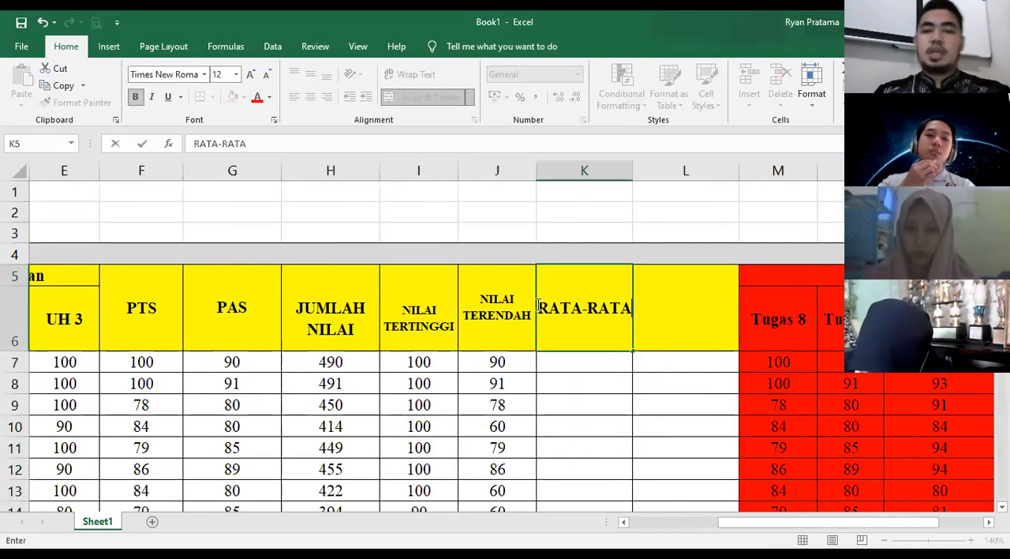
left_click(566, 380)
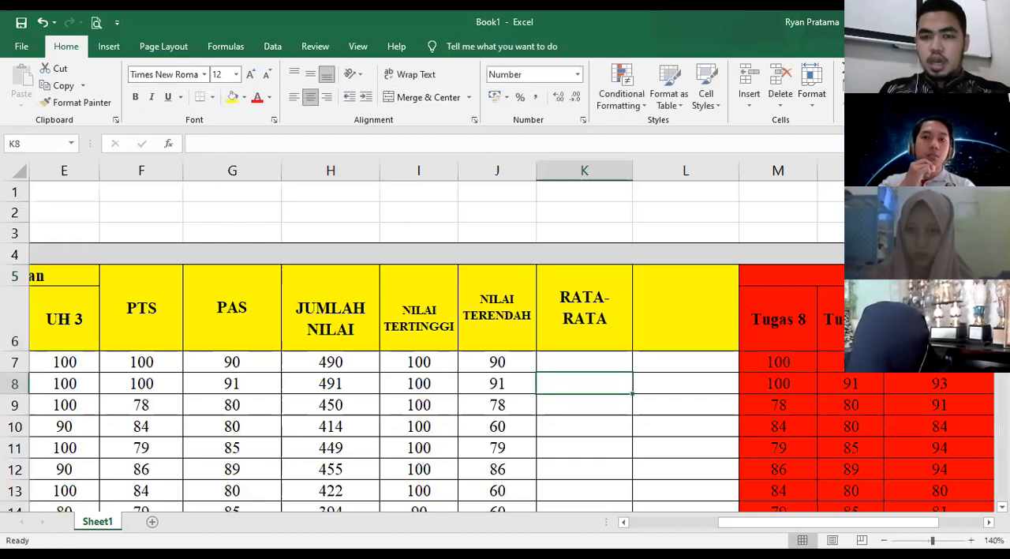
- Calculate the first student's average score in K7 with the formula =AVERAGE(C7:G7)
left_click(571, 364)
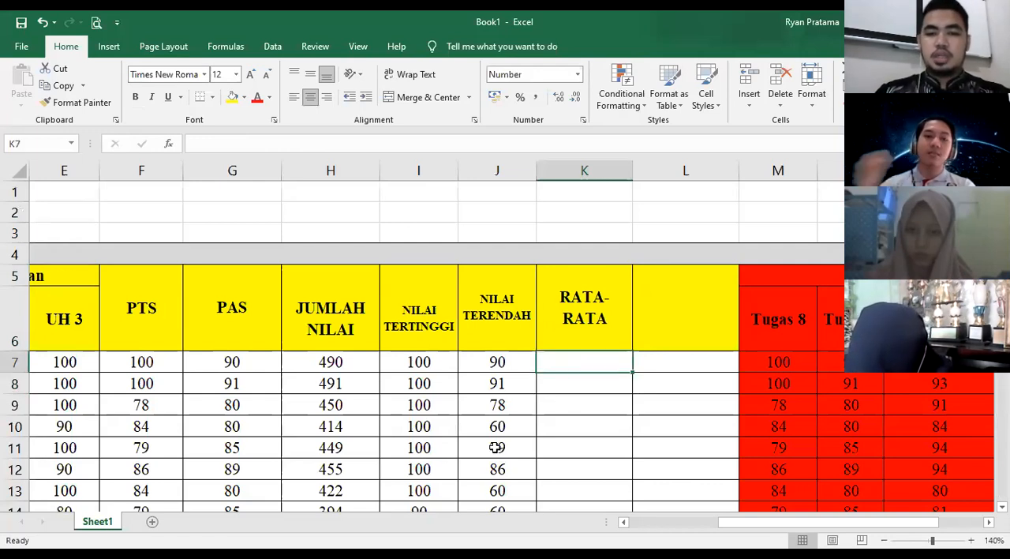
type("=AVERAGE")
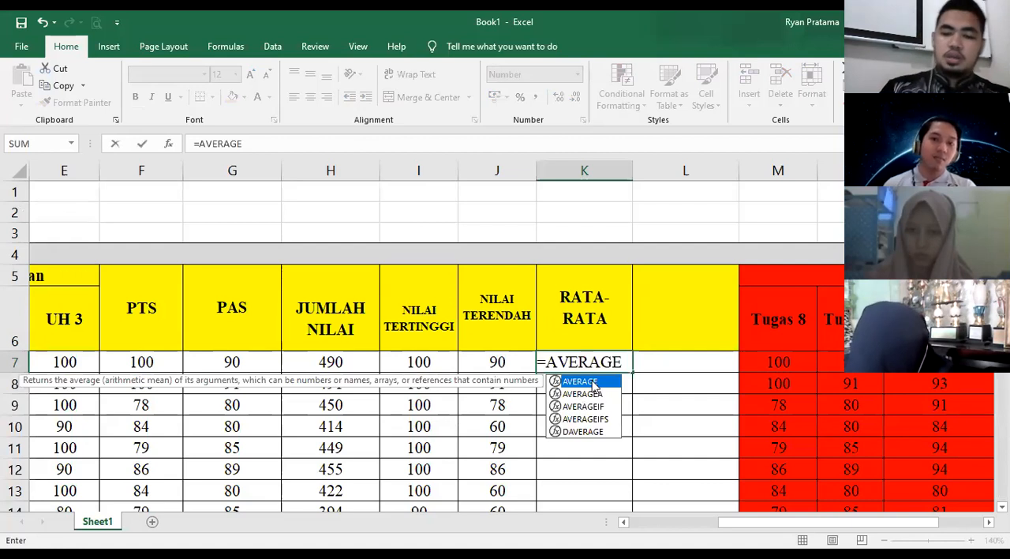
type("(")
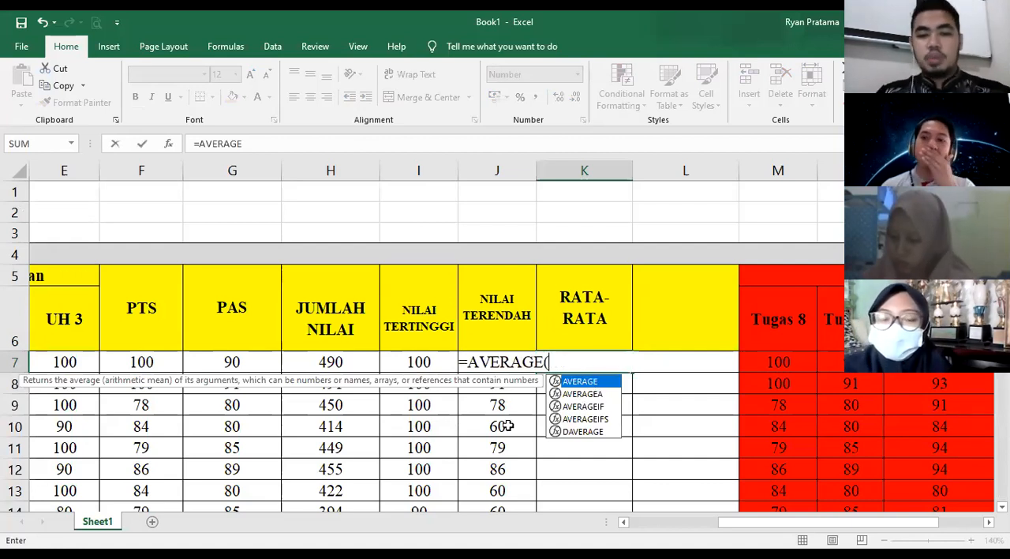
scroll(693, 527, "left", 1)
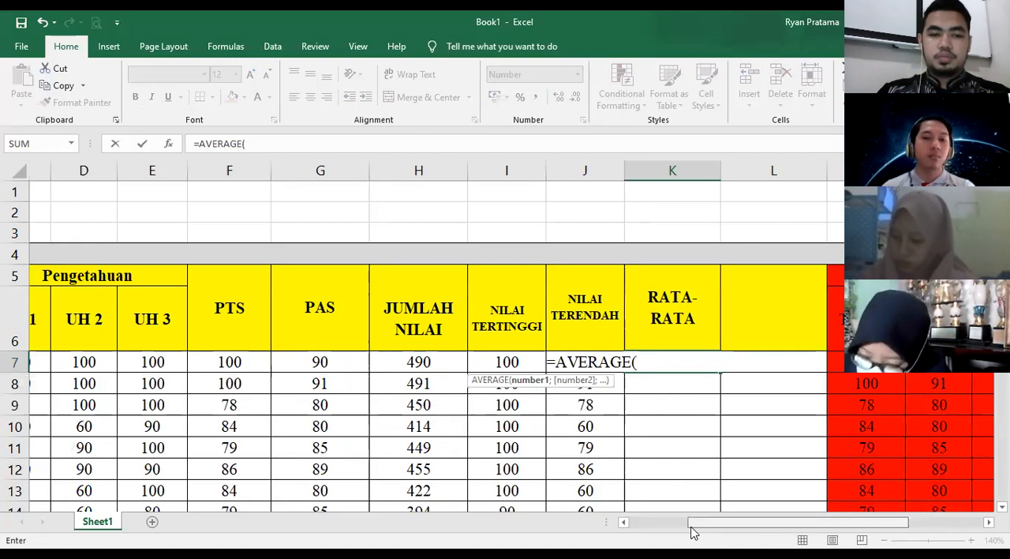
scroll(683, 528, "left", 1)
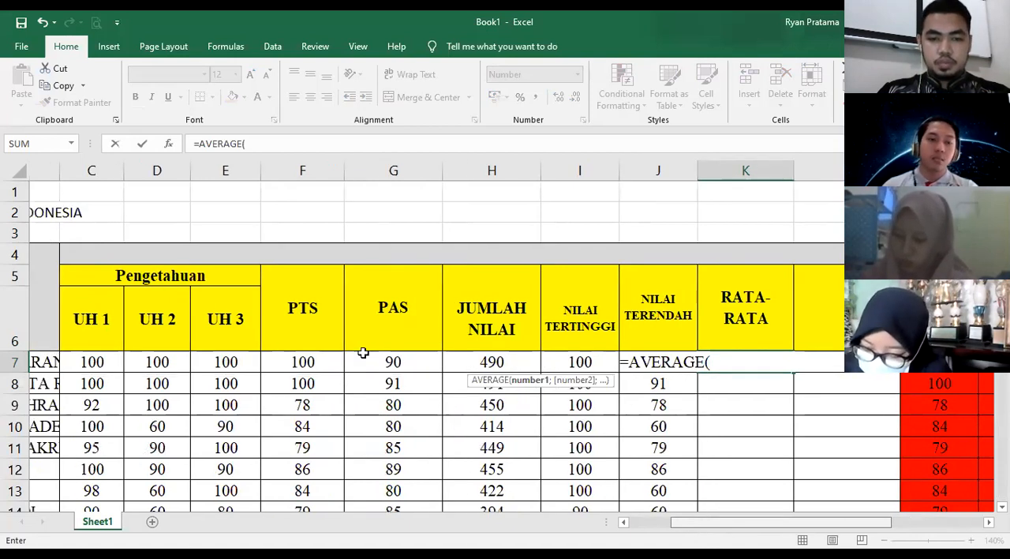
left_click_drag(91, 362, 385, 362)
type(")")
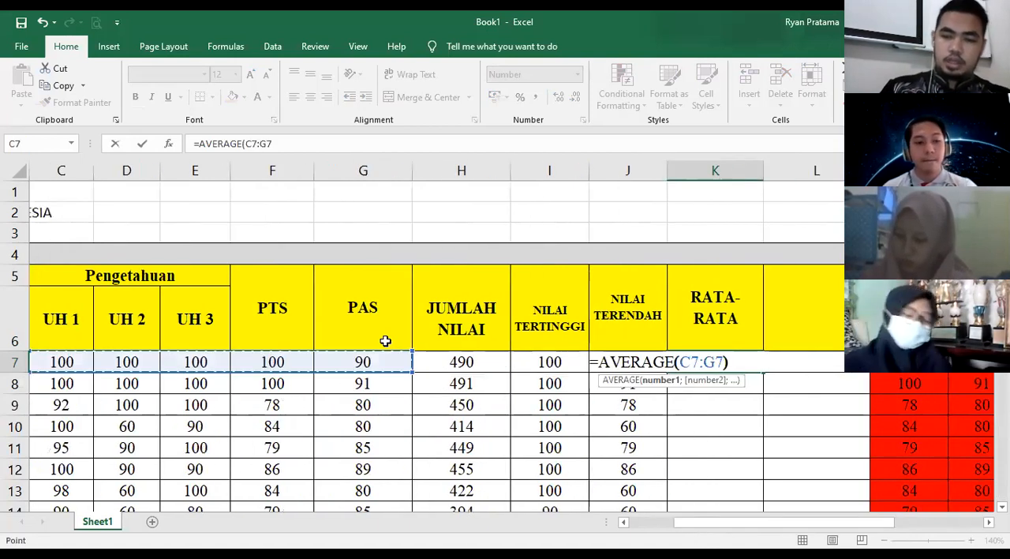
key("Return")
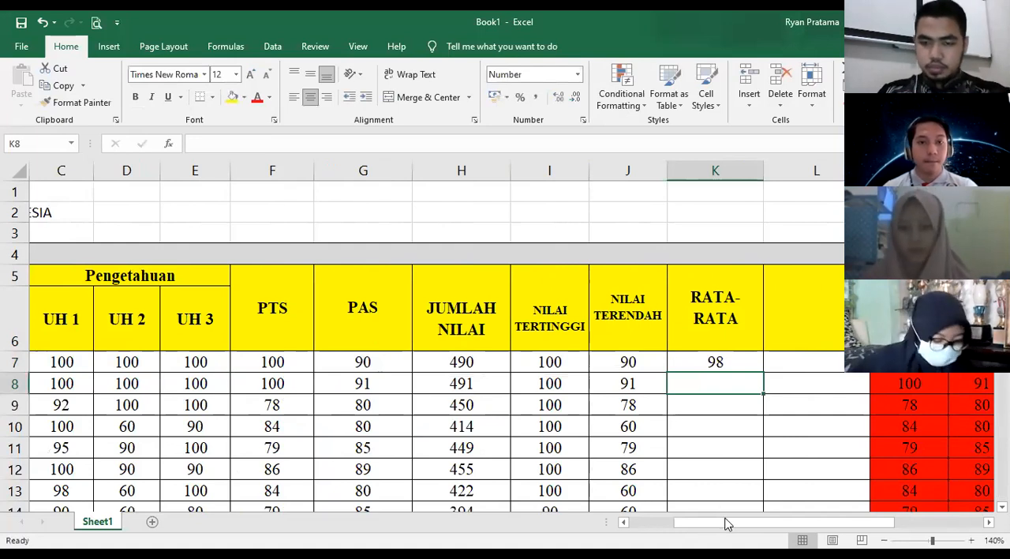
- Fill the AVERAGE formula from K7 down the rest of the RATA-RATA column
scroll(750, 513, "right", 1)
scroll(624, 376, "right", 1)
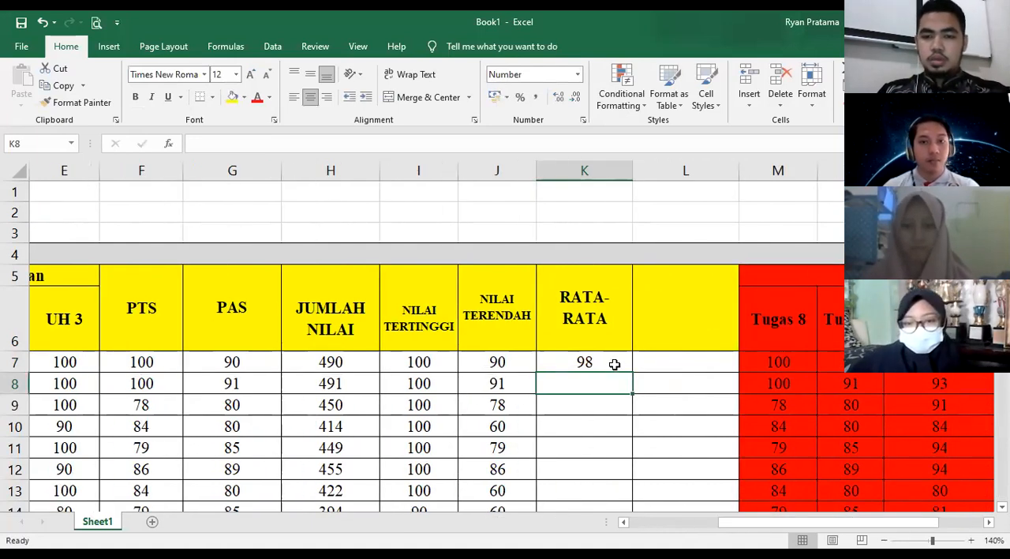
left_click(633, 371)
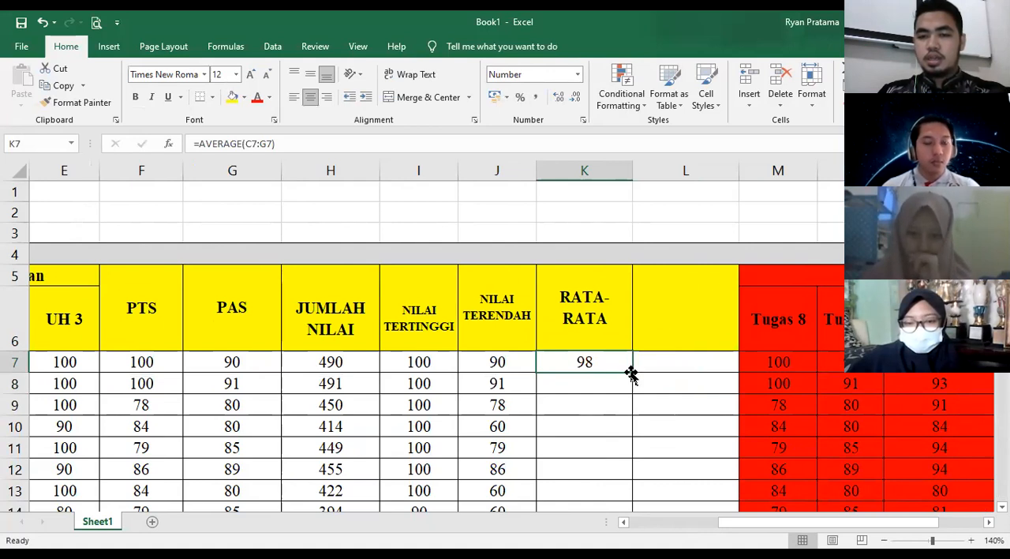
double_click(632, 371)
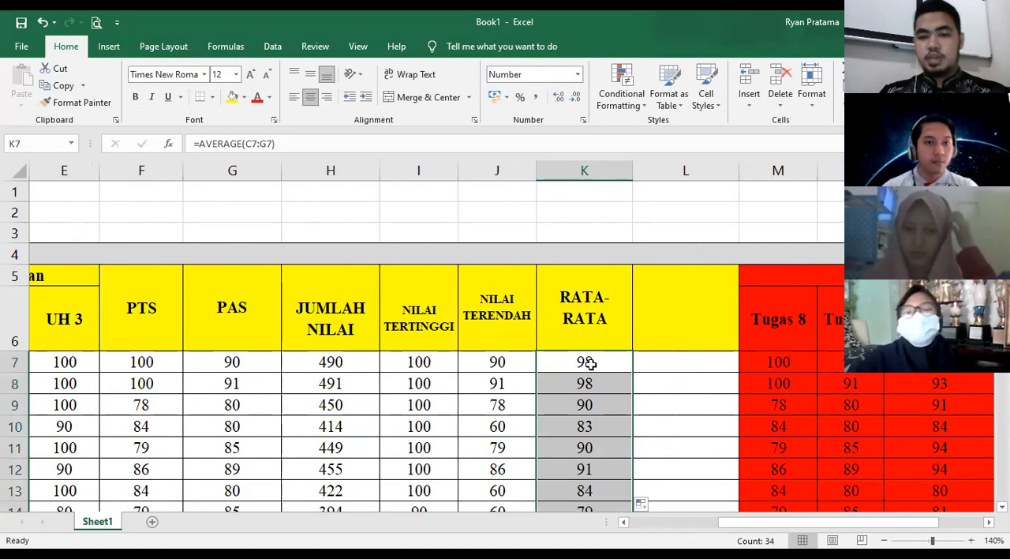
- Insert a new empty column at L, between RATA-RATA and the remaining blank yellow column
left_click_drag(799, 521, 845, 521)
left_click(516, 361)
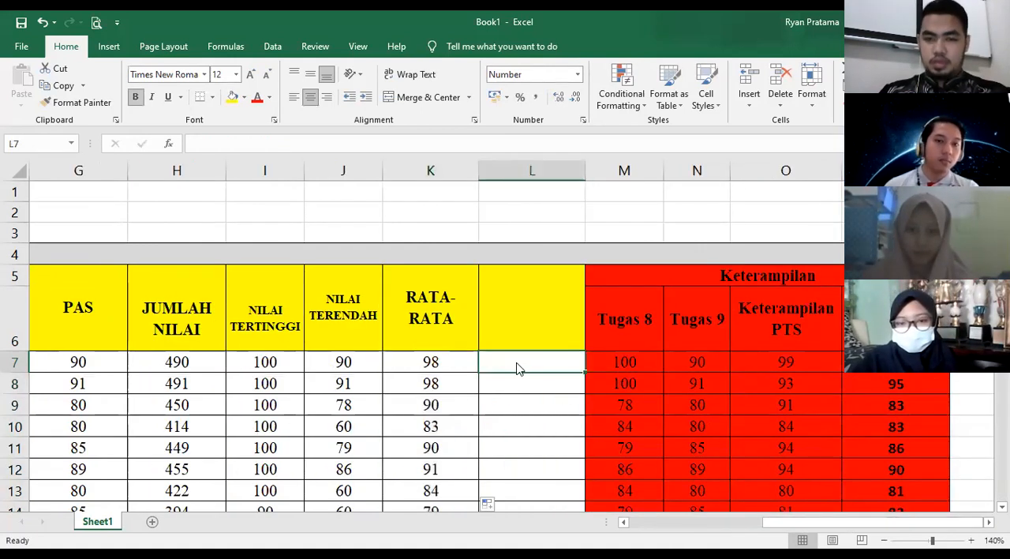
right_click(515, 363)
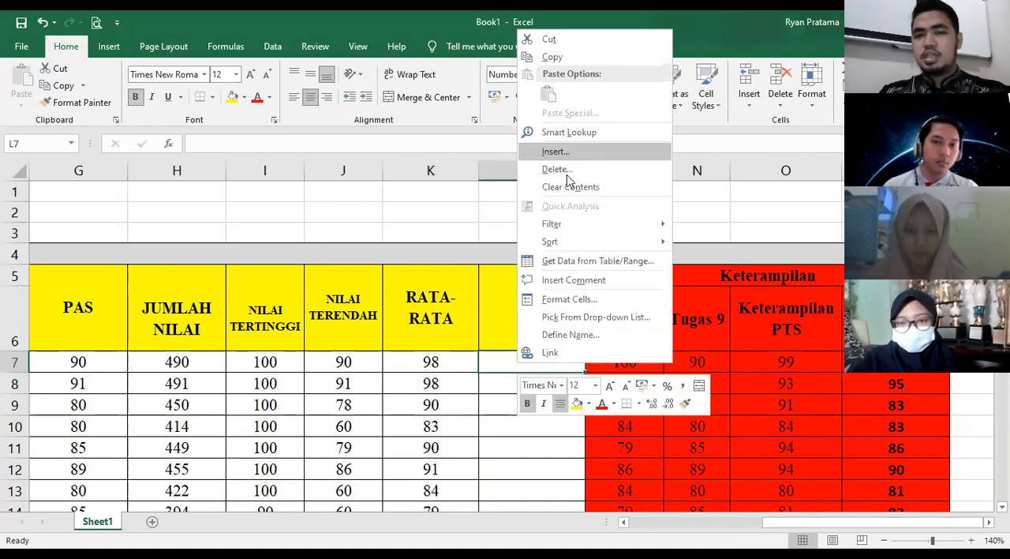
left_click(567, 174)
left_click(566, 171)
left_click(567, 196)
left_click(553, 335)
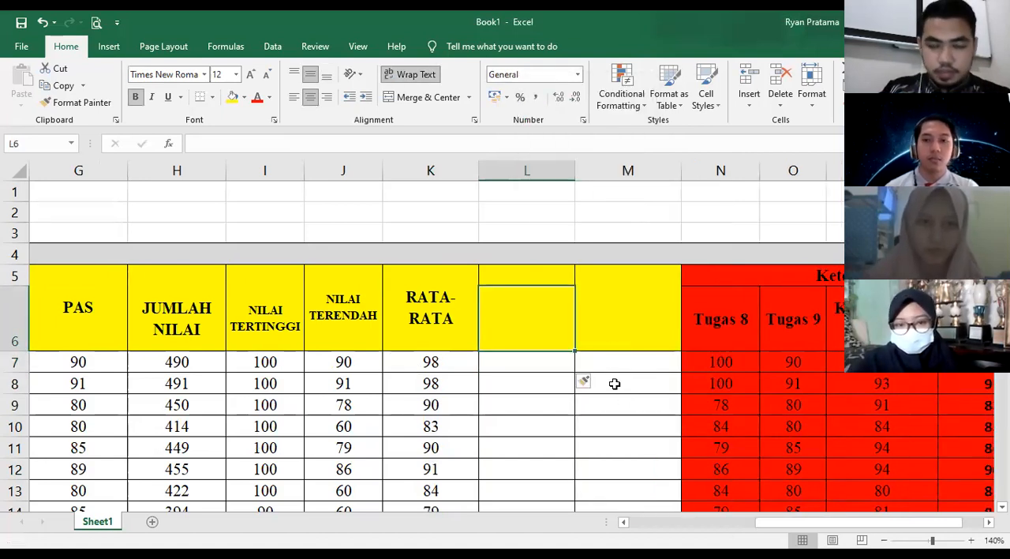
key("Down")
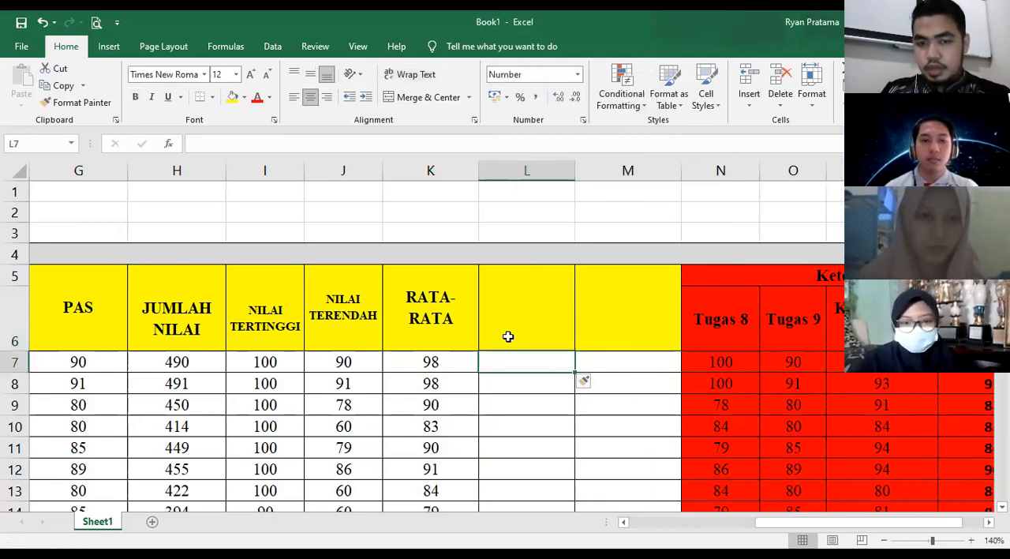
key("Up")
key("Down")
key("Left")
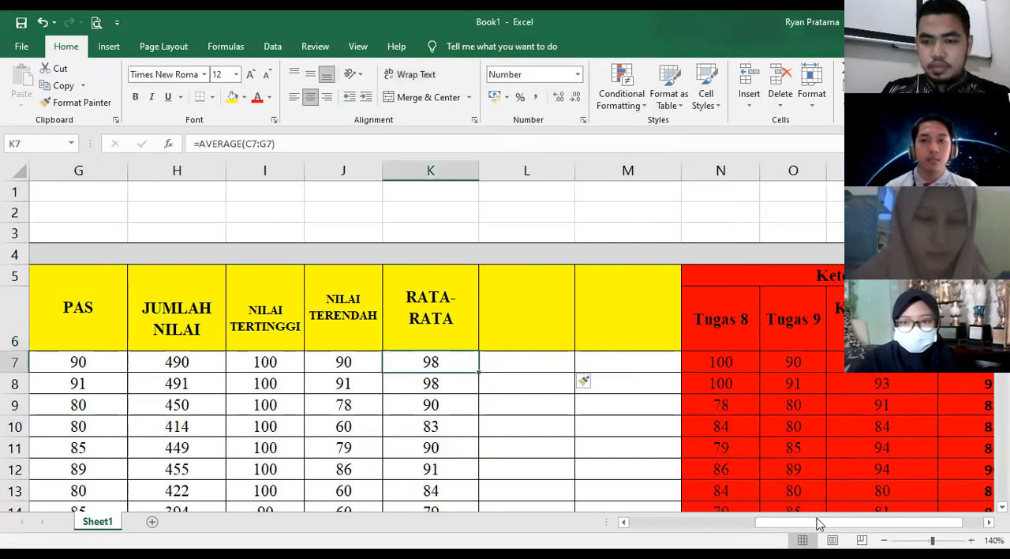
- Enter the header KETUNTASAN in L6, beside RATA-RATA, and reduce its font size to 9
left_click(710, 527)
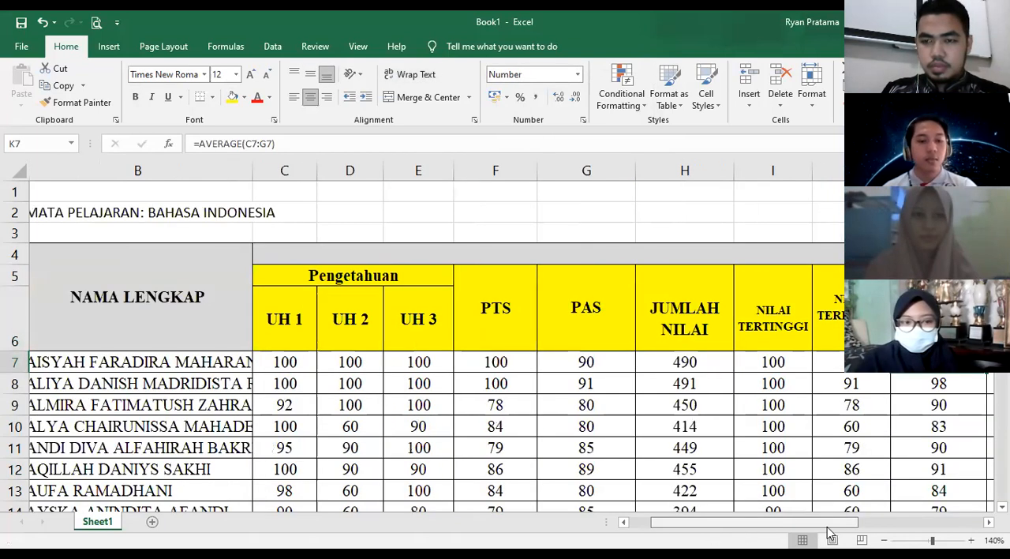
left_click(842, 527)
left_click_drag(815, 528, 803, 527)
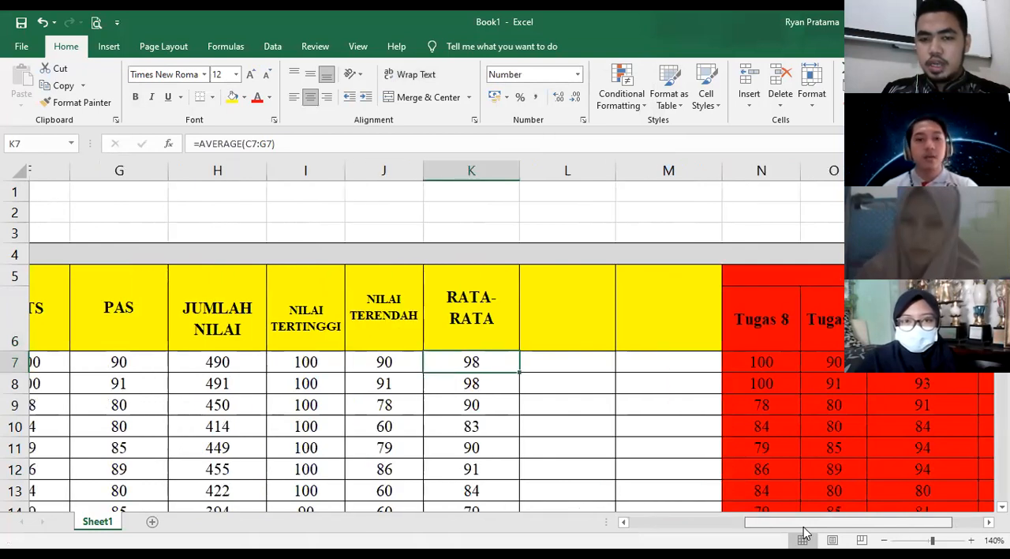
left_click(540, 338)
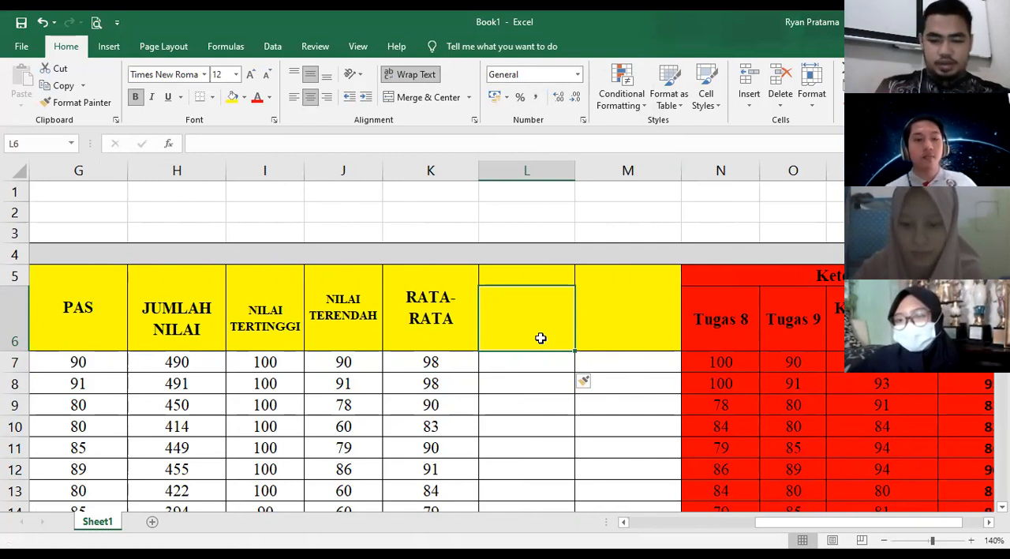
type("K")
key("BackSpace")
type("ETU")
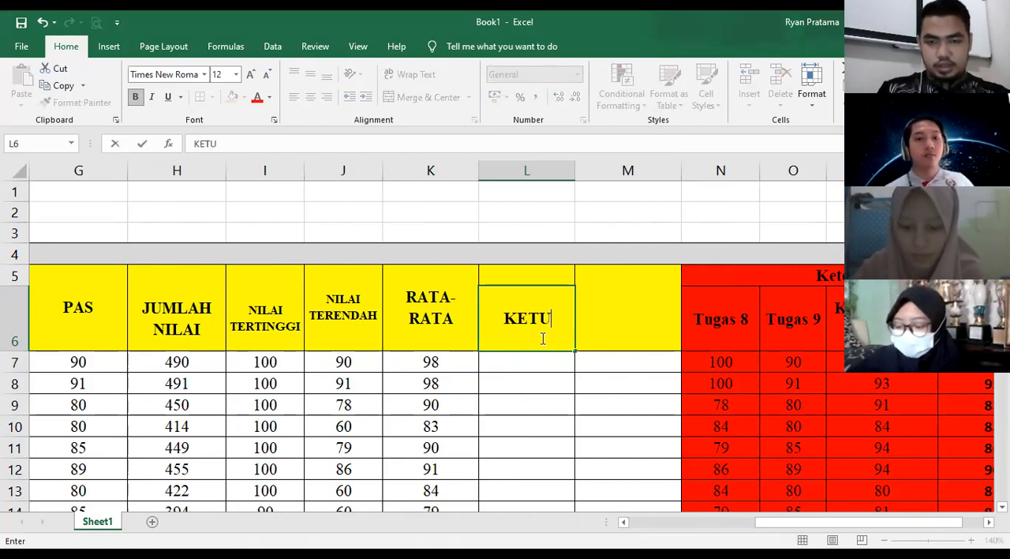
type("NTASAN")
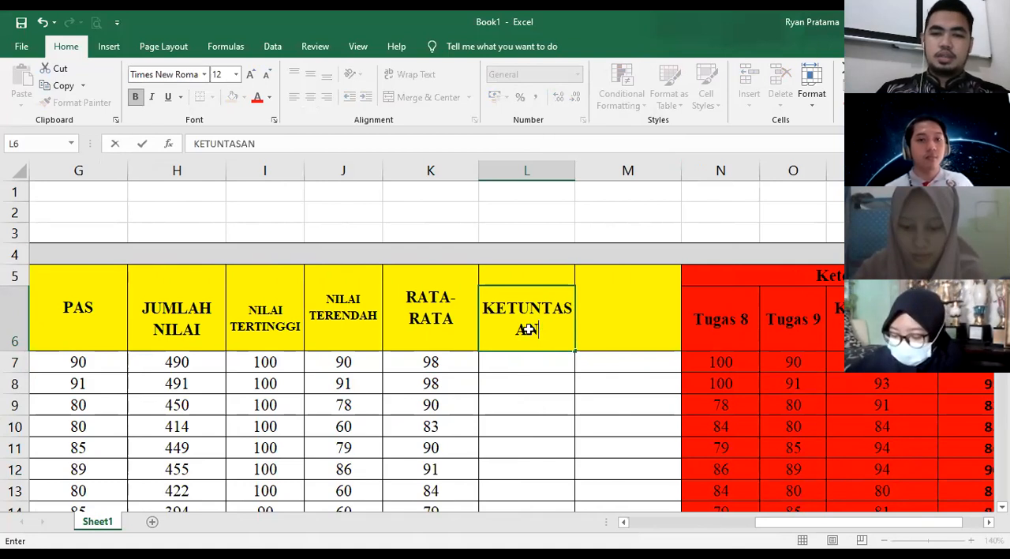
key("ctrl+Return")
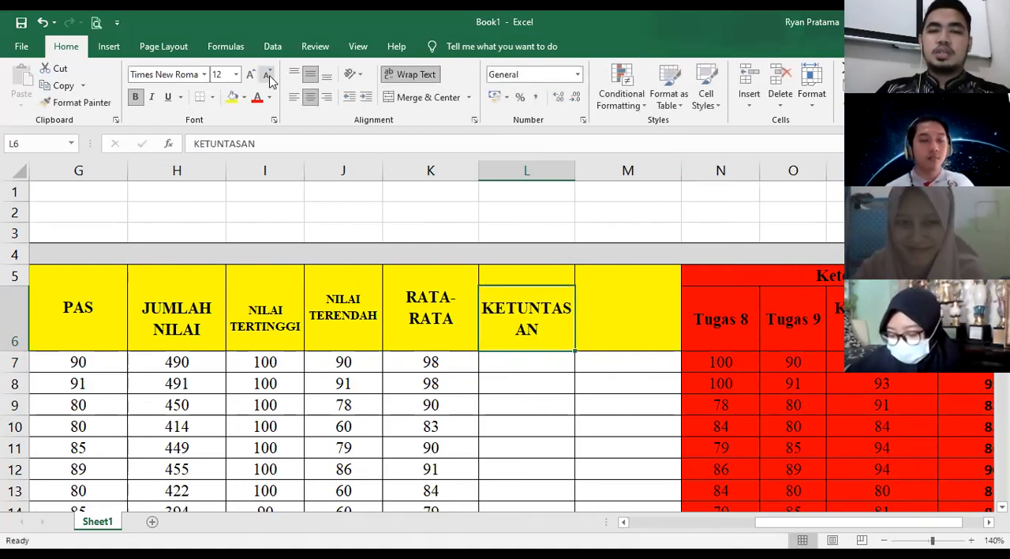
left_click(268, 75)
left_click(268, 75)
left_click(267, 75)
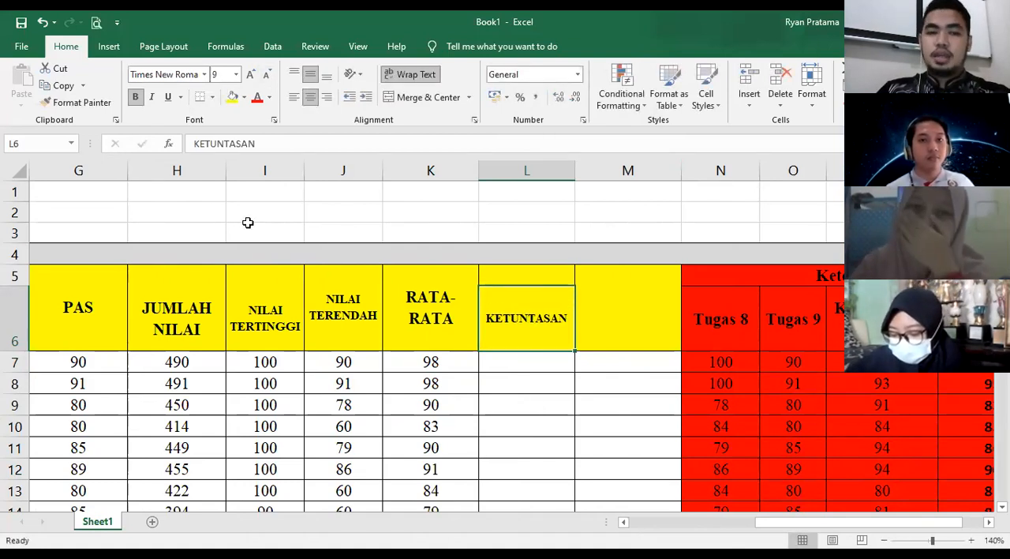
- Enter the passing threshold text KKM = 70 in K2, above the RATA-RATA column
left_click(430, 210)
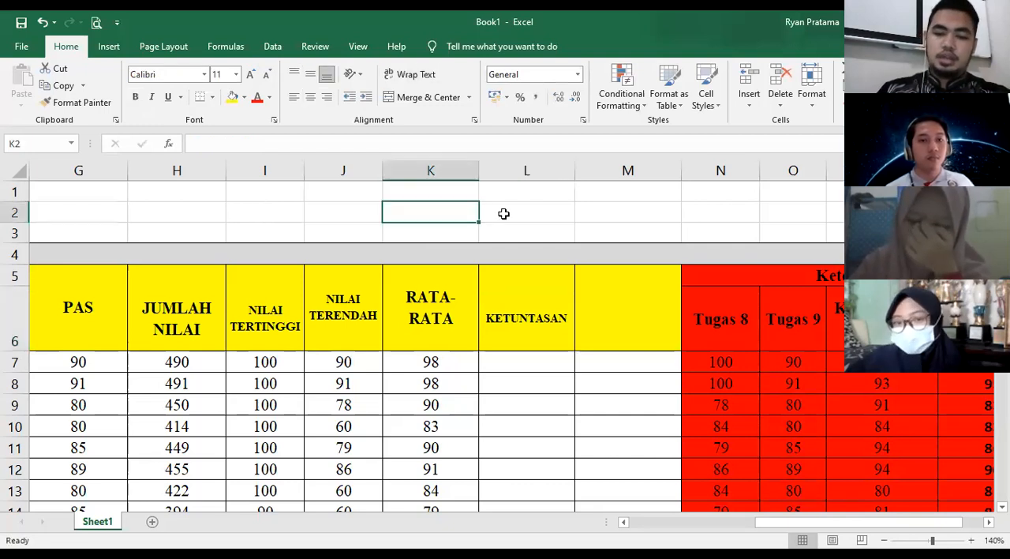
type("KK")
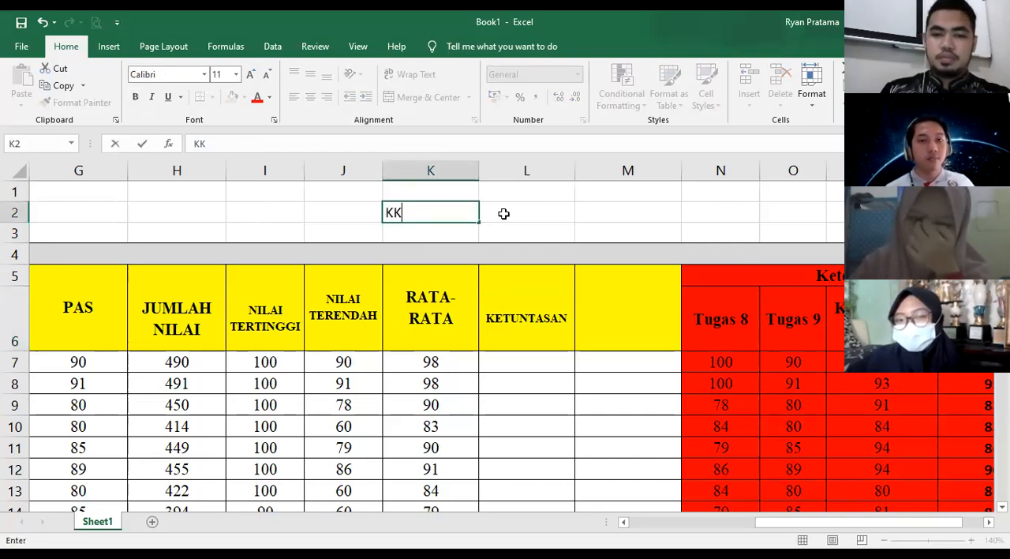
type("M =")
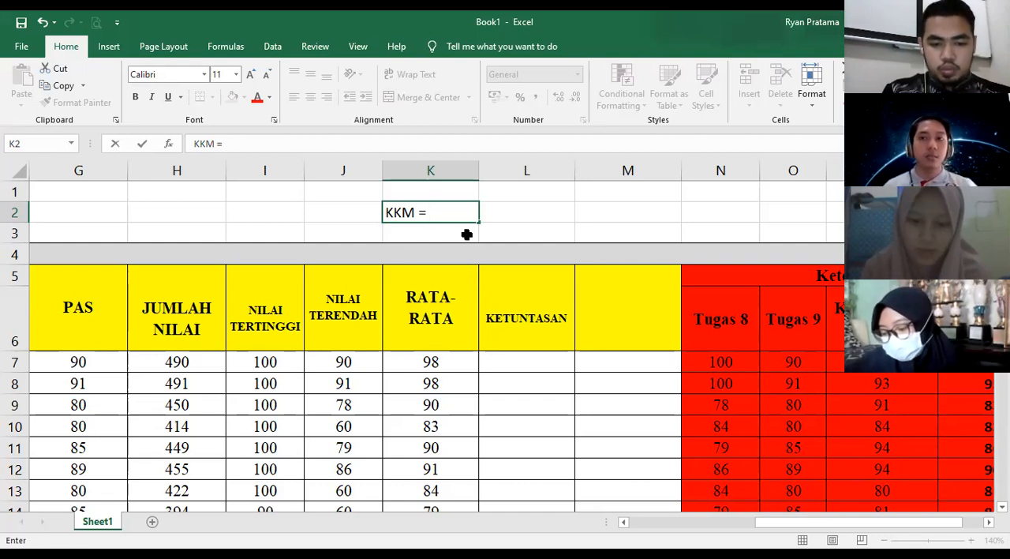
type("70")
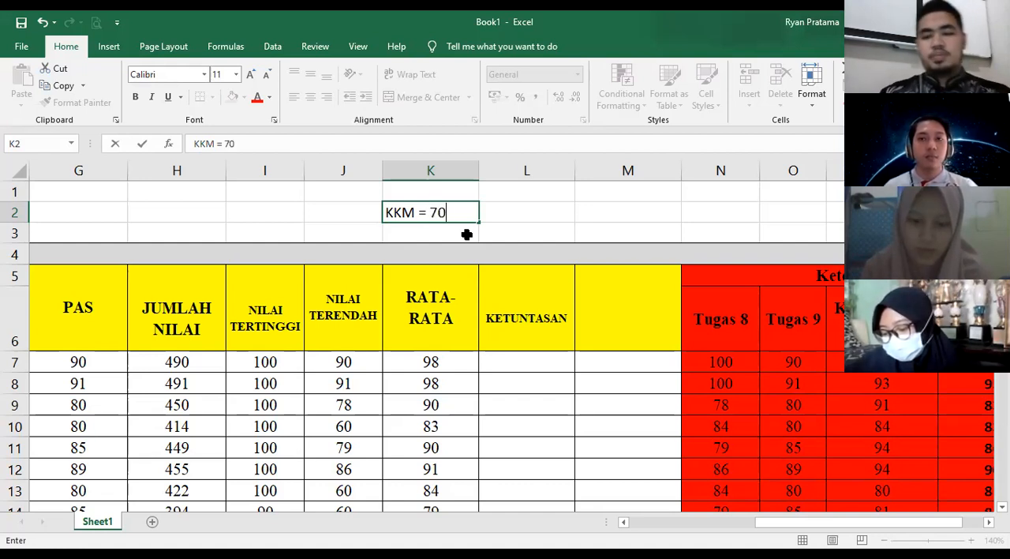
left_click(521, 228)
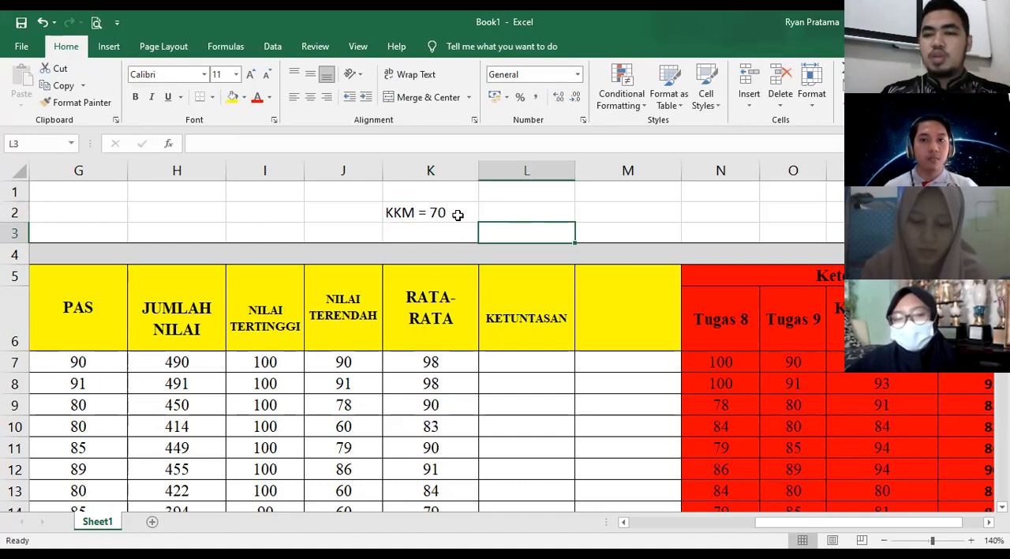
- Clear the contents of the surplus formula cells I37:K40 below the last student row
scroll(496, 383, "down", 1)
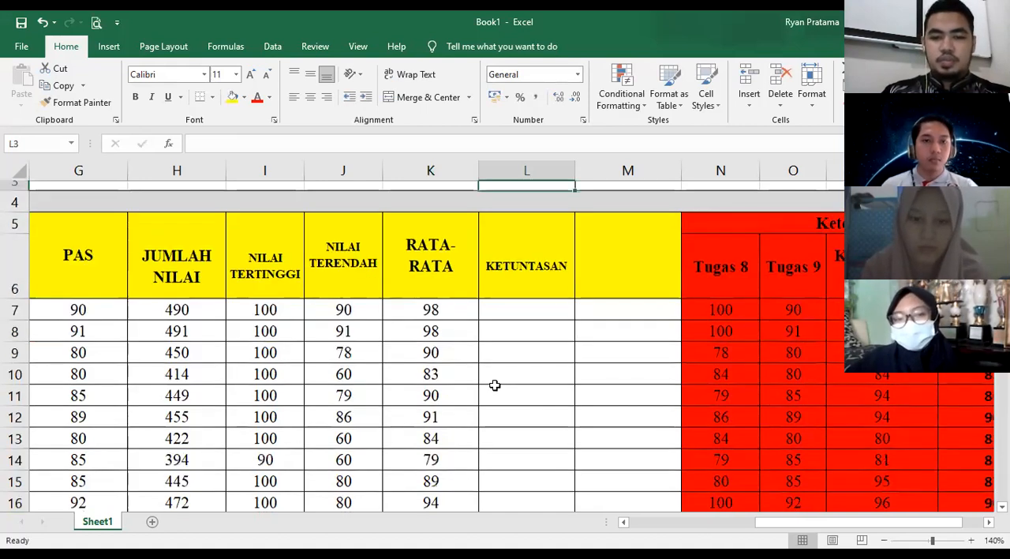
scroll(468, 411, "down", 2)
scroll(465, 413, "down", 3)
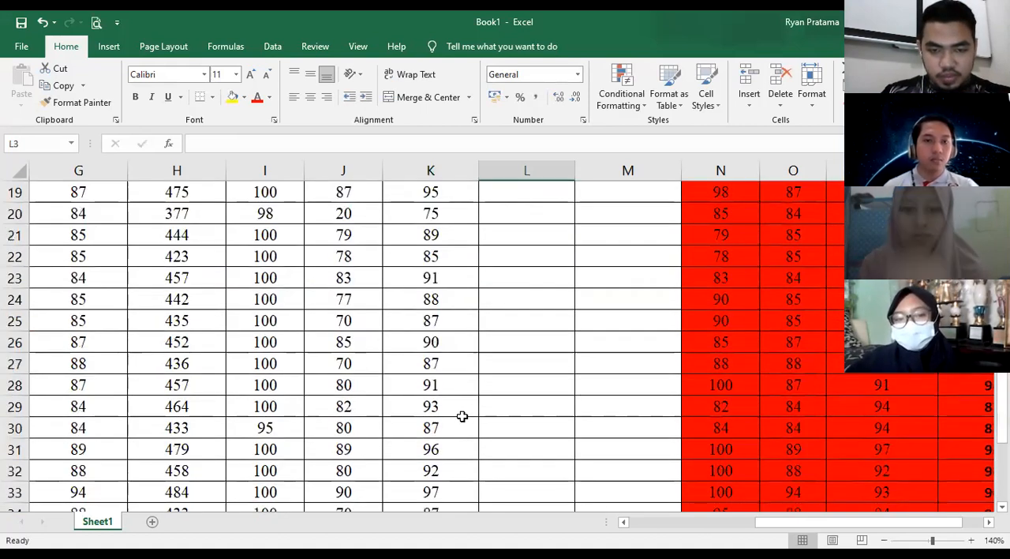
scroll(462, 415, "down", 2)
scroll(463, 416, "down", 1)
left_click_drag(260, 383, 458, 455)
right_click(459, 456)
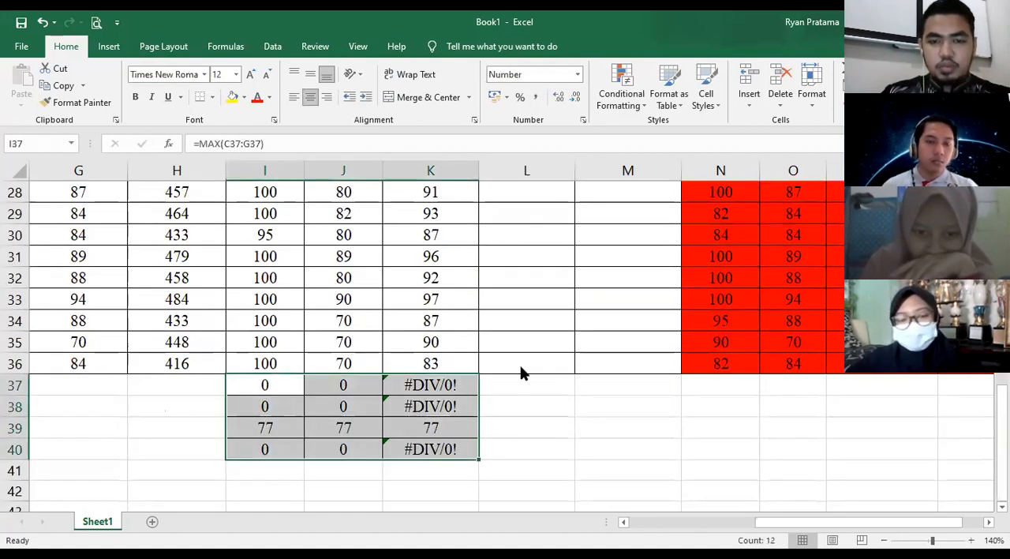
left_click(529, 282)
left_click(533, 455)
- Change the row 22 student's PTS score in F22 to 71 and UH 3 score in E22 to 70
scroll(336, 433, "up", 1)
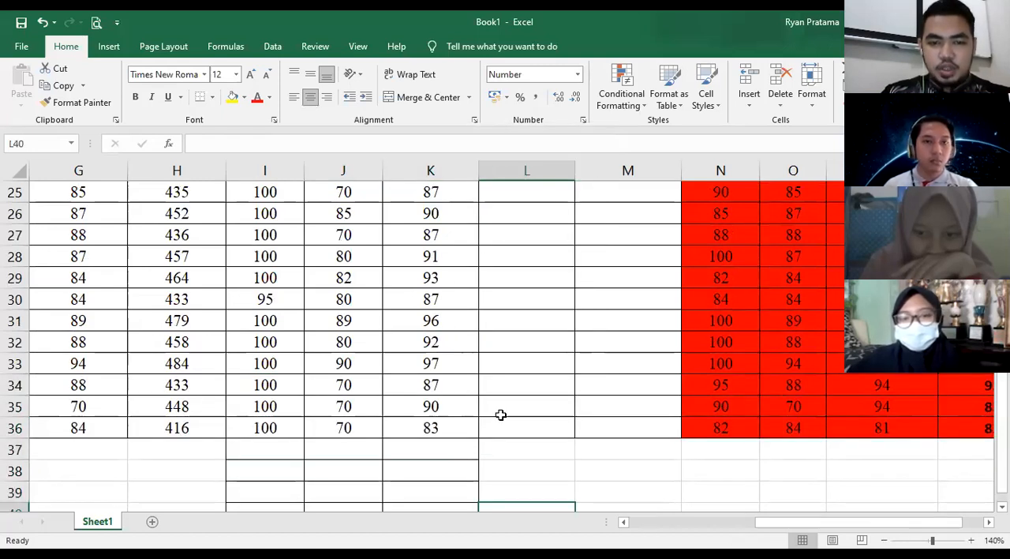
scroll(500, 415, "up", 2)
scroll(480, 383, "up", 3)
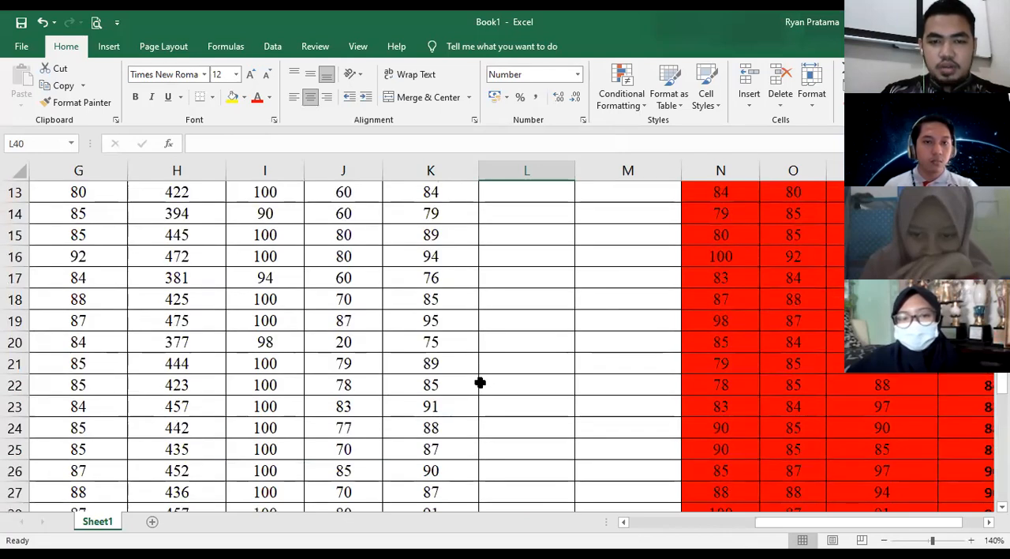
scroll(480, 383, "up", 3)
scroll(568, 407, "down", 3)
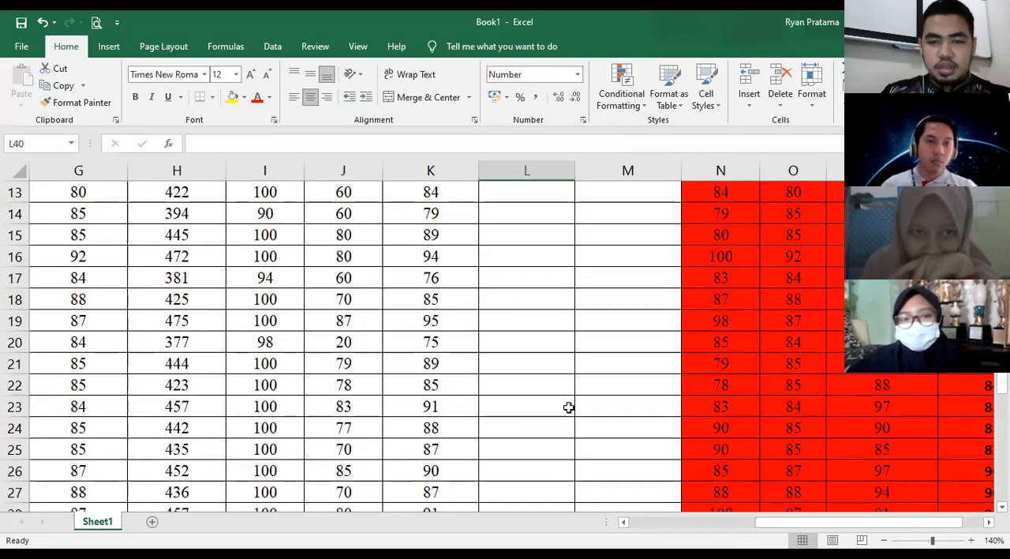
scroll(586, 413, "up", 2)
scroll(589, 456, "up", 2)
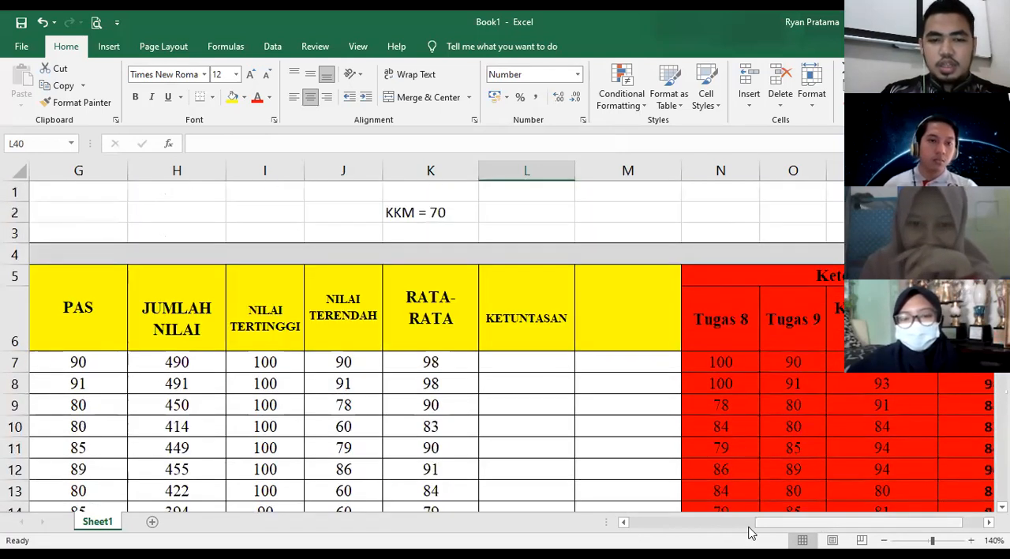
scroll(561, 422, "left", 3)
scroll(500, 416, "down", 4)
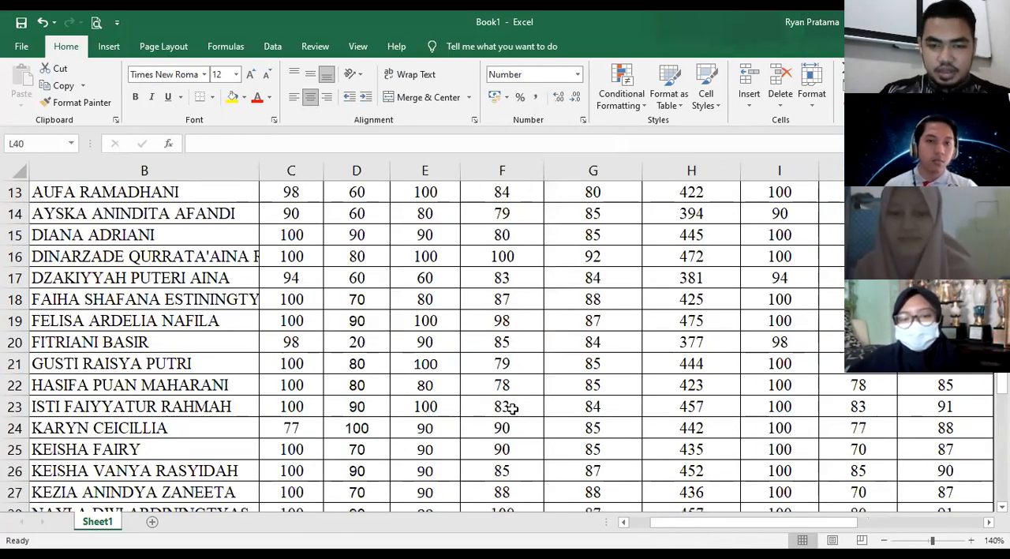
left_click(514, 384)
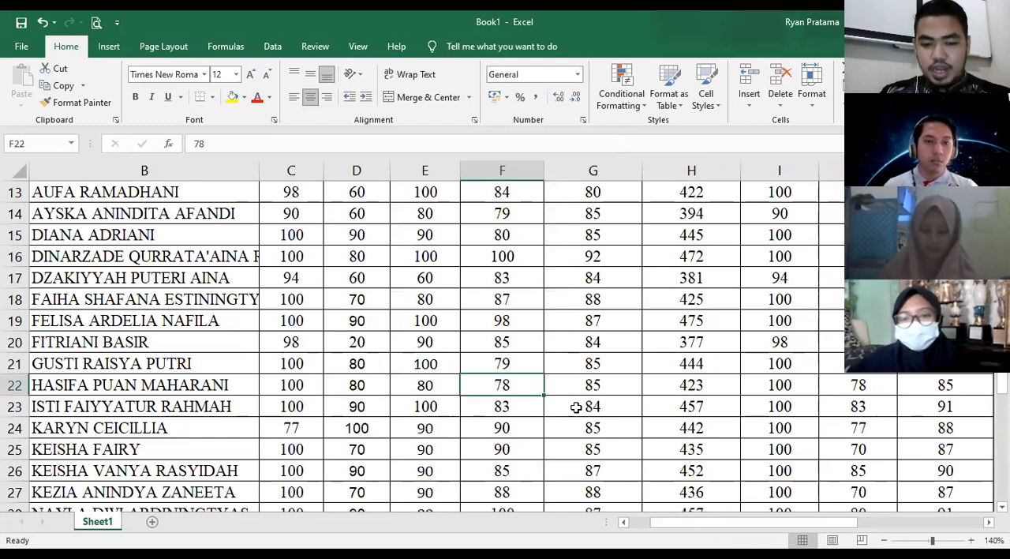
type("71")
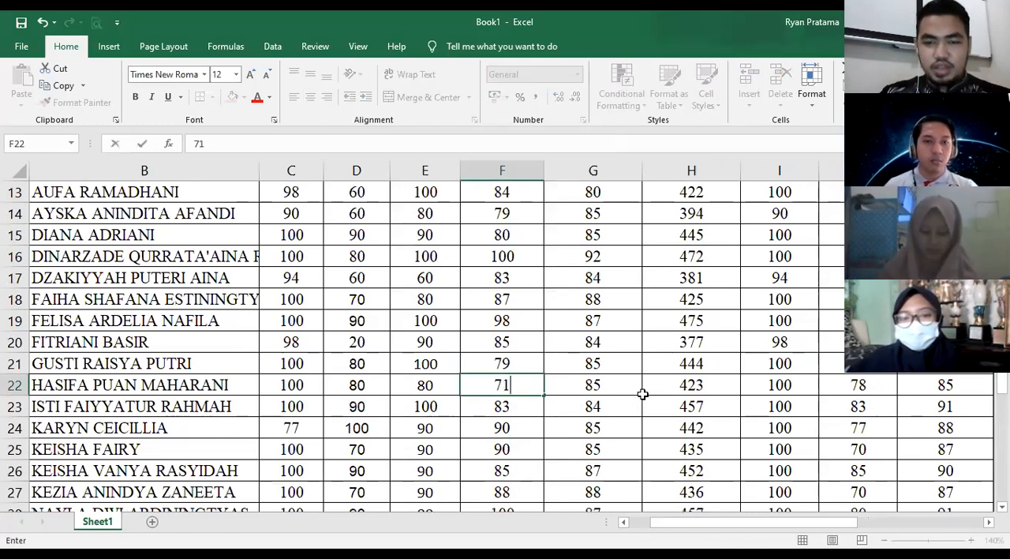
left_click(414, 389)
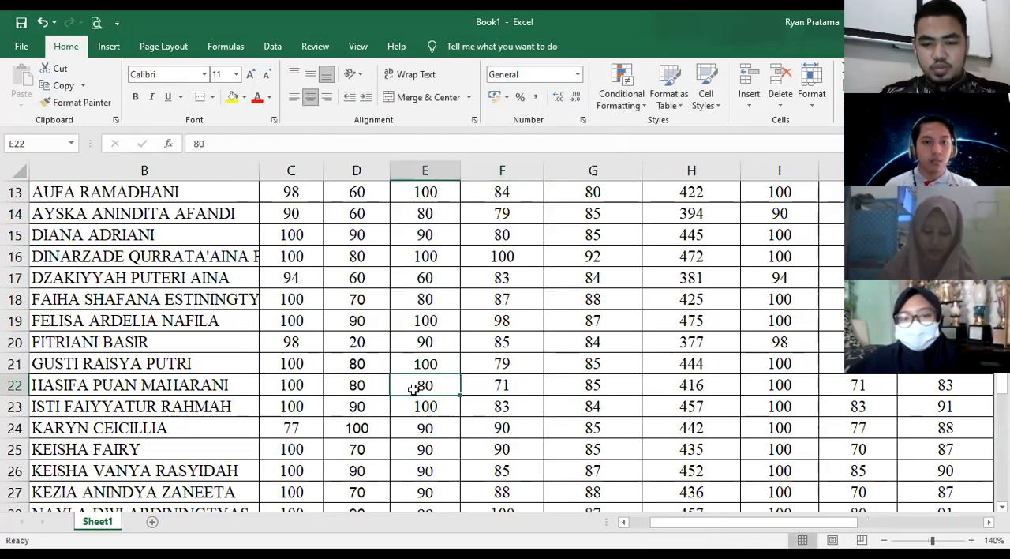
type("70")
- Set the row 22 student's UH 2 score in D22 to 69, UH 1 in C22 to 70 and PAS in G22 to 70
left_click(369, 389)
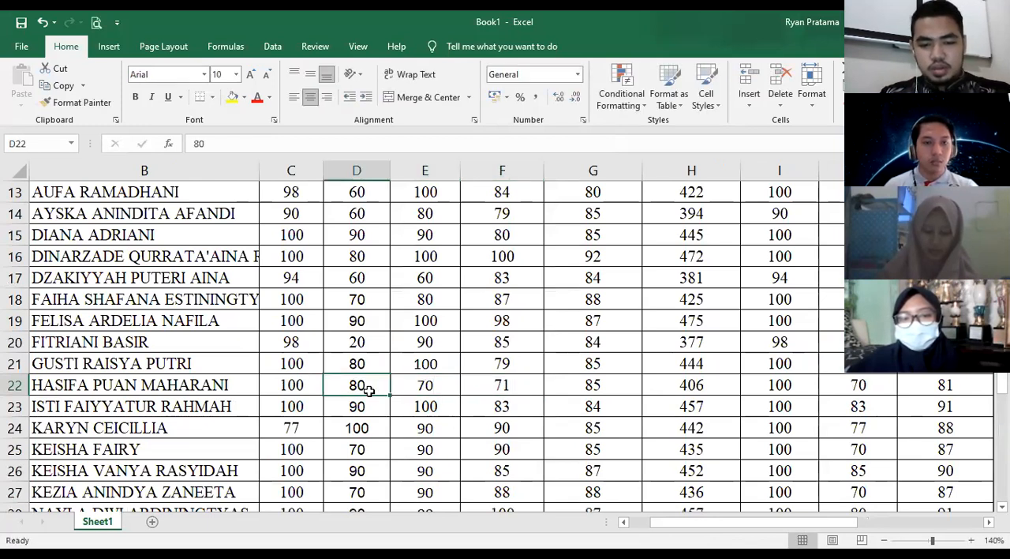
type("69")
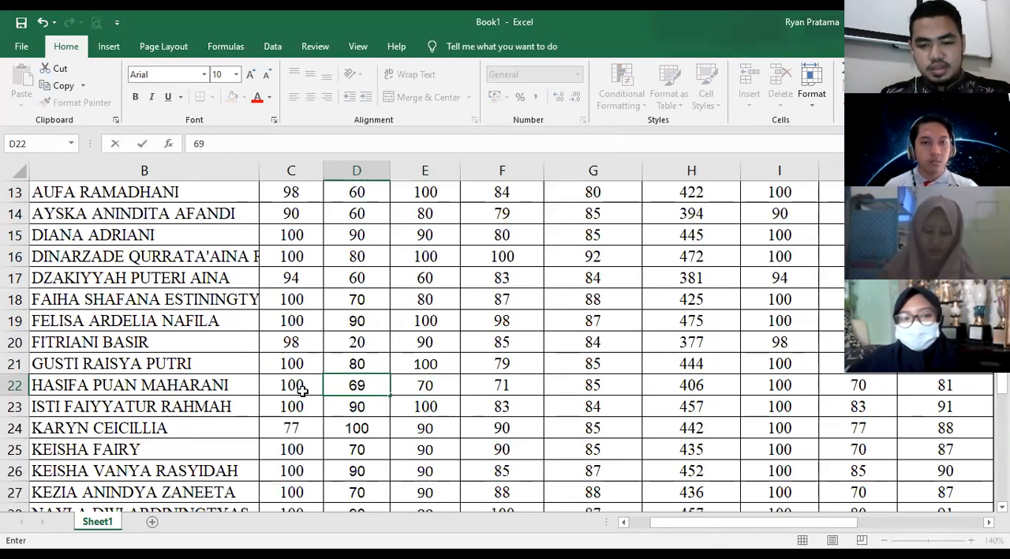
left_click(302, 390)
type("70")
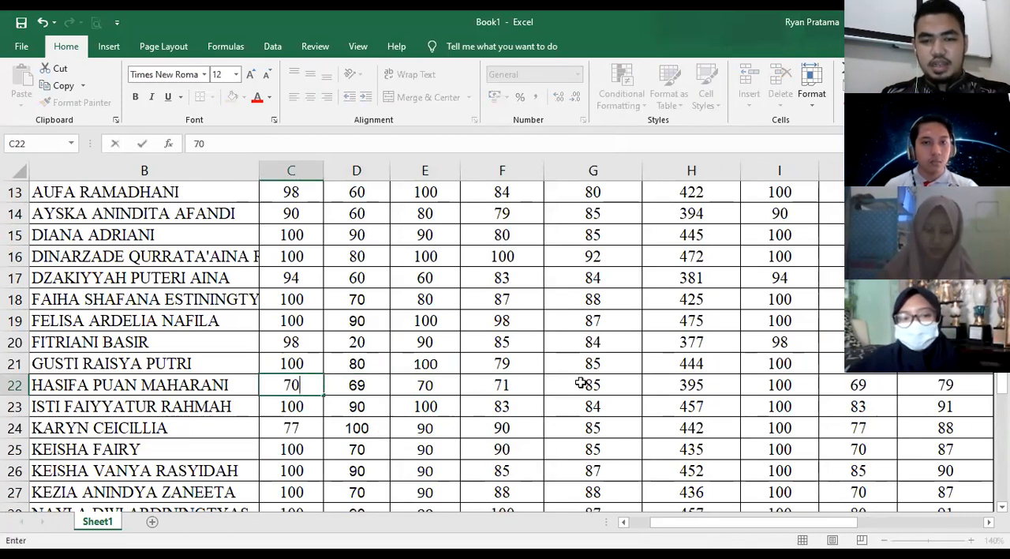
left_click(382, 430)
left_click(594, 391)
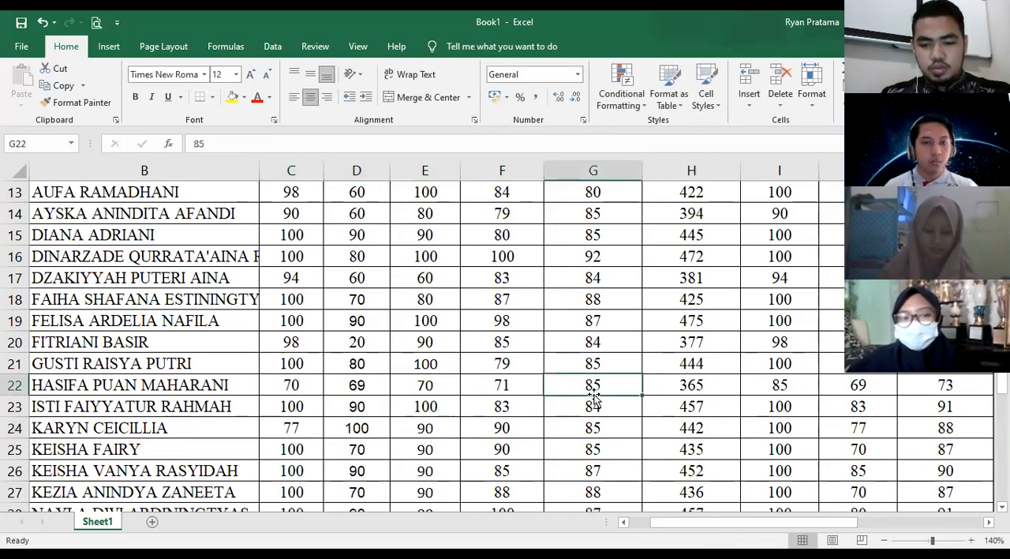
type("70")
key("Down")
key("Down")
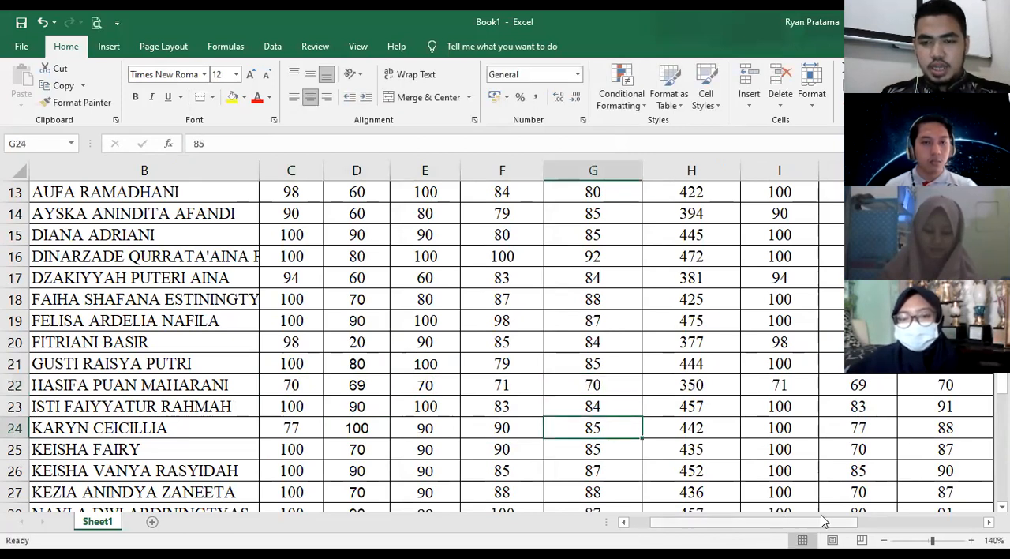
- Check the row 22 average formula in K22 and lower that student's PTS score in F22 to 68
left_click_drag(834, 521, 875, 531)
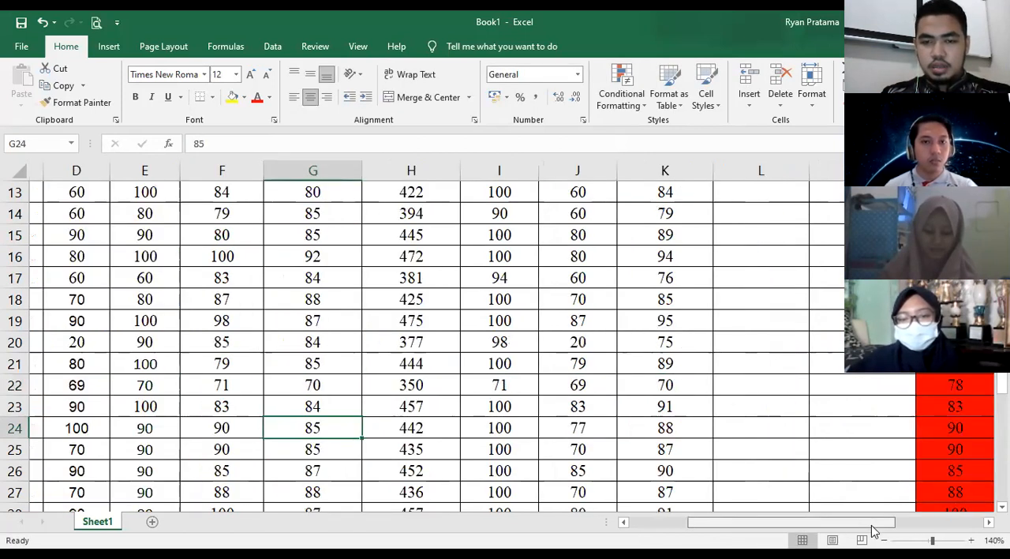
scroll(611, 406, "up", 4)
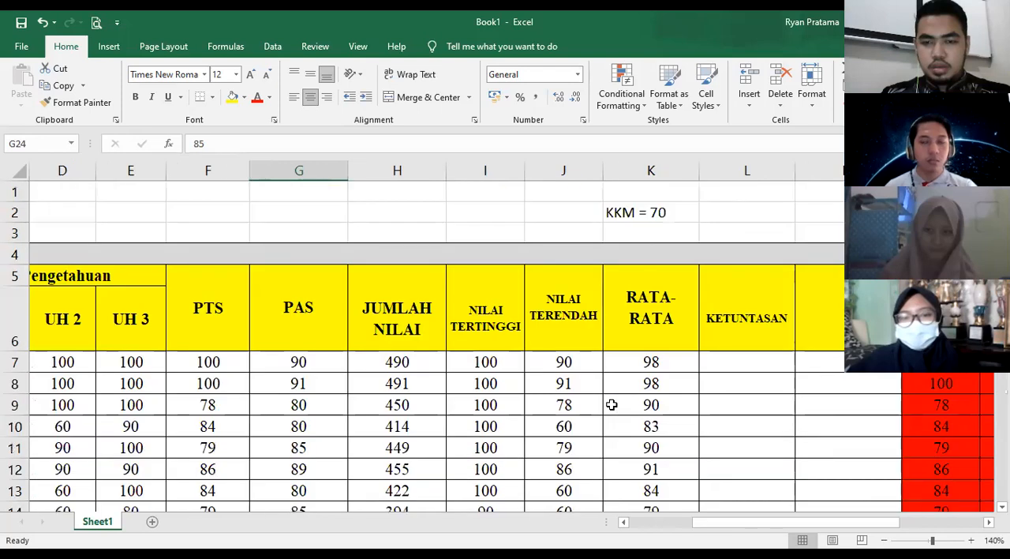
scroll(631, 409, "down", 3)
scroll(653, 399, "down", 1)
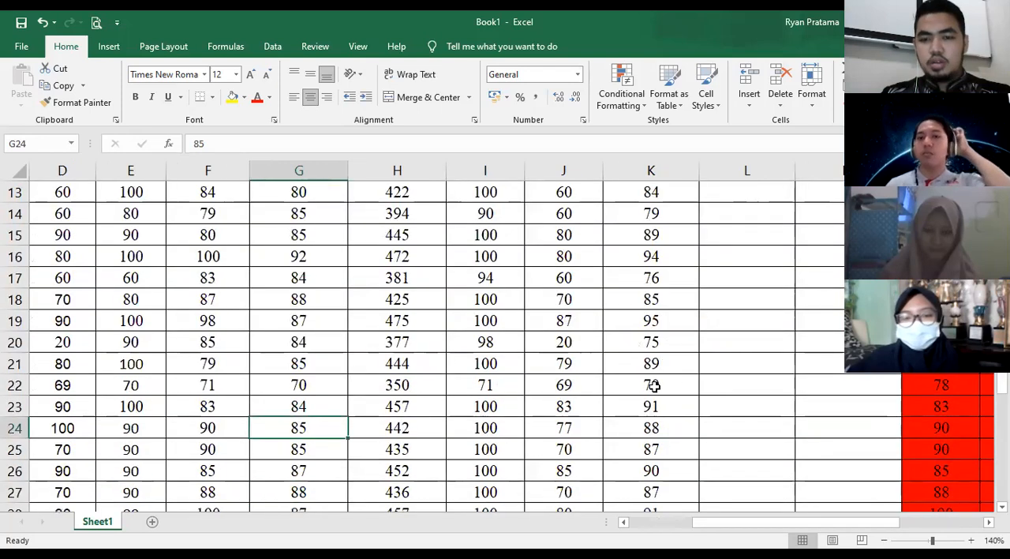
left_click(654, 387)
left_click_drag(759, 527, 737, 527)
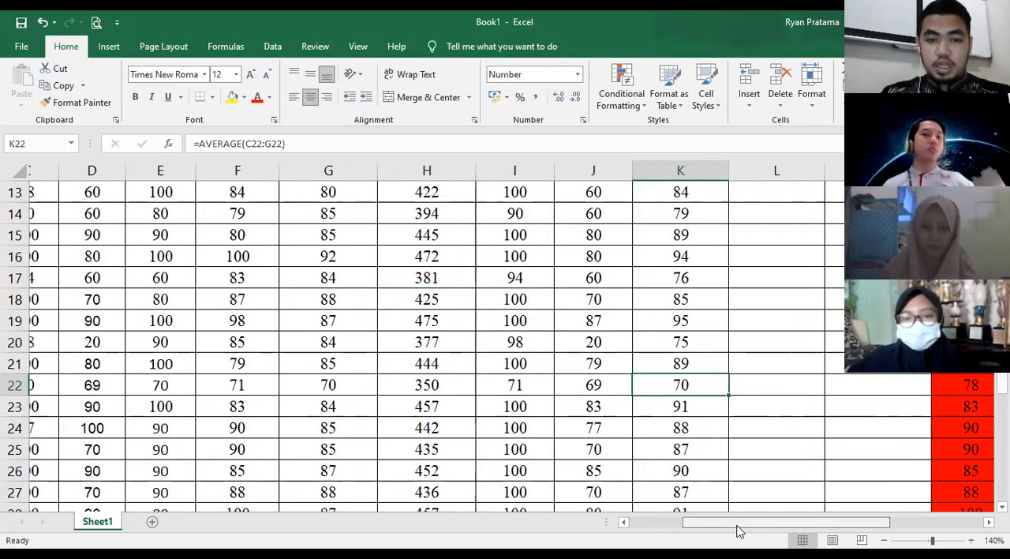
left_click(514, 386)
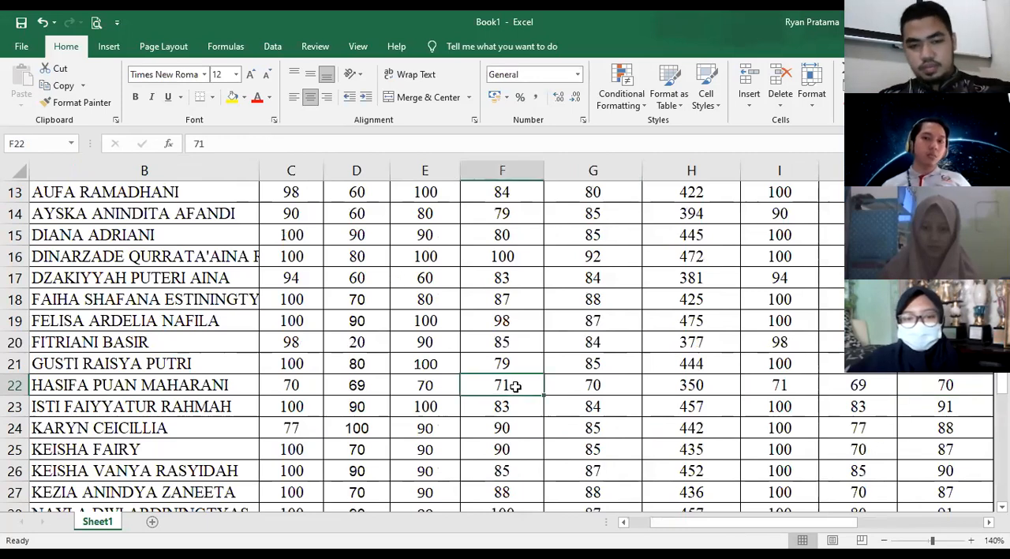
type("5")
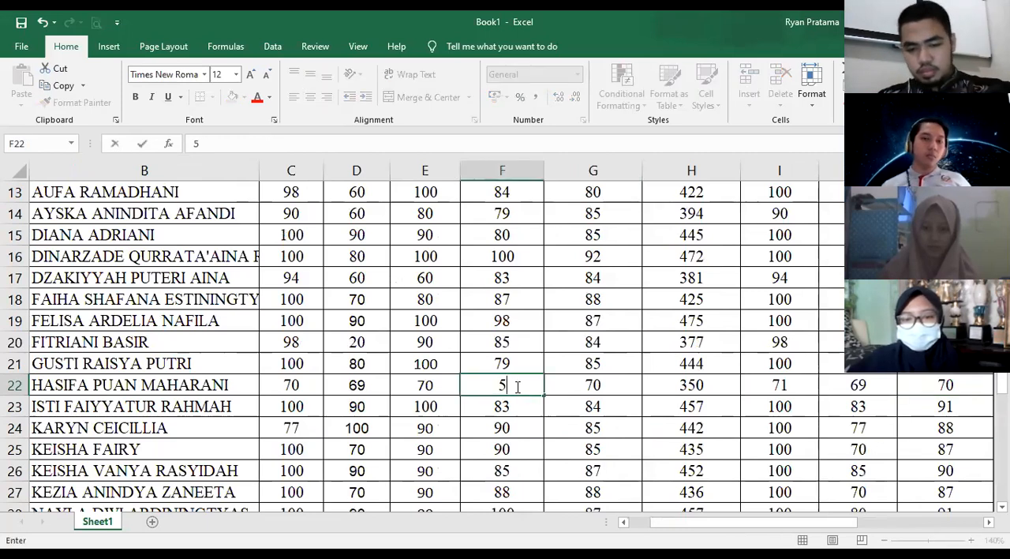
key("BackSpace")
type("68")
left_click(534, 422)
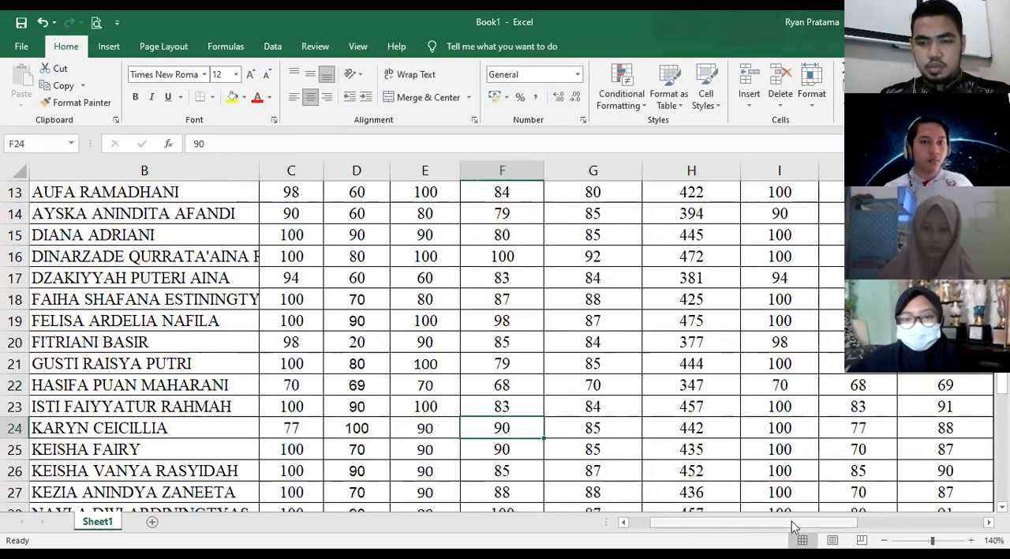
- Check the row 22 student's average in K22 against the KKM
left_click_drag(794, 522, 797, 521)
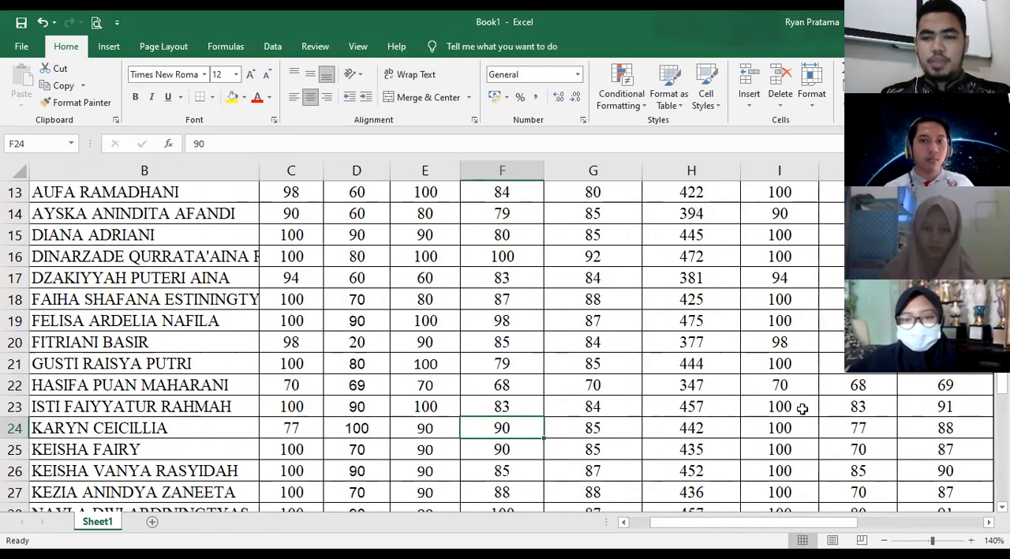
left_click_drag(827, 520, 865, 520)
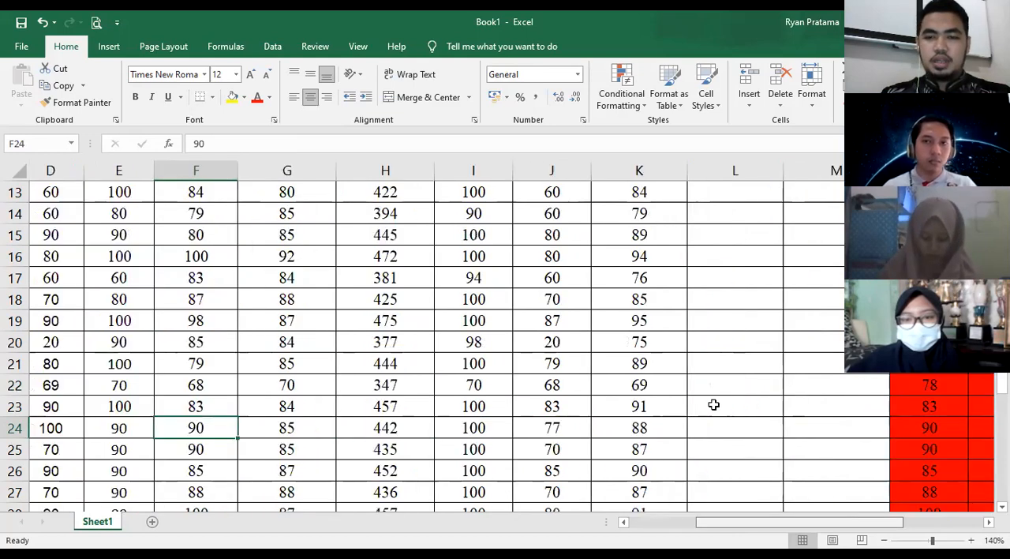
scroll(713, 394, "up", 4)
scroll(713, 397, "down", 4)
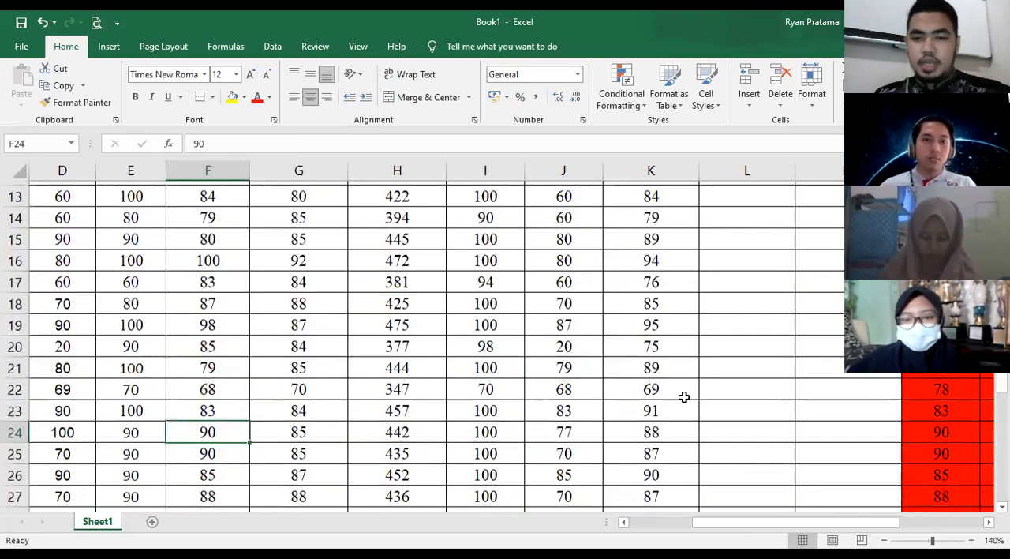
left_click(671, 388)
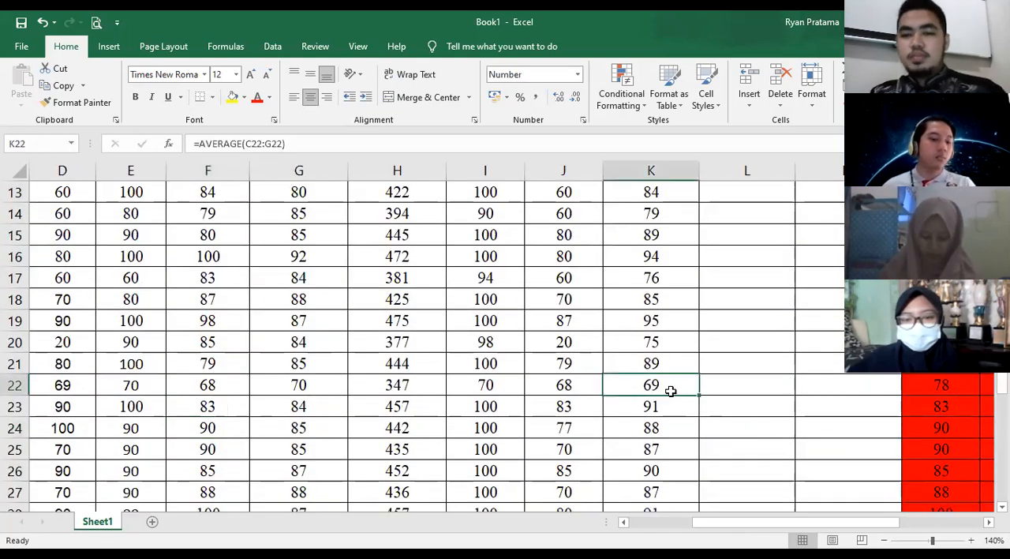
- Enter TUNTAS manually in KETUNTASAN cells L7, L8 and L9 for the first three students
scroll(758, 361, "up", 4)
left_click(757, 361)
left_click_drag(850, 524, 901, 522)
scroll(587, 396, "right", 1)
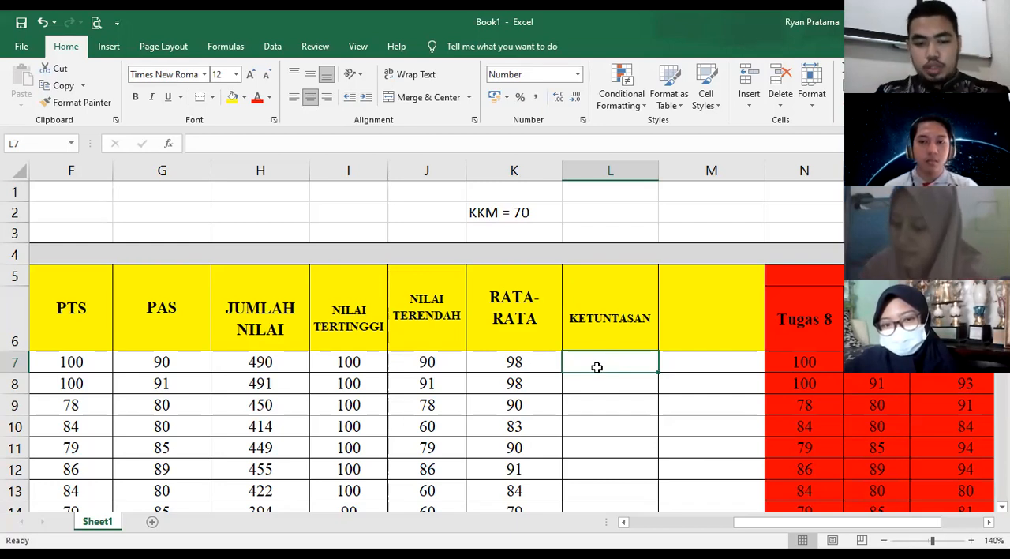
type("TUNTAS")
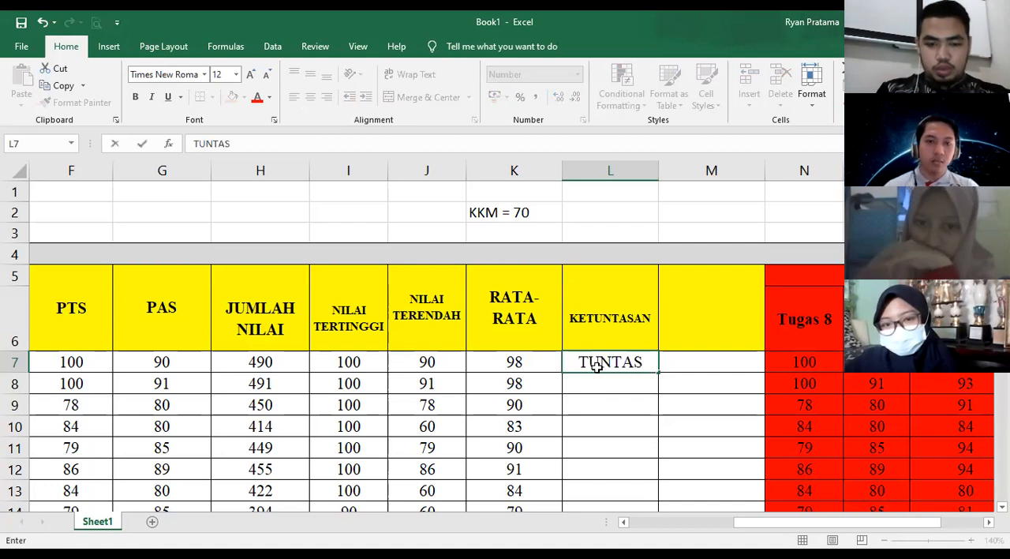
key("Return")
type("TUNTAS")
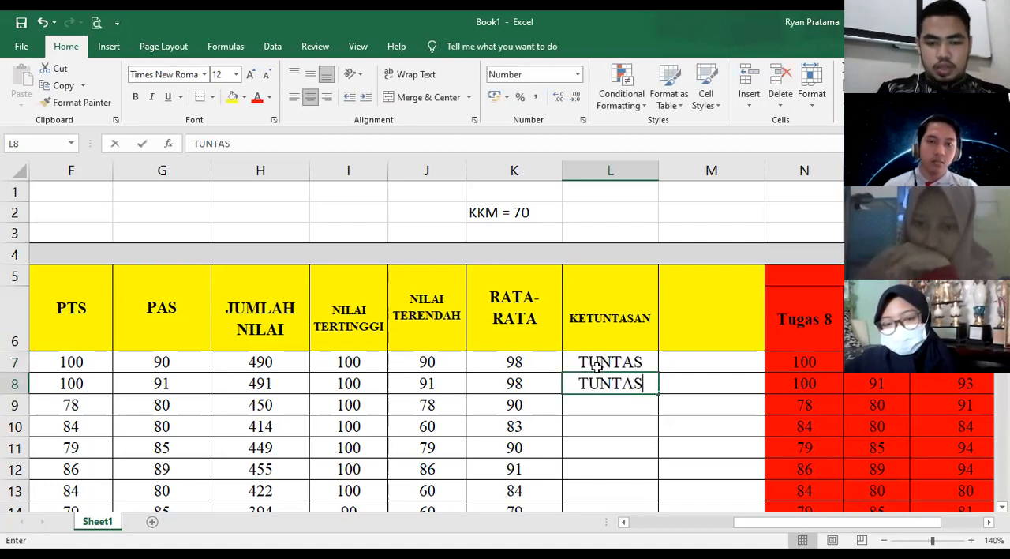
key("Return")
type("TUNTAS")
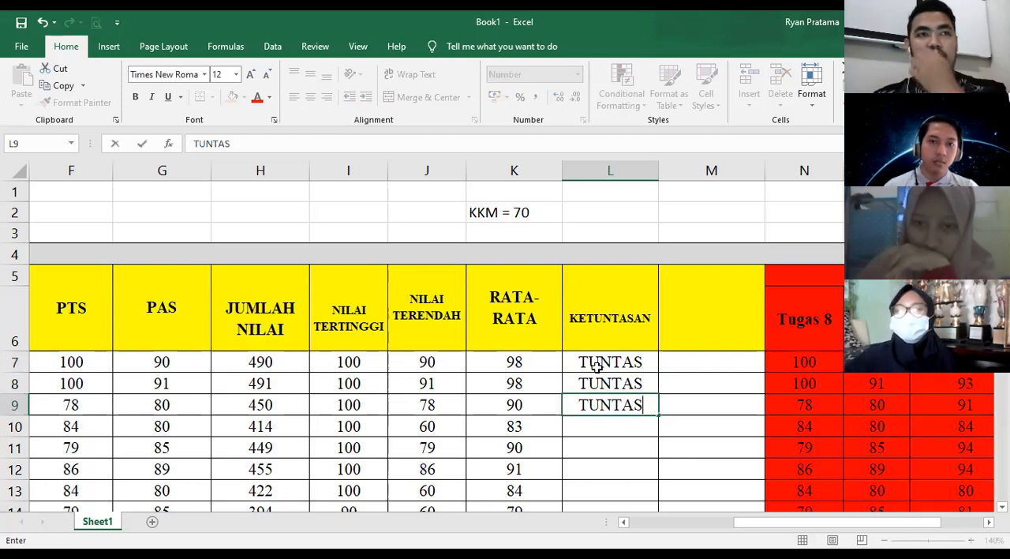
- Remove the manually entered TUNTAS text from cells L7 to L9
key("BackSpace")
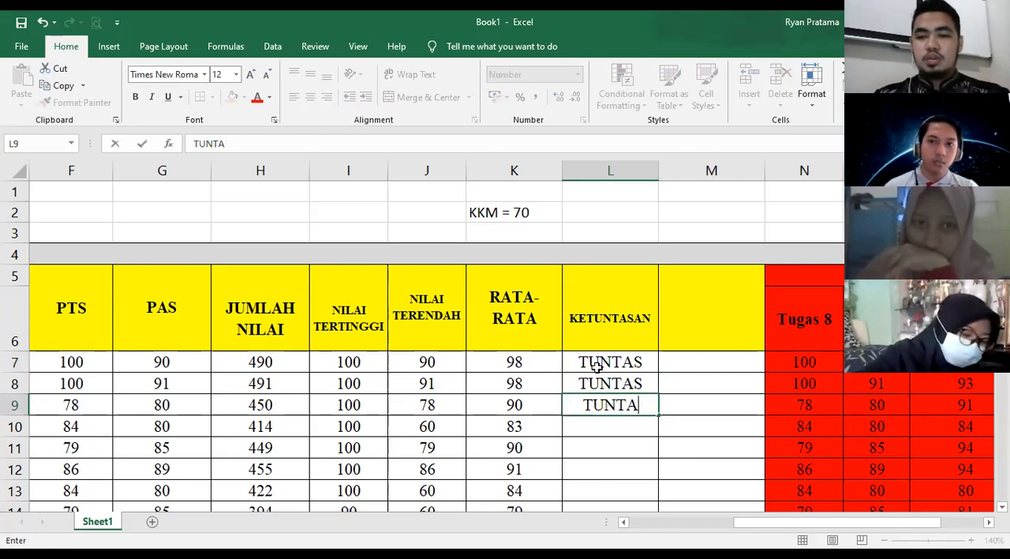
key("BackSpace")
key("BackSpace")
key("BackSpace")
key("BackSpace")
key("BackSpace")
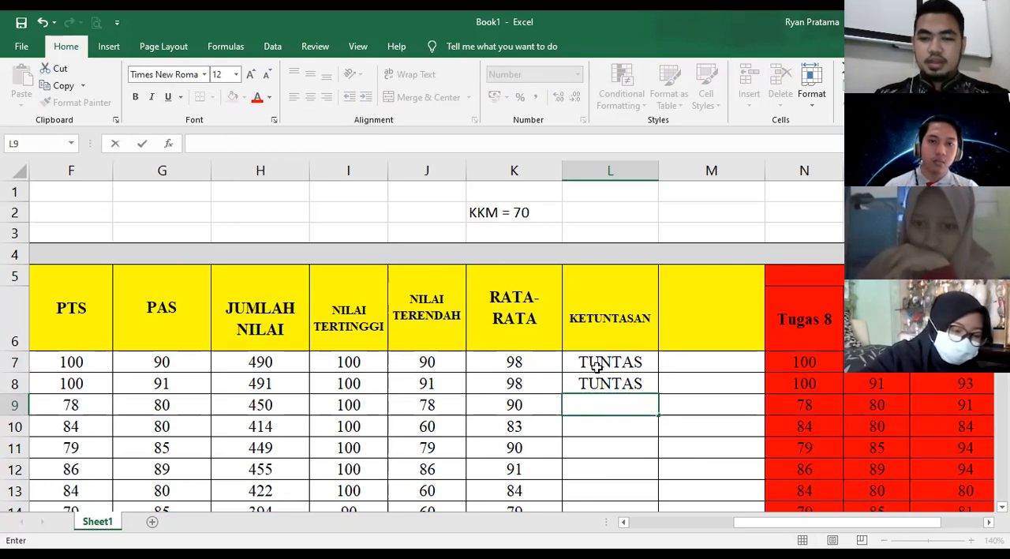
key("Up")
key("BackSpace")
key("Up")
key("BackSpace")
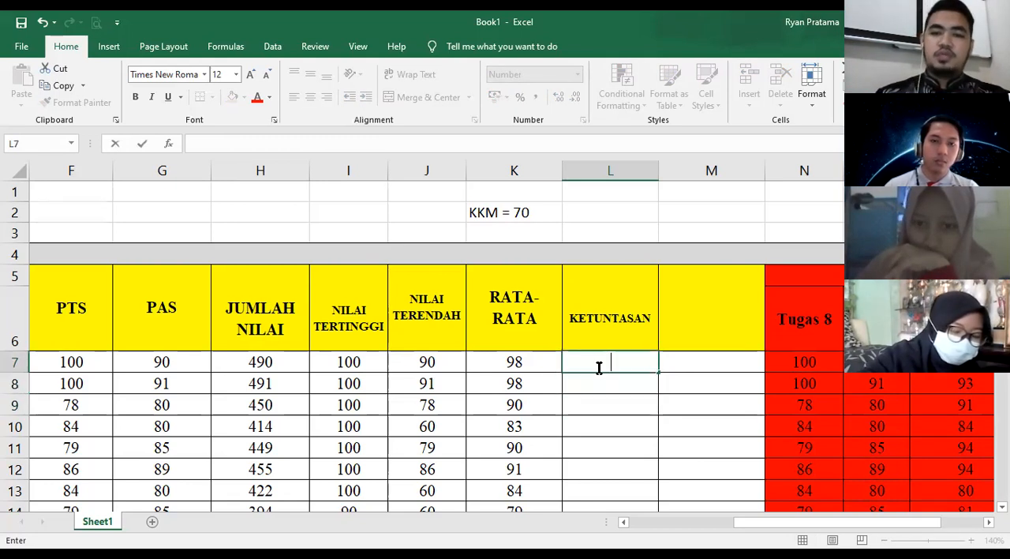
key("Down")
key("Down")
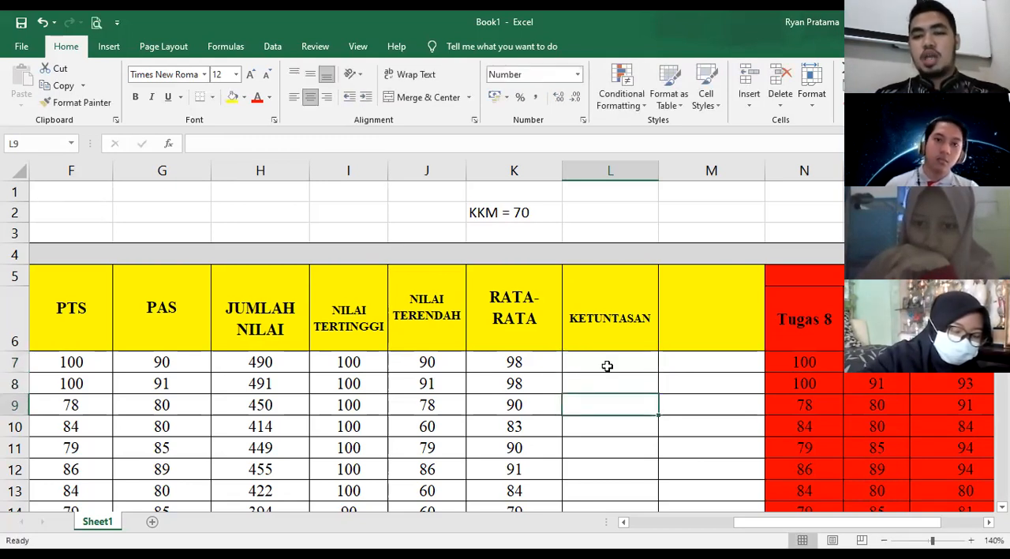
- Begin an IF formula in KETUNTASAN cell L7 with the average in K7 as the start of its logical test
key("Up")
key("Up")
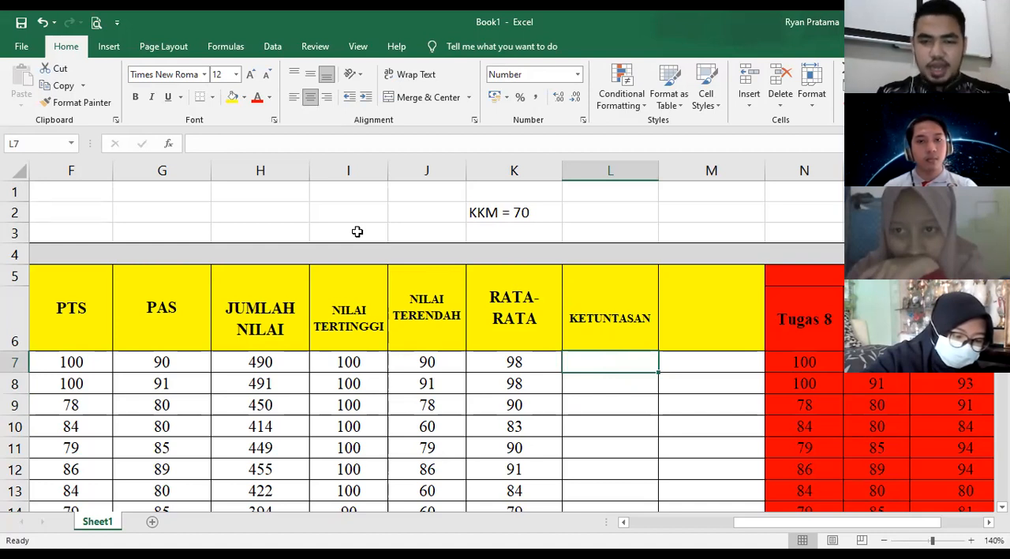
type("=")
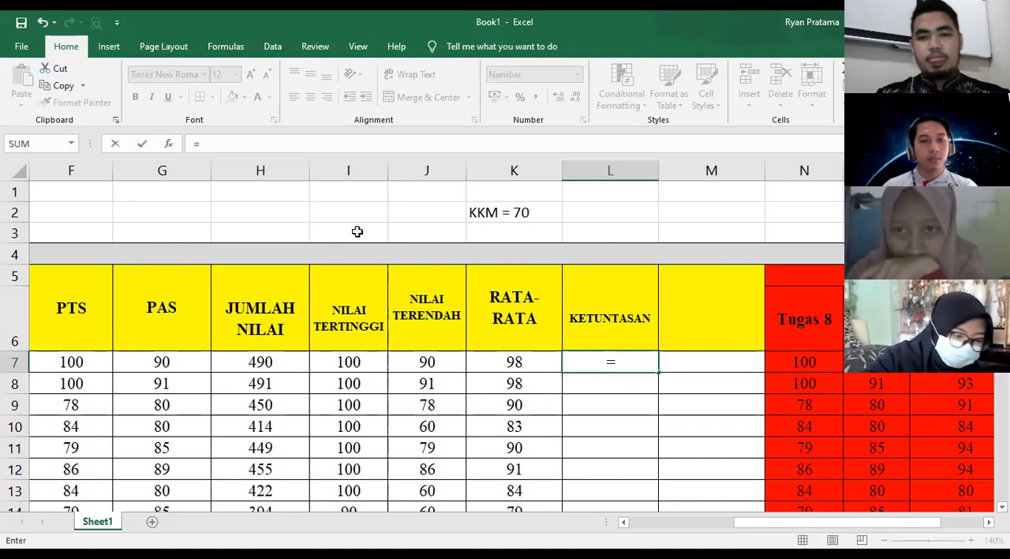
type("IF")
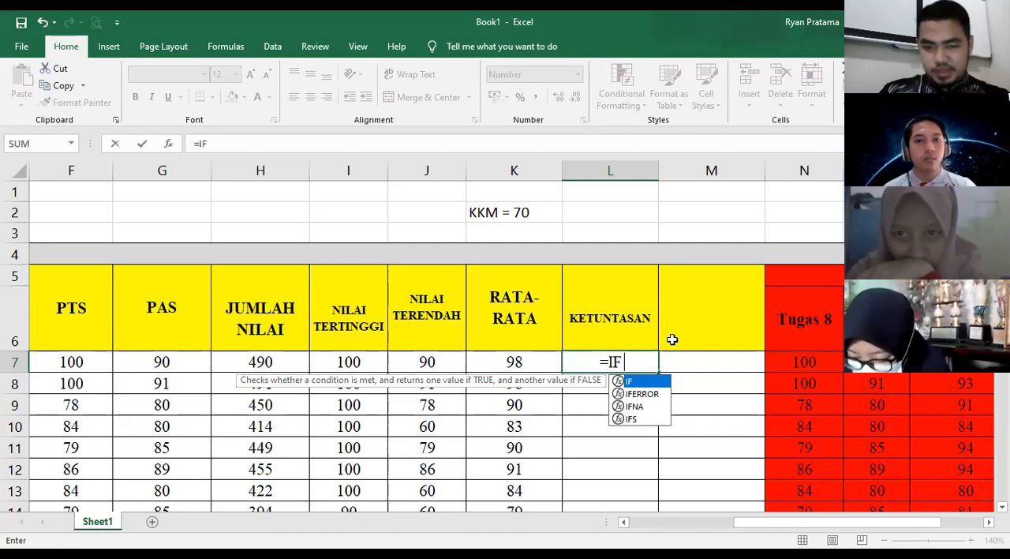
type("(")
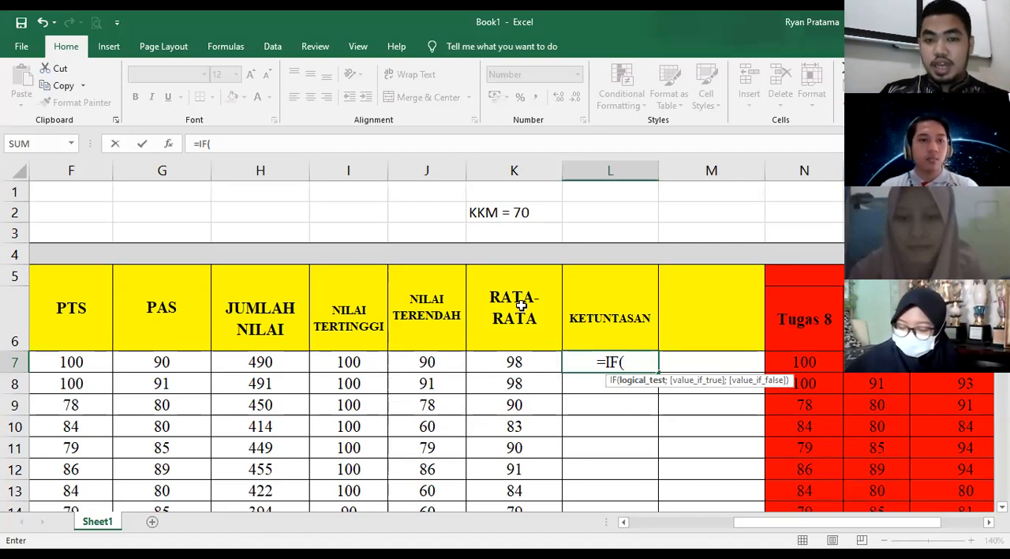
left_click(524, 362)
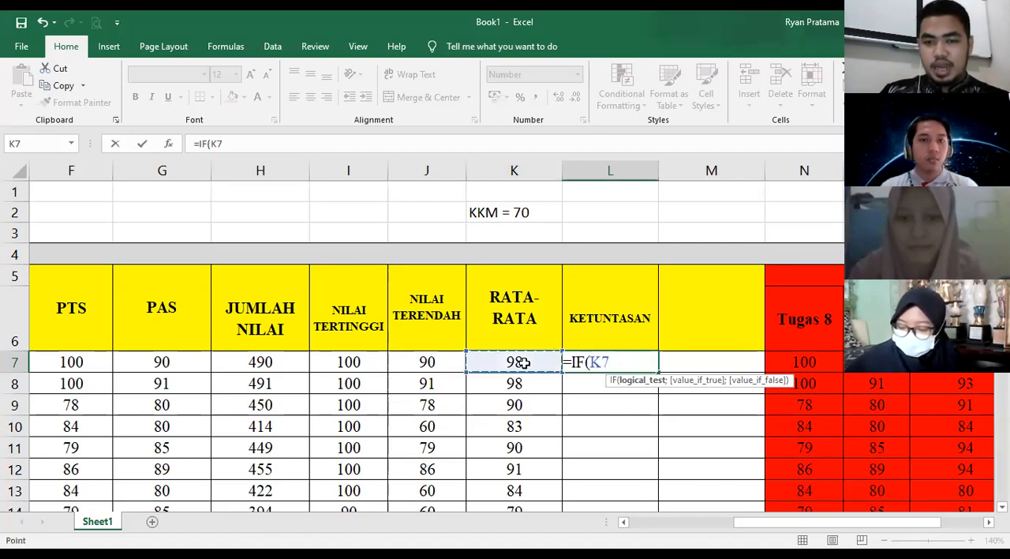
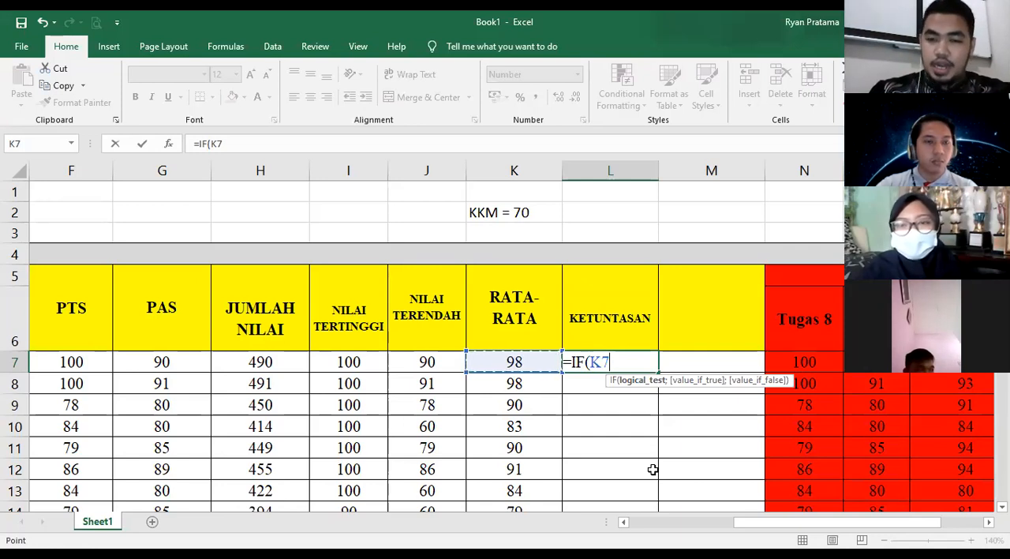
- Complete the IF formula's logical test in L7 as K7>70 and begin its value-if-true argument
type(">")
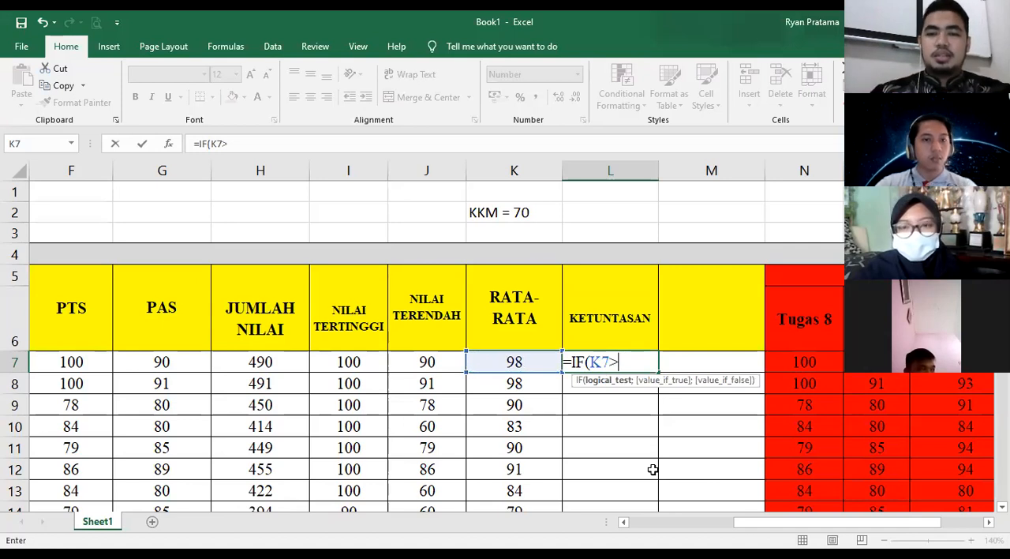
type("70")
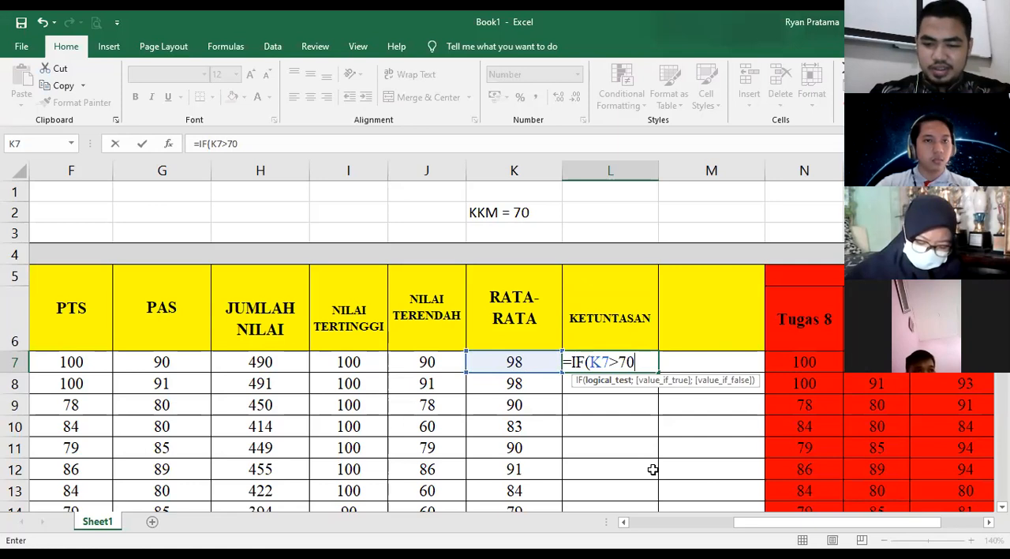
type(")")
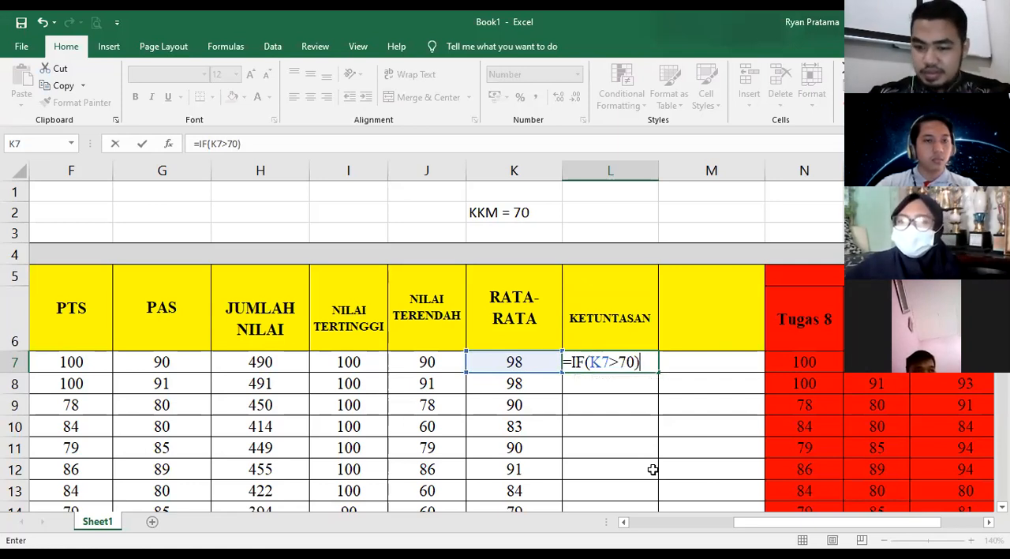
key("BackSpace")
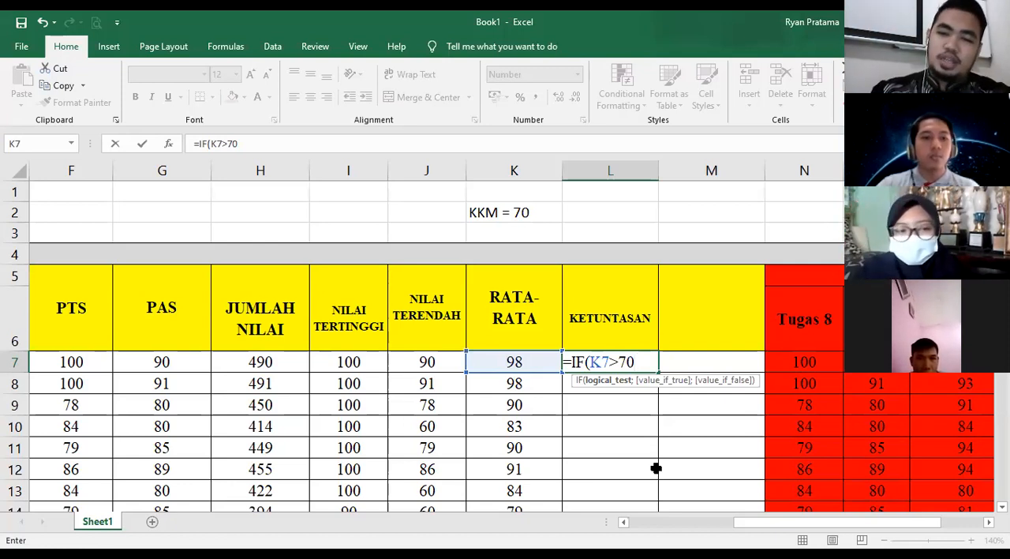
type(";")
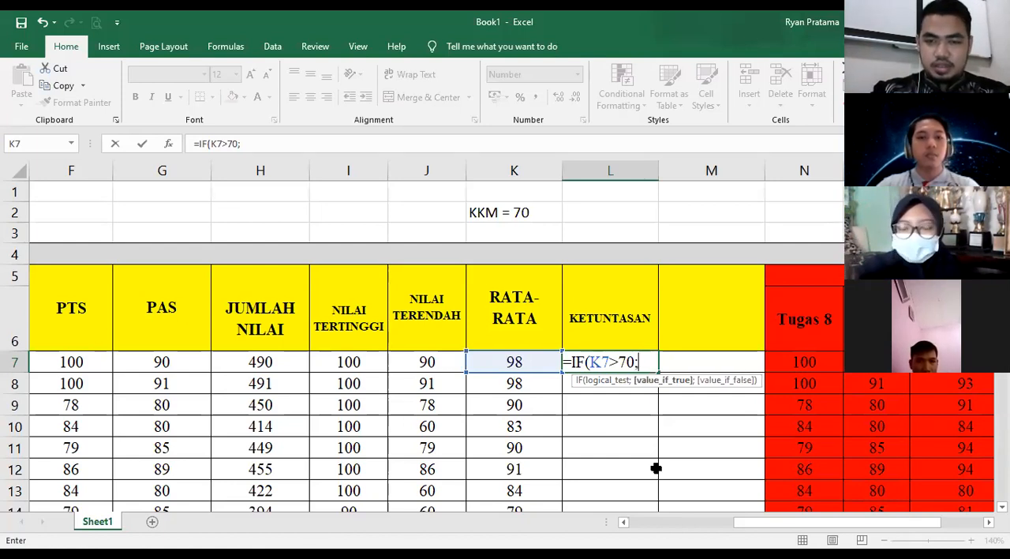
type("T")
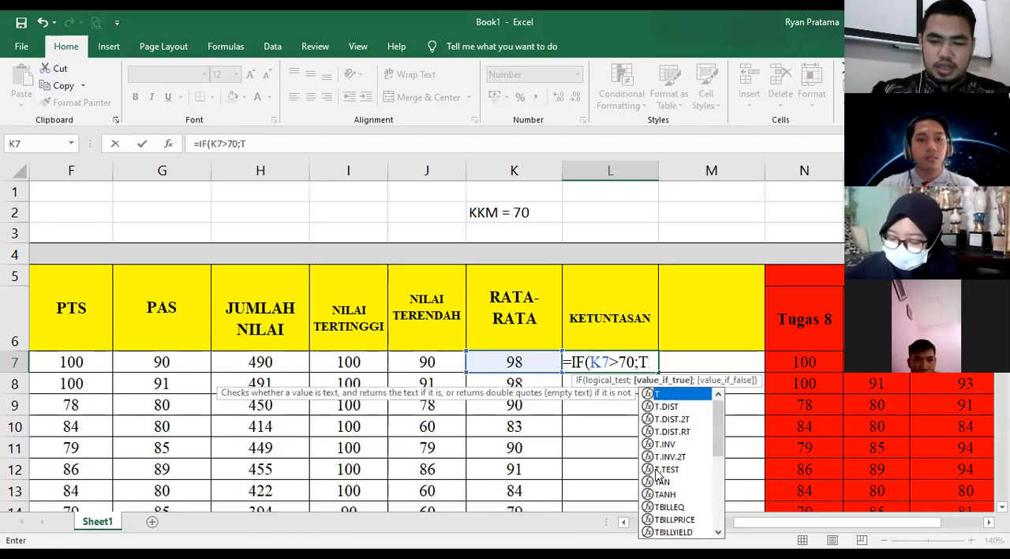
type("UNTAS")
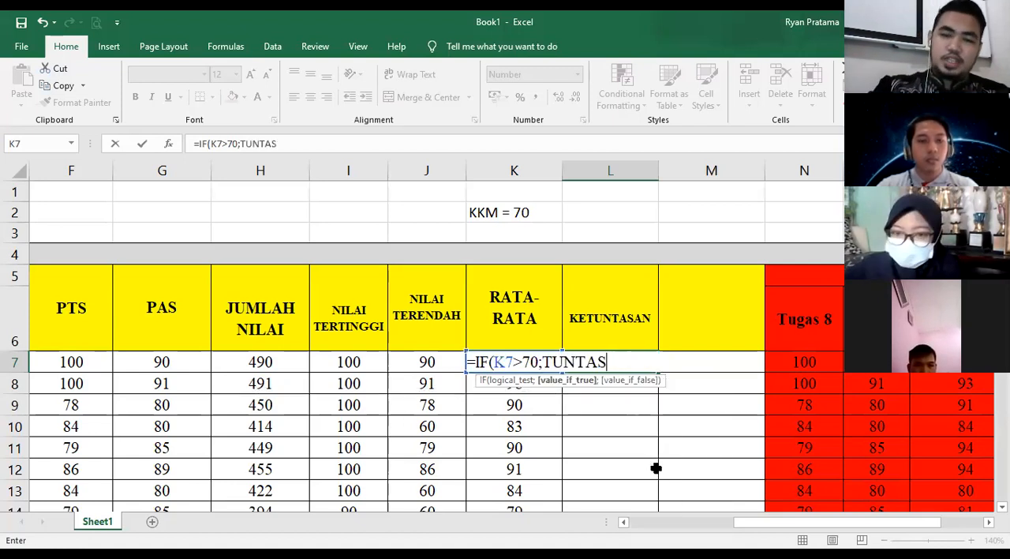
type(")")
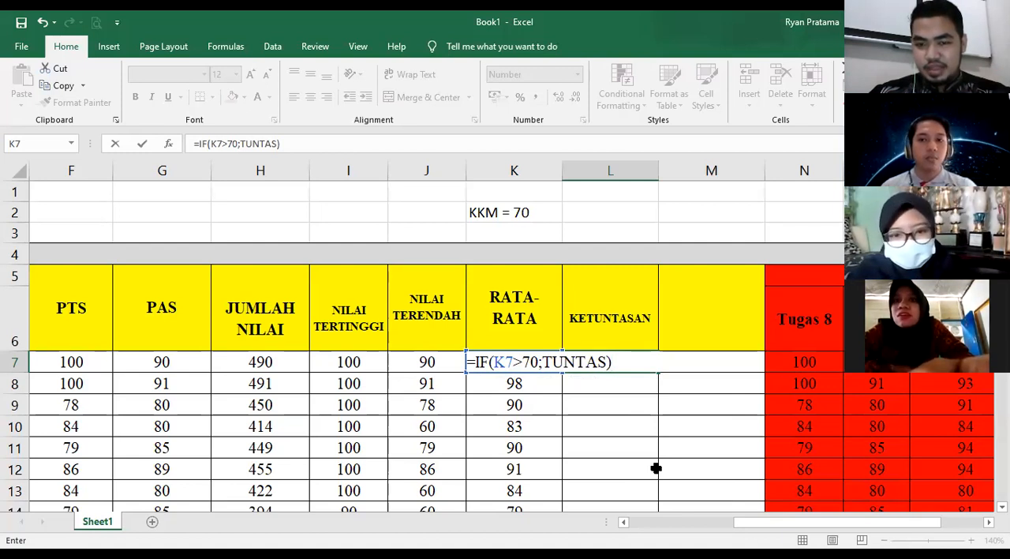
- Add TUNTAS without quotation marks as the value if true, then close and commit the IF formula in L7
key("Left")
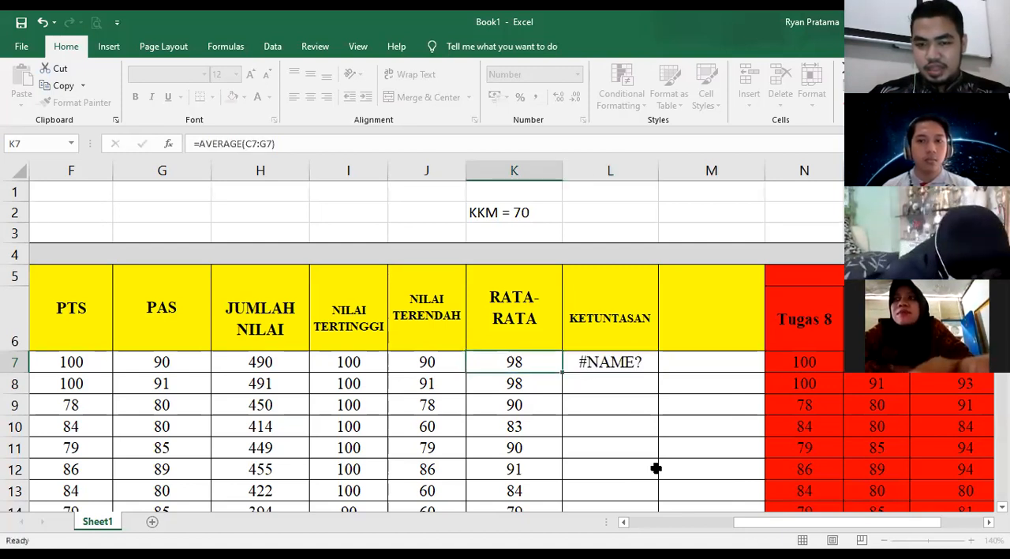
key("Right")
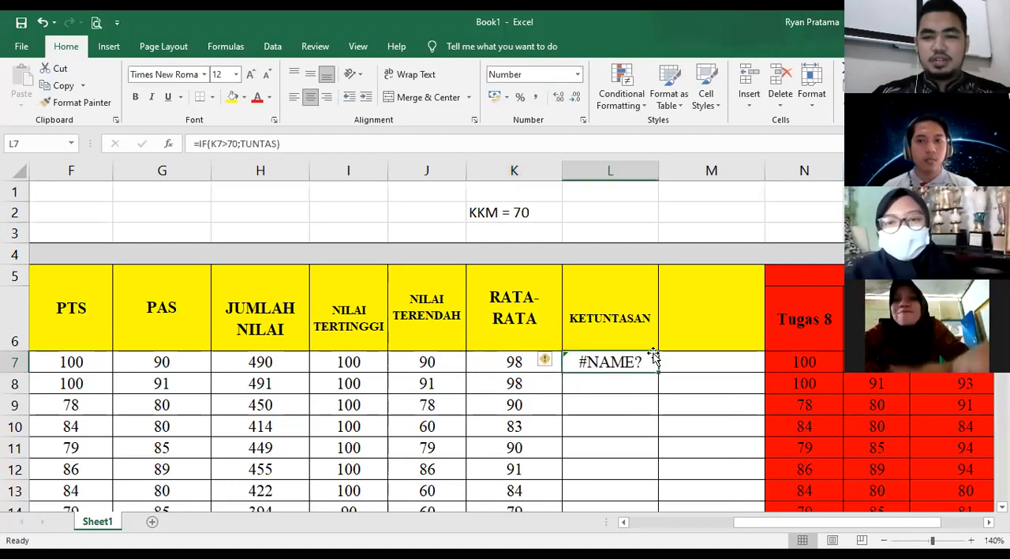
- Enclose TUNTAS in double quotation marks in the IF formula of L7
left_click(278, 143)
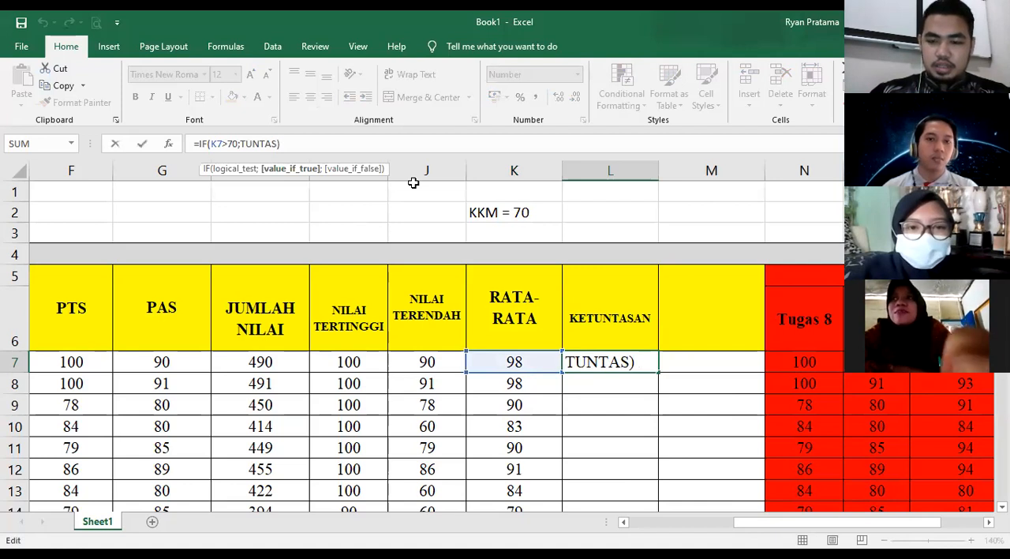
type("\"")
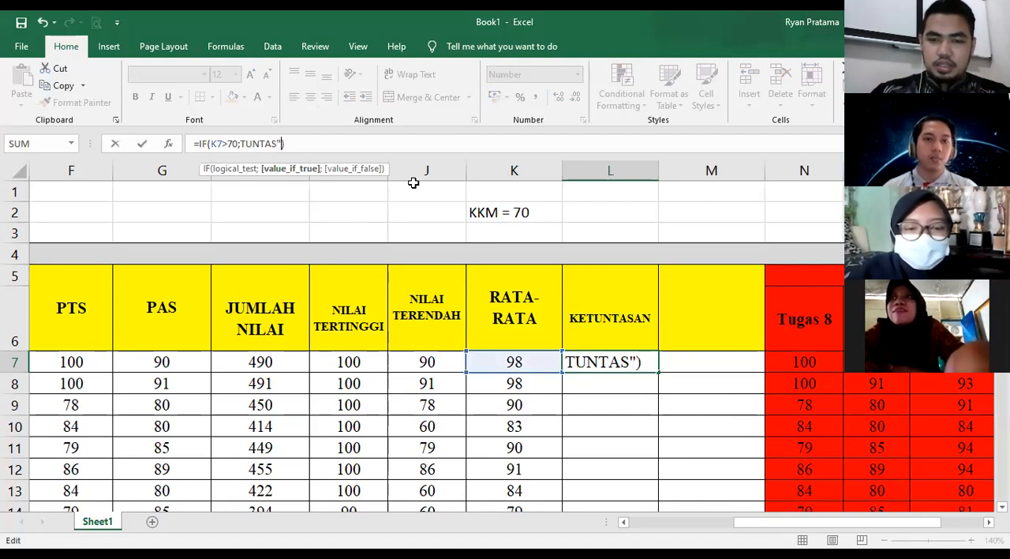
left_click(577, 362)
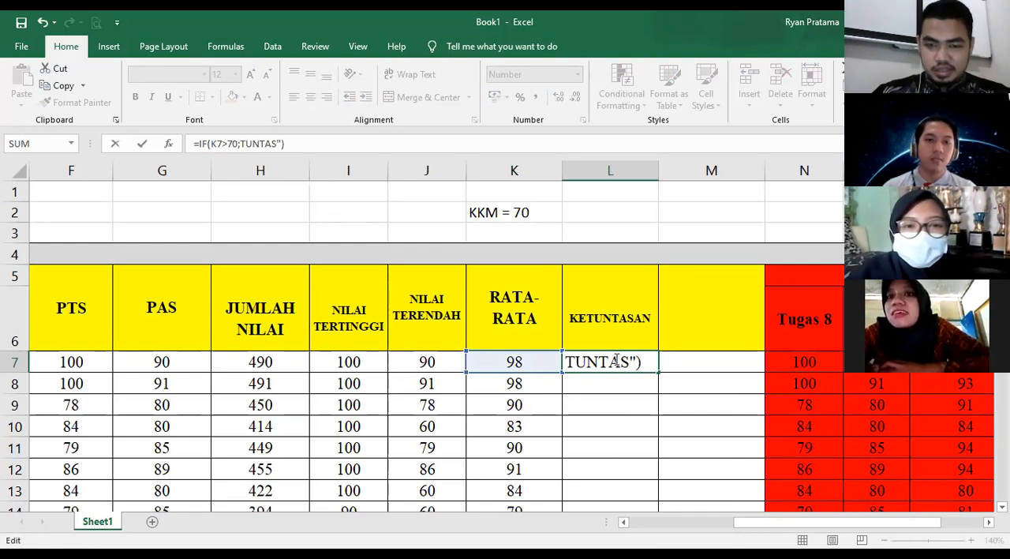
left_click(559, 368)
type("\"")
- Add "TIDAK TUNTAS" as the value if false in L7's IF formula and commit it
left_click(619, 363)
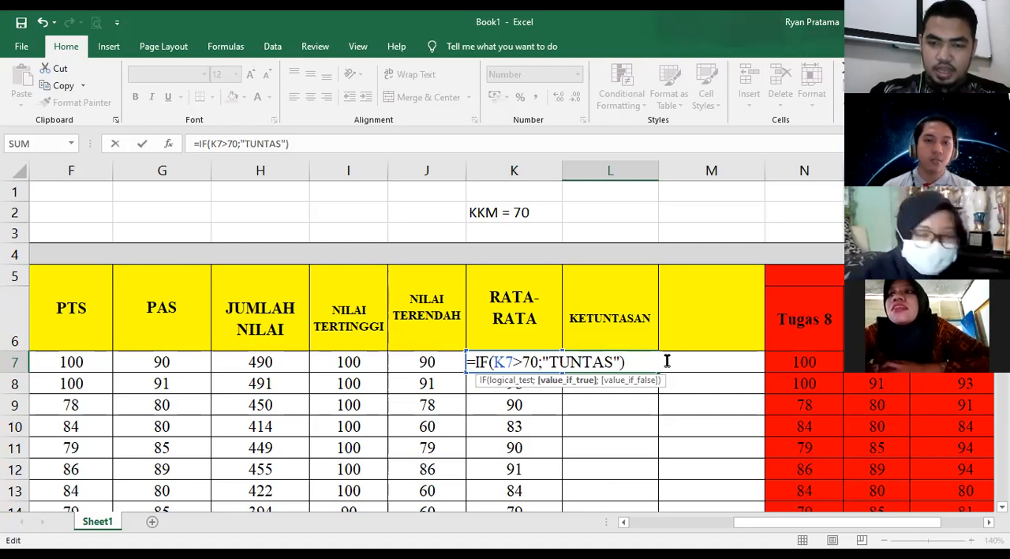
type(";")
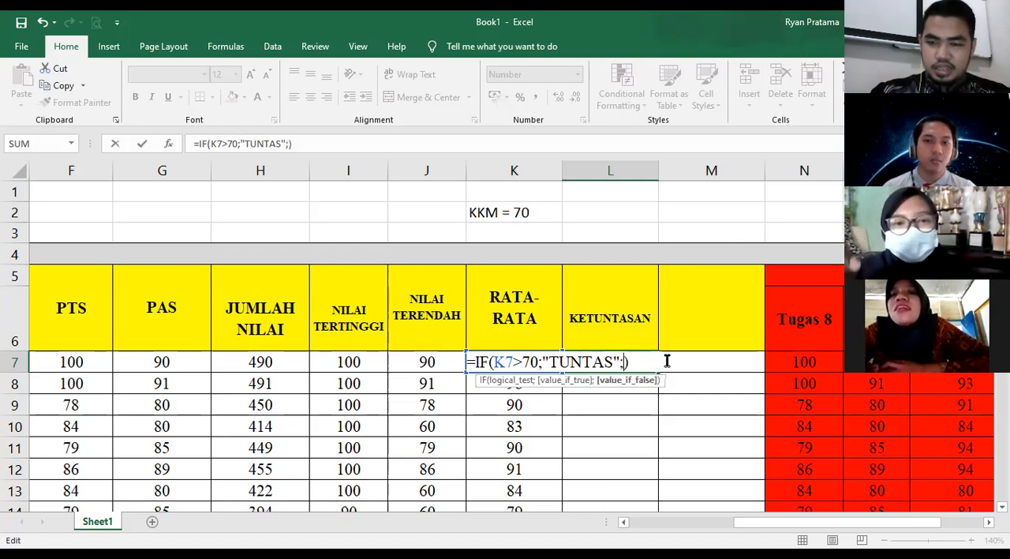
type("\"")
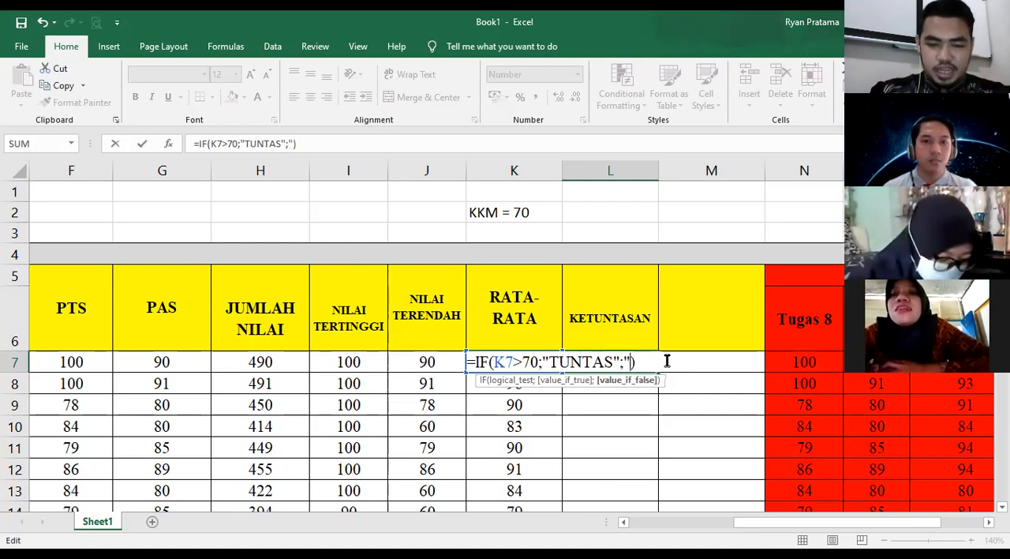
type("TIDAK TUNTA")
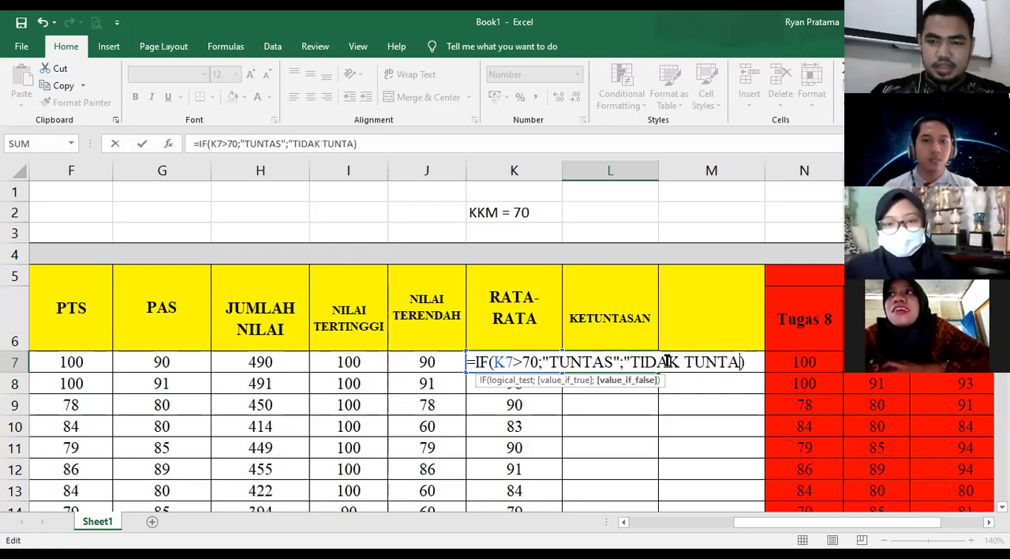
type("S\"")
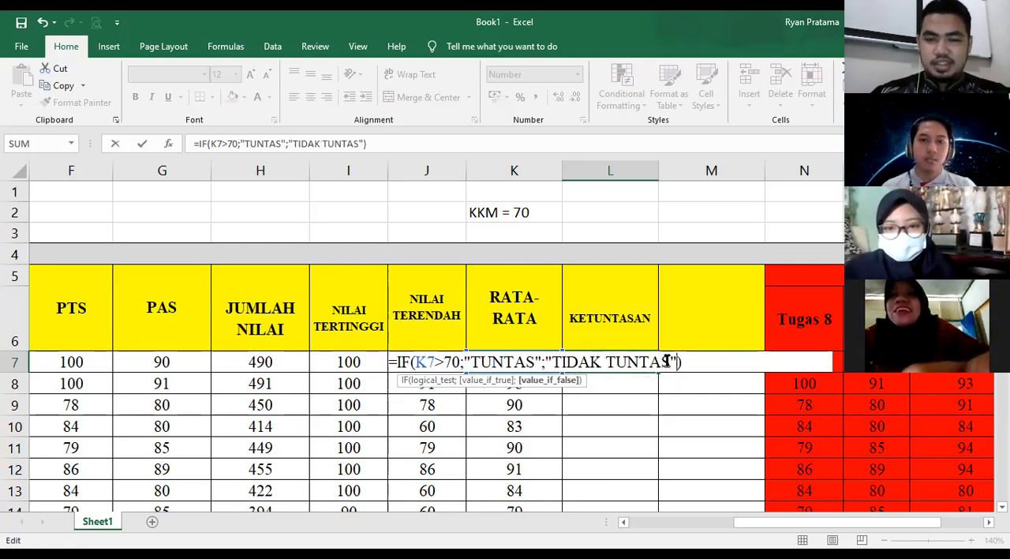
key("Return")
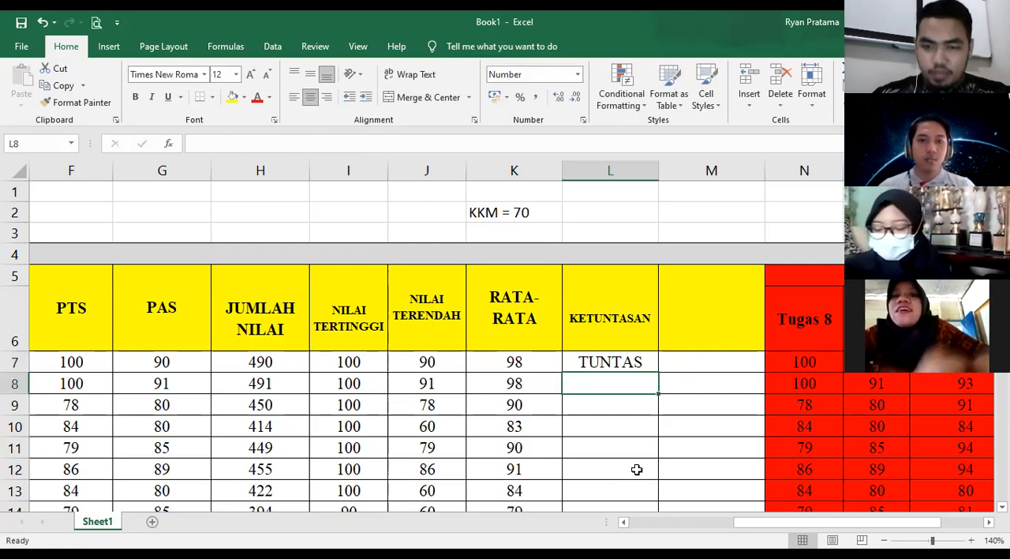
- Fill L7's IF formula down the KETUNTASAN column through row 40, widen column L to fit its text, and check K22
left_click(626, 357)
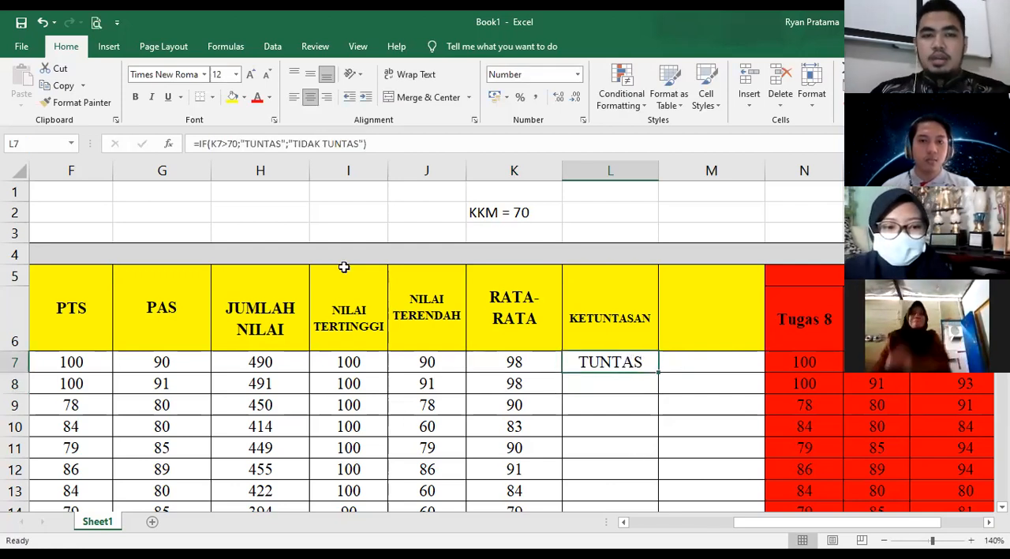
double_click(657, 372)
scroll(695, 378, "down", 3)
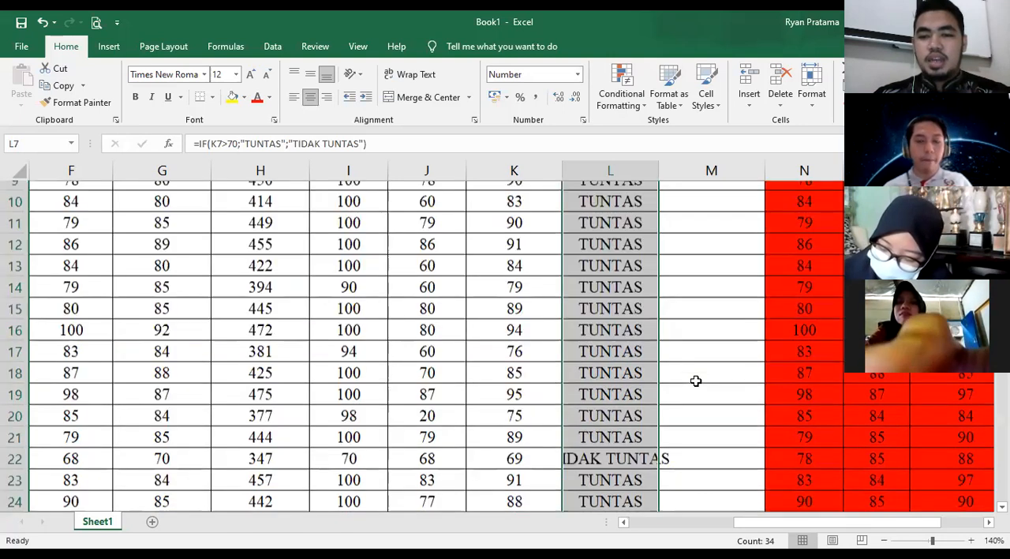
scroll(545, 327, "down", 2)
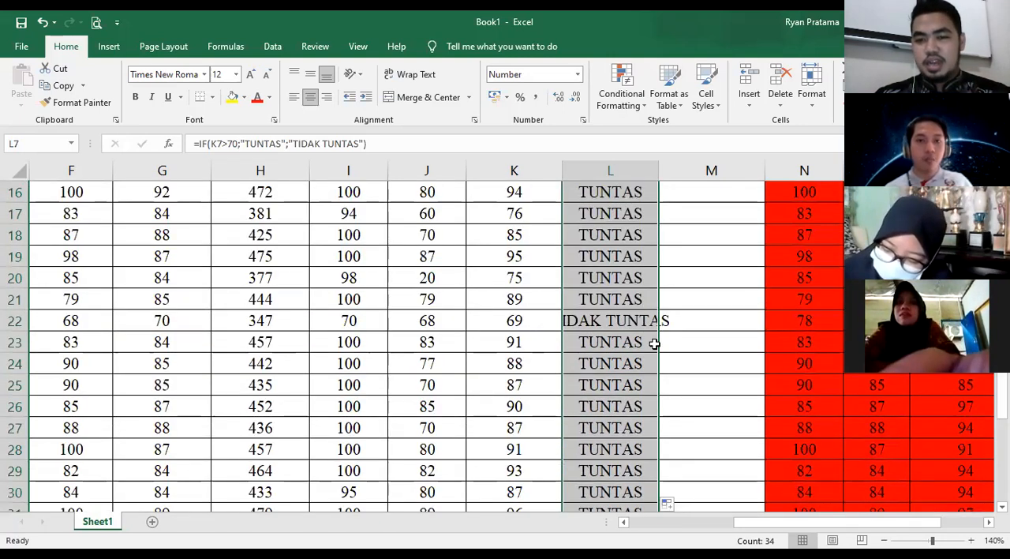
left_click(532, 318)
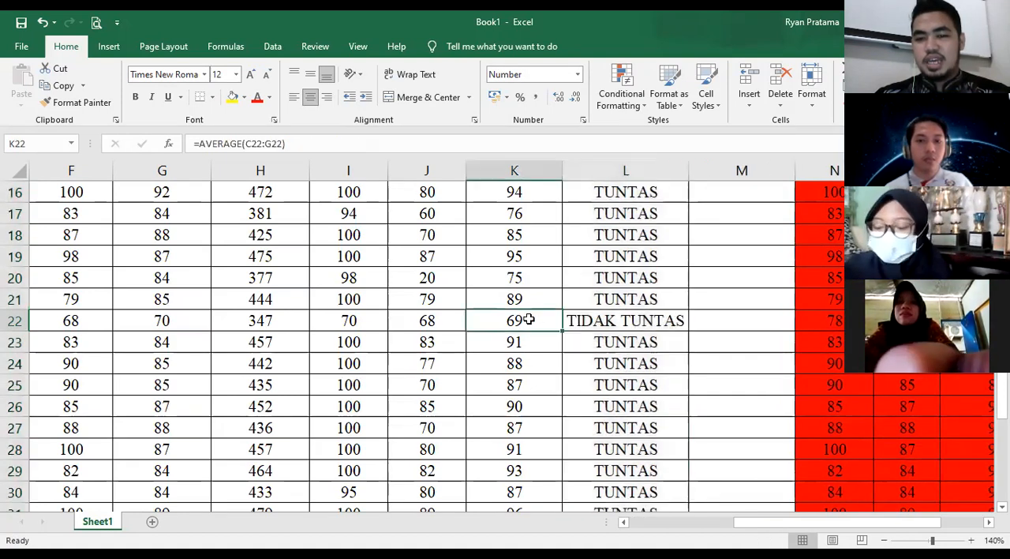
- Clear the contents of the surplus cells I37:L40 below the last student row
scroll(639, 339, "down", 4)
scroll(640, 348, "down", 2)
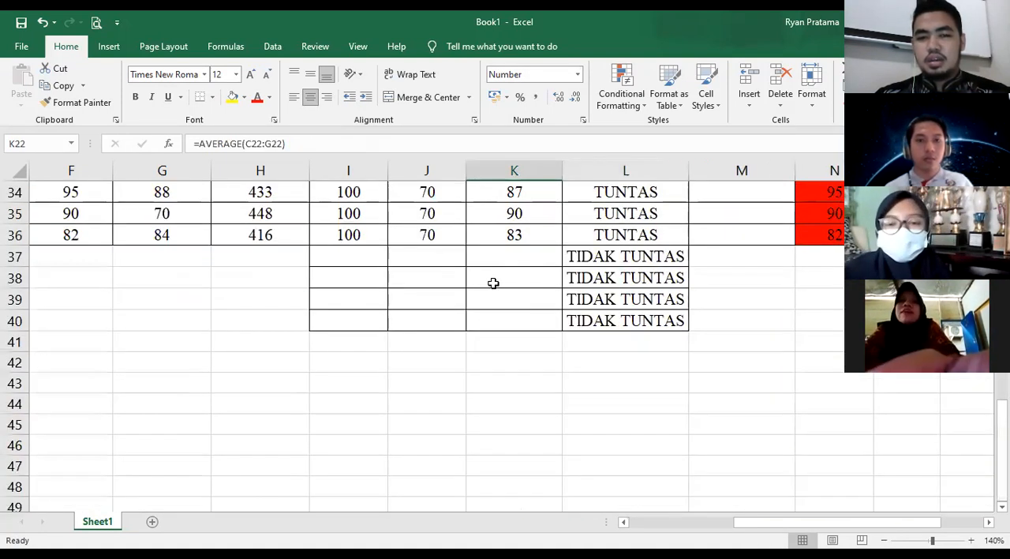
left_click_drag(348, 256, 641, 322)
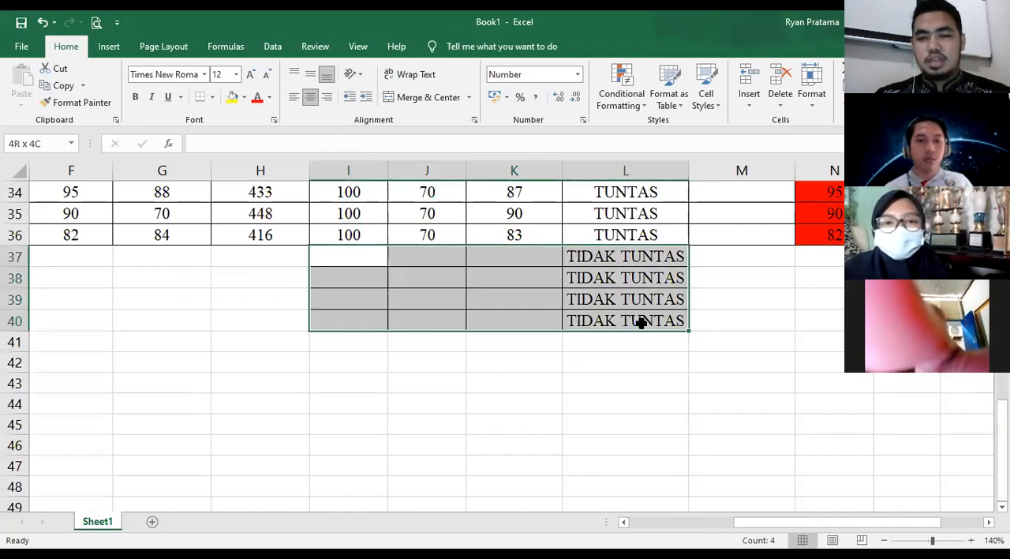
right_click(717, 371)
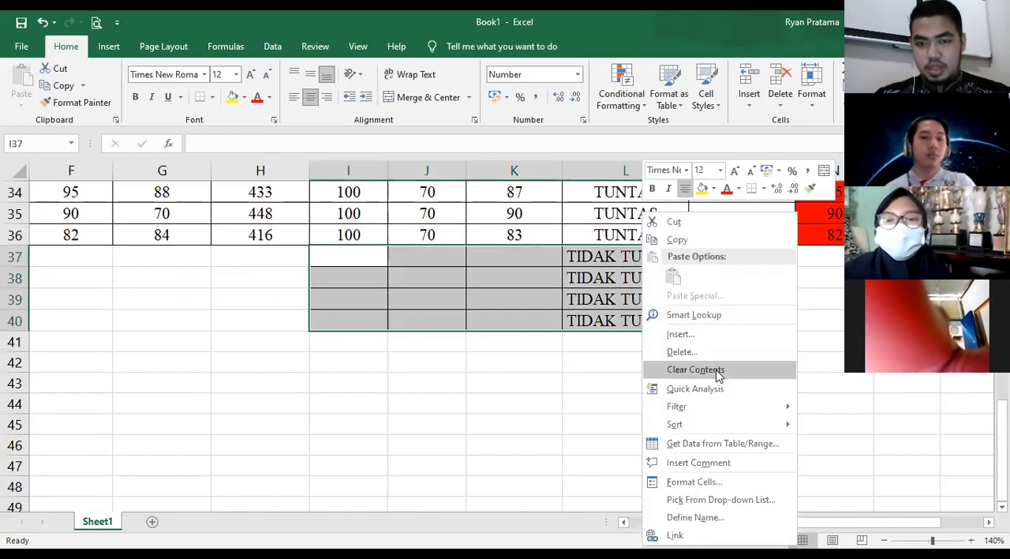
left_click(697, 370)
left_click(681, 407)
- Review the filled KETUNTASAN column and the IF formula in L7, including its 70 threshold and both result texts
scroll(694, 416, "up", 10)
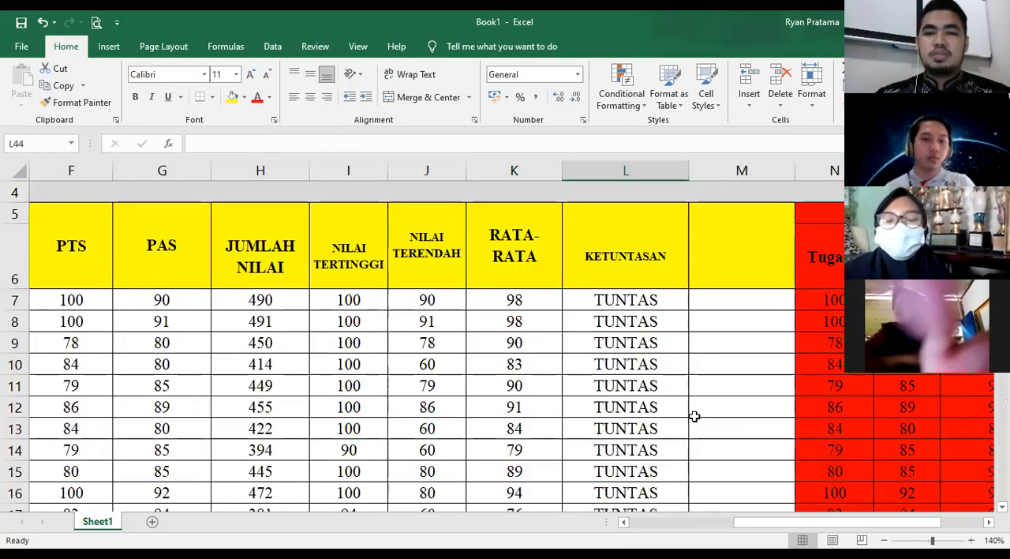
scroll(644, 352, "down", 2)
scroll(644, 299, "up", 2)
left_click(644, 299)
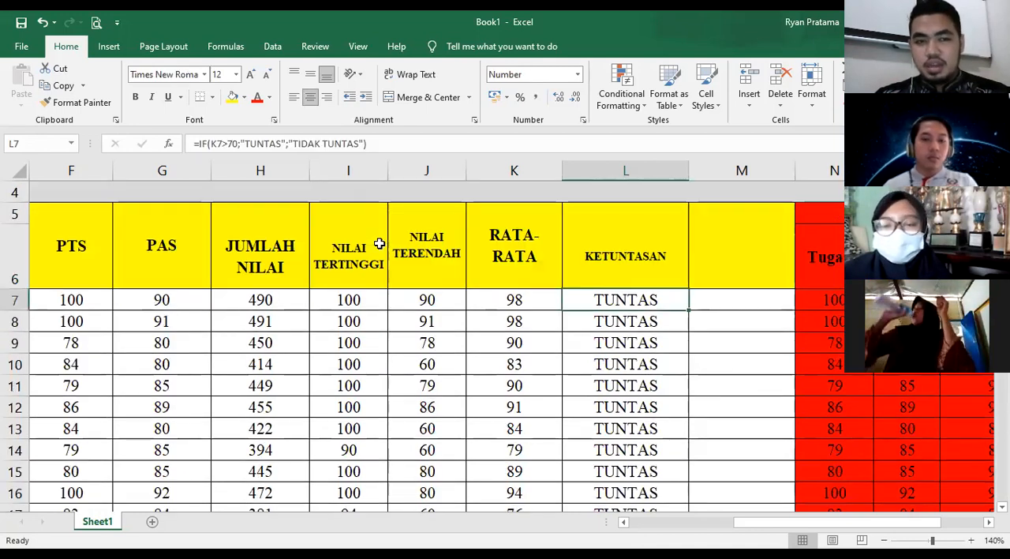
left_click(384, 143)
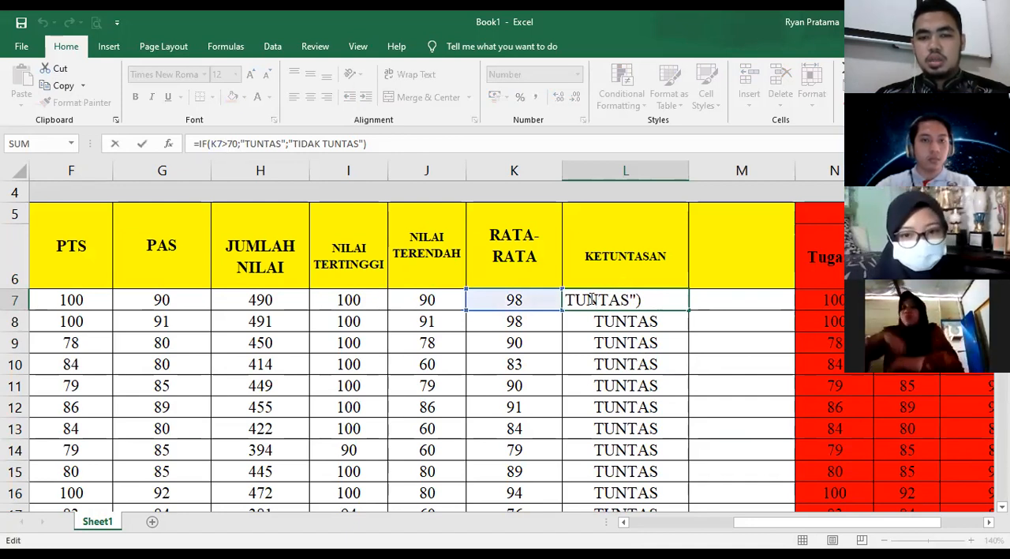
left_click(525, 300)
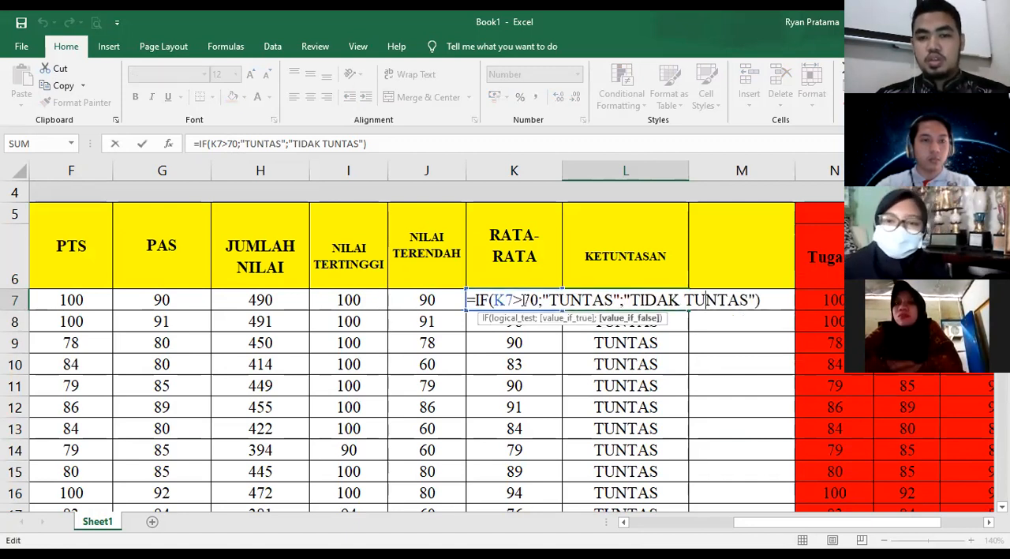
double_click(533, 299)
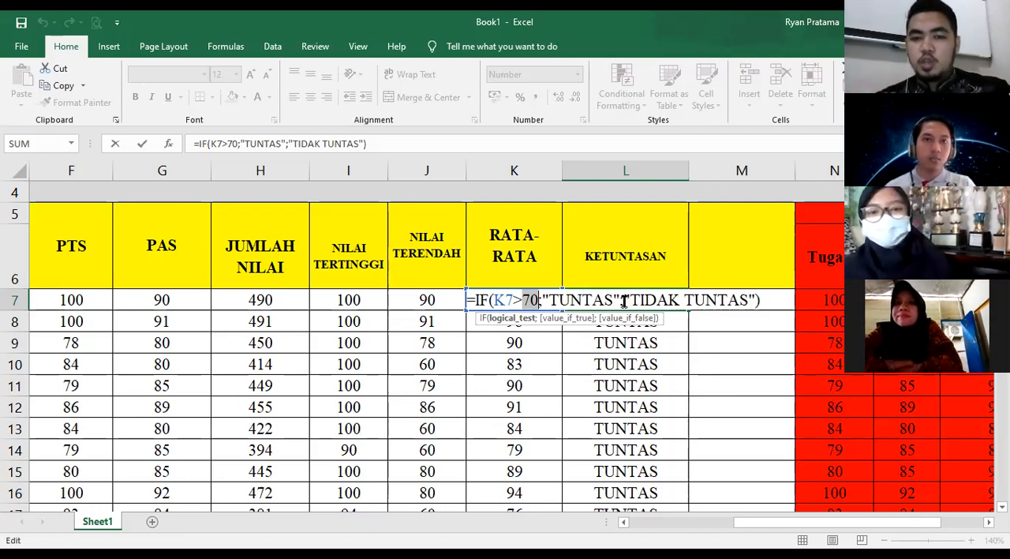
left_click(624, 300)
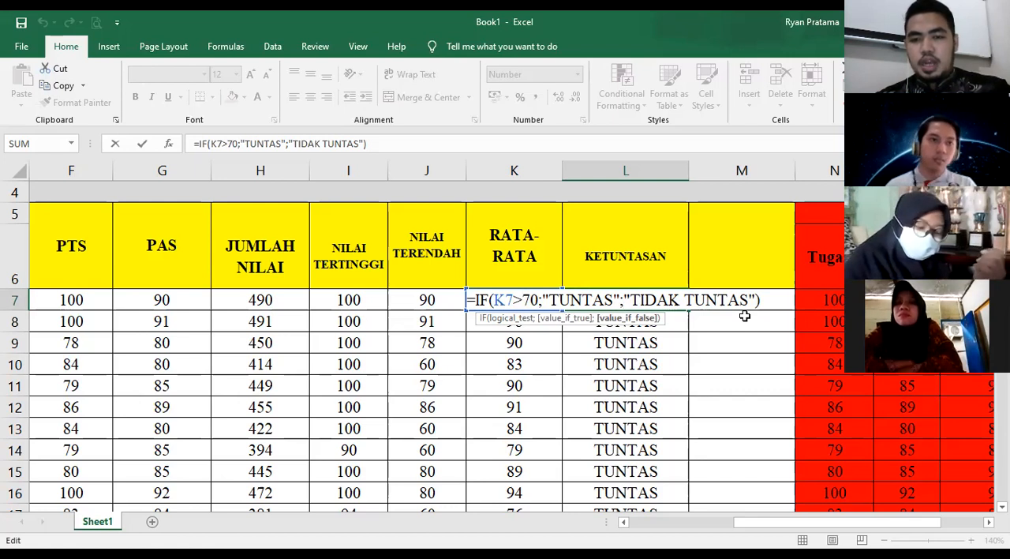
key("Return")
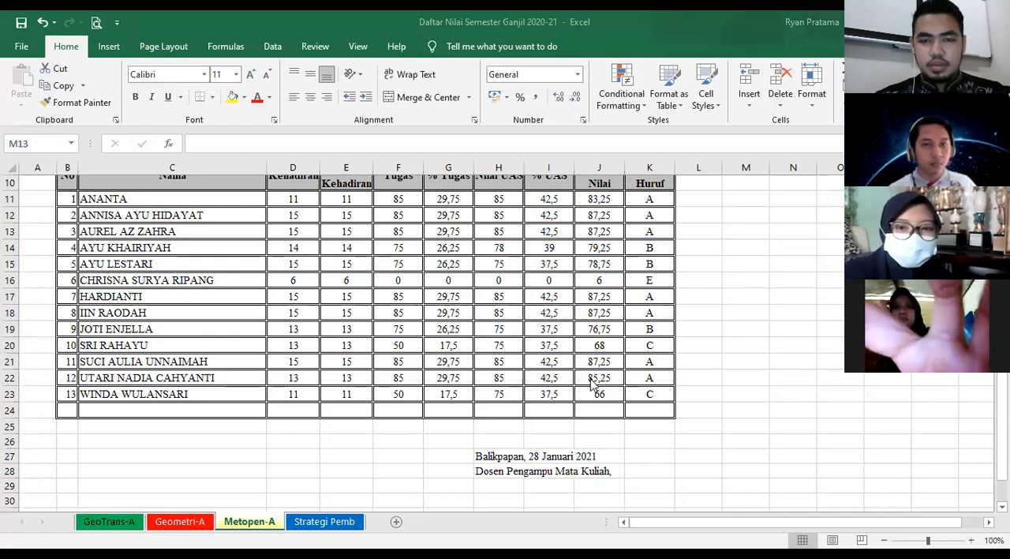
- Look through the Metopen-A grade sheet from its title block down to the last student row
scroll(593, 382, "up", 1)
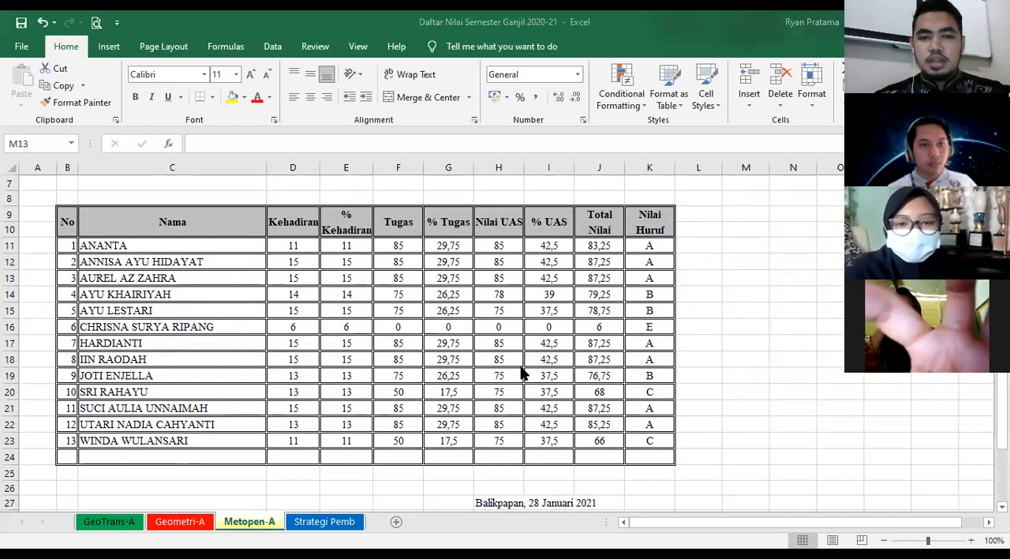
scroll(521, 374, "up", 2)
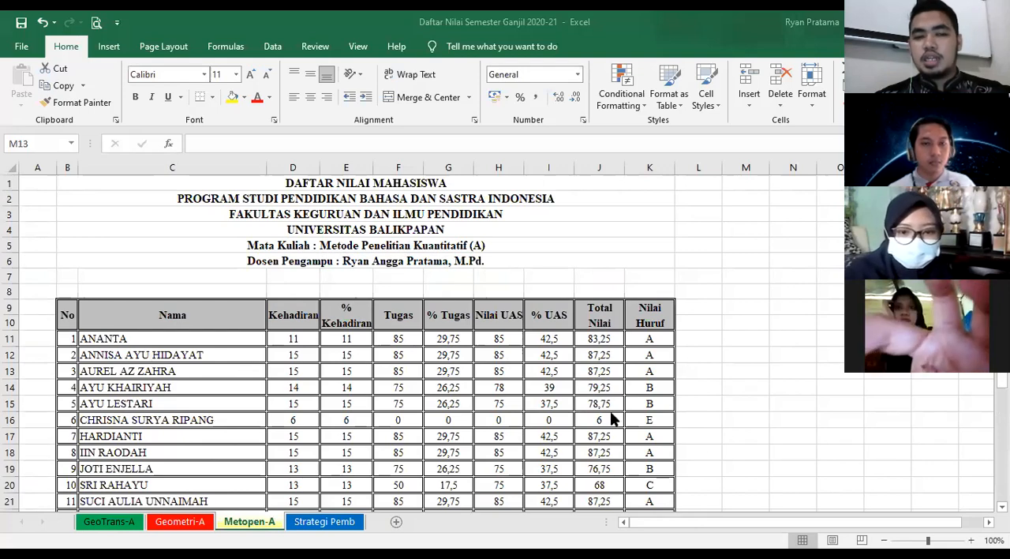
scroll(497, 337, "up", 2)
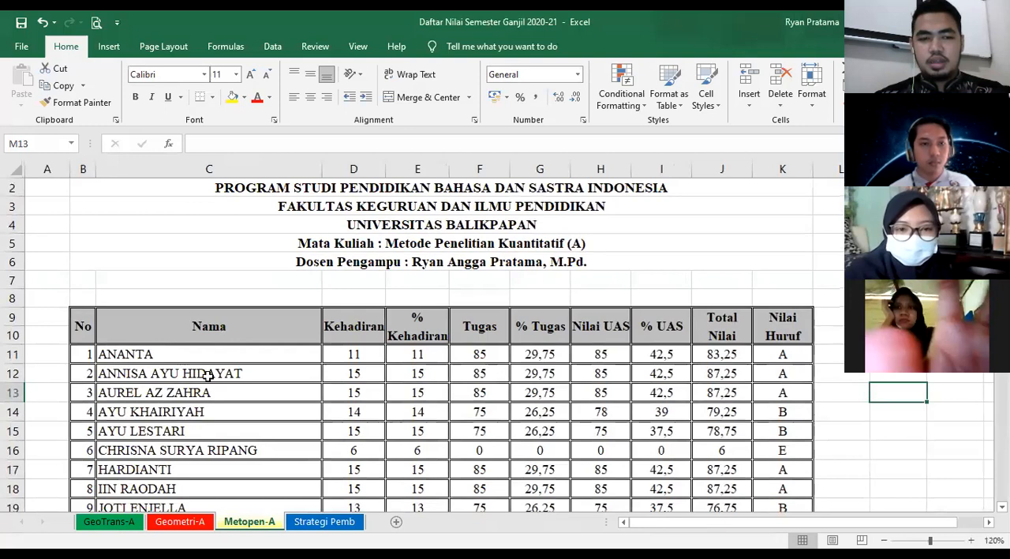
left_click(146, 357)
left_click(161, 375)
left_click(168, 395)
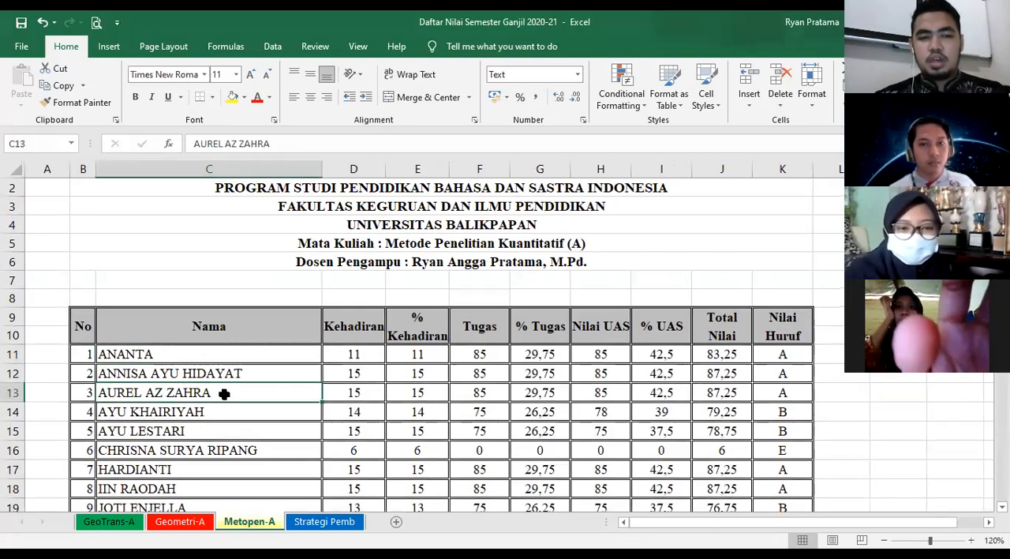
scroll(224, 394, "down", 1)
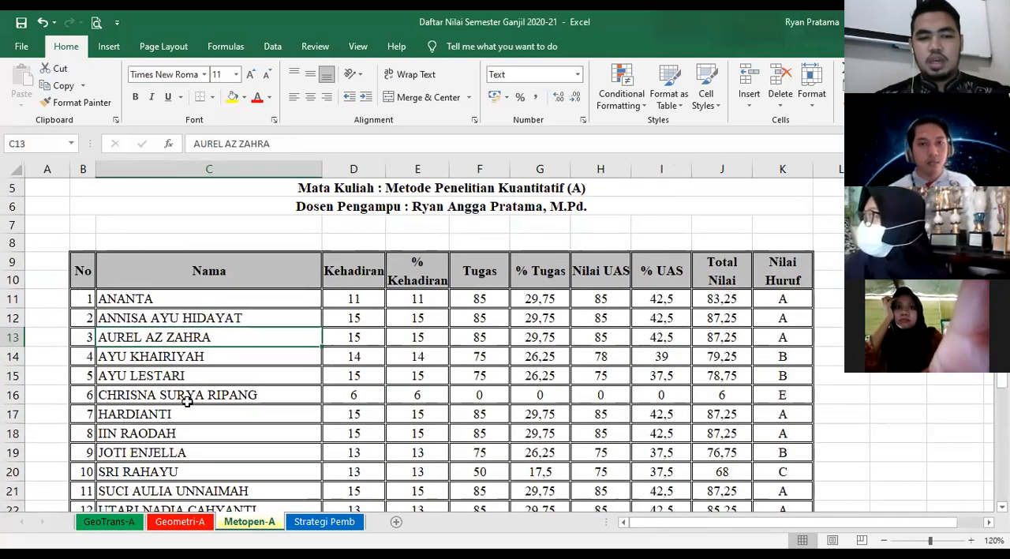
scroll(187, 401, "down", 1)
- Examine the nested IF formula behind the Nilai Huruf grade in K11 without changing it
left_click(783, 244)
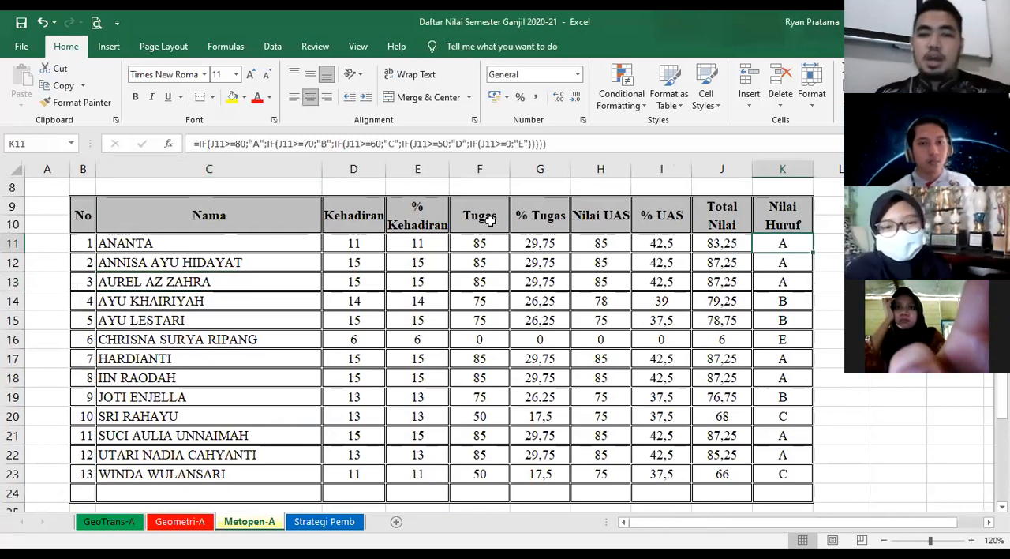
left_click_drag(735, 526, 780, 527)
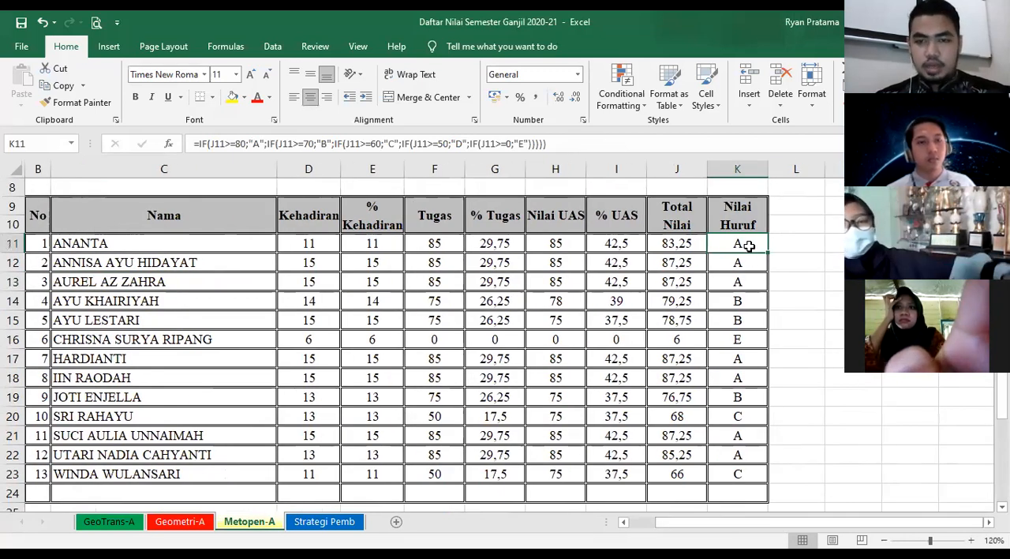
left_click(556, 144)
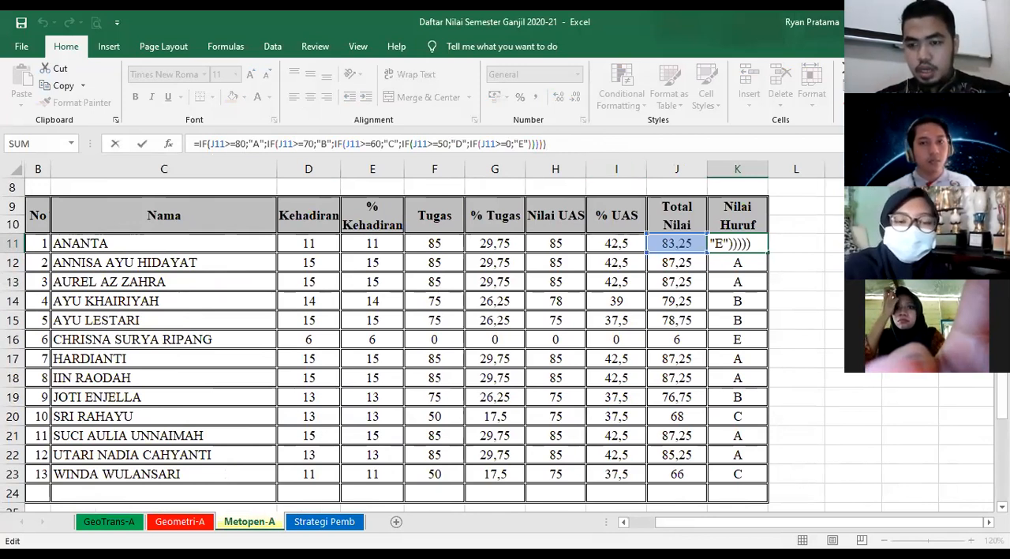
left_click(817, 458)
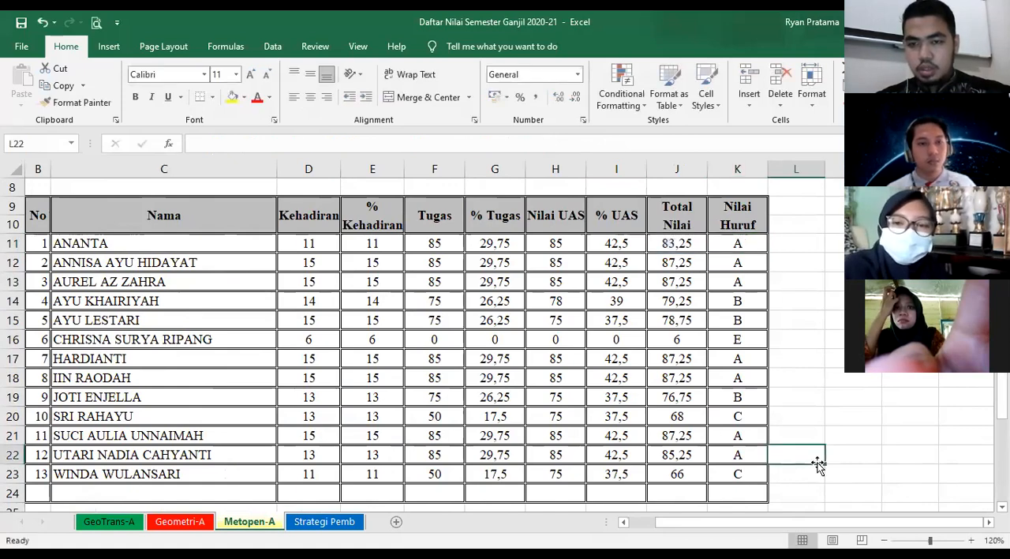
- Compare the nested IF formulas in Nilai Huruf cells K16, K20, K19, K22 and K11
left_click(972, 540)
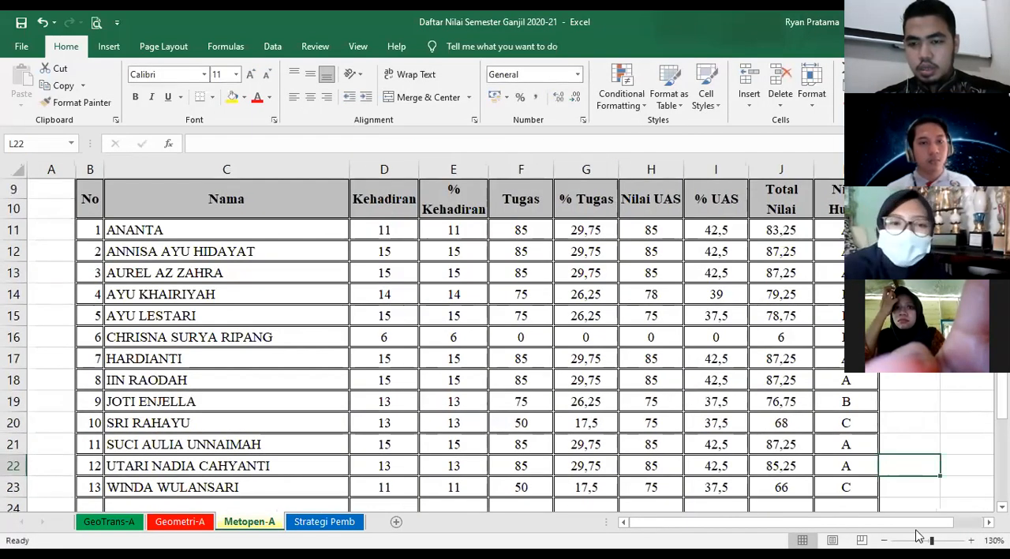
scroll(913, 495, "right", 1)
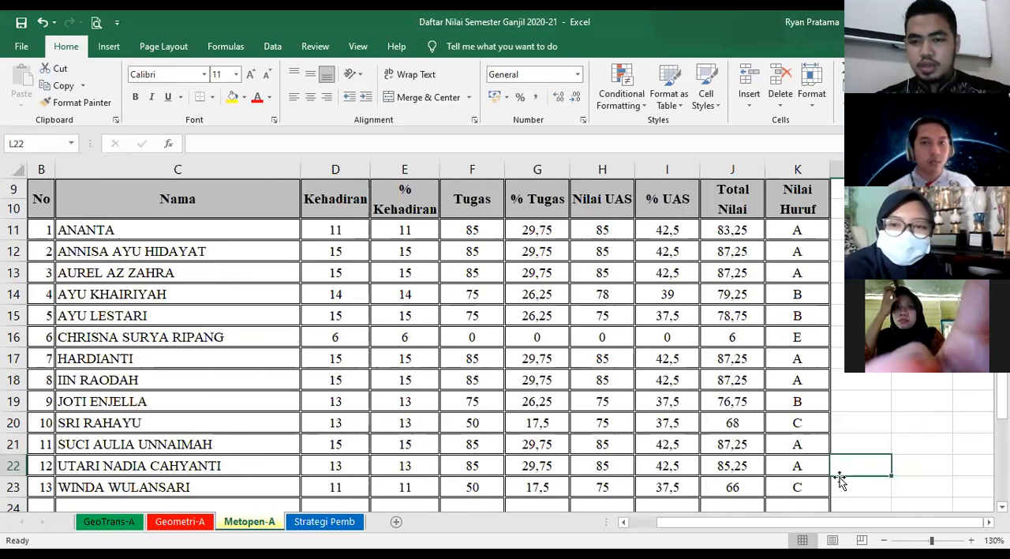
left_click(791, 340)
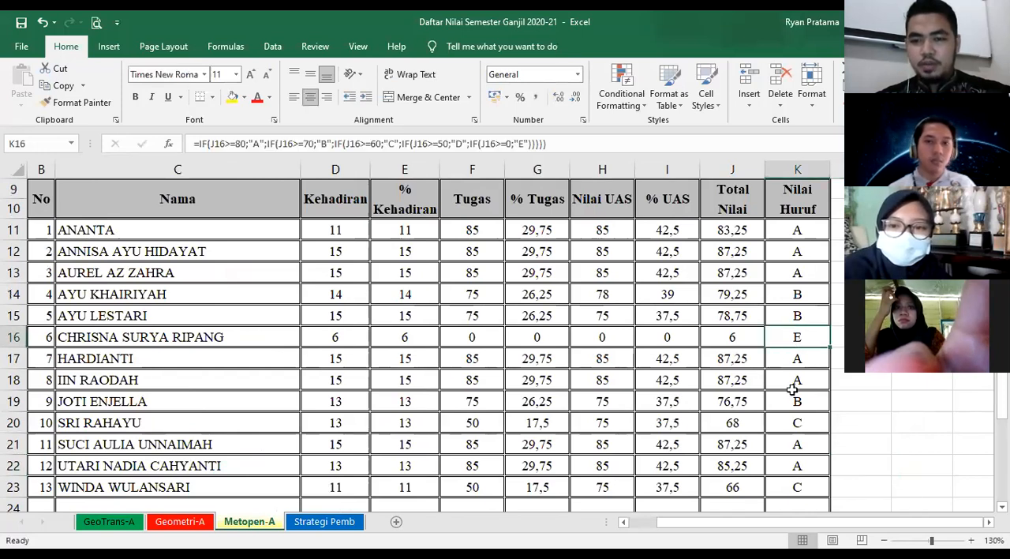
left_click(804, 426)
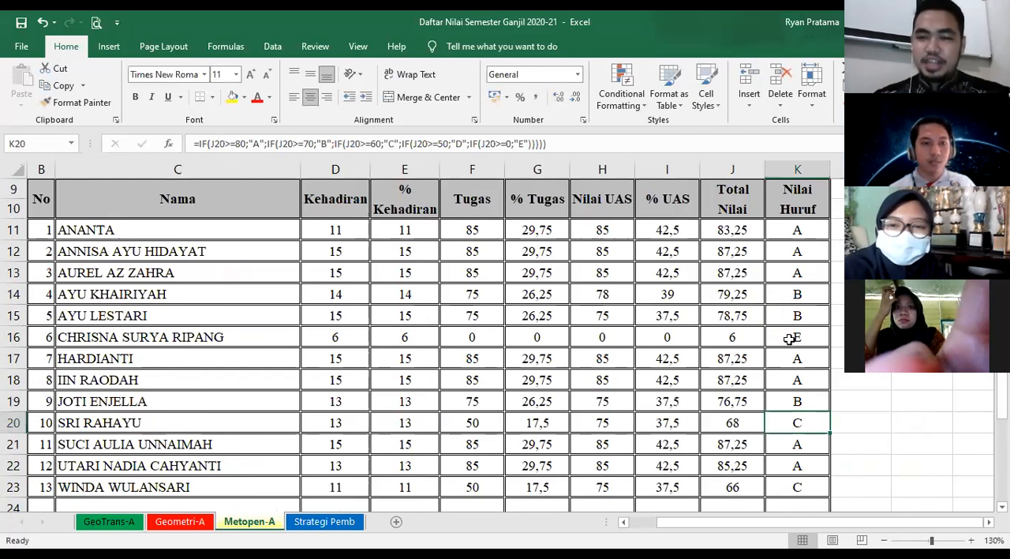
left_click(790, 401)
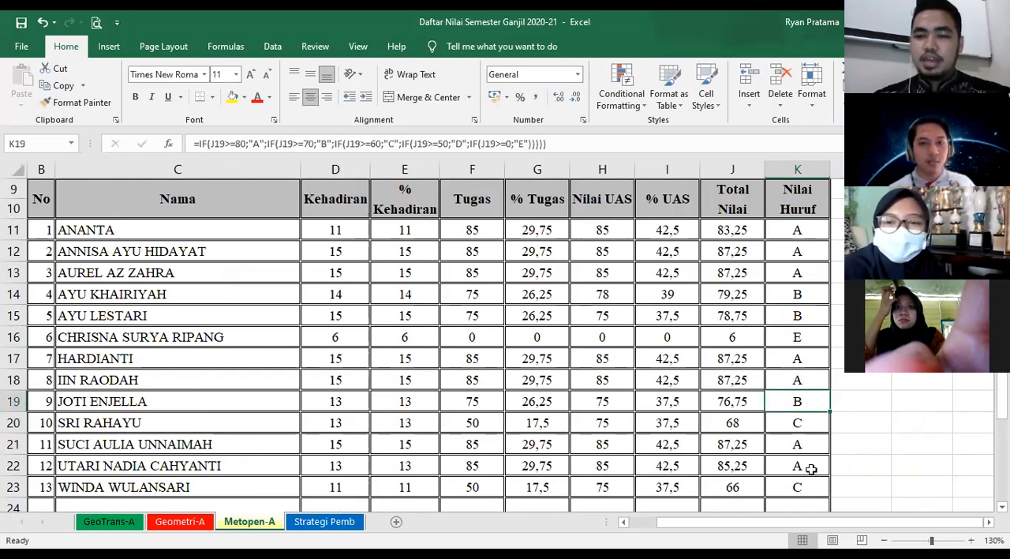
left_click(810, 469)
left_click(786, 229)
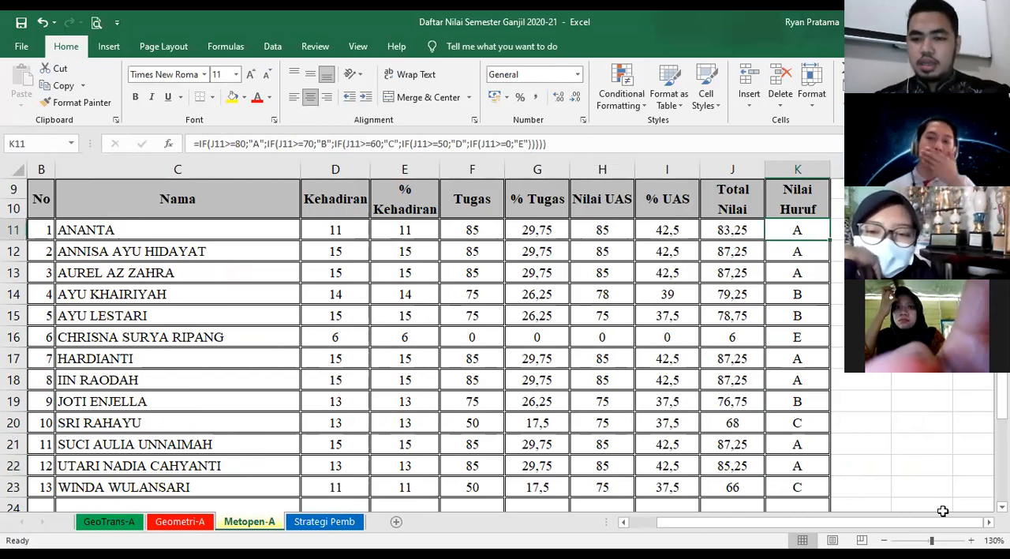
- Examine how K11's nested IF formula tests the Total Nilai in J11 to assign a letter grade
key("Right")
key("Right")
key("Right")
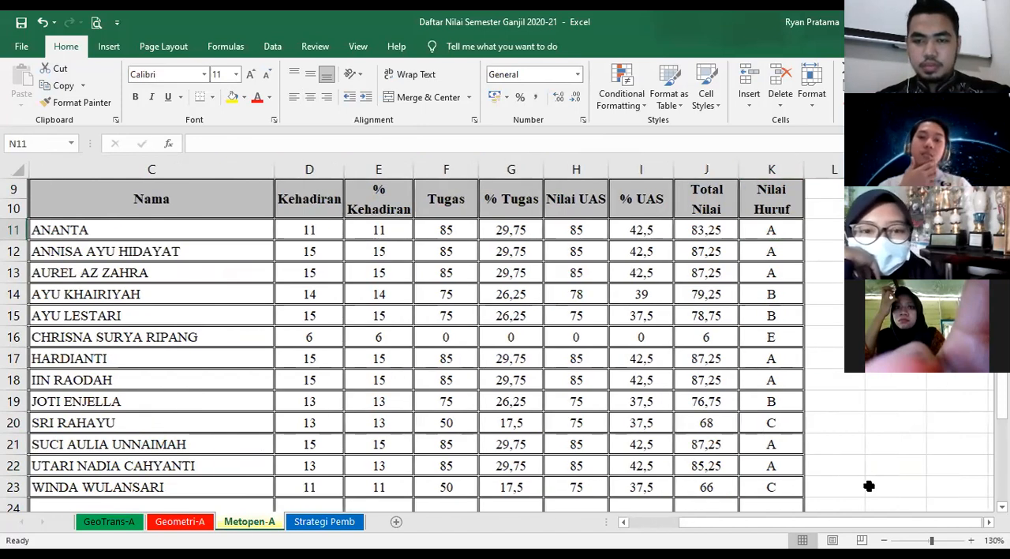
key("Right")
key("Right")
left_click(505, 230)
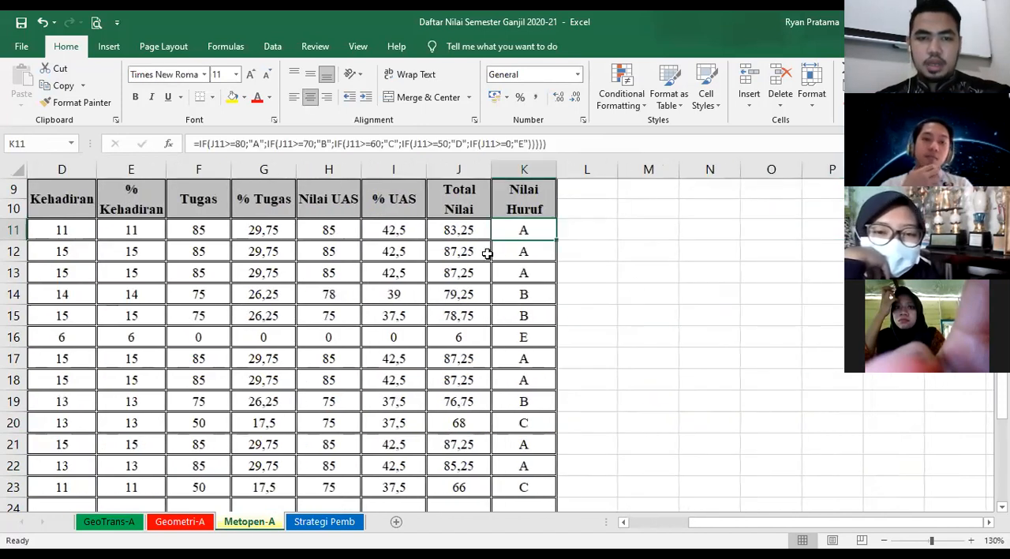
left_click(639, 262)
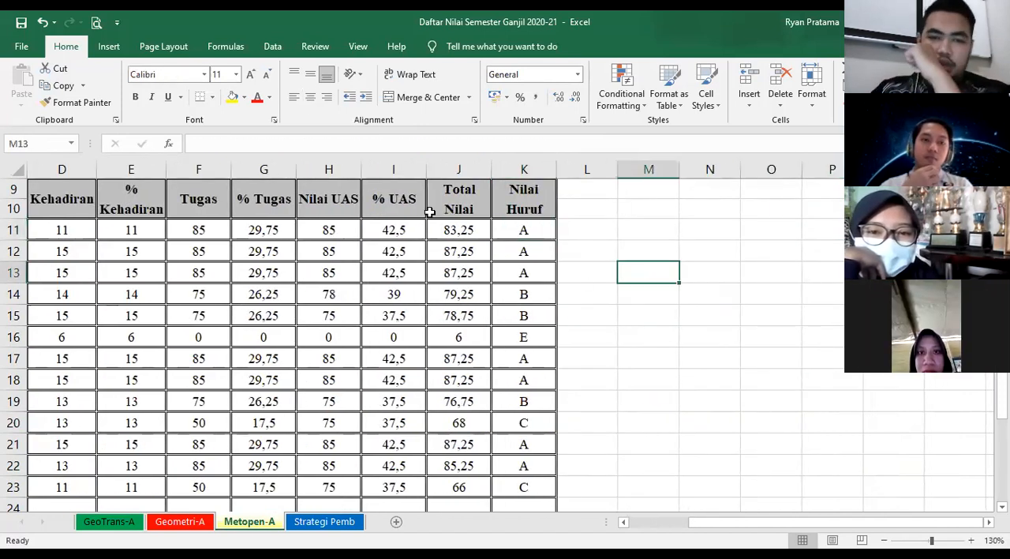
left_click(448, 193)
left_click(460, 230)
left_click(521, 229)
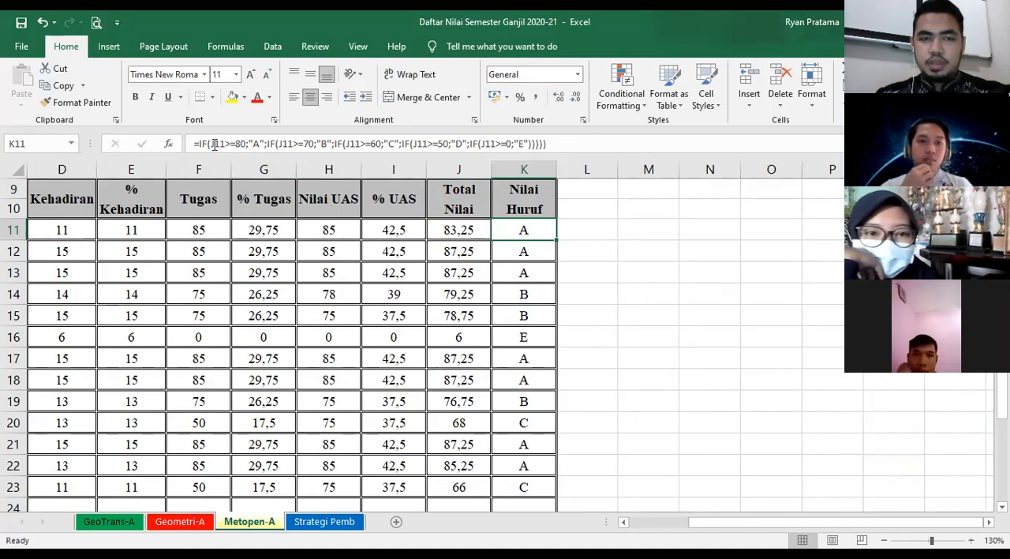
left_click(273, 150)
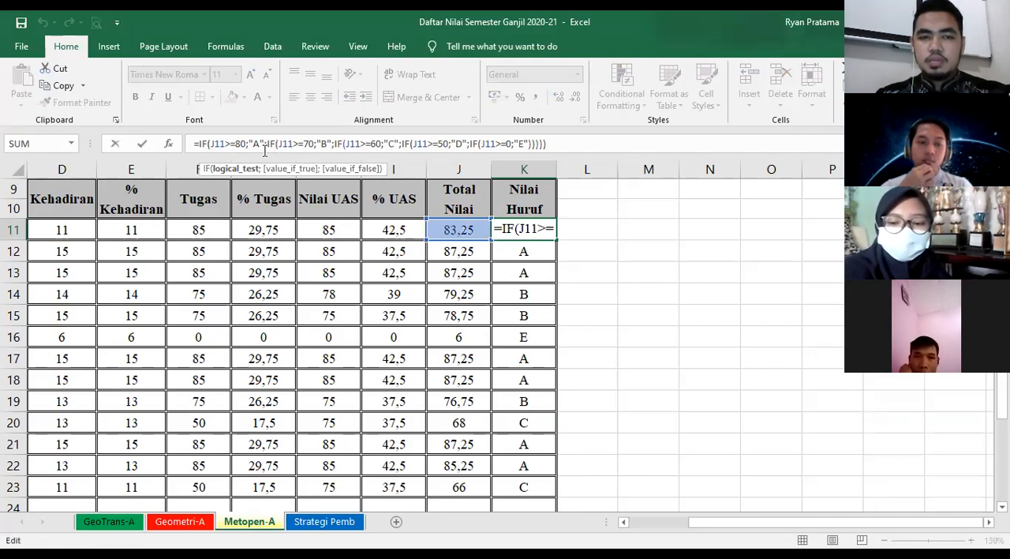
- List the letter grades A, B, C, D and E in cells M11 to M15 beside the table
left_click(632, 230)
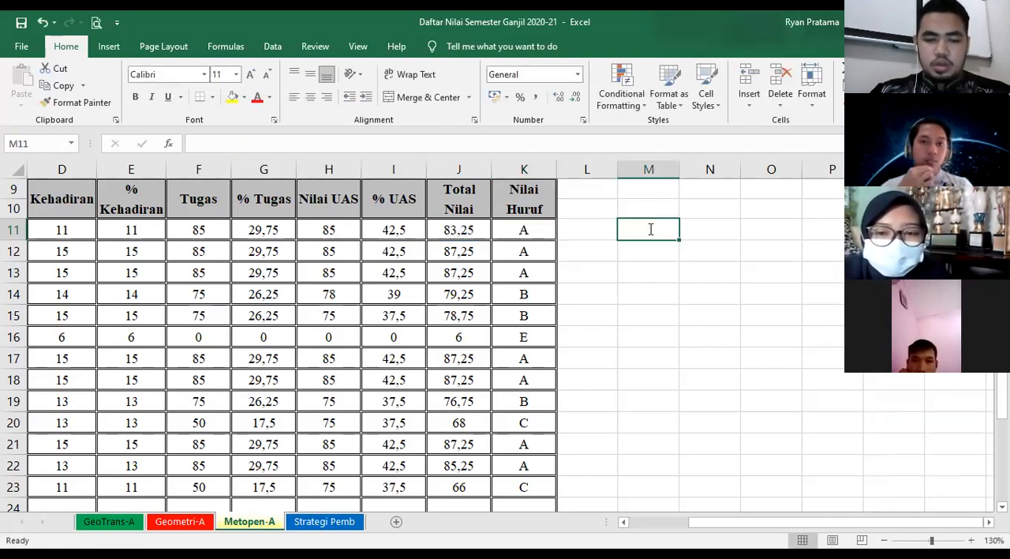
type("a")
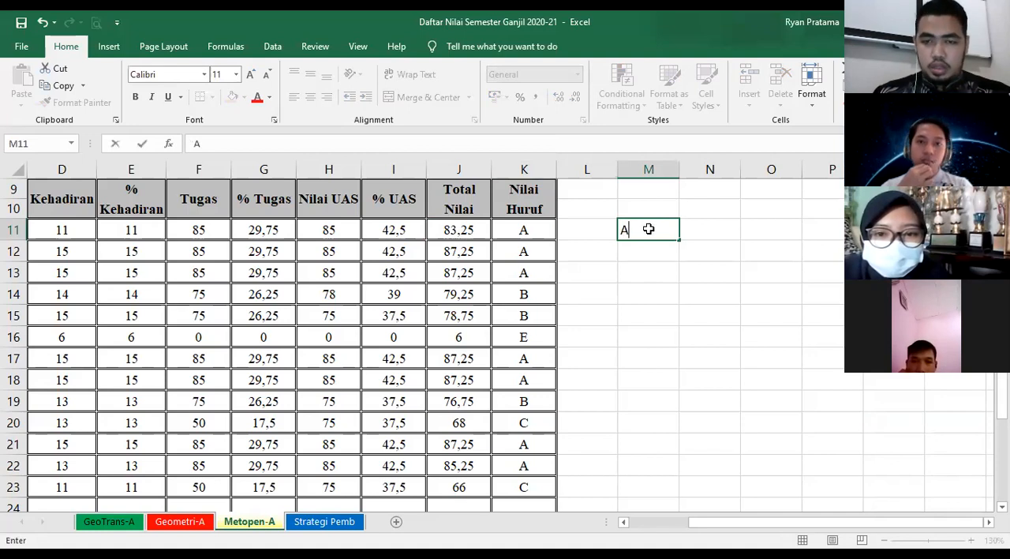
key("Tab")
key("Return")
type("b")
key("Return")
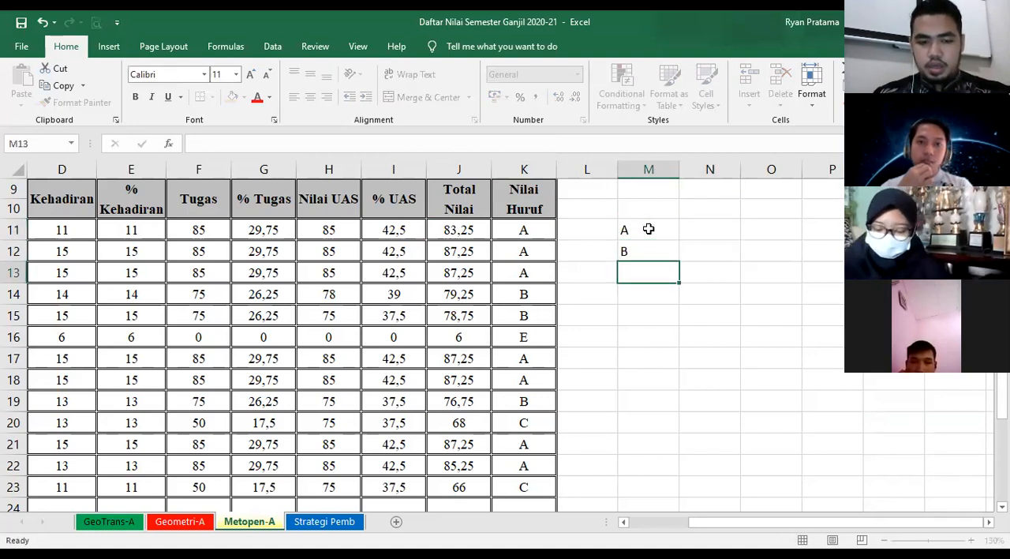
type("c")
key("Return")
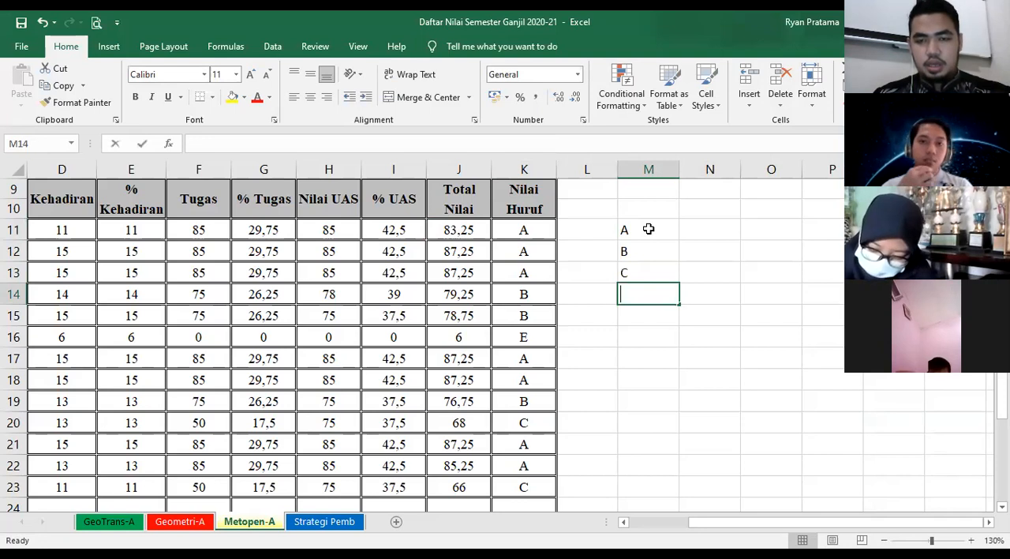
type("D")
key("Return")
type("E")
key("Right")
- Enter the limits >= 80, >=70, >=60 and >=50 beside grades A to D in N11:N14, and return to K11's formula
key("Up")
key("Up")
key("Up")
key("Up")
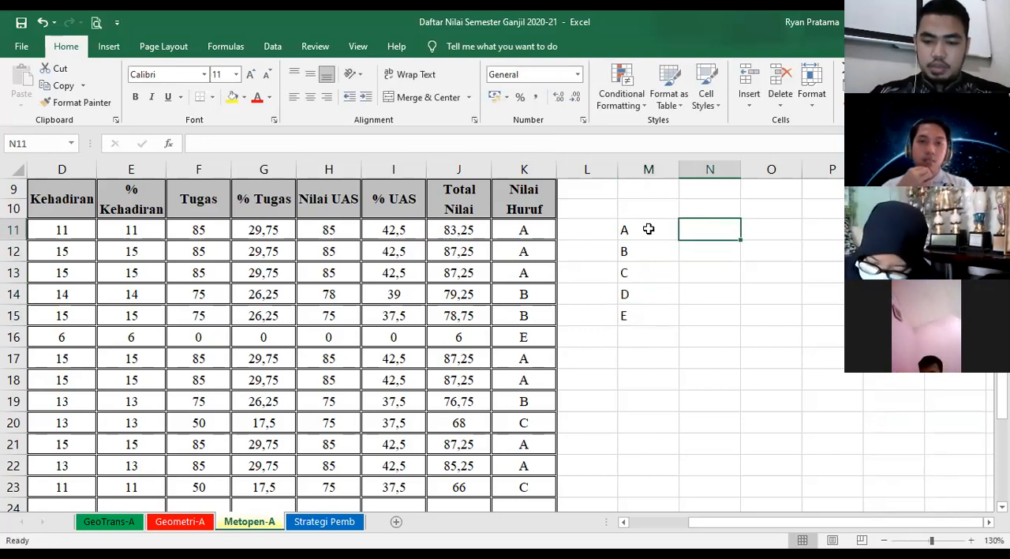
type(">=")
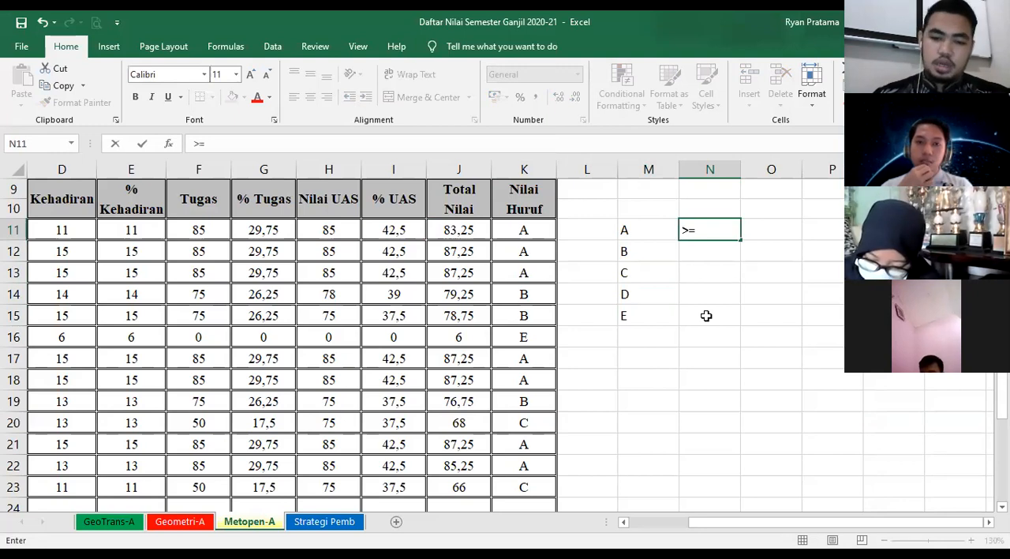
type(" 80")
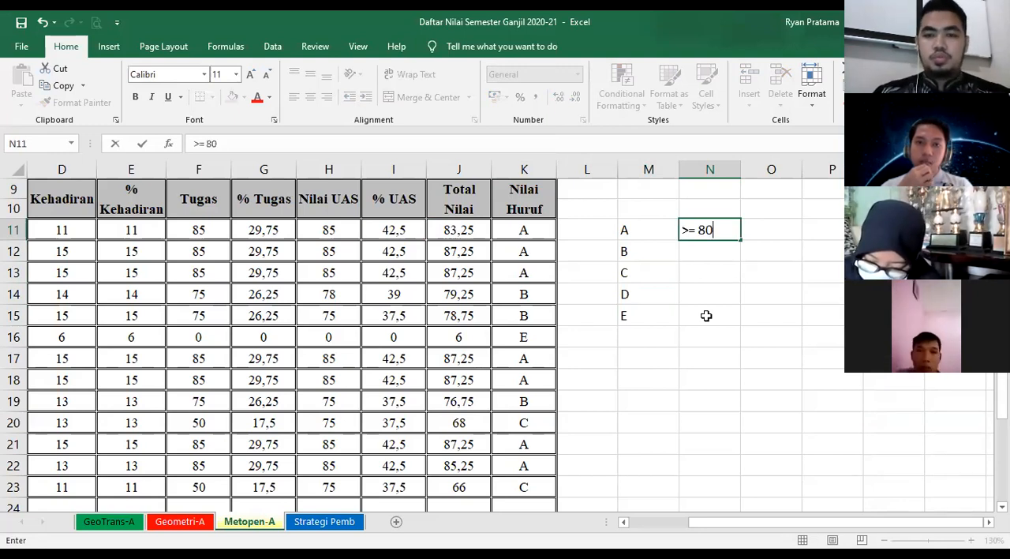
left_click(696, 249)
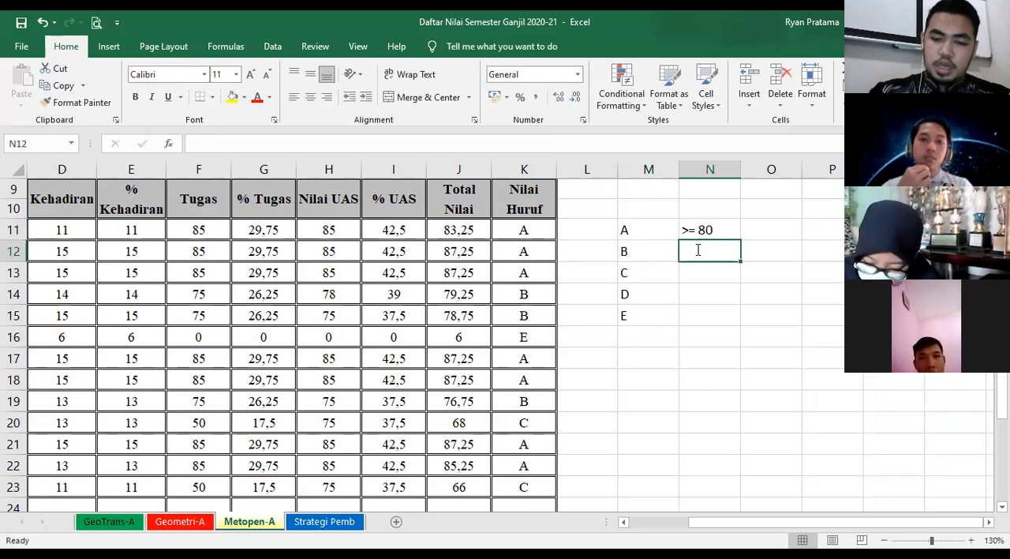
type(">=70")
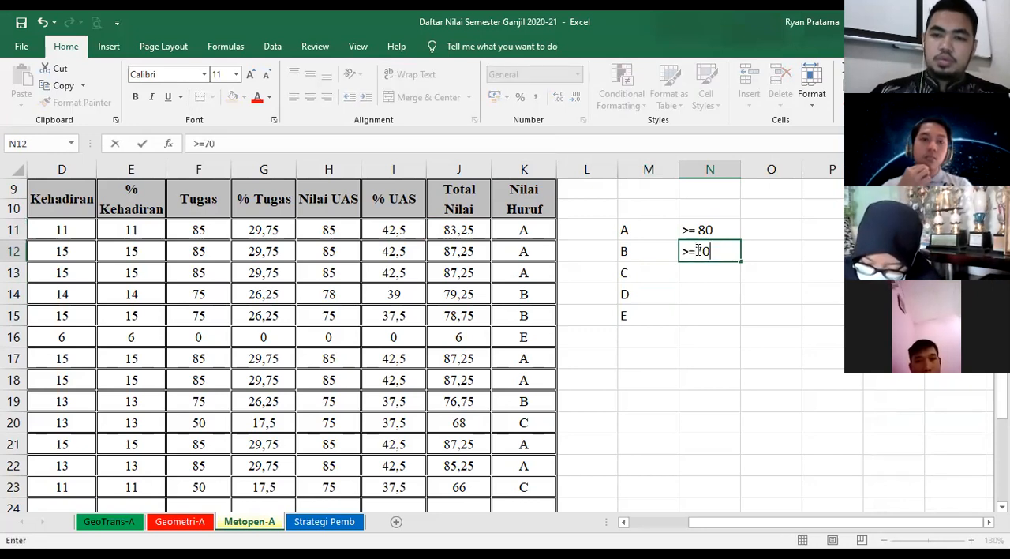
key("Return")
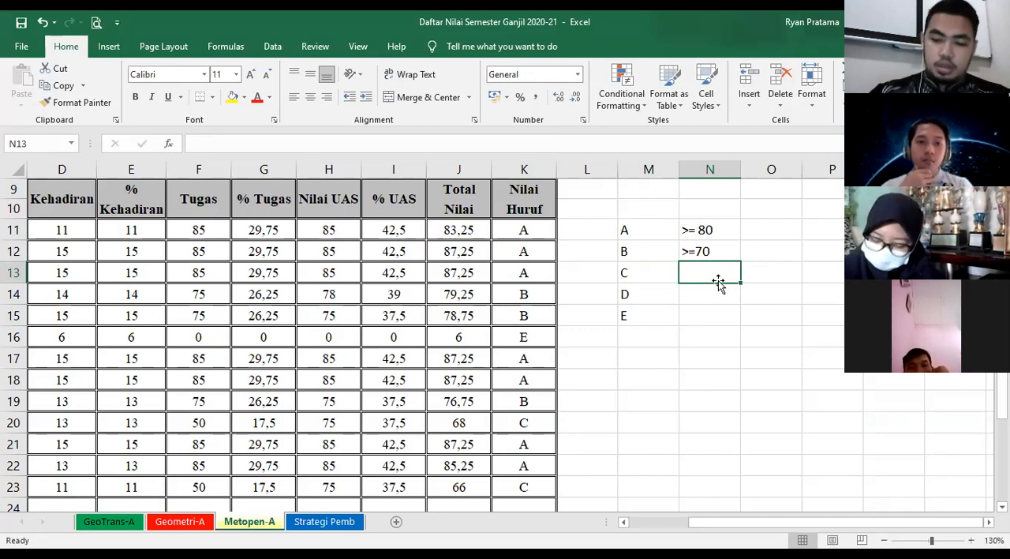
type(">=")
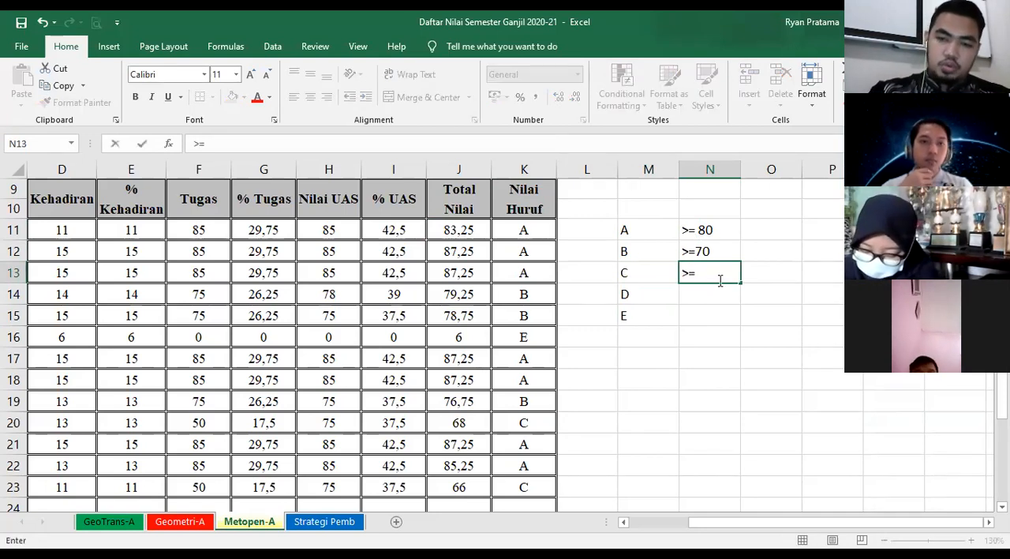
type("60")
key("Return")
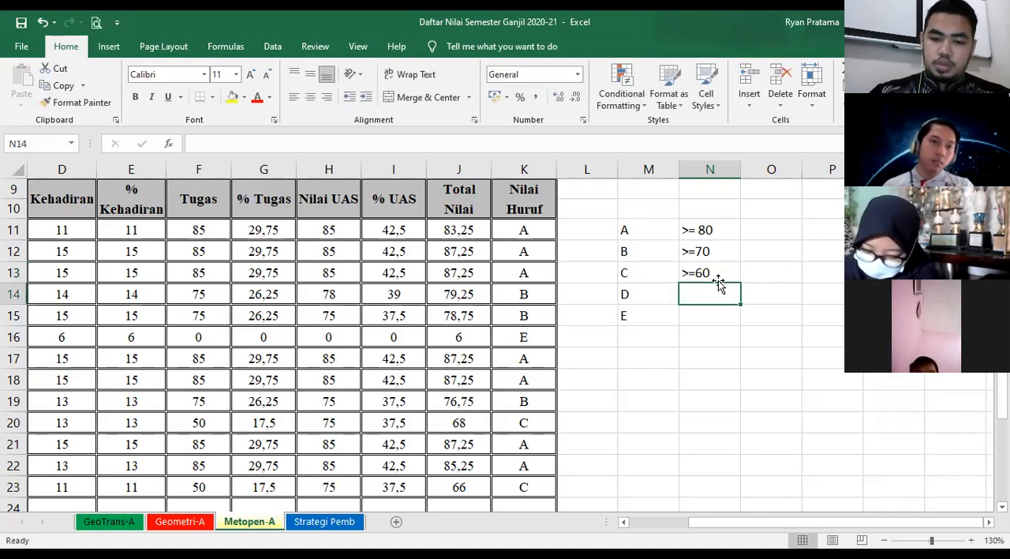
type(">=50")
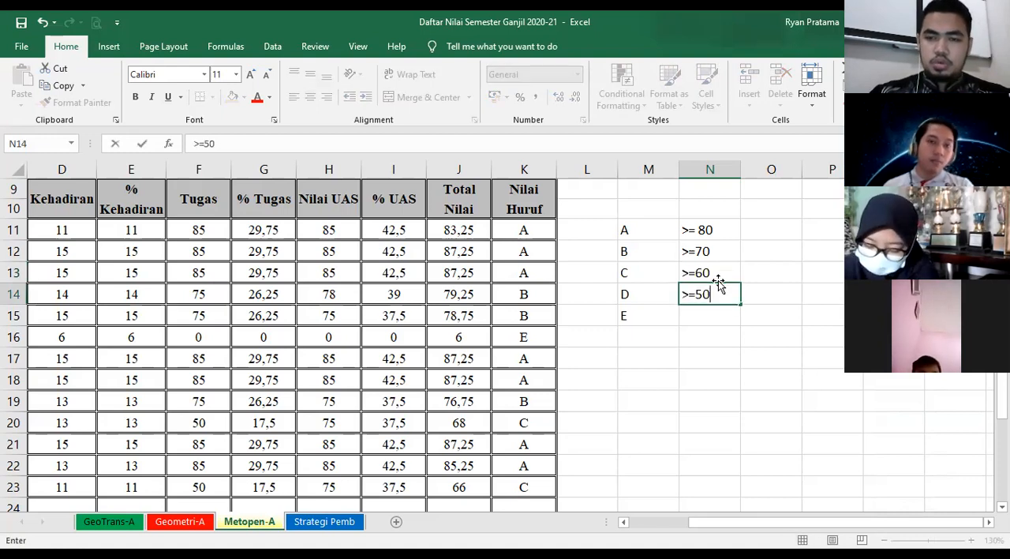
key("Return")
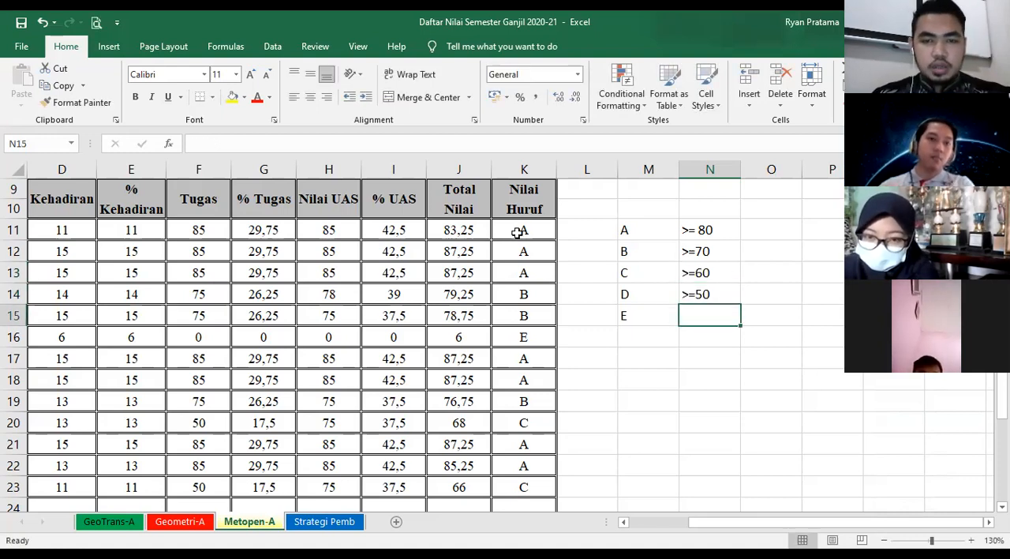
left_click(514, 228)
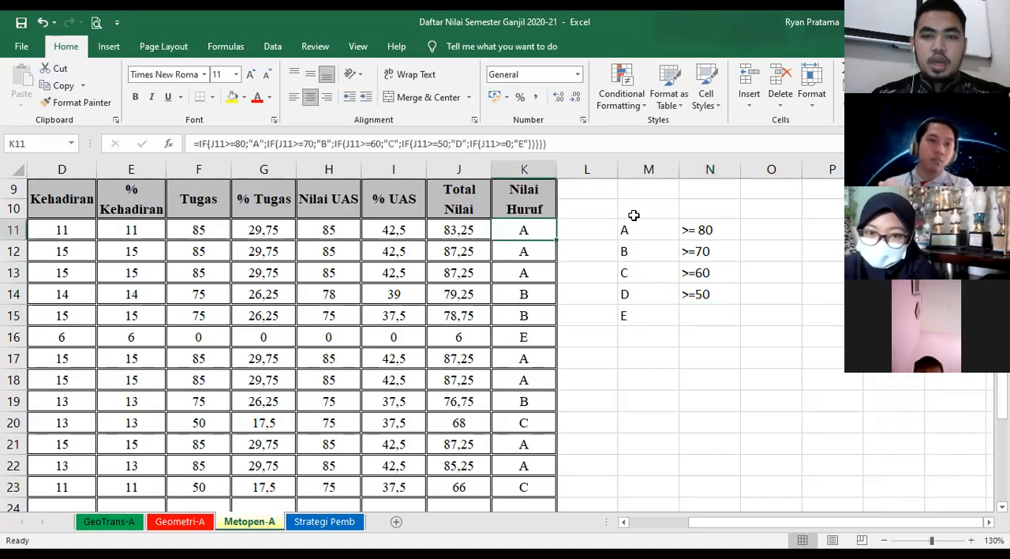
- Enter the limit >=0 beside grade E in cell N15
left_click(704, 326)
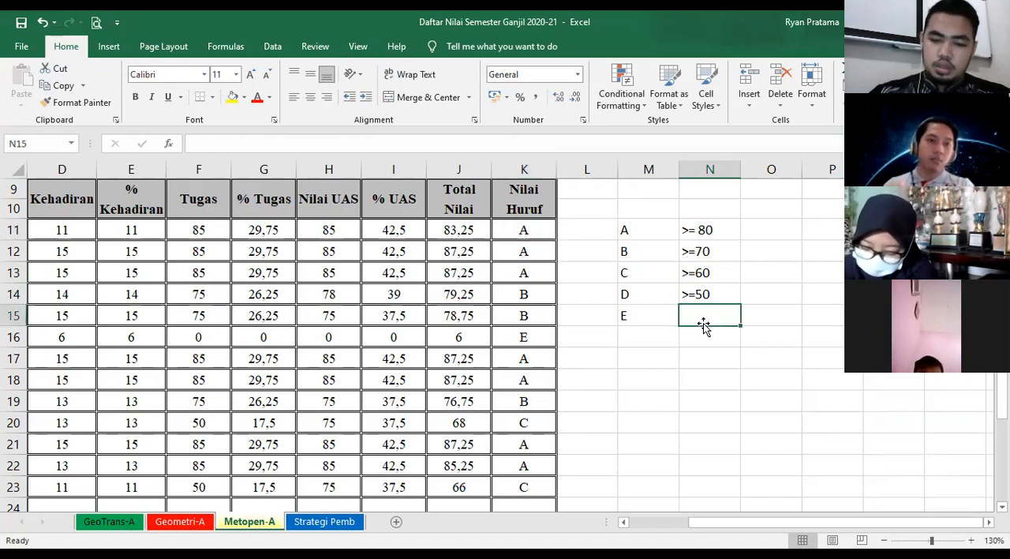
type(">=0")
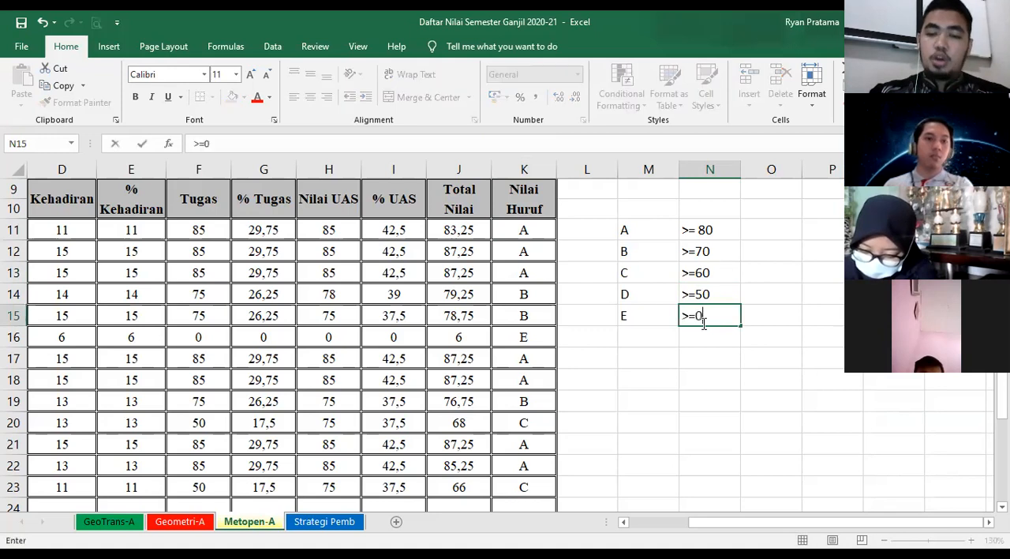
key("Return")
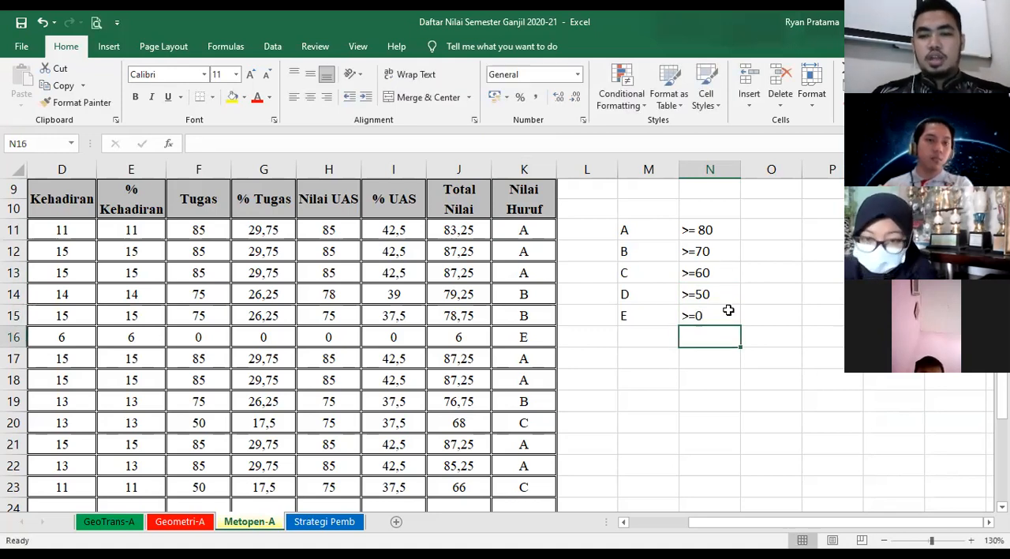
- Clear the contents of the Nilai Huruf cells K11 to K23
left_click(528, 226)
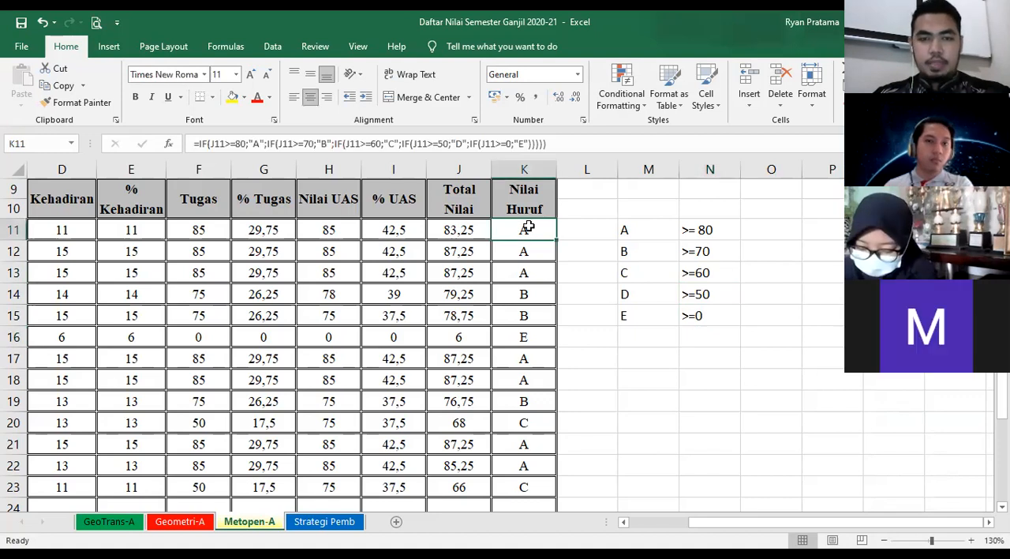
left_click(552, 289)
left_click_drag(530, 224, 542, 485)
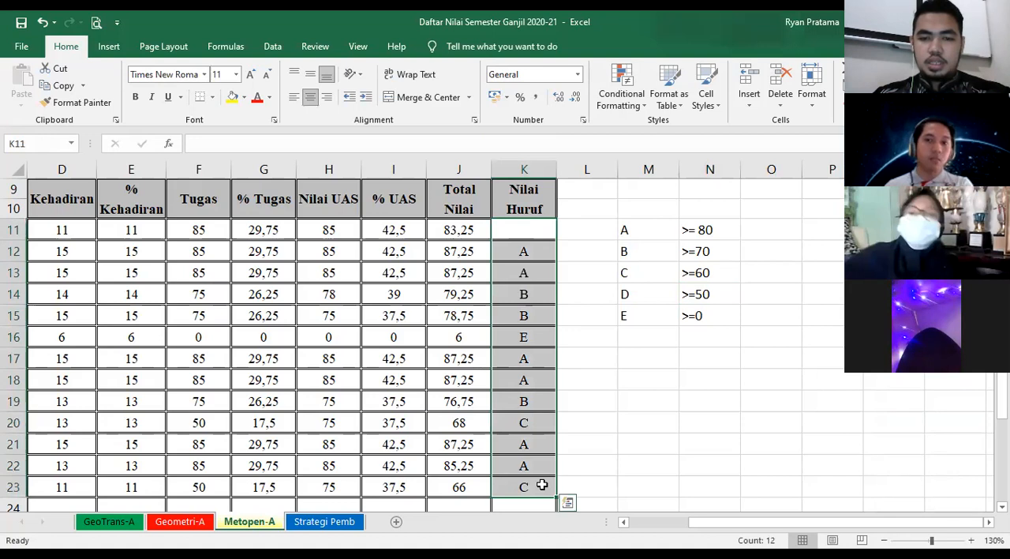
right_click(545, 488)
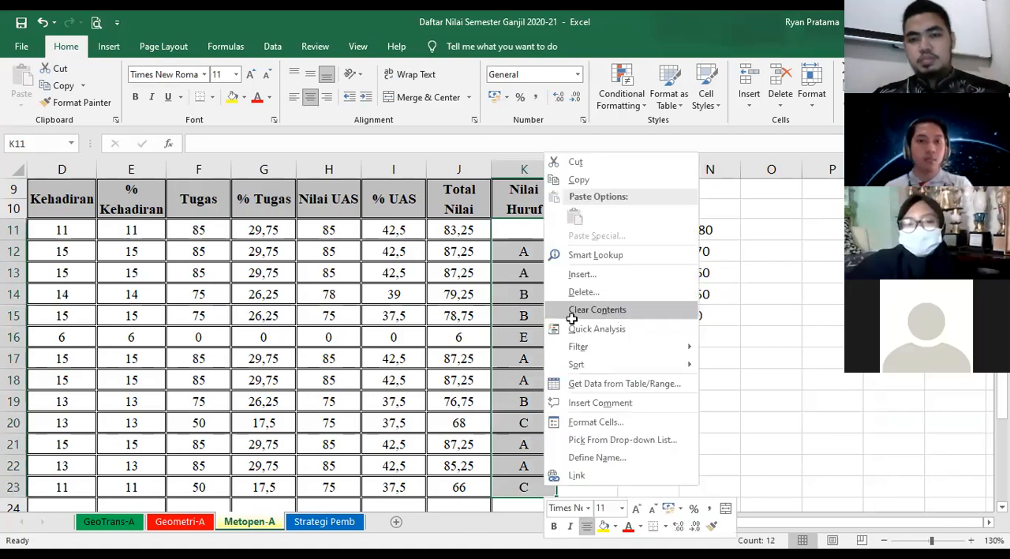
left_click(650, 312)
left_click(648, 379)
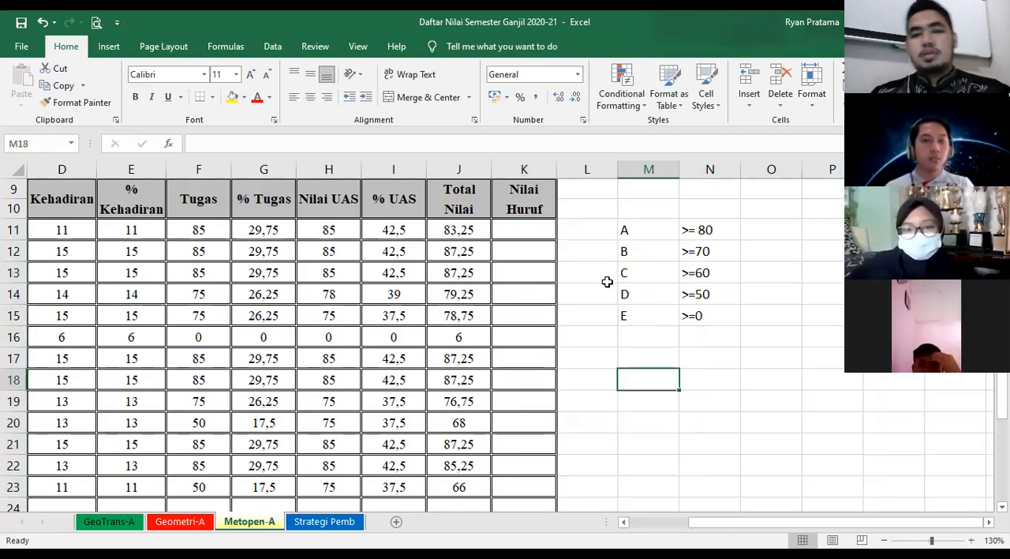
- Begin the Nilai Huruf formula in K11 with =IF(J11>=80;"A", testing the Total Nilai in J11
left_click(527, 229)
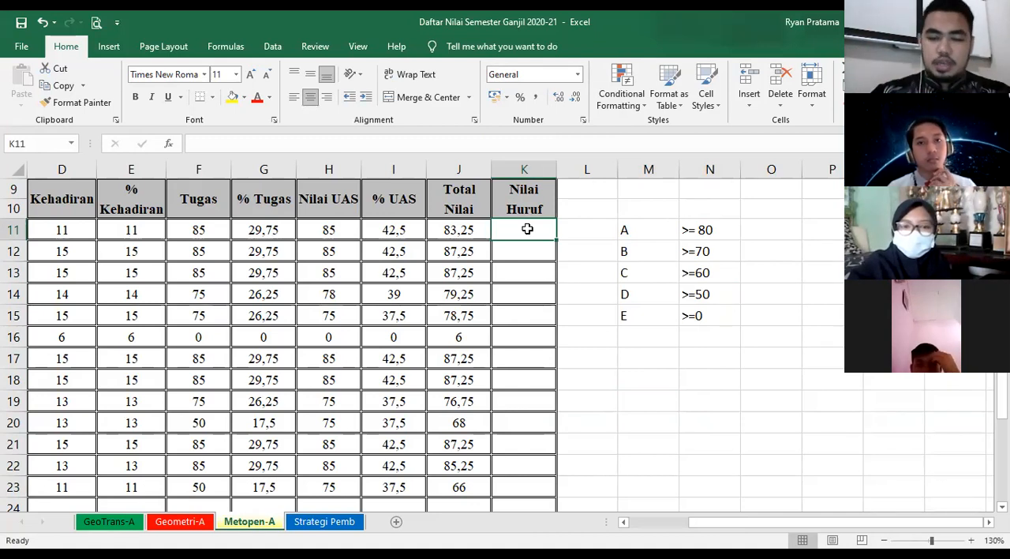
type("=")
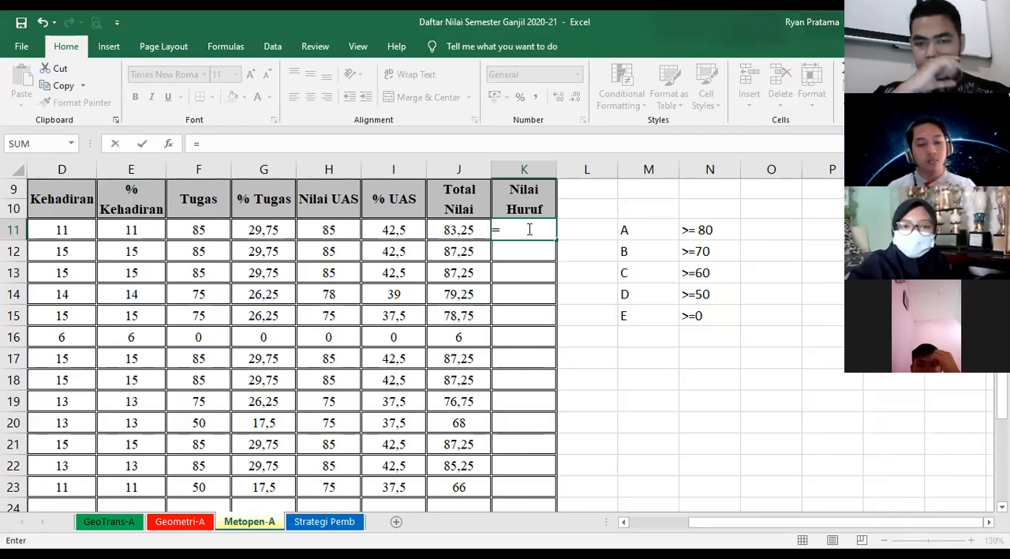
type("IF")
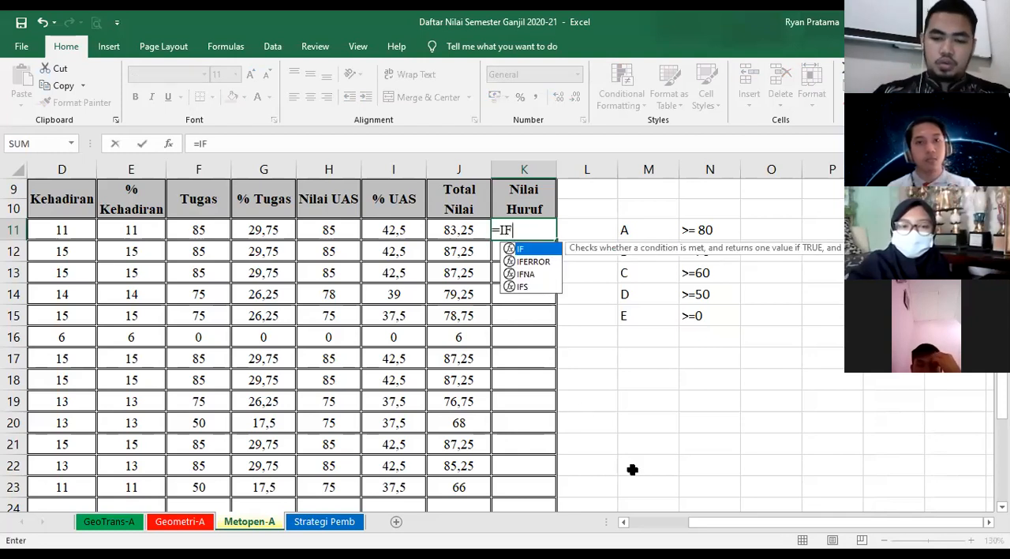
type("(")
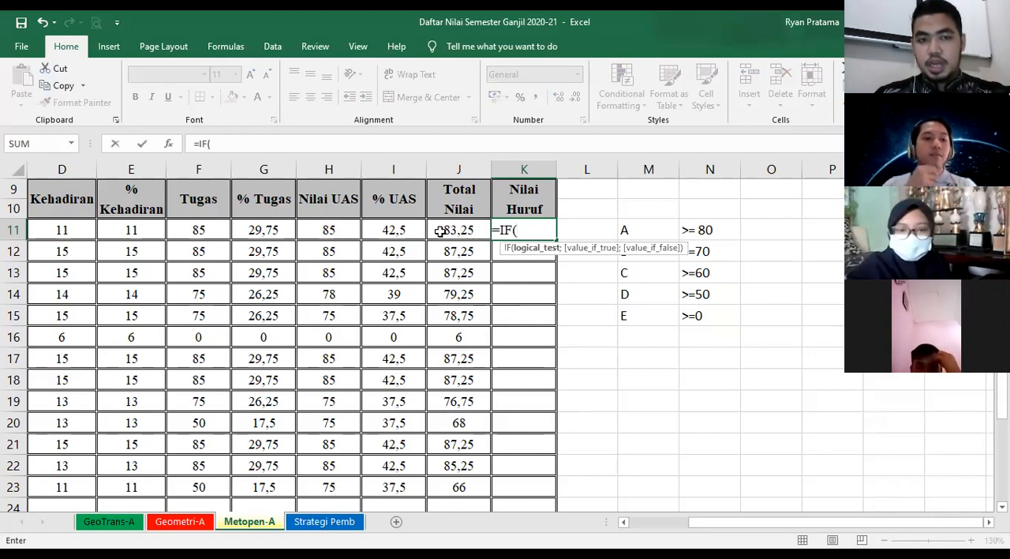
left_click(448, 230)
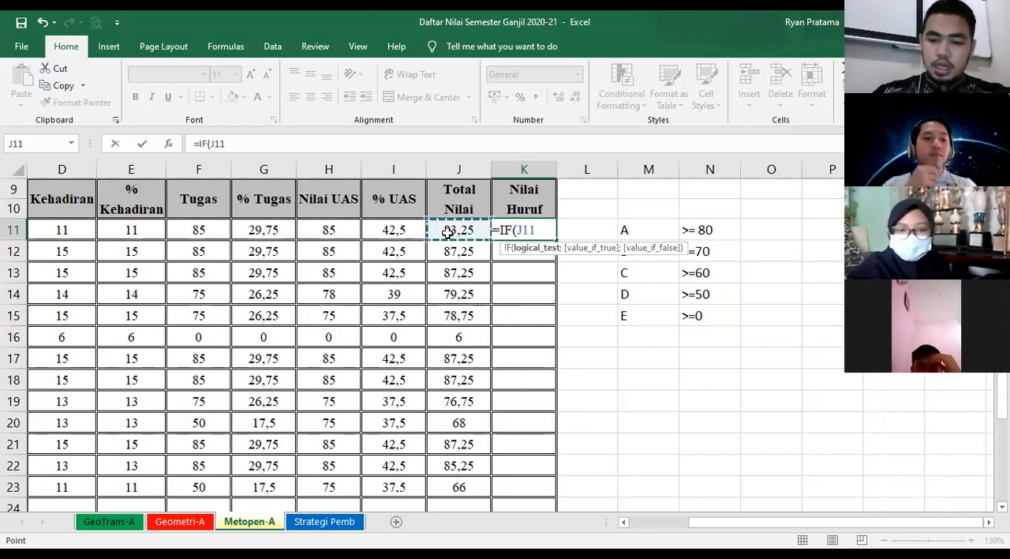
type(">=")
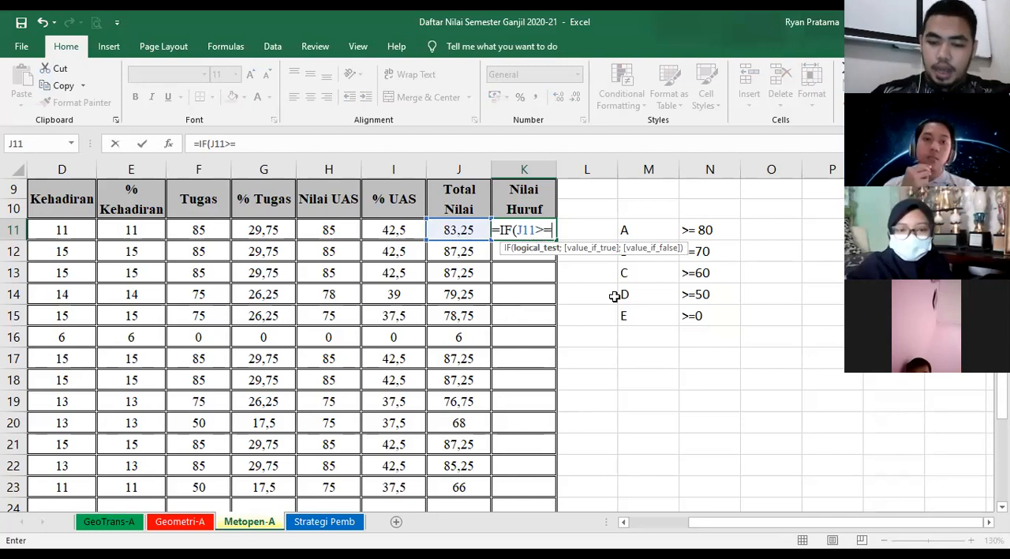
type("80")
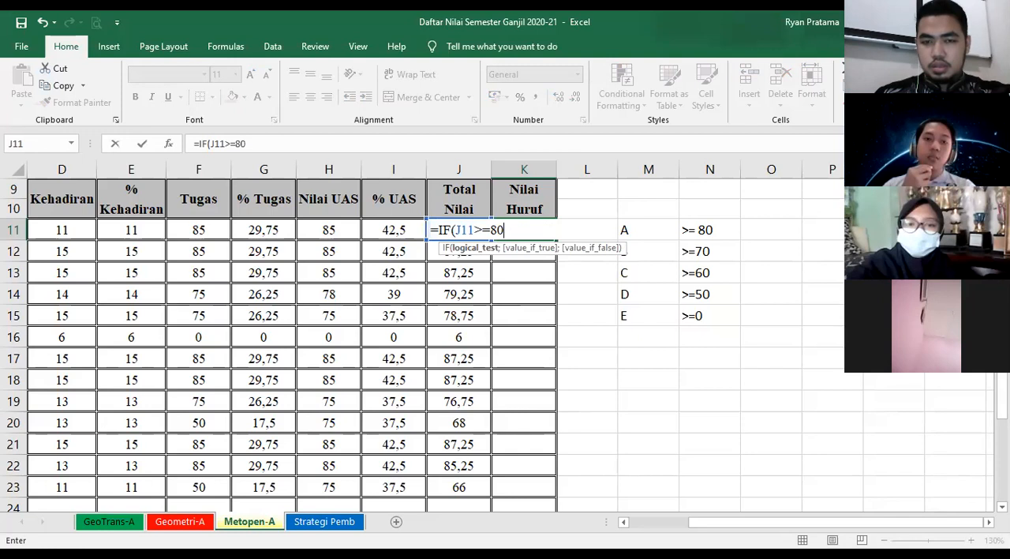
type(";")
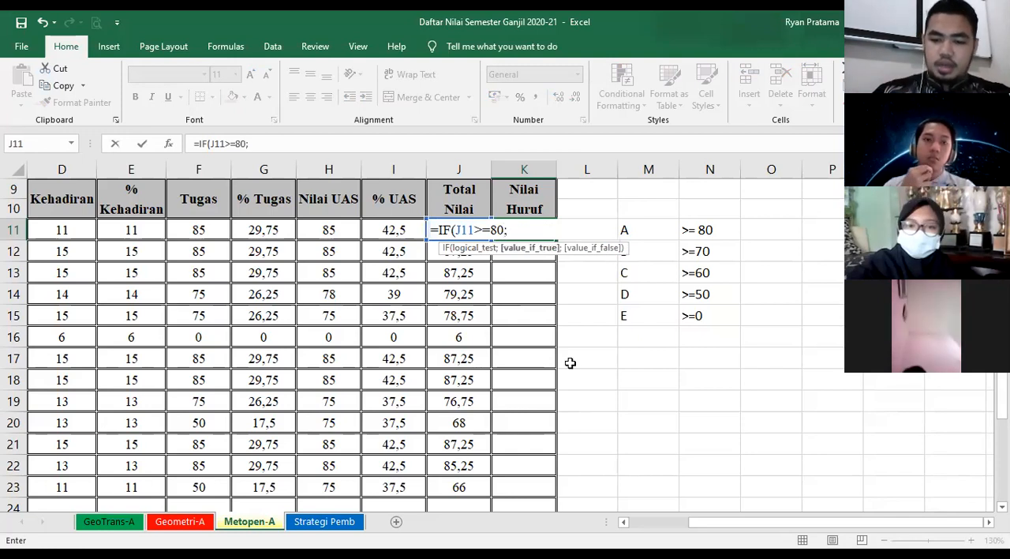
type("\"")
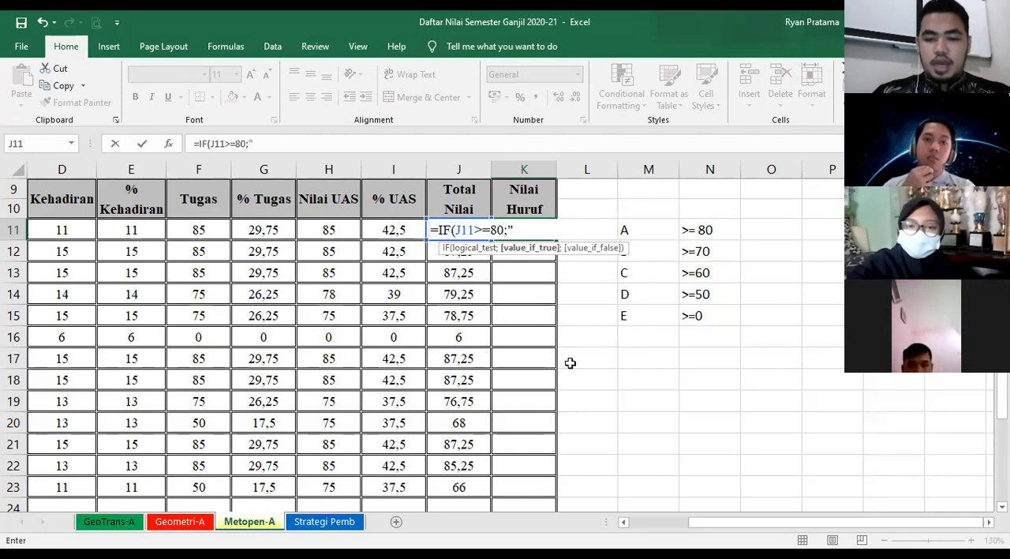
type("A\"")
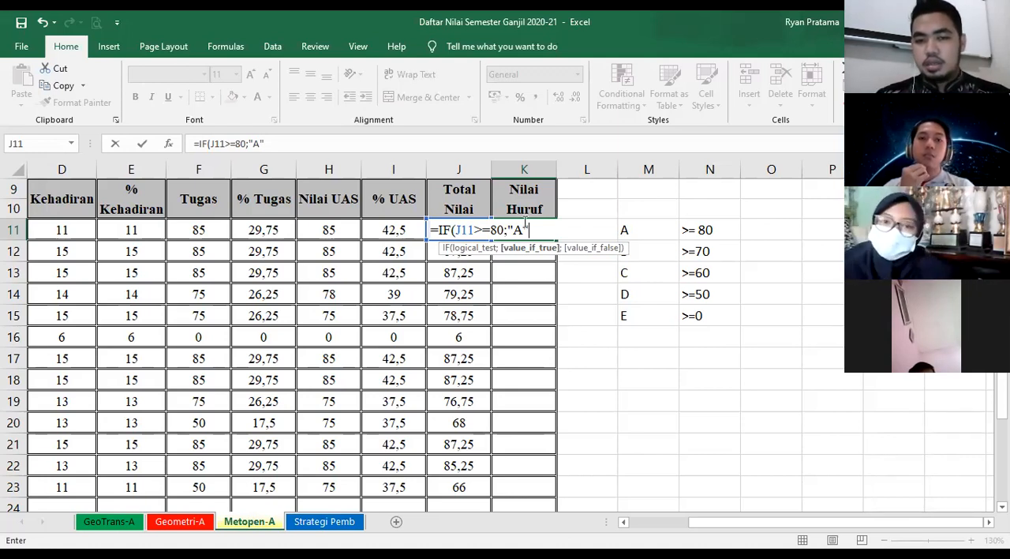
- Extend K11's formula with the nested grade B condition ,IF(J11>=70;"B"
type(",")
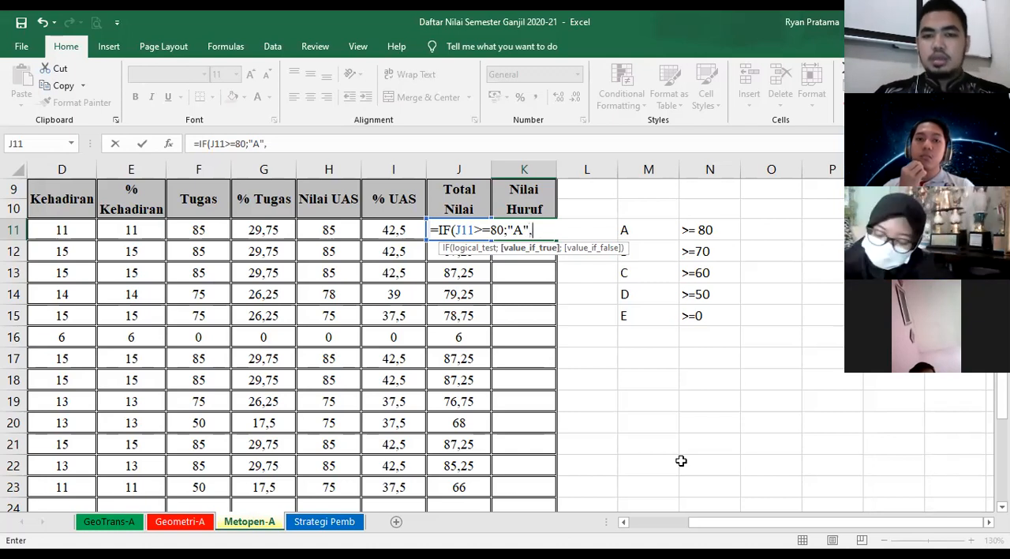
type("IF")
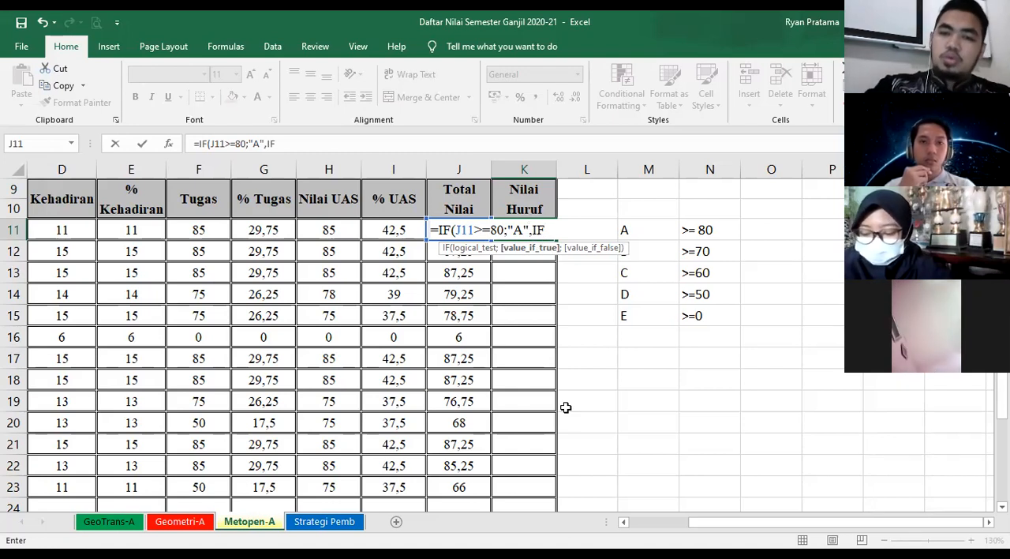
type("(")
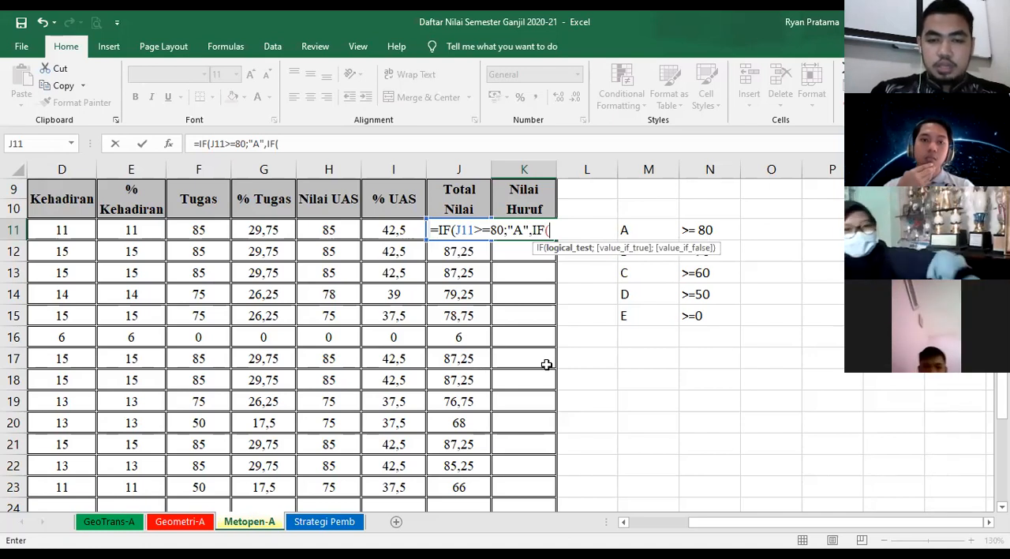
type("J11")
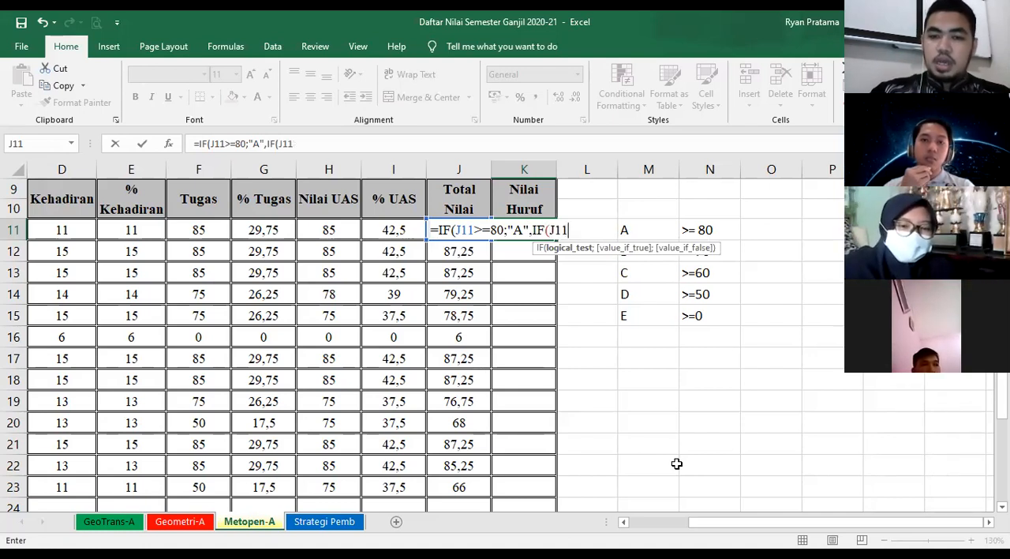
type(">=")
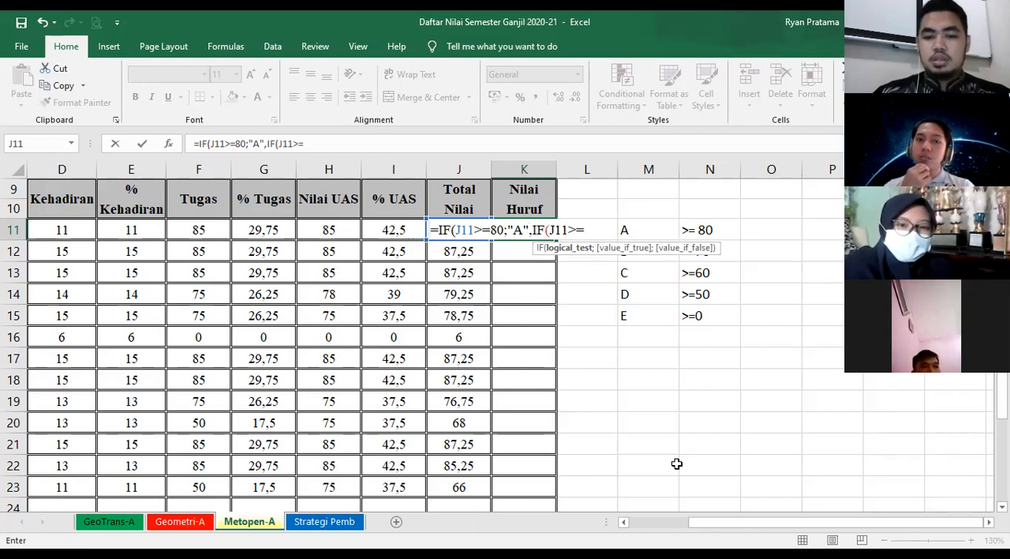
type("70")
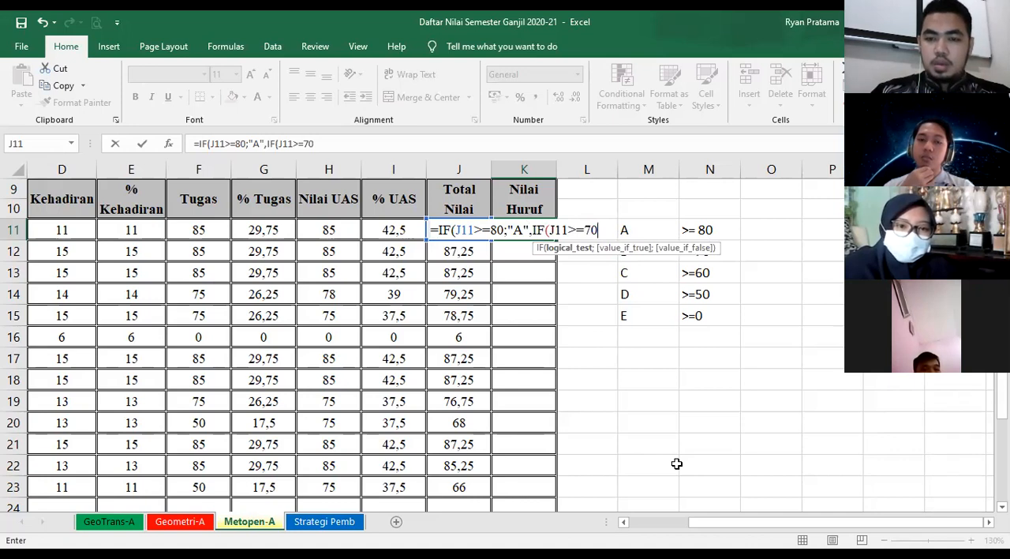
type(";\"B")
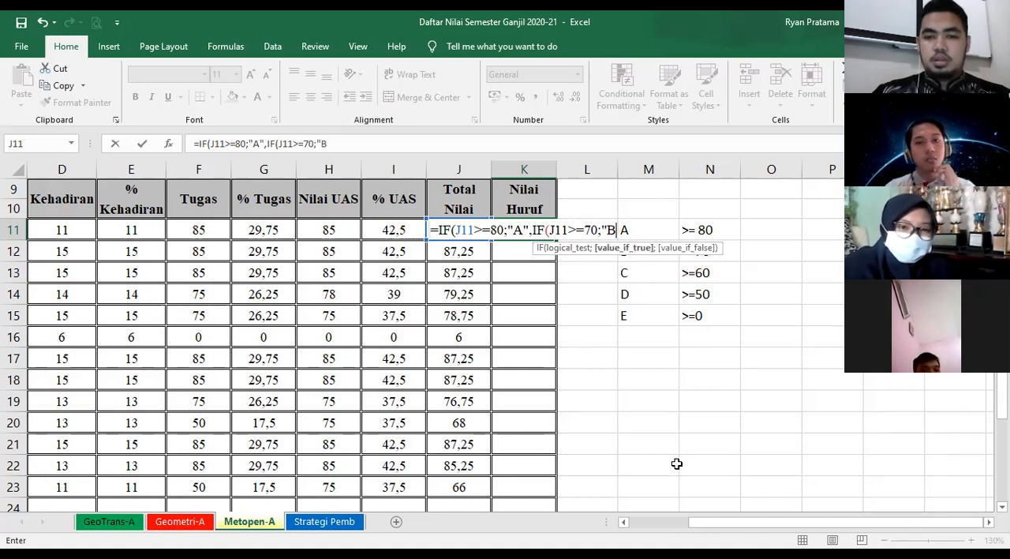
type("\"")
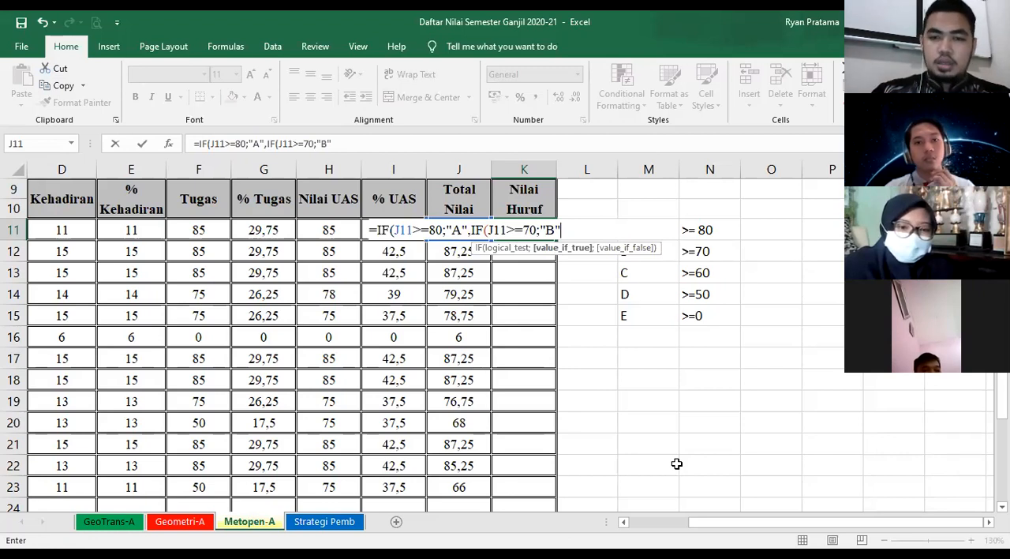
type(",IF")
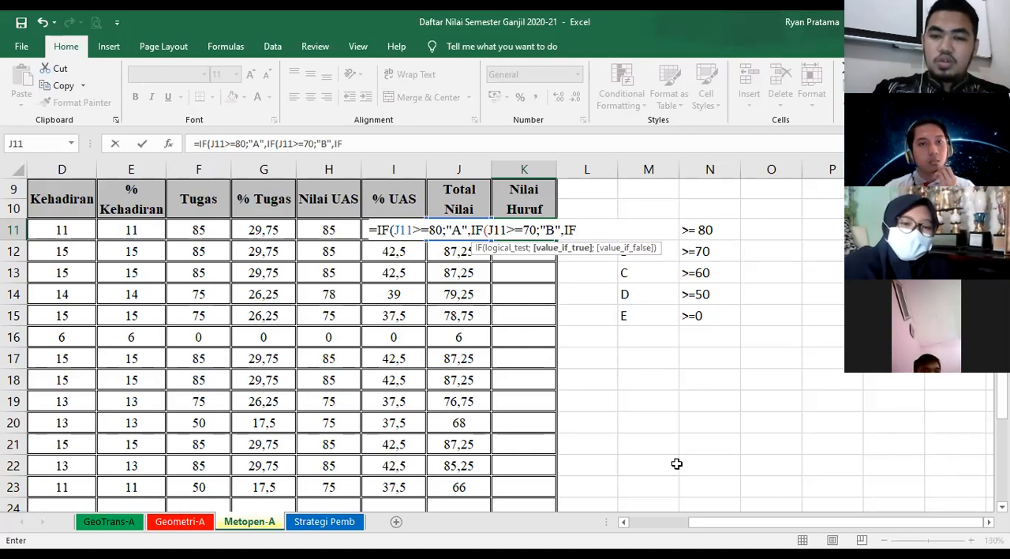
type("(J11>")
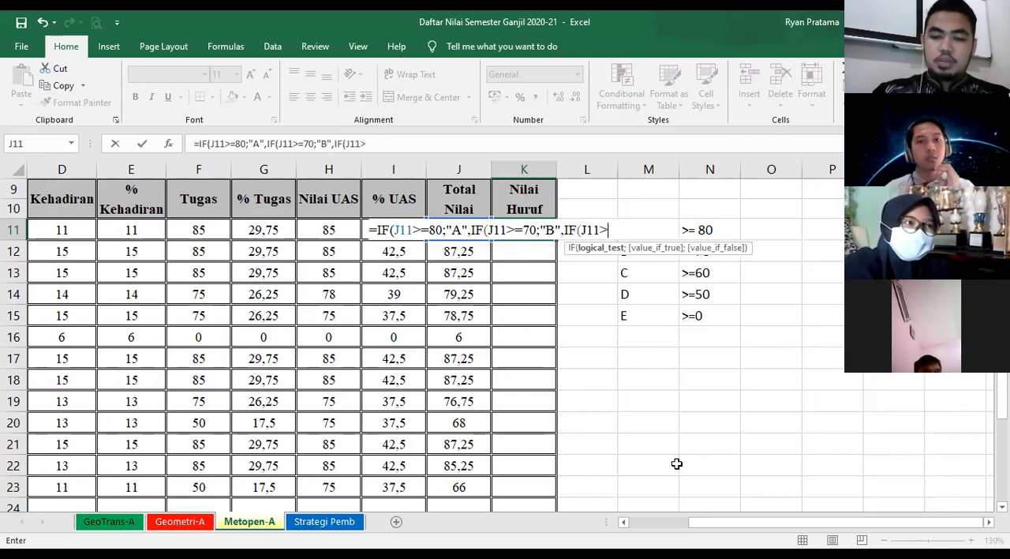
type("=60")
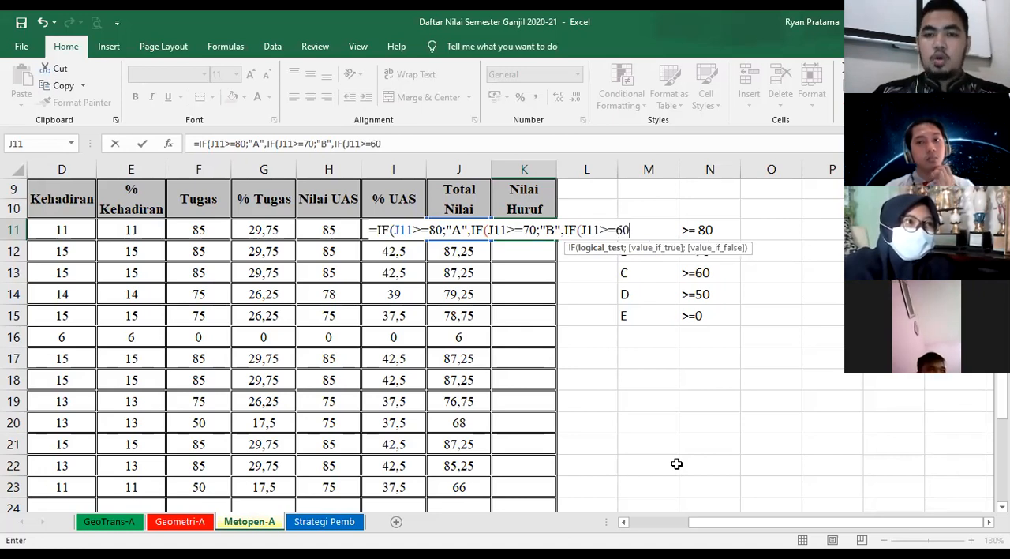
type(";\"")
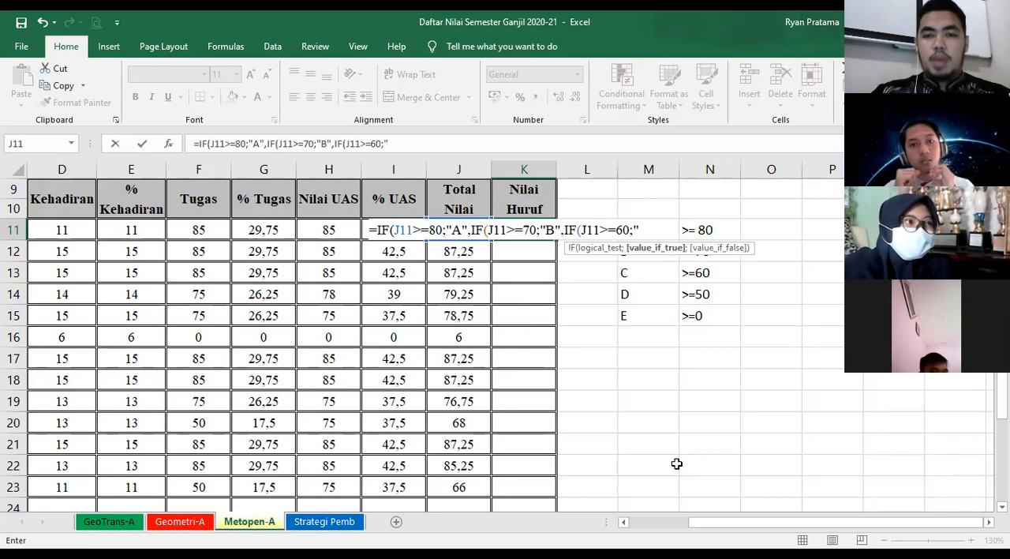
type("C\"")
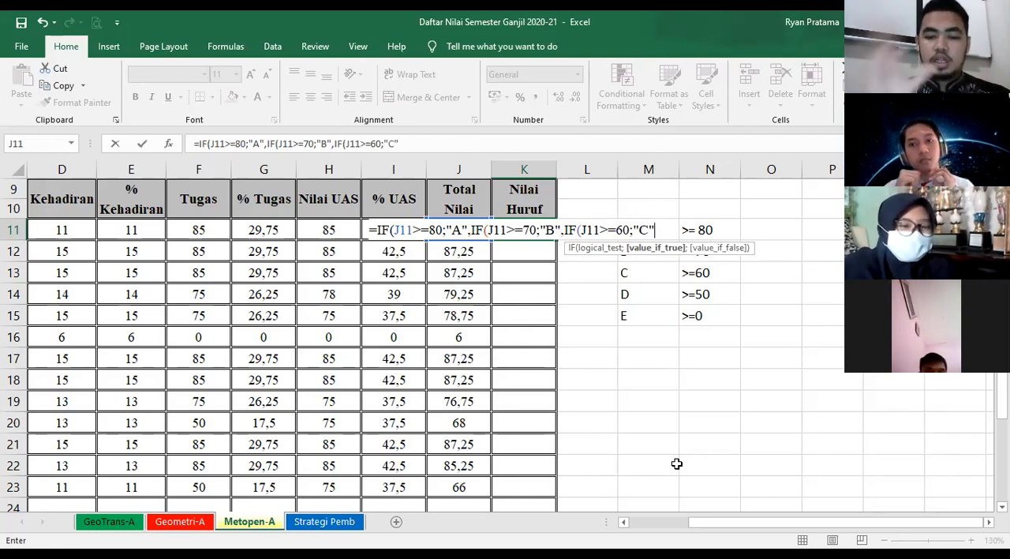
type(",")
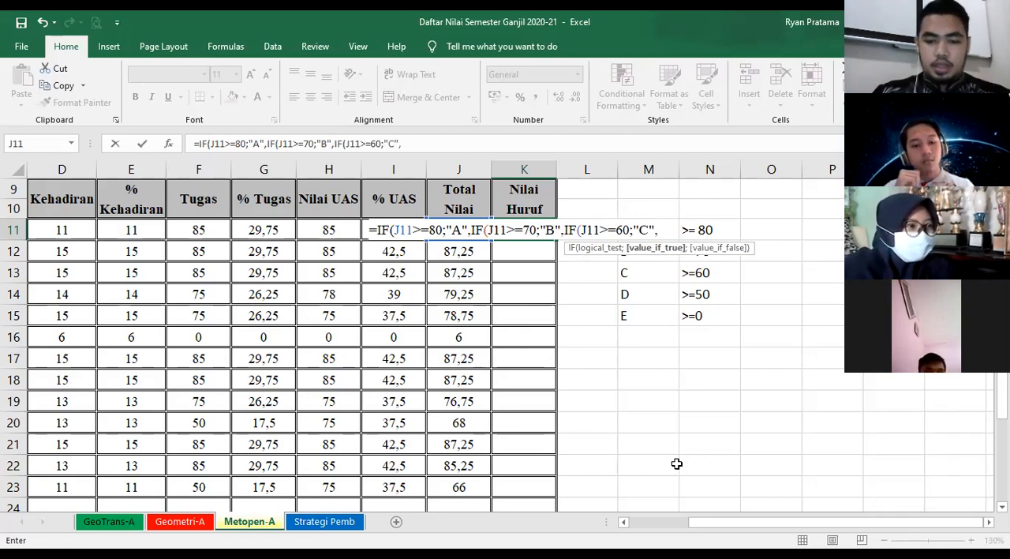
type("IF")
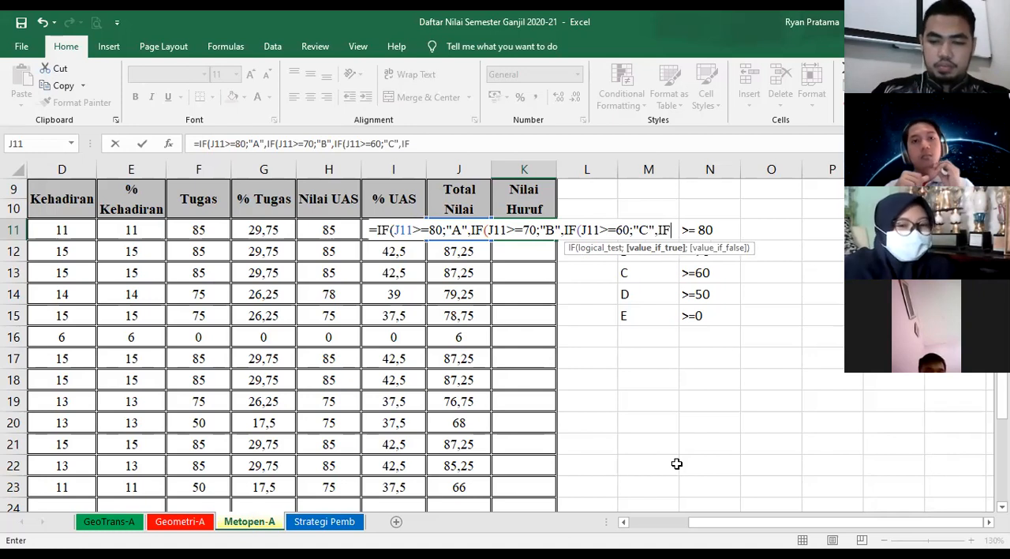
type("(")
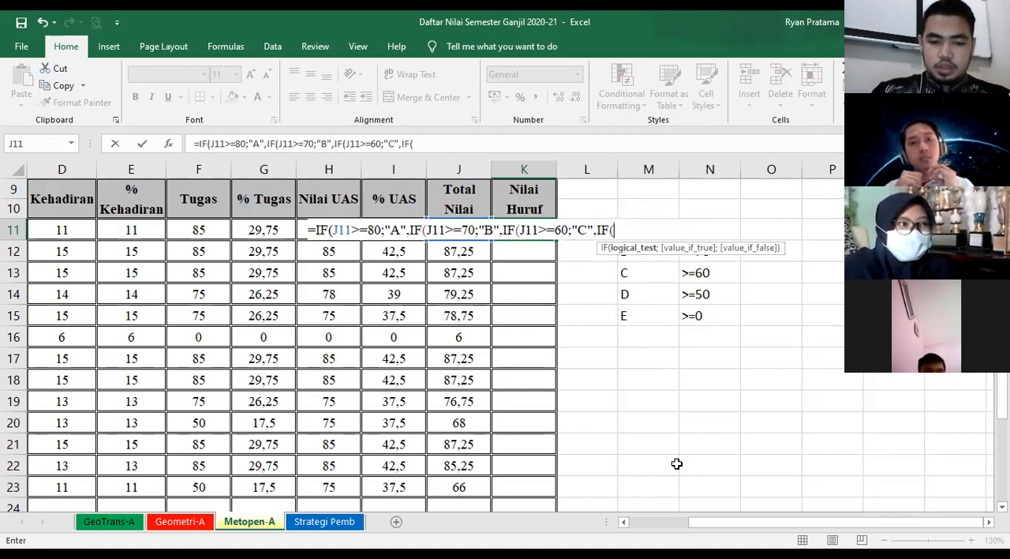
type("J11>")
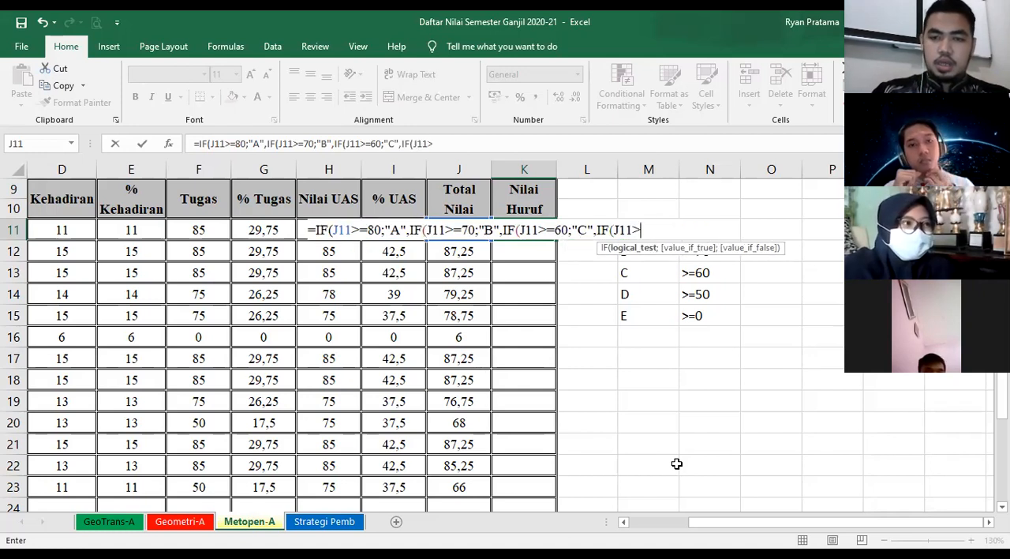
type("=")
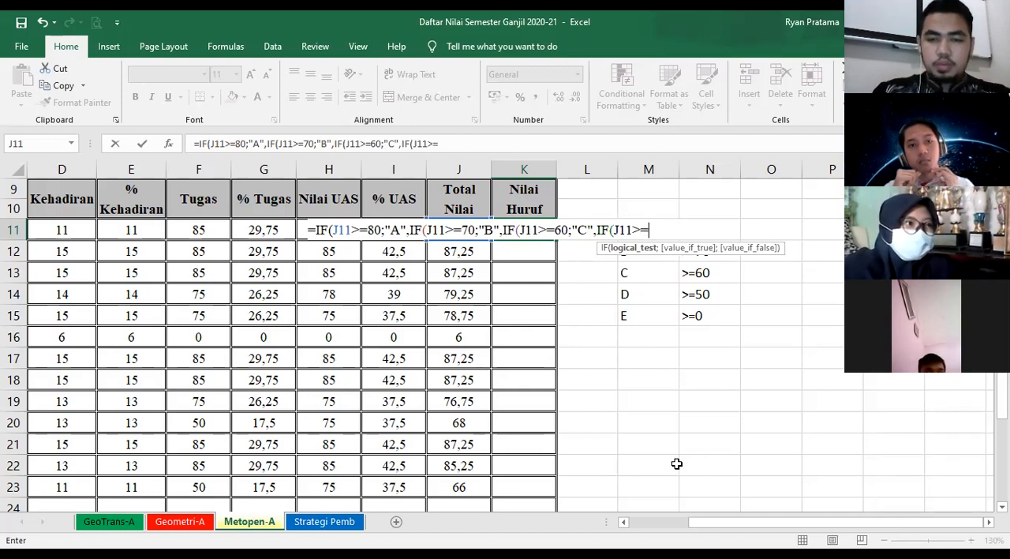
type("50")
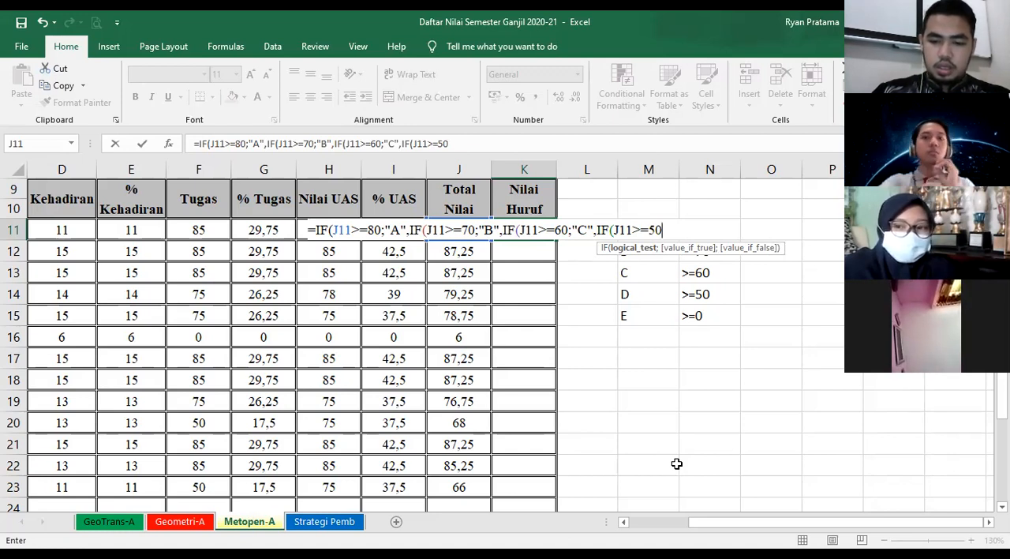
- Extend K11's formula with the nested grade D condition ,IF(J11>=50;"D"
type(";\"D\",I")
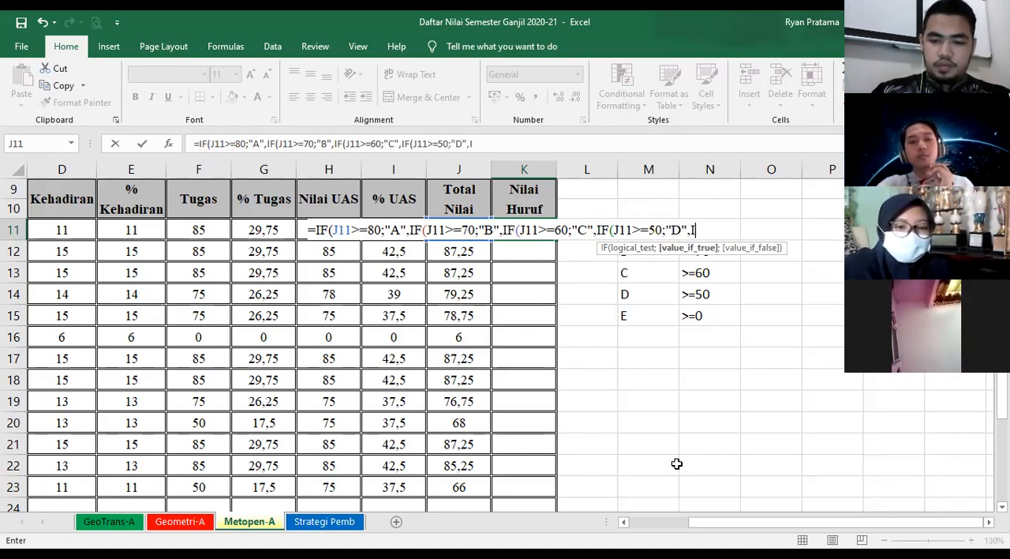
type("F(")
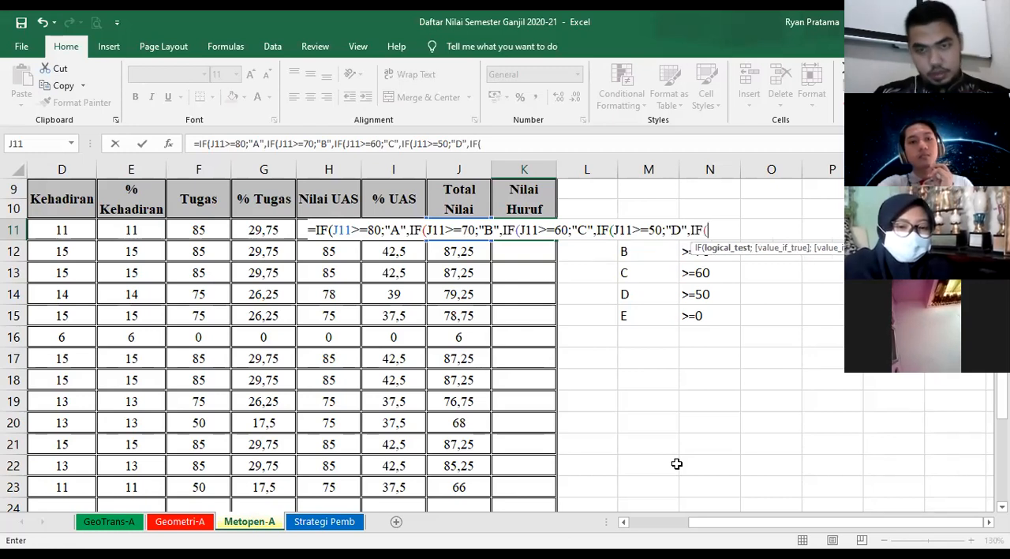
type("J11")
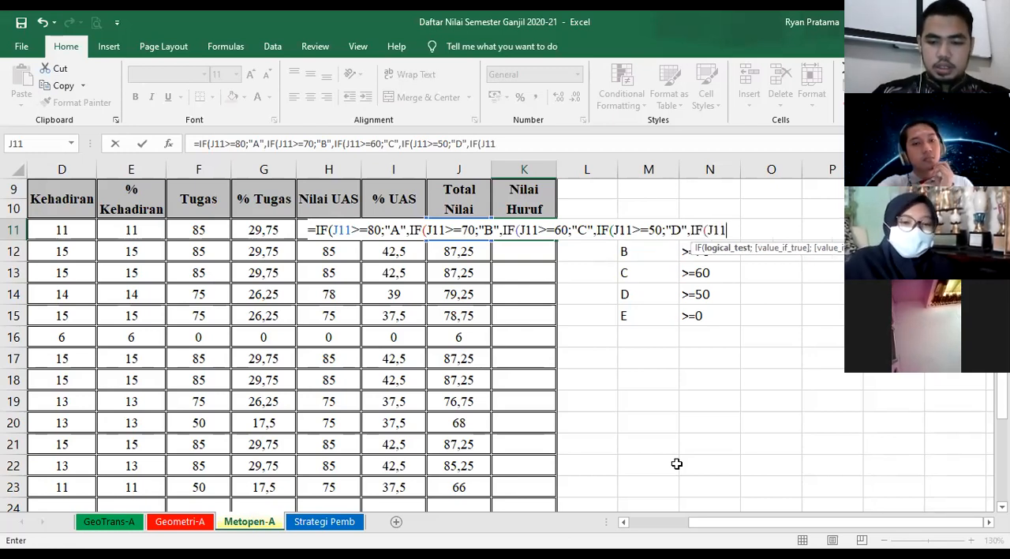
type(">")
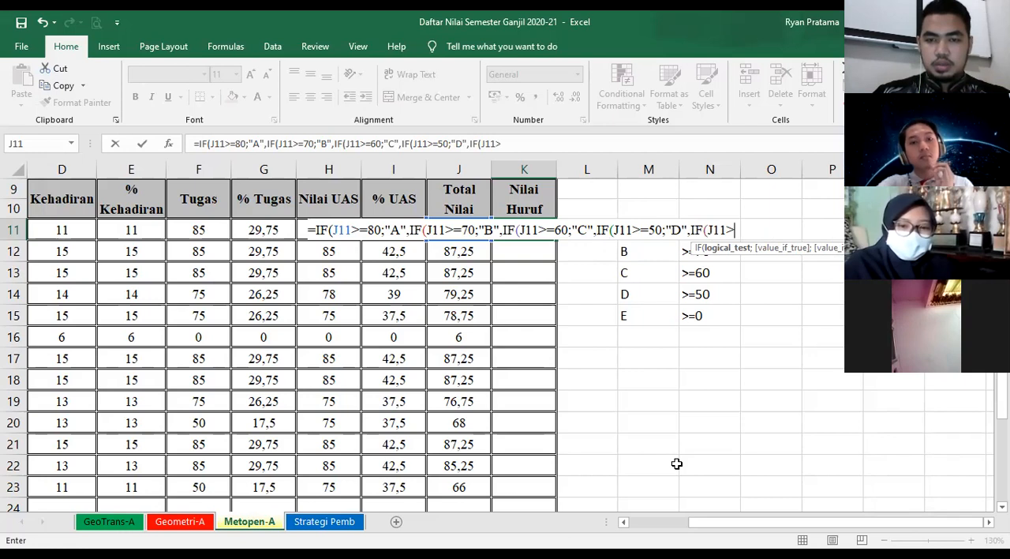
type("=")
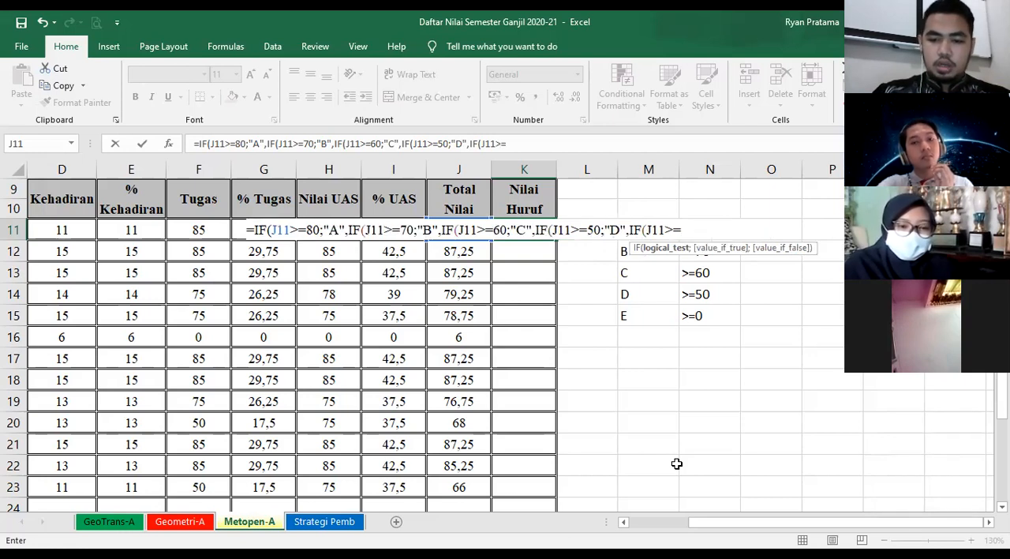
type("0")
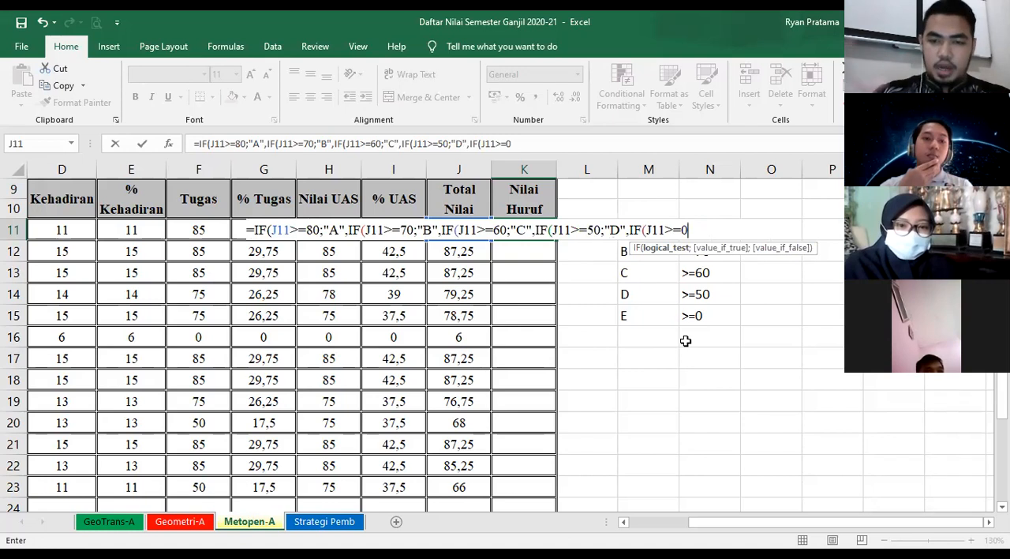
- Extend K11's formula with the last nested condition IF(J11>=0;"E" for grade E
type(";\"E")
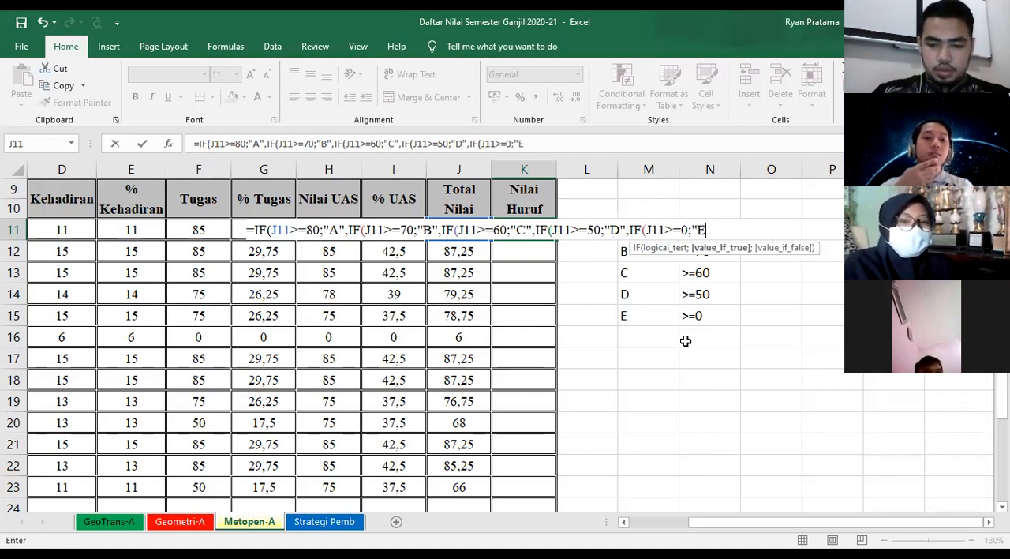
type("\"")
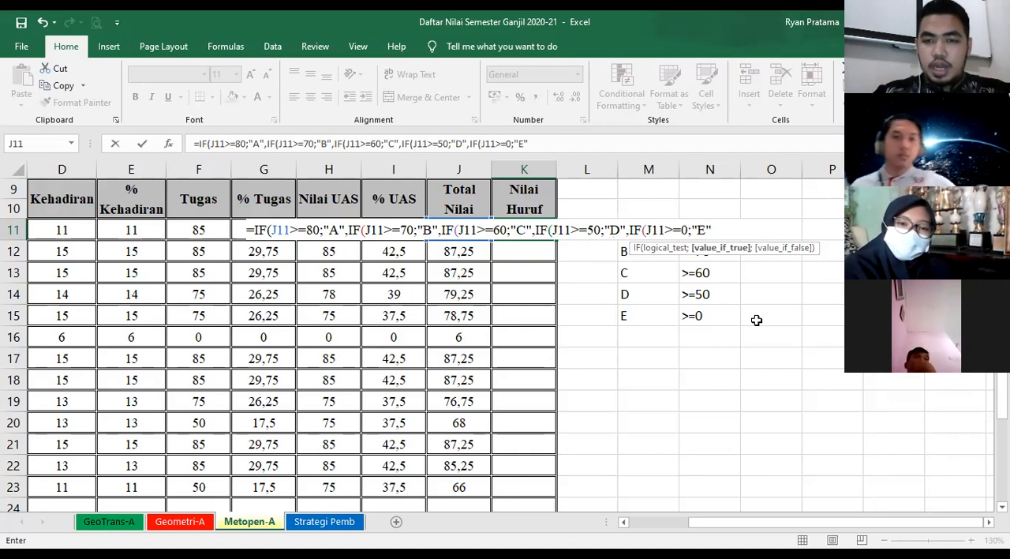
- Close all five nested IFs in K11 with closing parentheses and try to enter the formula
type(")")
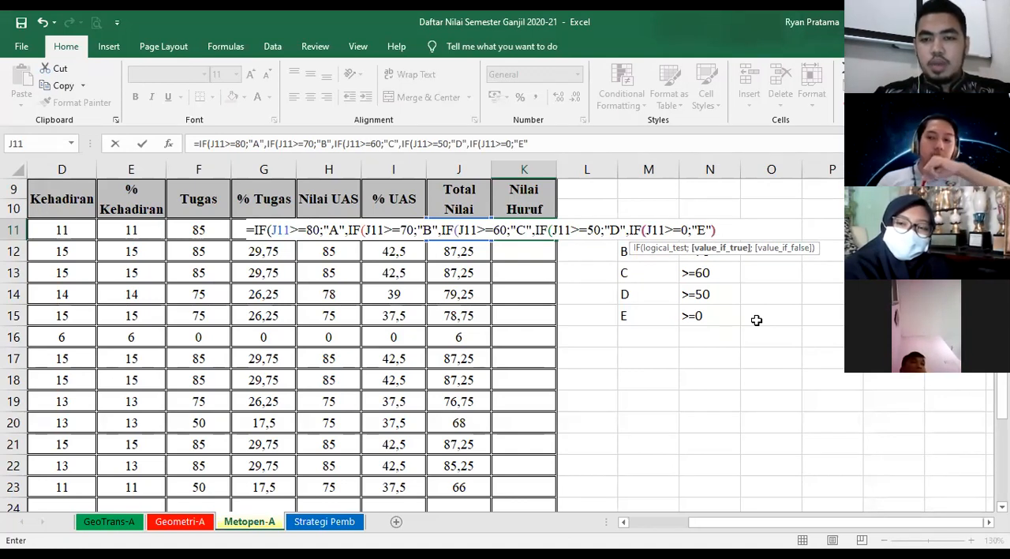
type("))))")
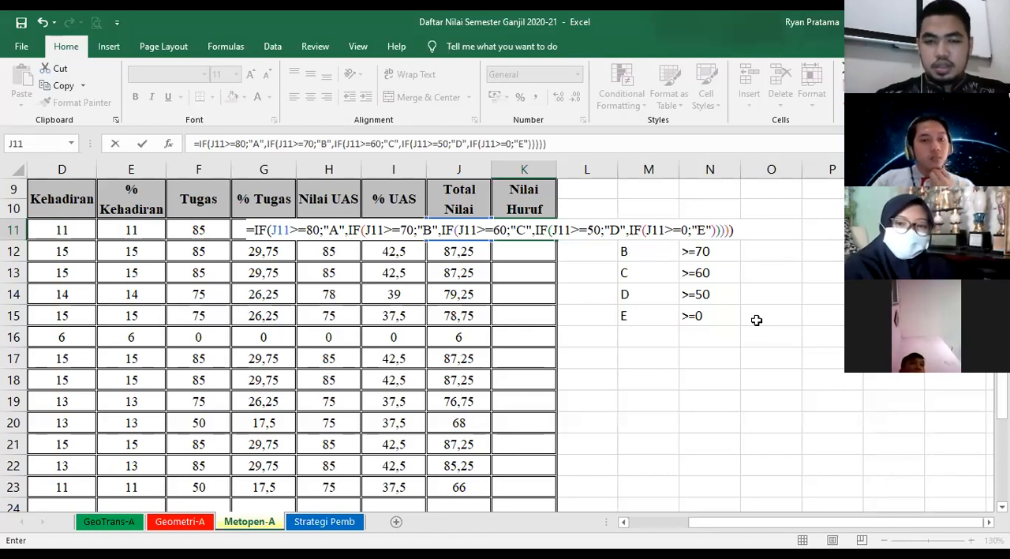
key("Return")
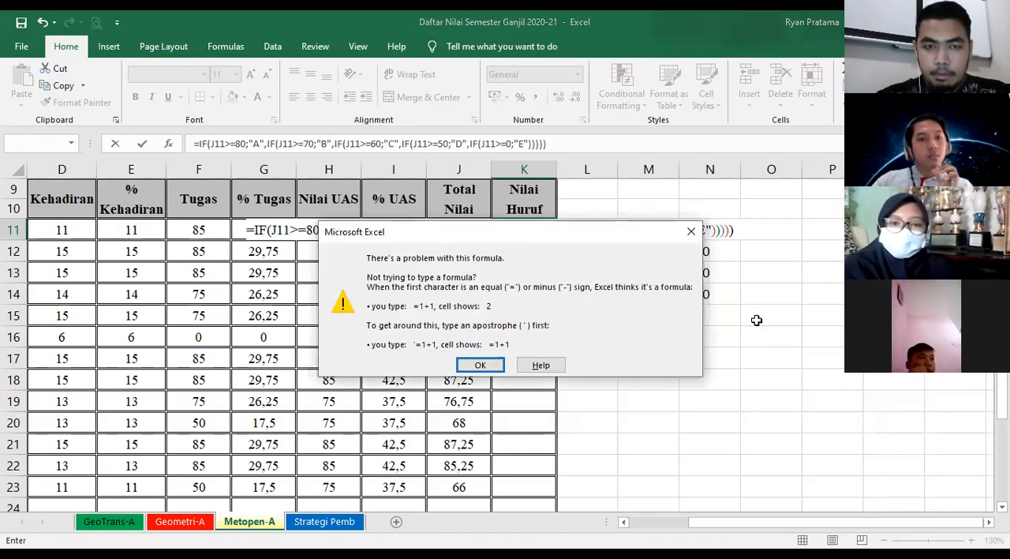
key("Return")
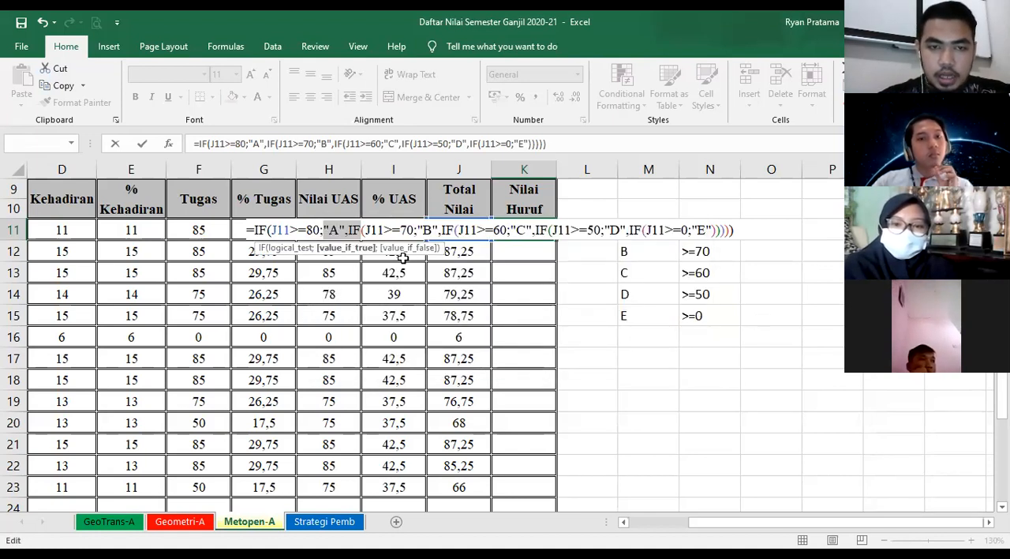
- Replace the commas after "A", "B", "C" and "D" in K11's formula with semicolons and enter it
left_click(347, 230)
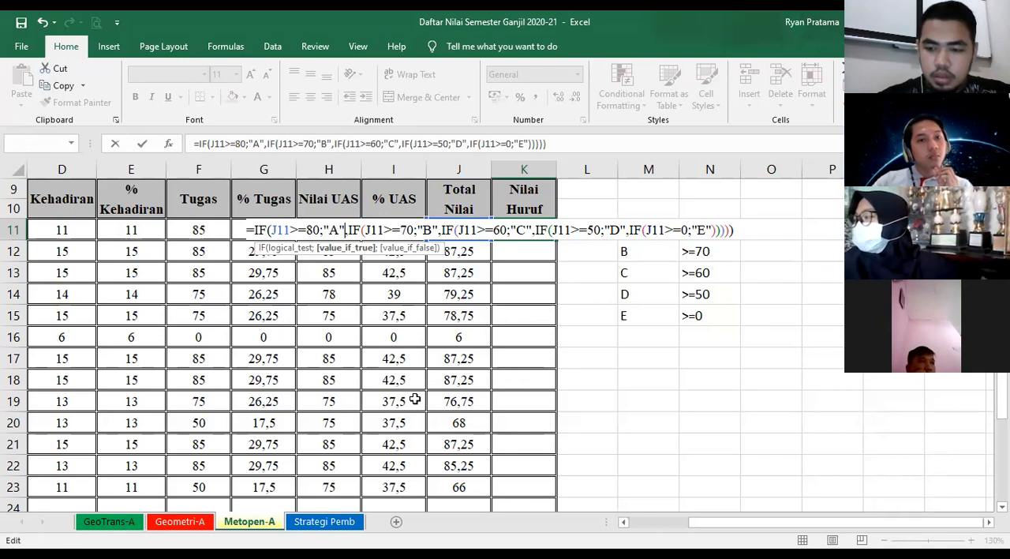
key("BackSpace")
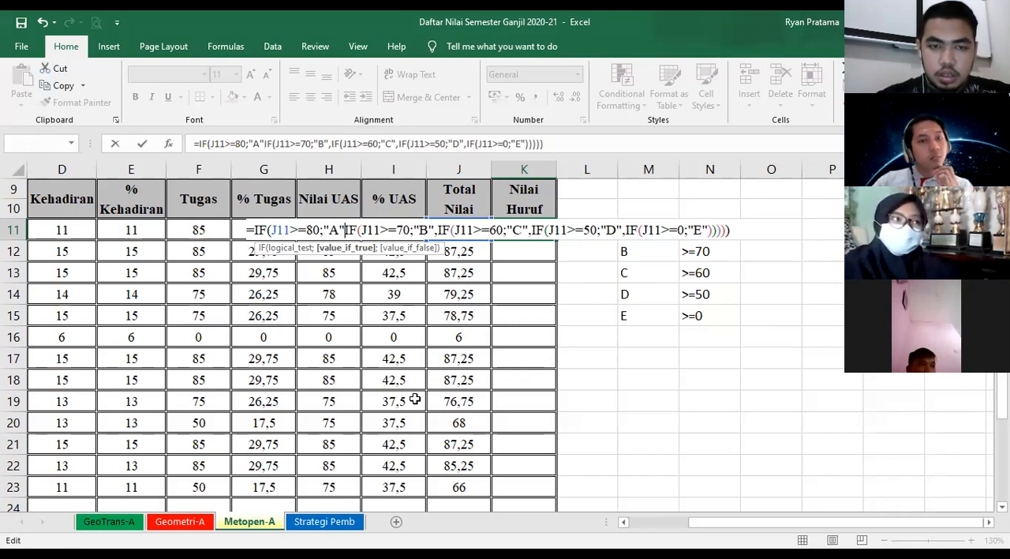
type(";")
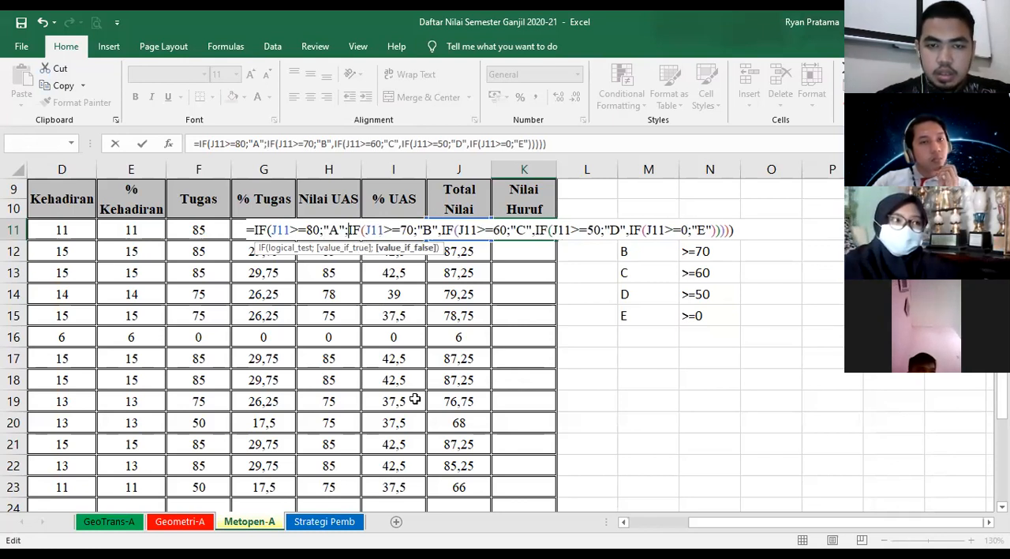
key("Right")
key("Right")
key("Right")
key("Right")
key("Right")
key("Right")
key("Right")
key("Right")
key("Right")
key("Right")
key("Right")
key("Right")
key("Right")
key("Right")
key("Right")
key("BackSpace")
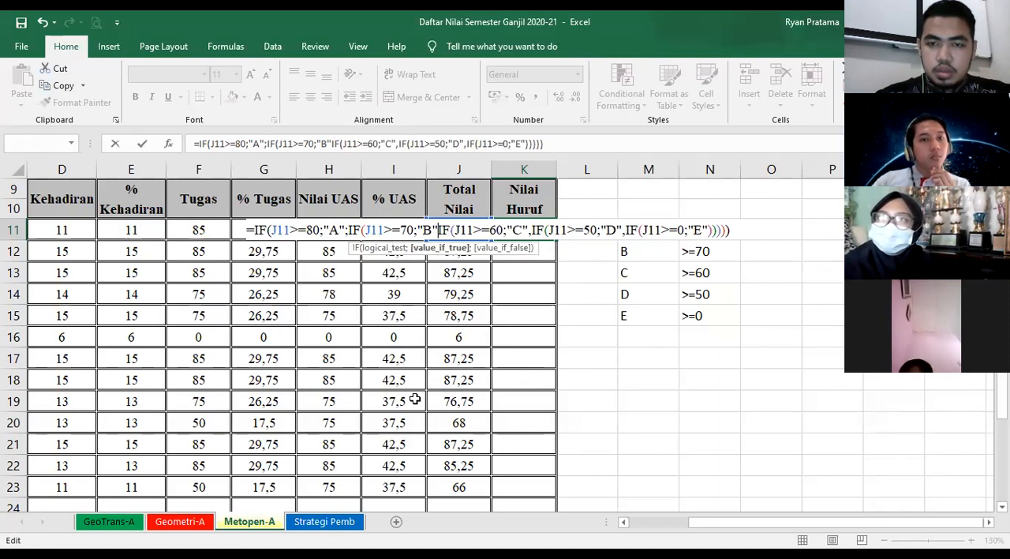
type(";")
key("Right")
key("Right")
key("Right")
key("Right")
key("Right")
key("Right")
key("Right")
key("Right")
key("Right")
key("Right")
key("Right")
key("Right")
key("Right")
key("Right")
key("Right")
key("BackSpace")
type(";")
key("Right")
key("Right")
key("Right")
key("Right")
key("Right")
key("Right")
key("Right")
key("Right")
key("Right")
key("Right")
key("Right")
key("Right")
key("Right")
key("Right")
key("Right")
key("BackSpace")
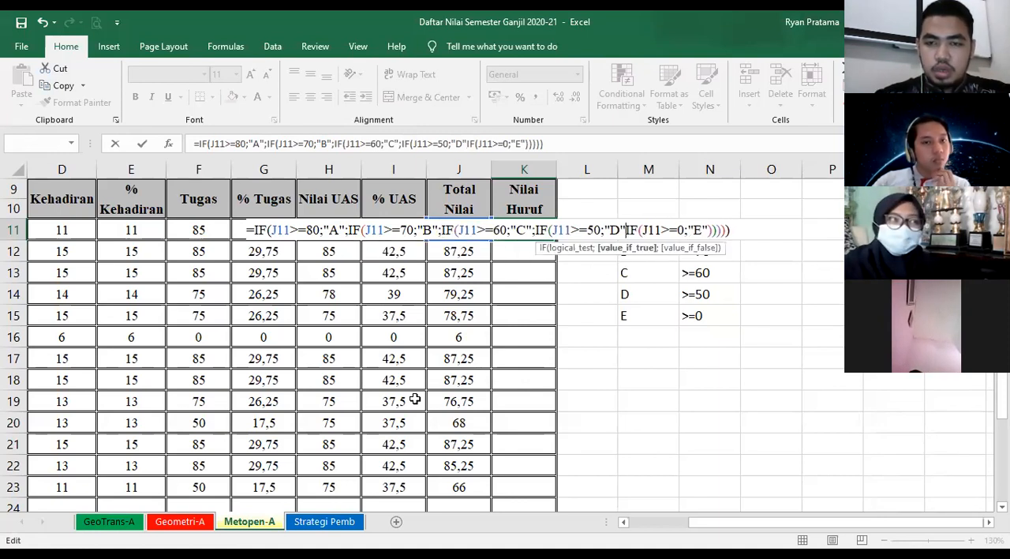
type(";")
key("Return")
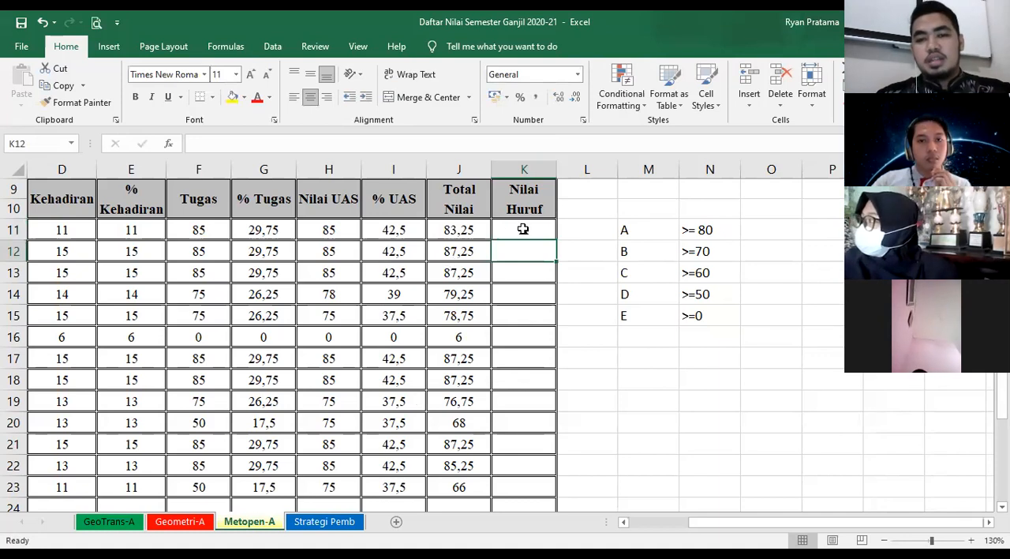
- Check the separators in K11's corrected formula and leave the cell
key("Up")
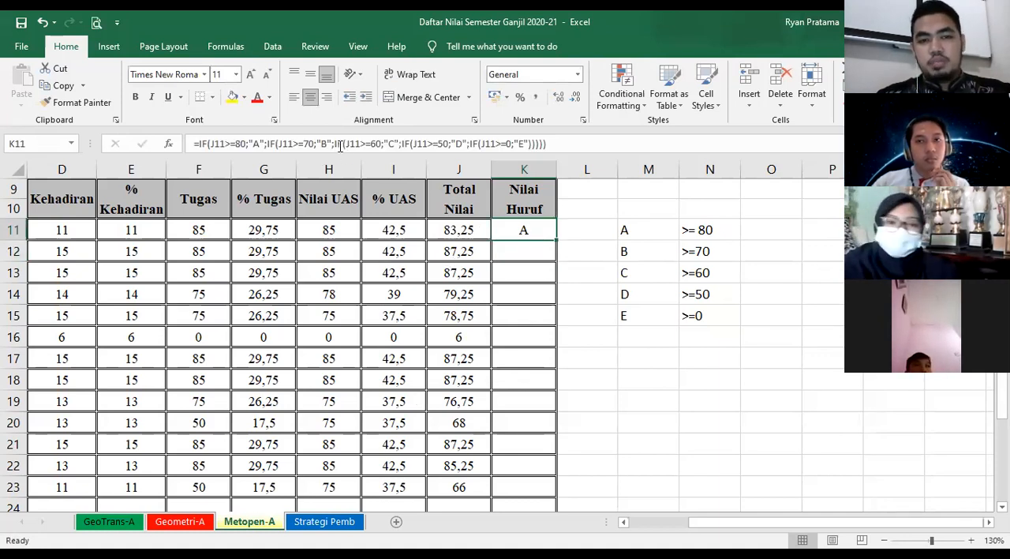
double_click(523, 236)
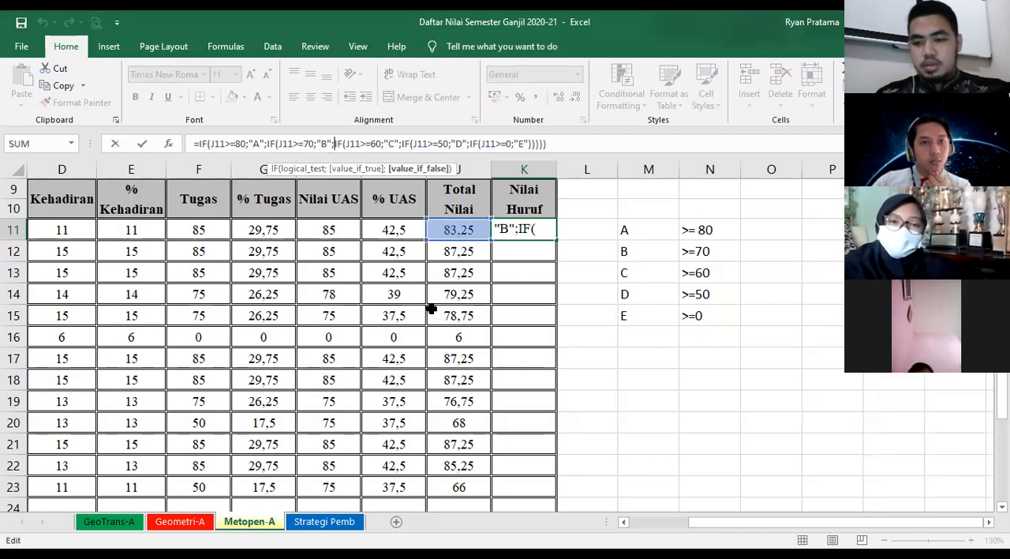
key("Return")
left_click(587, 294)
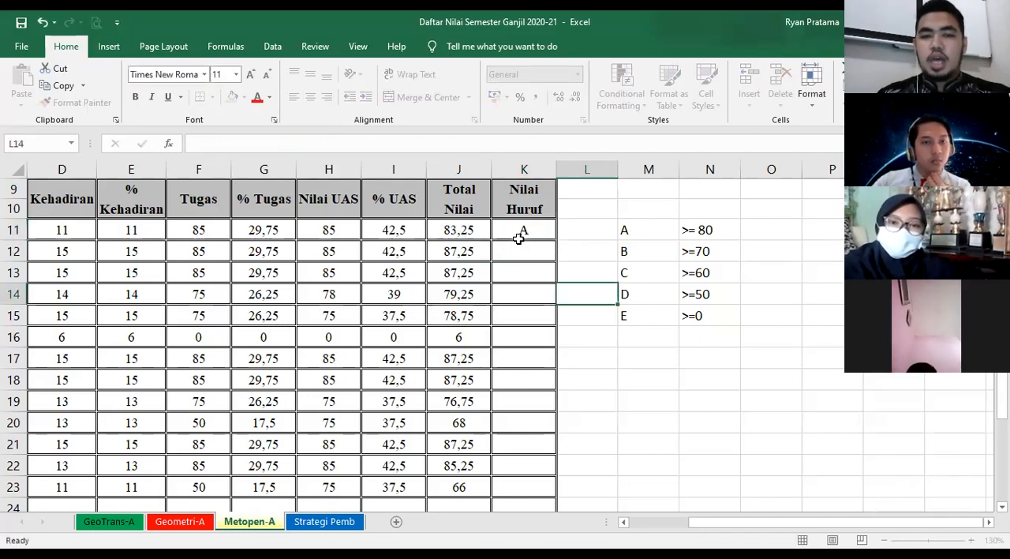
- Fill K11's nested IF formula down the Nilai Huruf column to K23
left_click(520, 230)
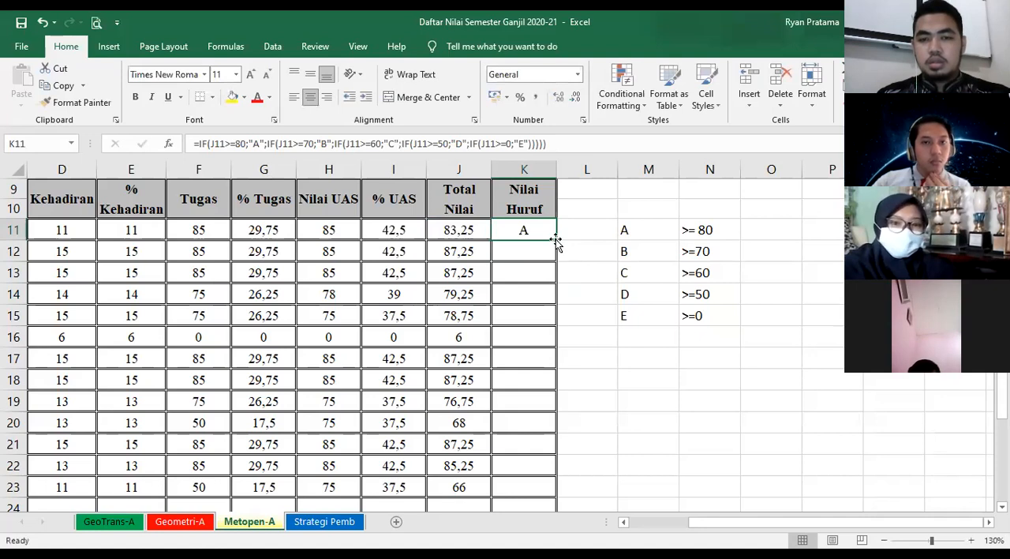
double_click(555, 240)
left_click(590, 339)
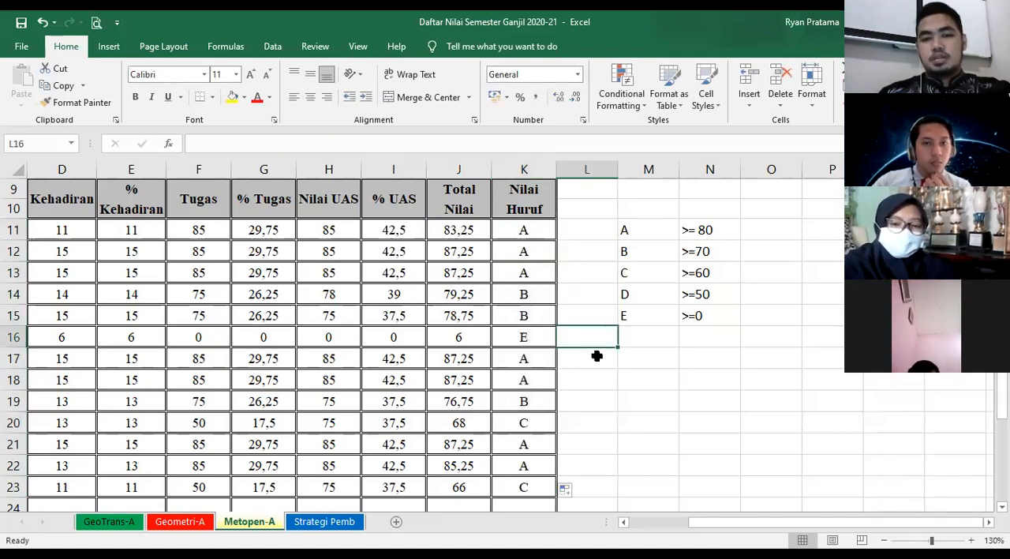
- Examine the complete nested IF formula in K11 from start to end
left_click(524, 231)
left_click(571, 142)
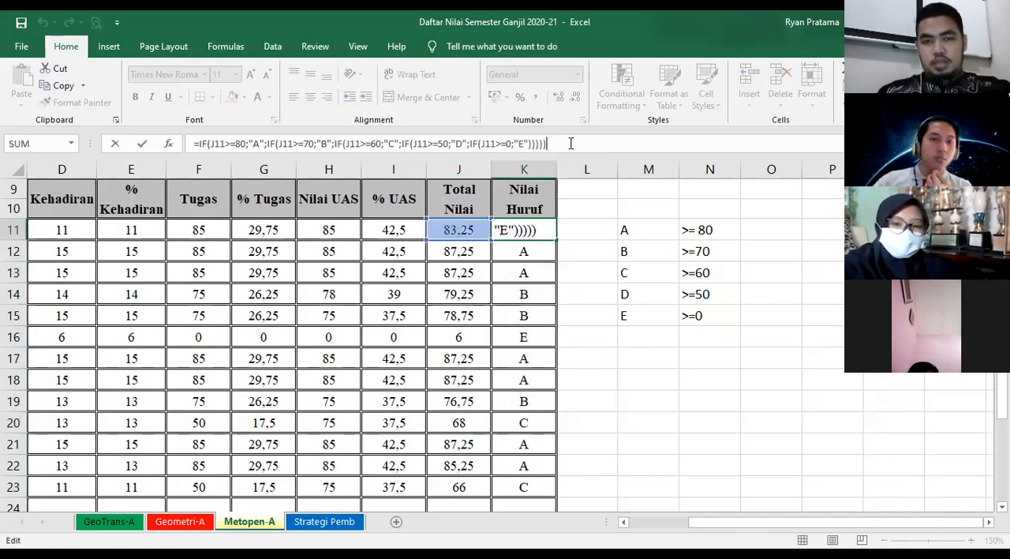
left_click(210, 142, "shift")
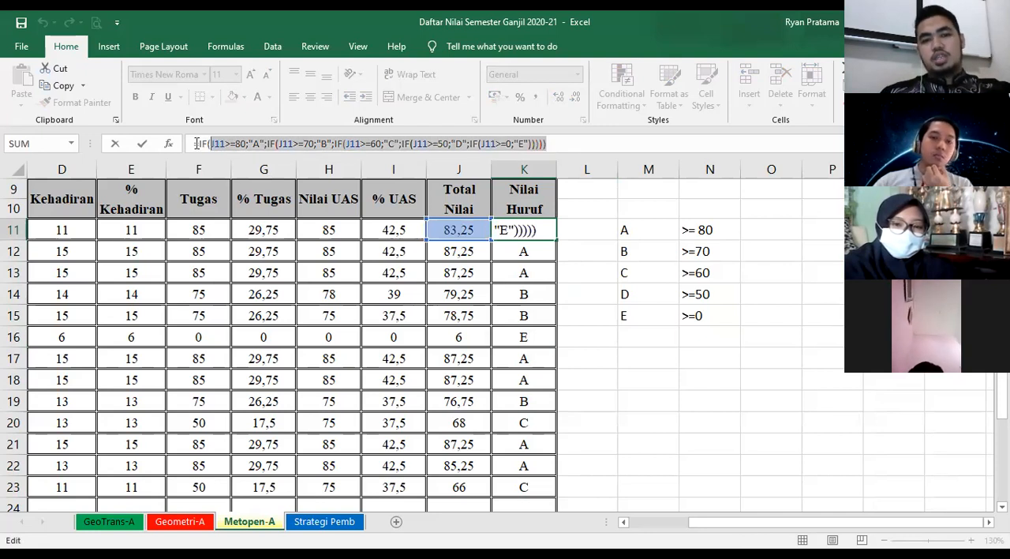
left_click(195, 143, "shift")
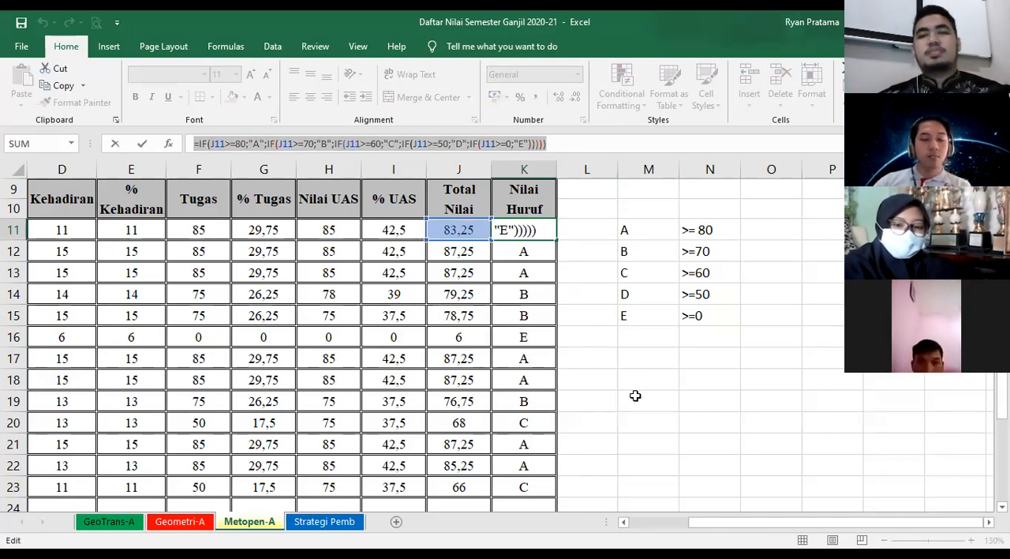
key("Return")
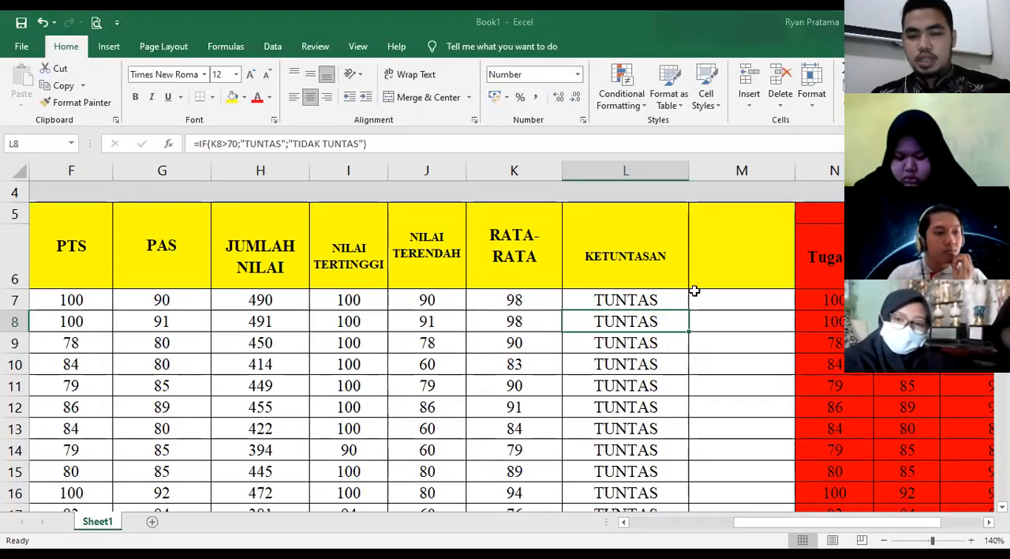
- Enter the header RANKING in the empty yellow header cell M5 beside KETUNTASAN
left_click(722, 254)
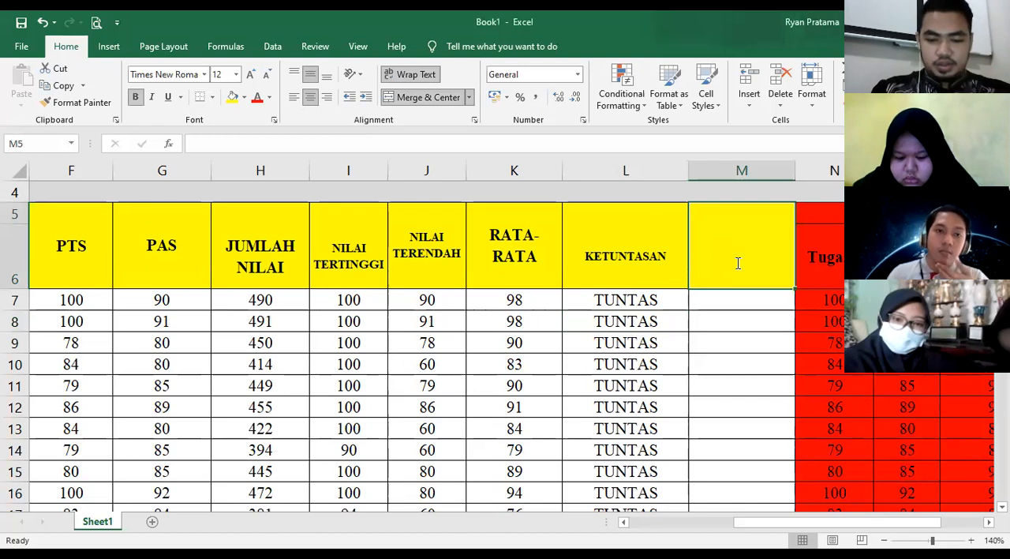
type("RANKING")
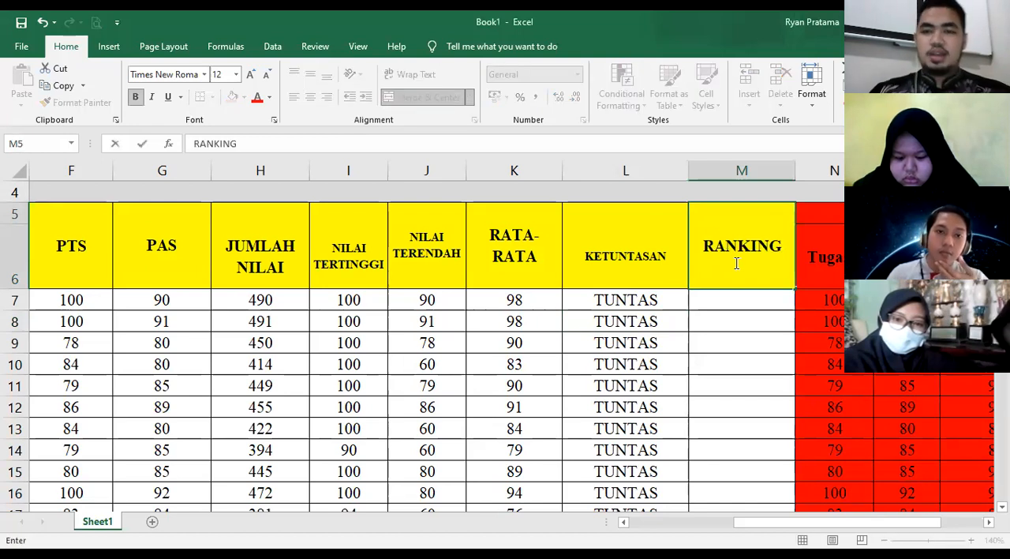
left_click(724, 337)
left_click_drag(768, 523, 800, 522)
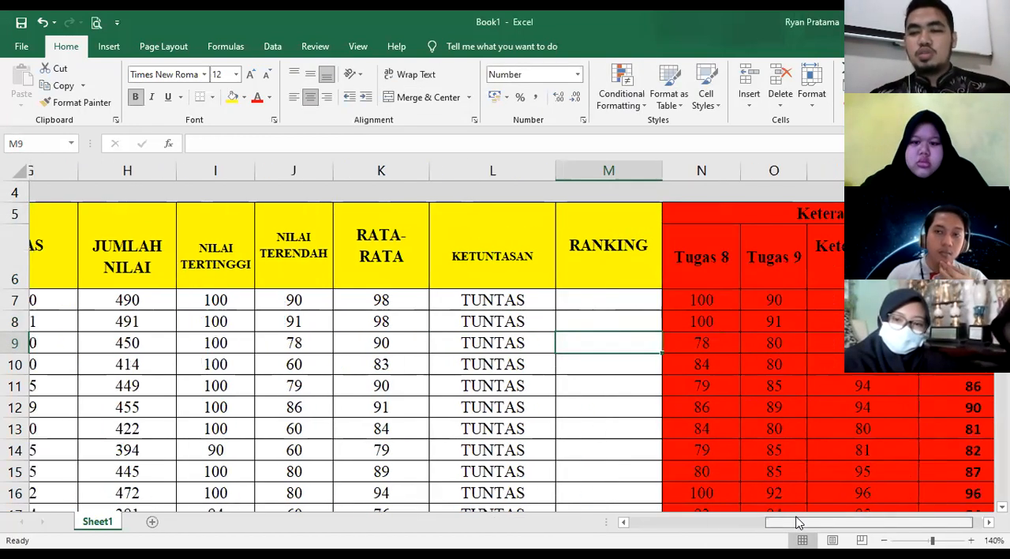
scroll(697, 420, "right", 1)
left_click(547, 300)
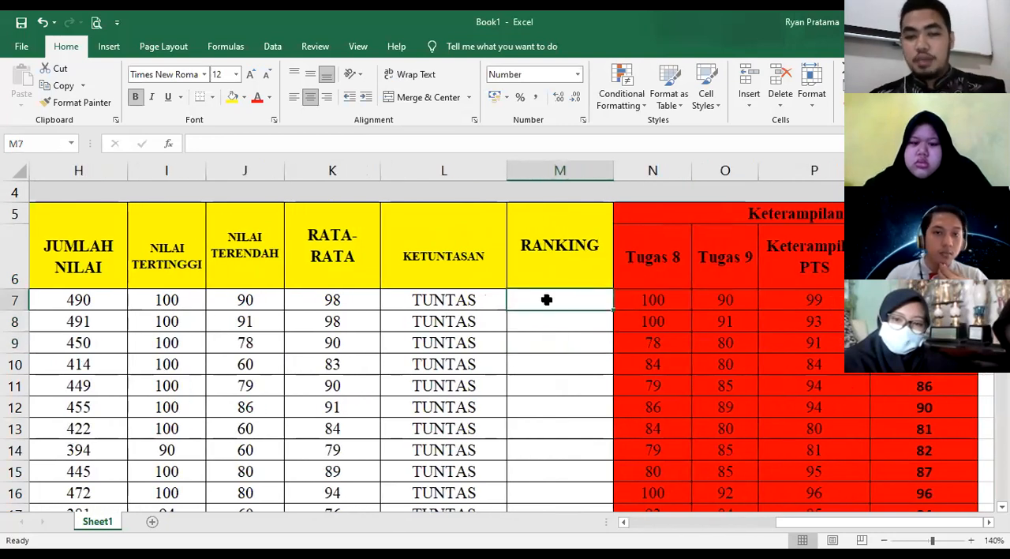
key("Right")
key("Right")
key("Right")
key("Right")
left_click(534, 300)
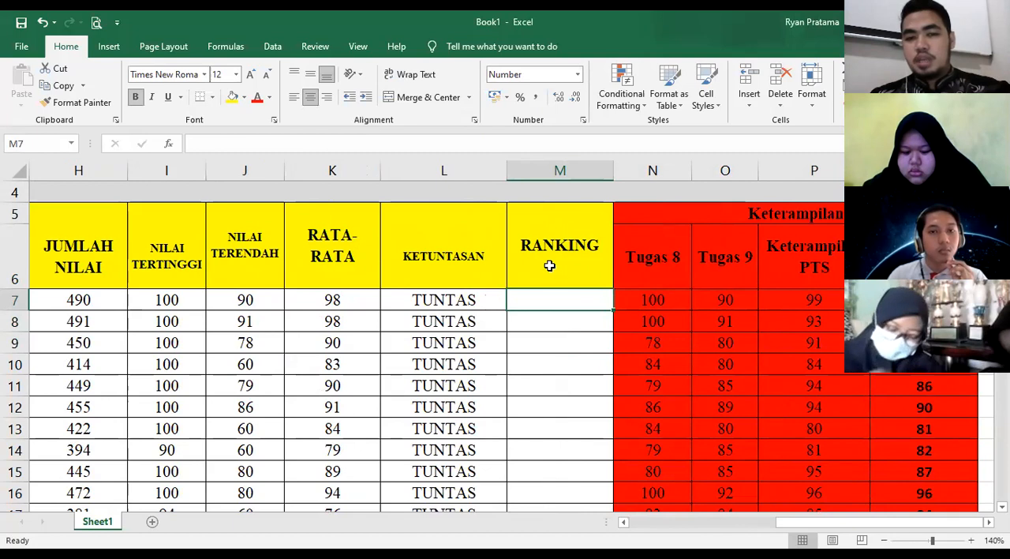
left_click(549, 264)
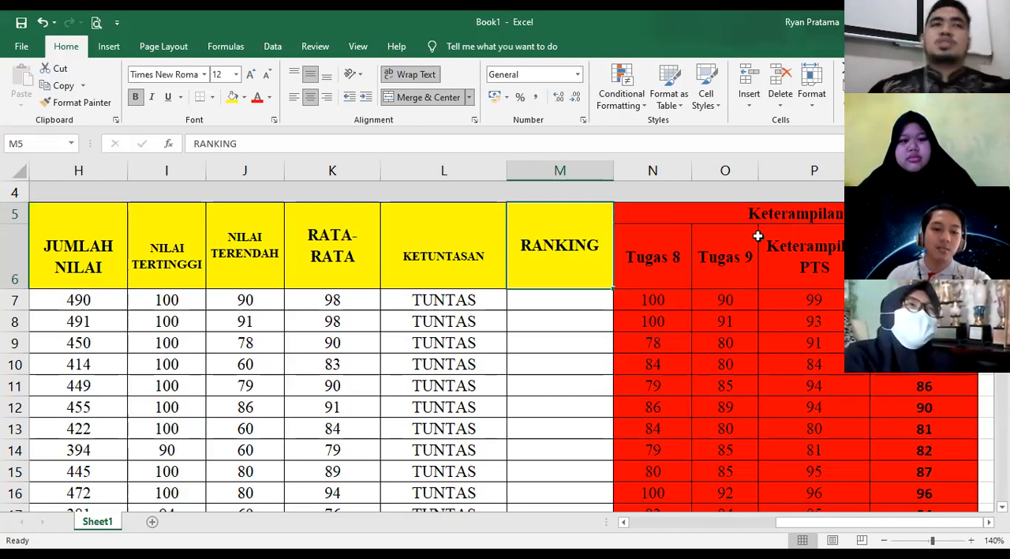
left_click(557, 298)
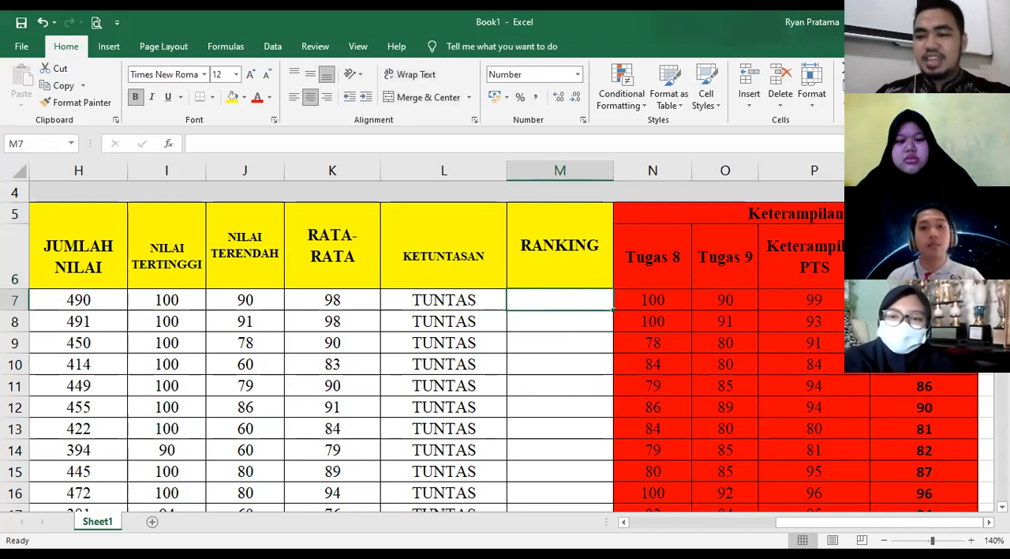
key("Right")
key("Right")
key("Right")
key("Right")
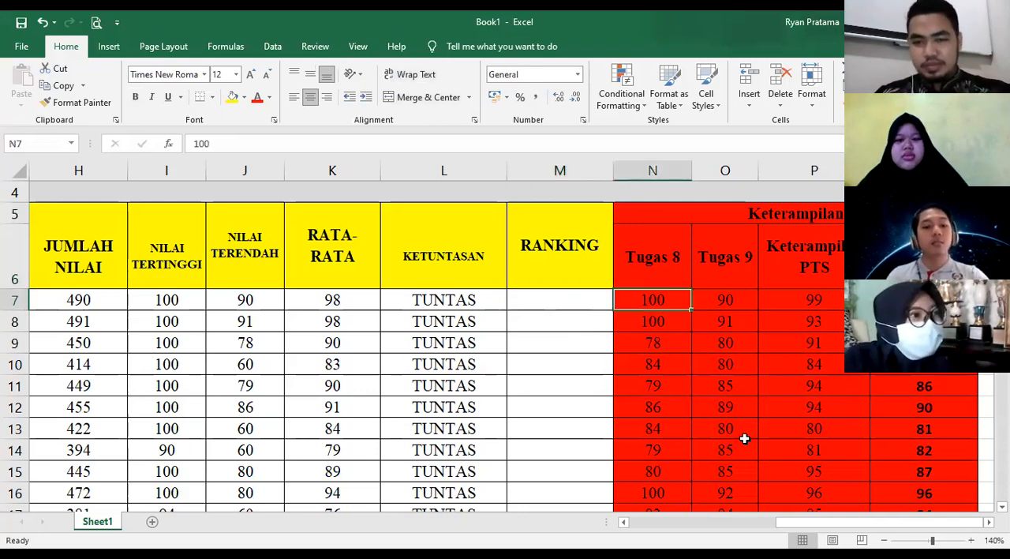
key("Right")
key("Left")
key("Left")
key("Left")
key("Left")
key("Left")
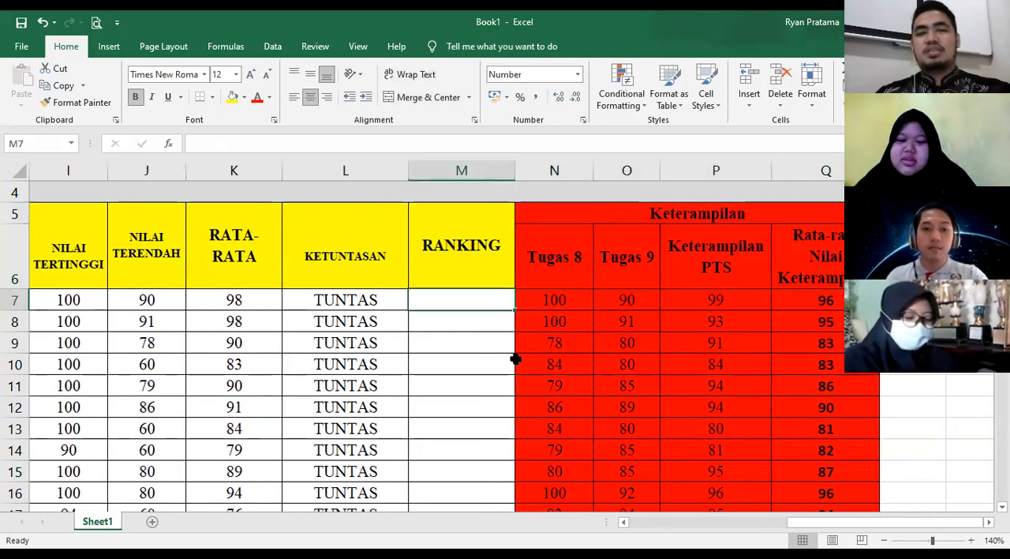
left_click(438, 357)
left_click(446, 297)
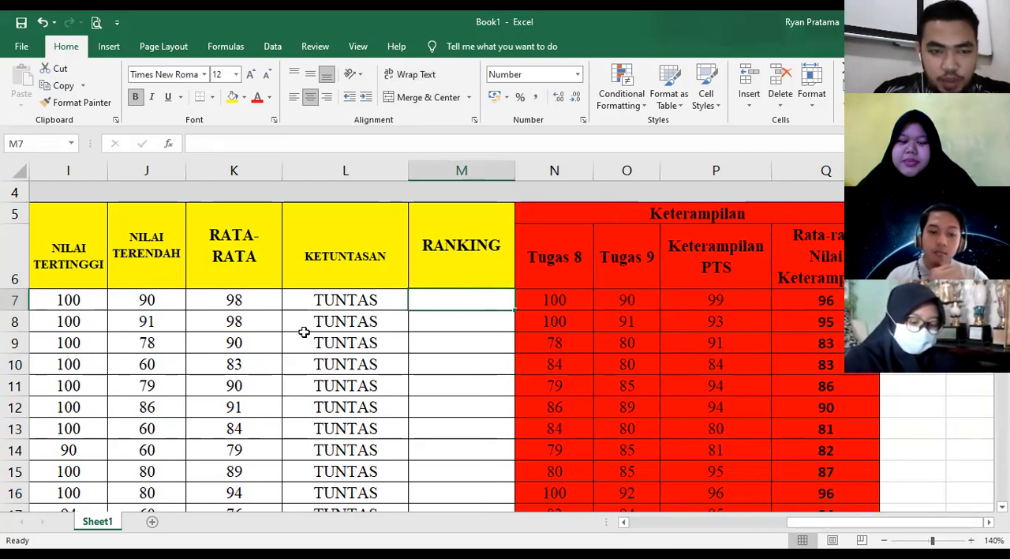
- Examine the RATA-RATA averages in column K from the first student down to row 36
left_click(237, 303)
left_click(246, 325)
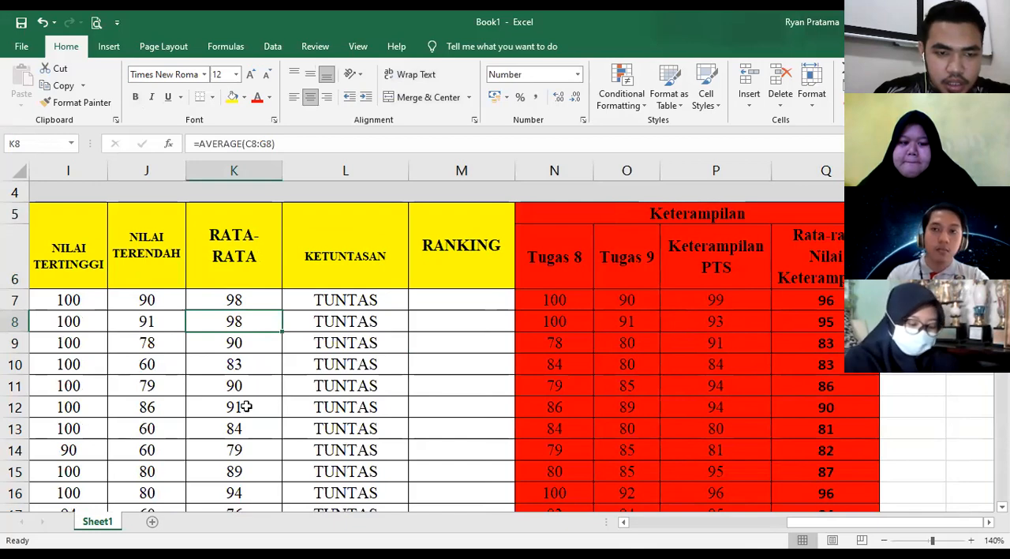
scroll(246, 405, "down", 6)
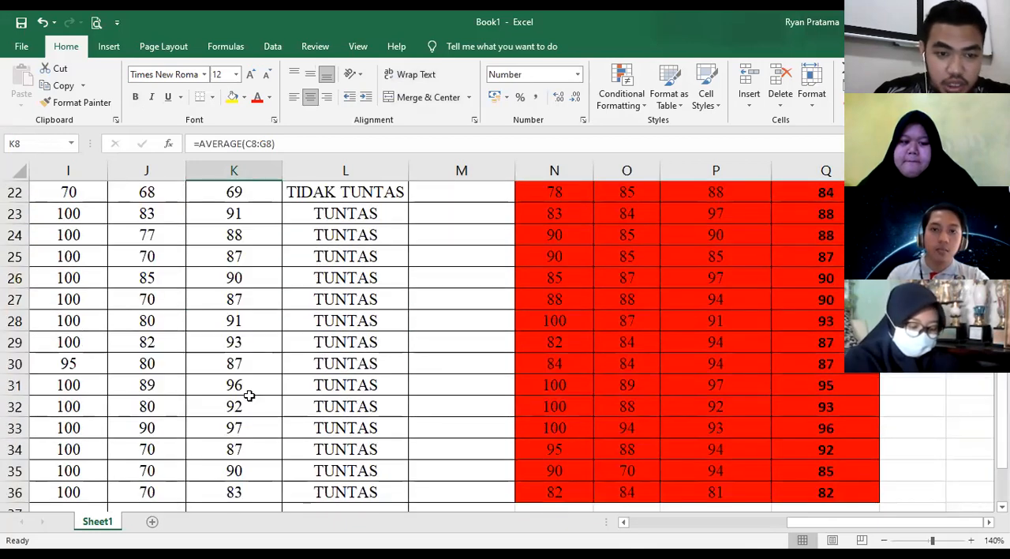
scroll(249, 404, "up", 3)
scroll(237, 371, "up", 4)
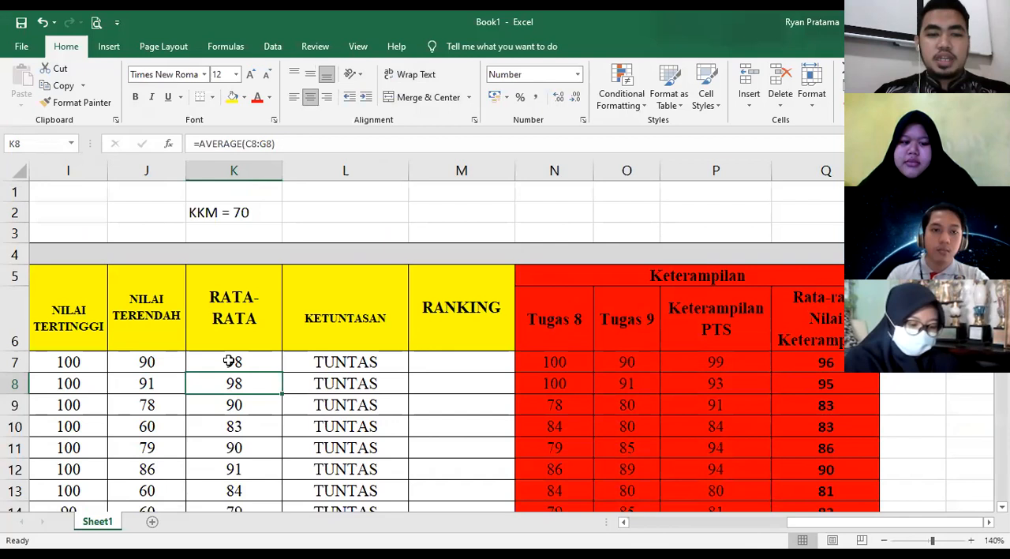
- Try ranking by hand with 1 in M7 and 2 in K8, and undo both entries
left_click(468, 359)
type("1")
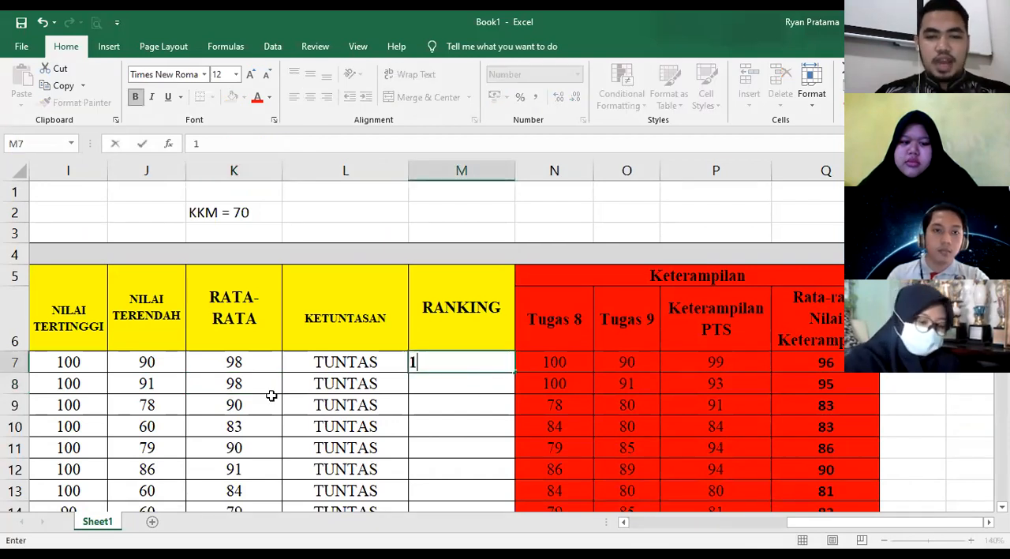
left_click(236, 386)
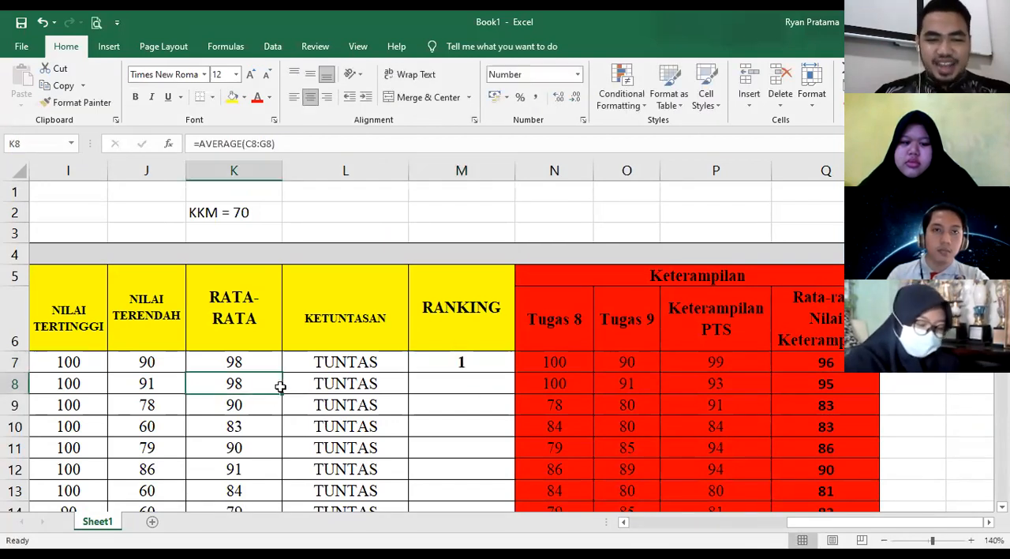
type("2")
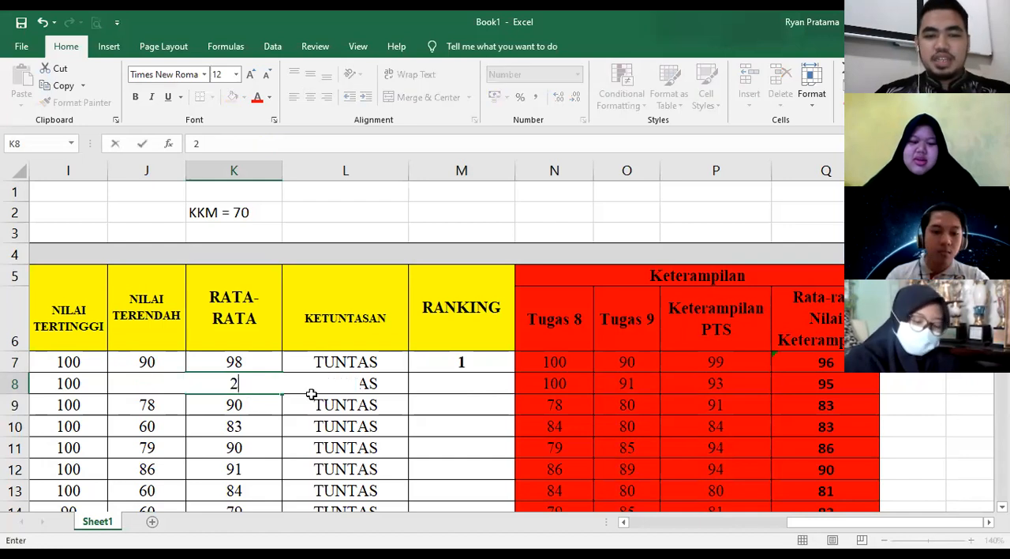
left_click(482, 439)
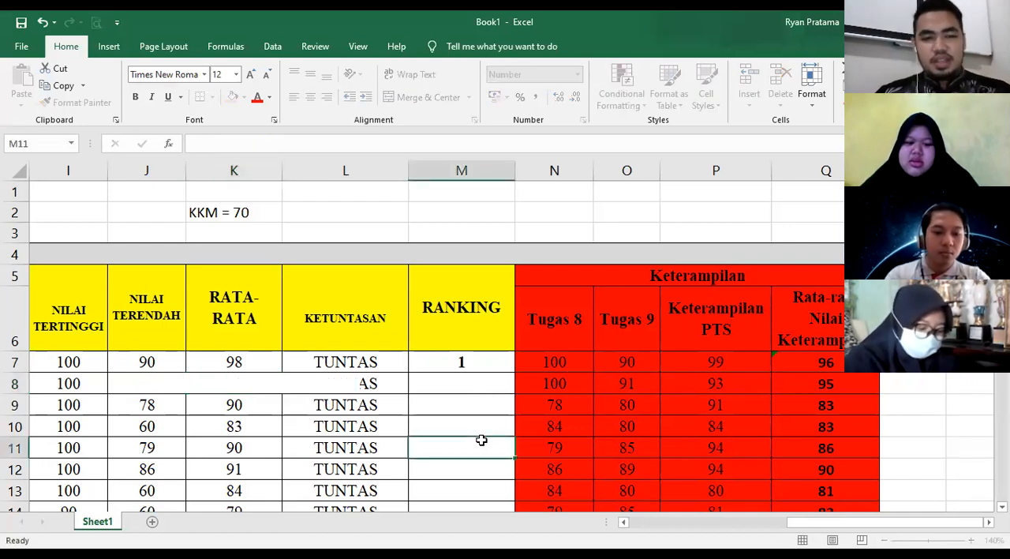
key("ctrl+z")
key("ctrl+z")
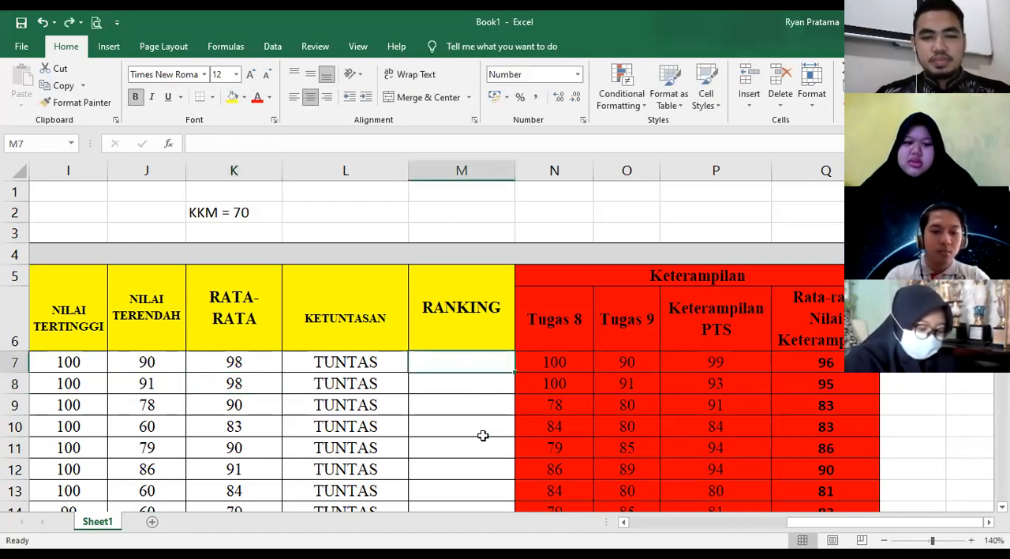
left_click_drag(841, 524, 748, 531)
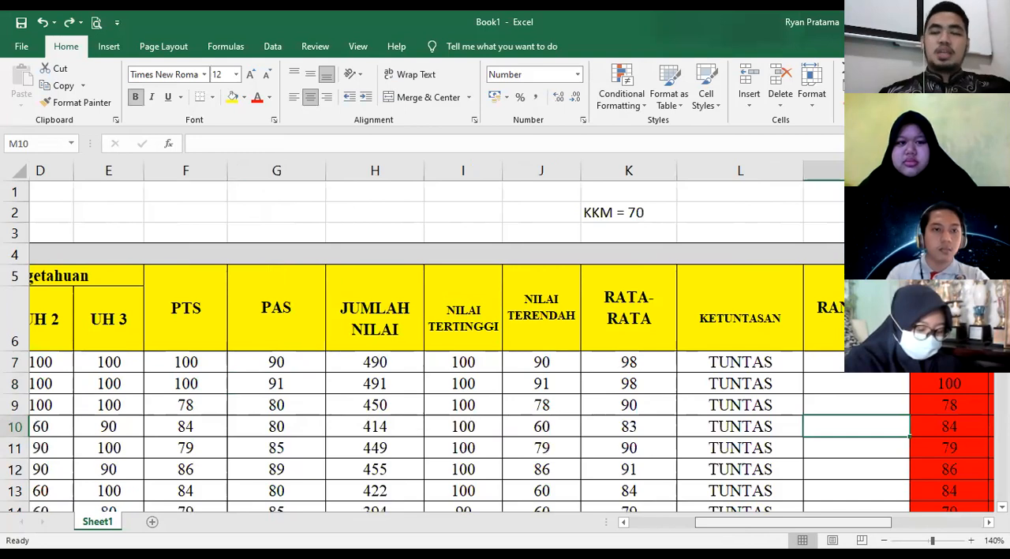
scroll(505, 347, "left", 2)
scroll(755, 532, "right", 3)
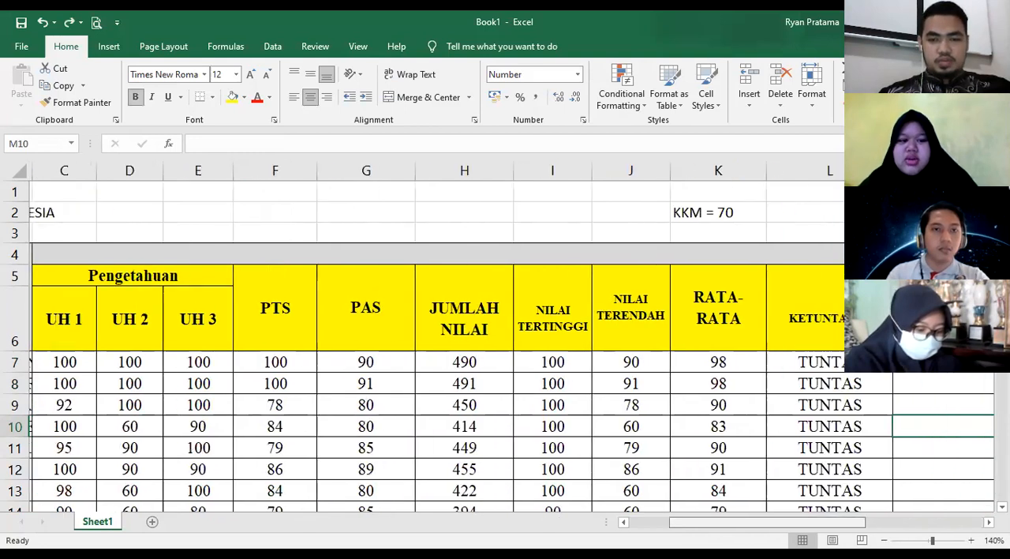
left_click_drag(774, 527, 799, 522)
scroll(797, 523, "right", 1)
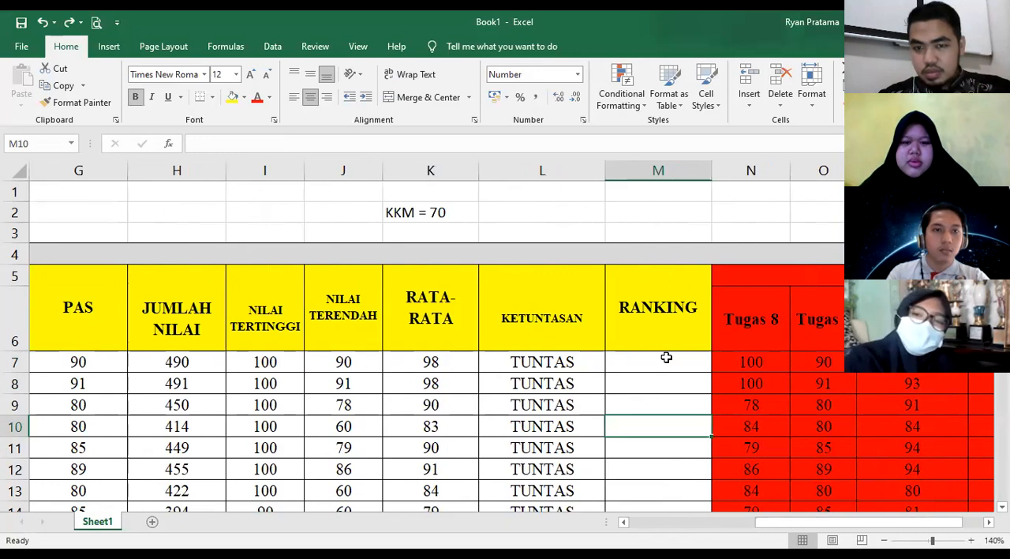
left_click(666, 358)
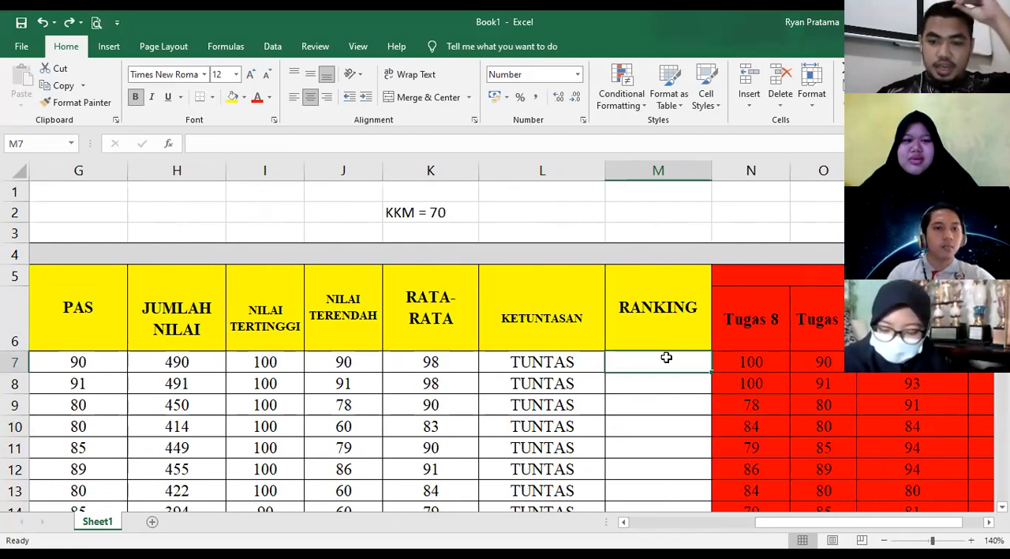
type("=")
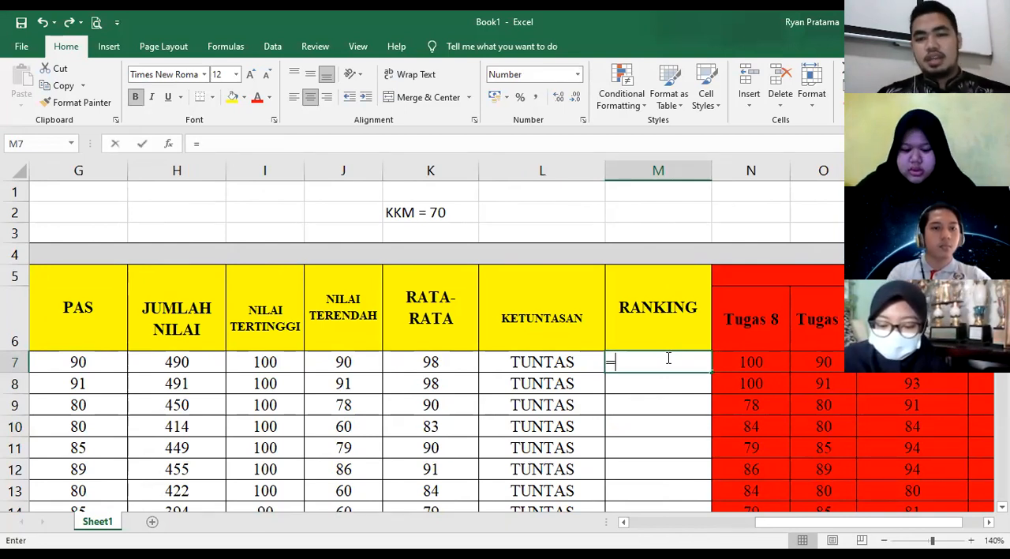
type("RANK")
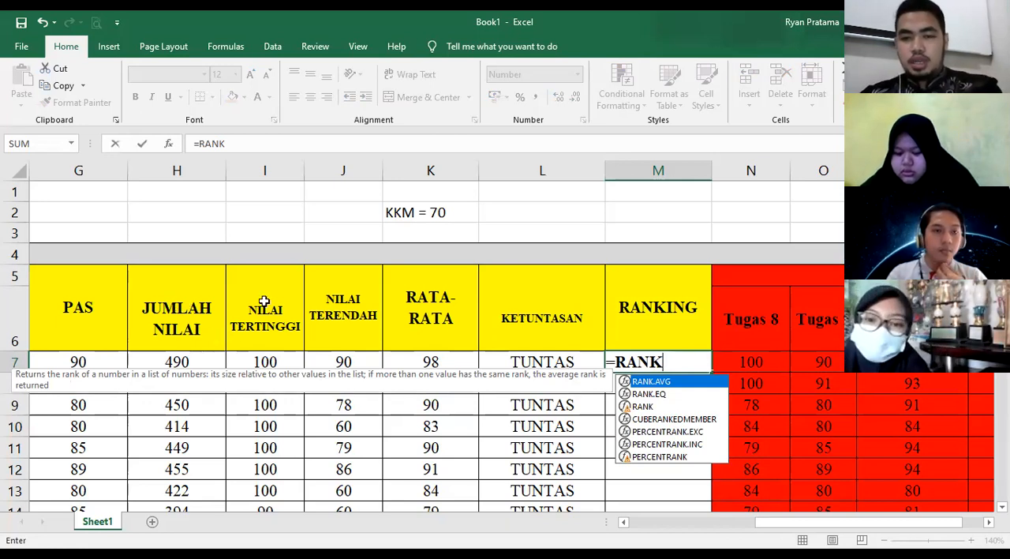
key("Escape")
key("Escape")
left_click(650, 449)
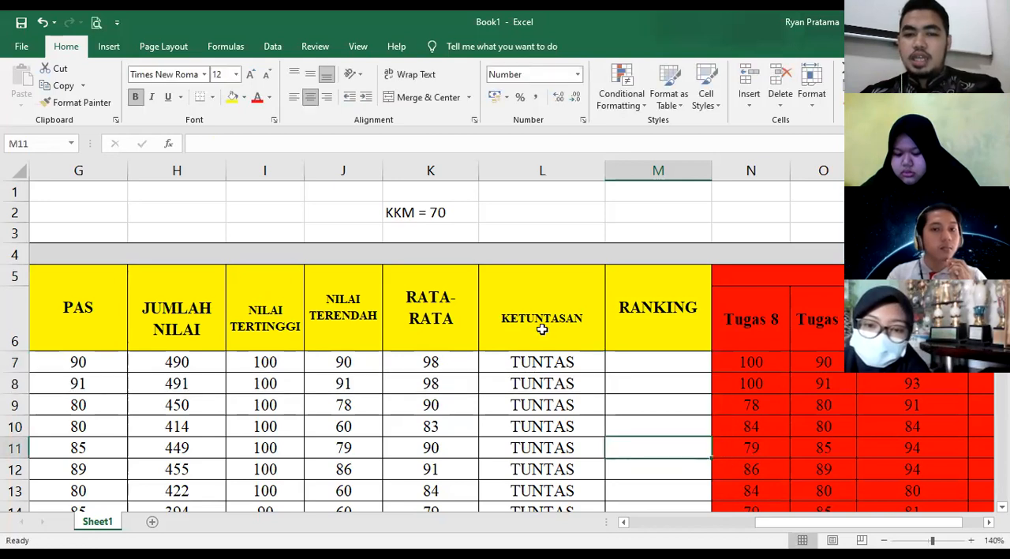
- Fill the RATA-RATA header with green and the JUMLAH NILAI header cells H5 and H6 with blue
left_click(542, 330)
left_click(433, 323)
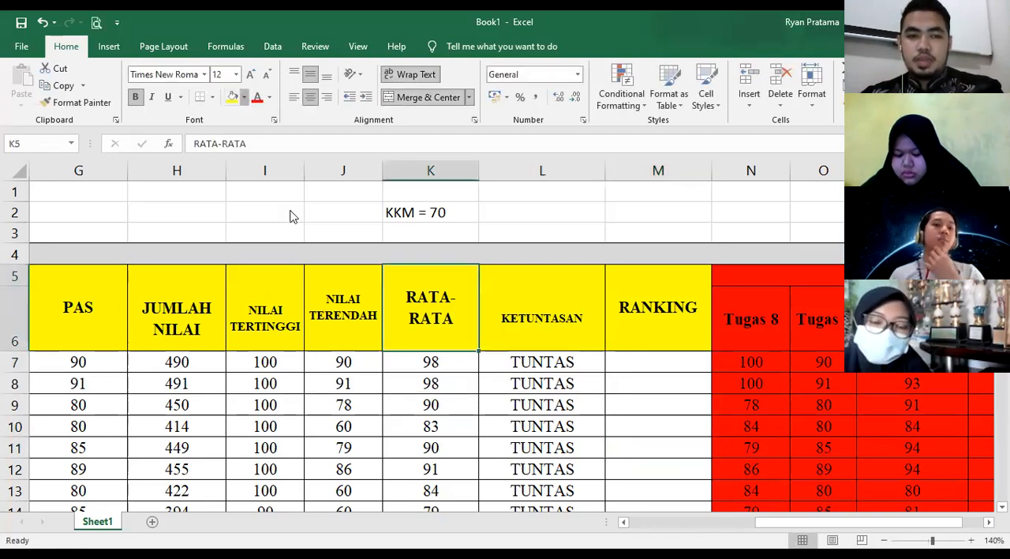
left_click(670, 329)
left_click(663, 367)
left_click(162, 323)
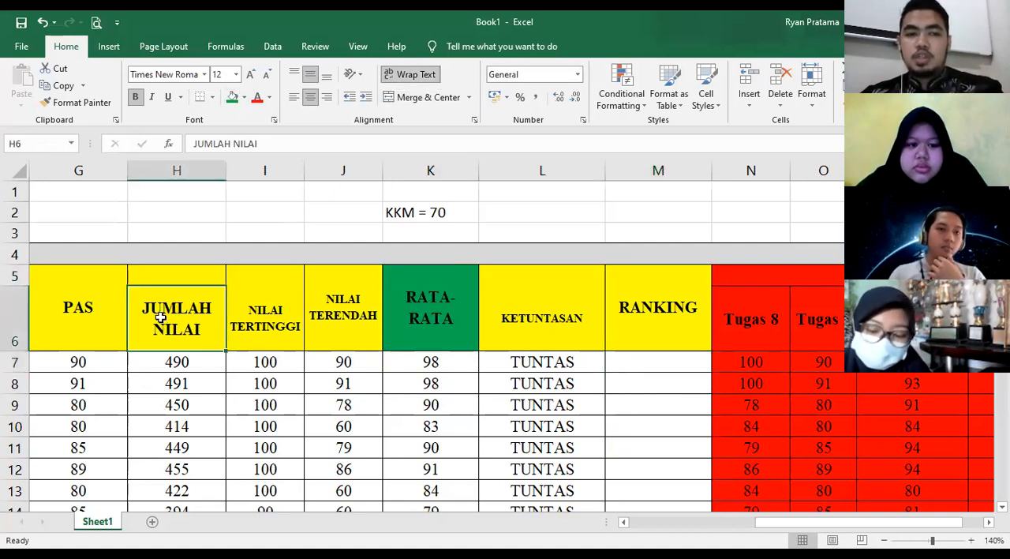
left_click(306, 214)
left_click(178, 277)
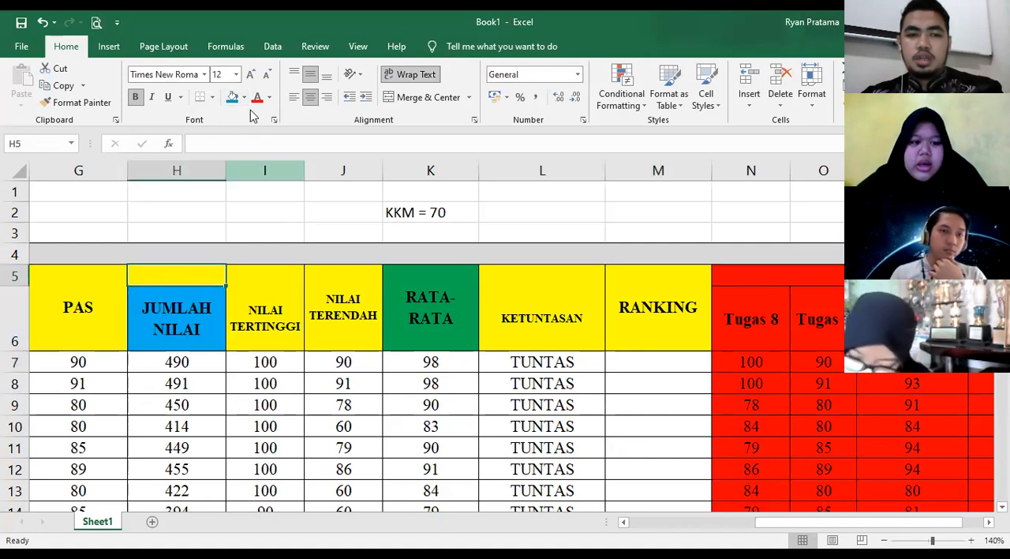
left_click(232, 98)
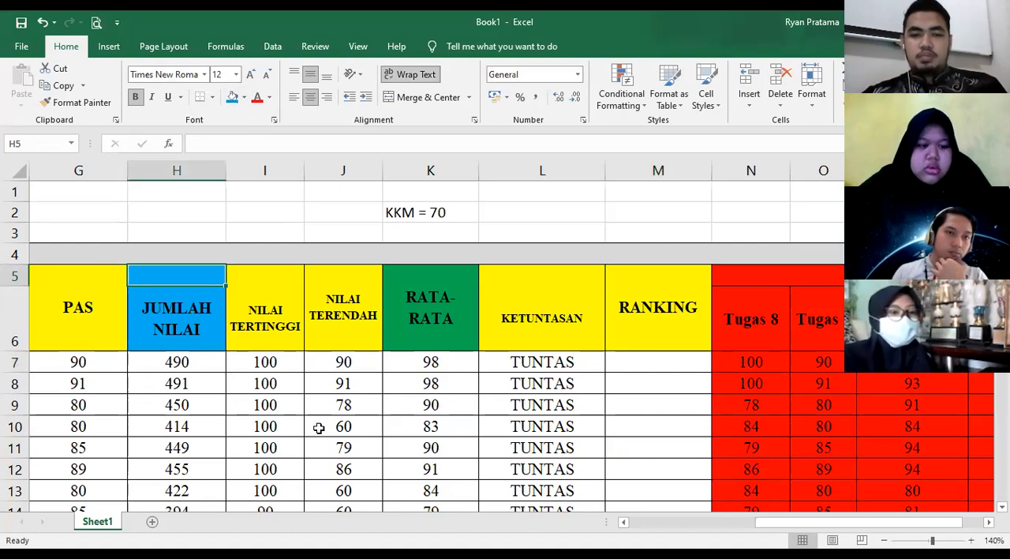
- Compare the RATA-RATA averages and JUMLAH NILAI totals of the first two students in rows 7 and 8
left_click(423, 385)
key("Up")
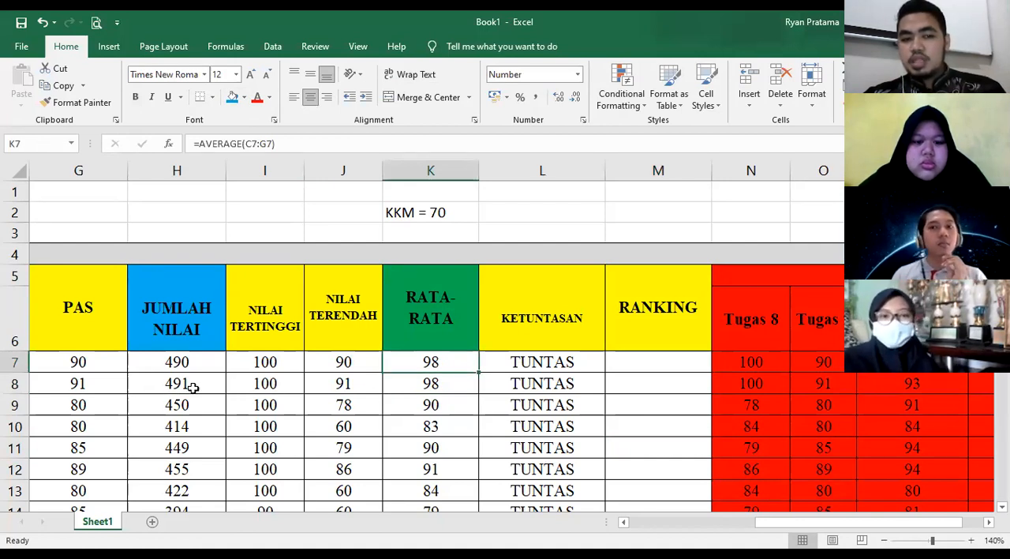
left_click(192, 386)
left_click(193, 363)
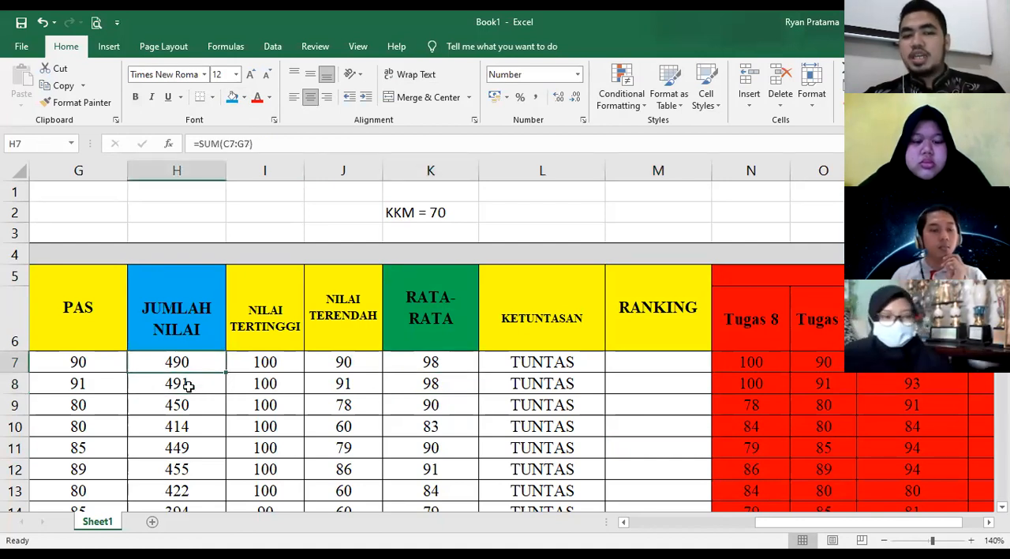
left_click(182, 386)
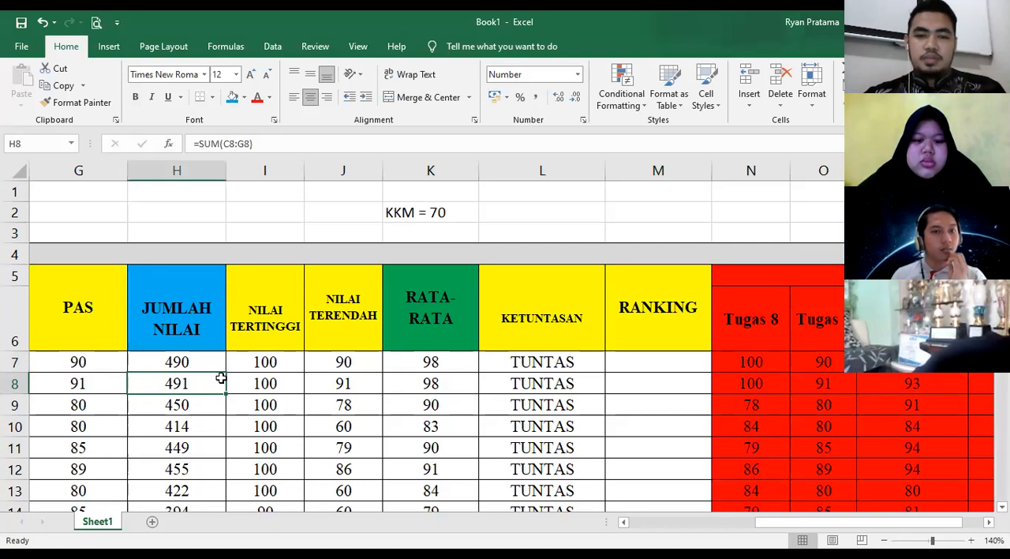
- Start a RANK formula in M7 with the first student's JUMLAH NILAI total, H7, as the number to rank
left_click(658, 364)
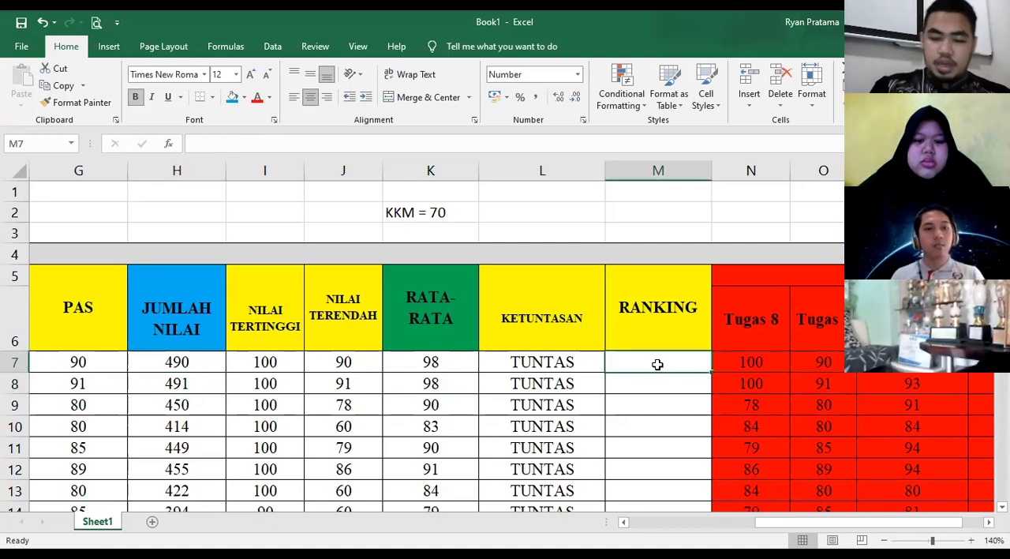
type("=")
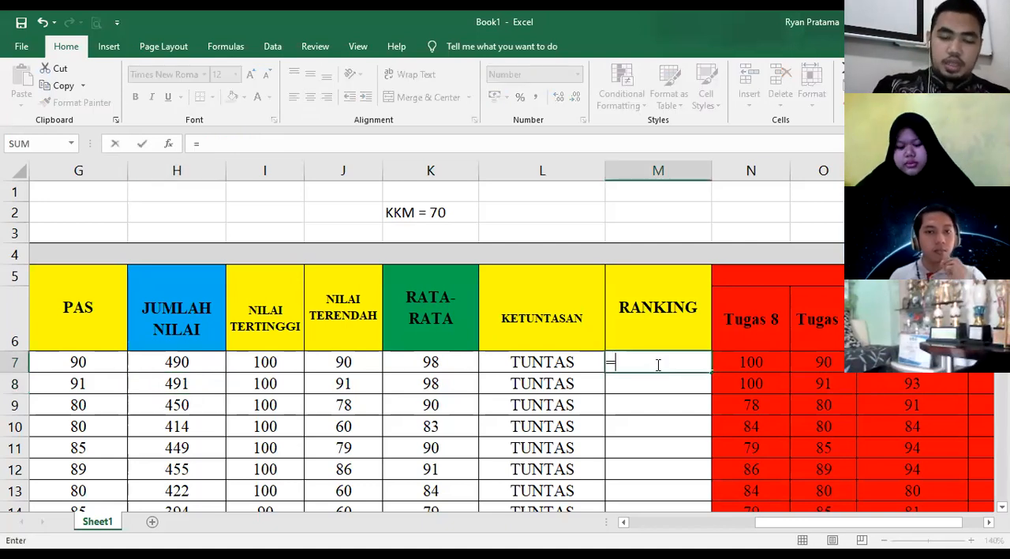
type("RANK")
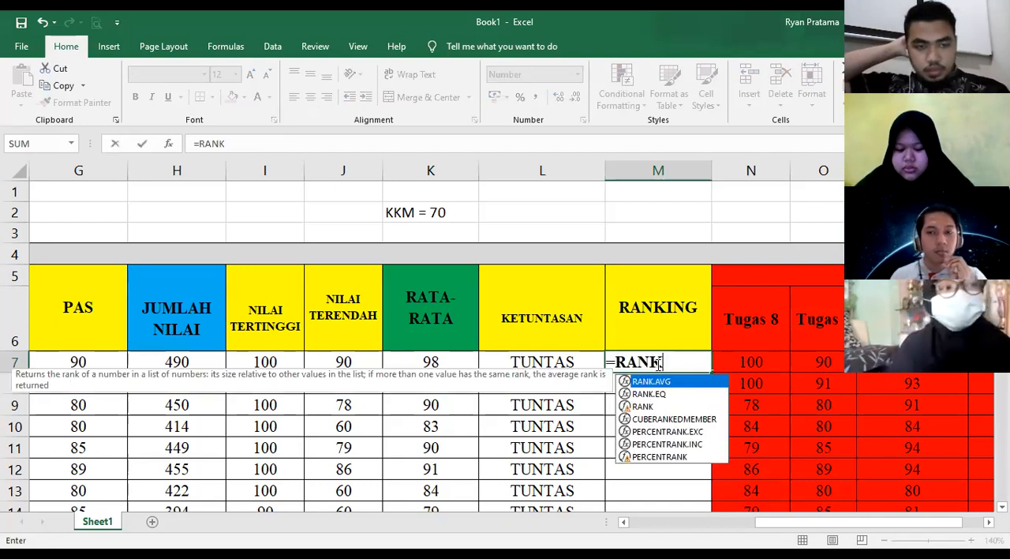
type("(")
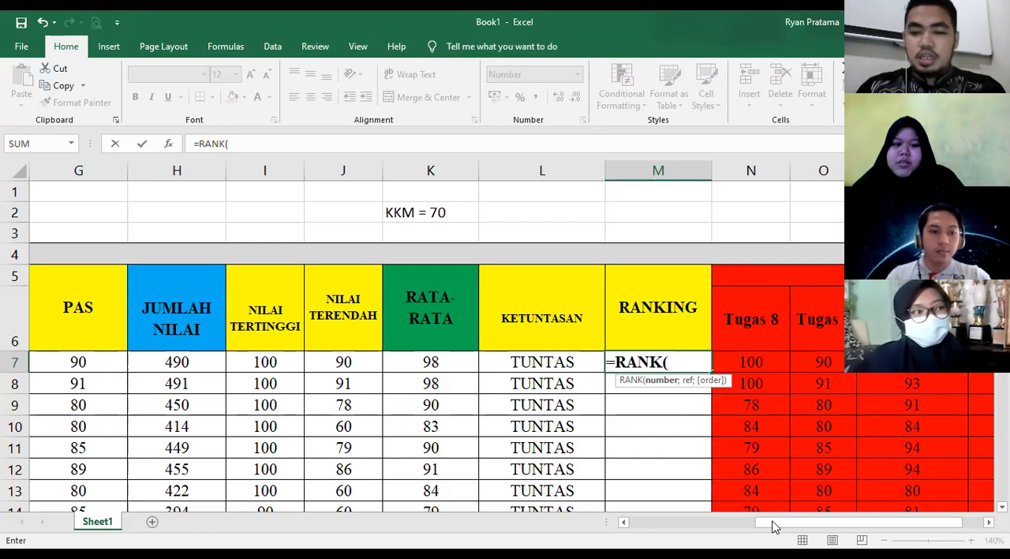
left_click_drag(768, 522, 665, 522)
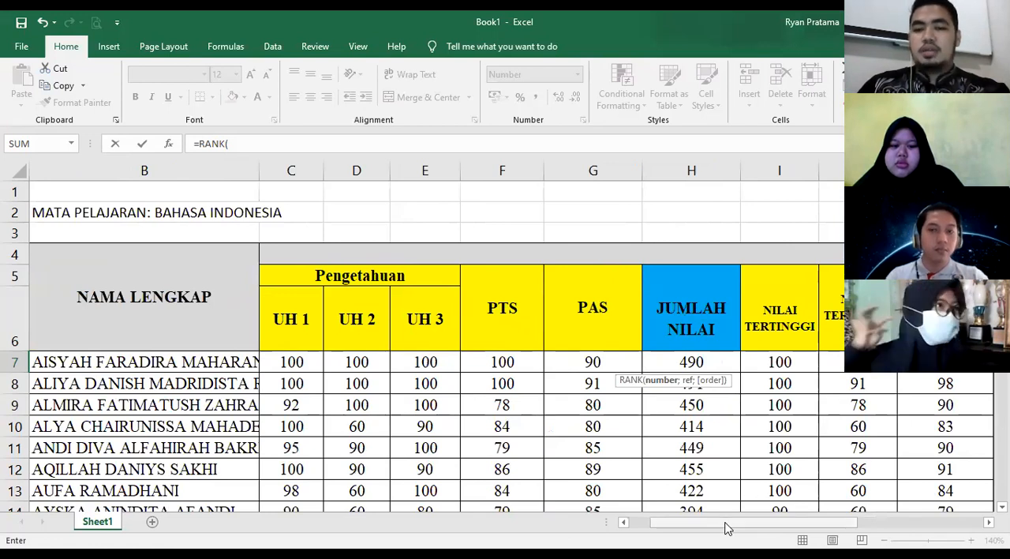
left_click_drag(799, 524, 850, 526)
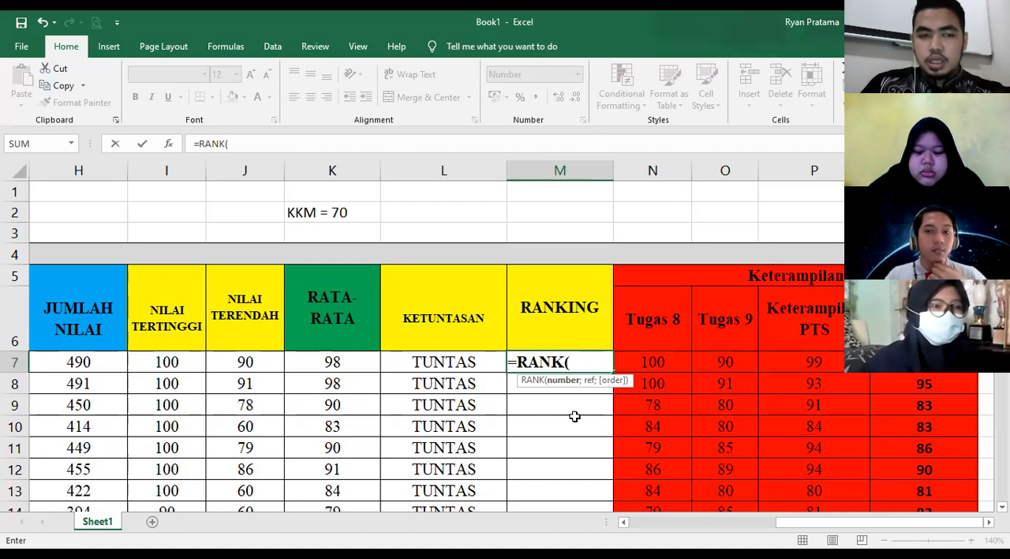
left_click(91, 362)
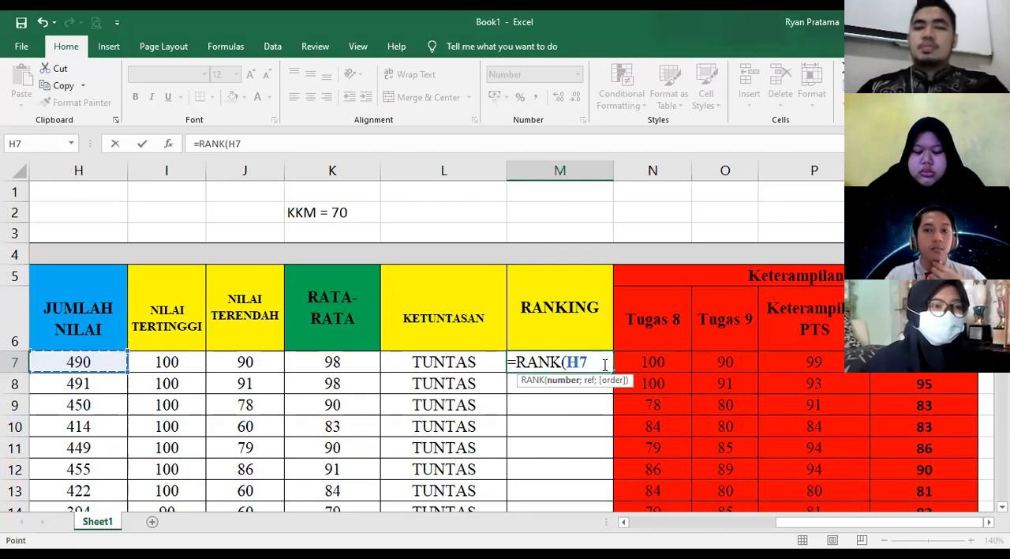
- Complete the M7 formula as =RANK(H7;$H$7:$H$36;0), using an absolute reference range and descending order
type(";")
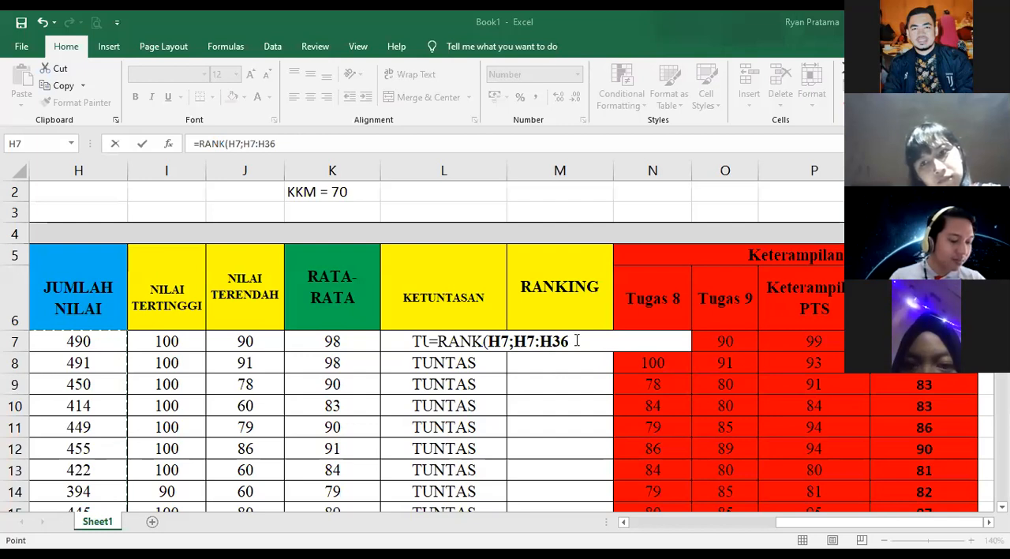
left_click(576, 340)
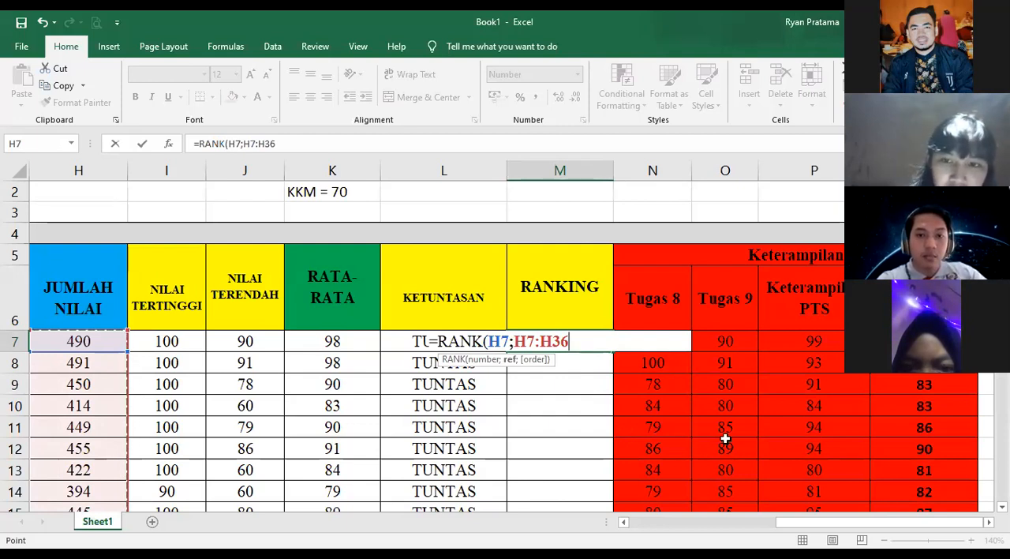
key("F4")
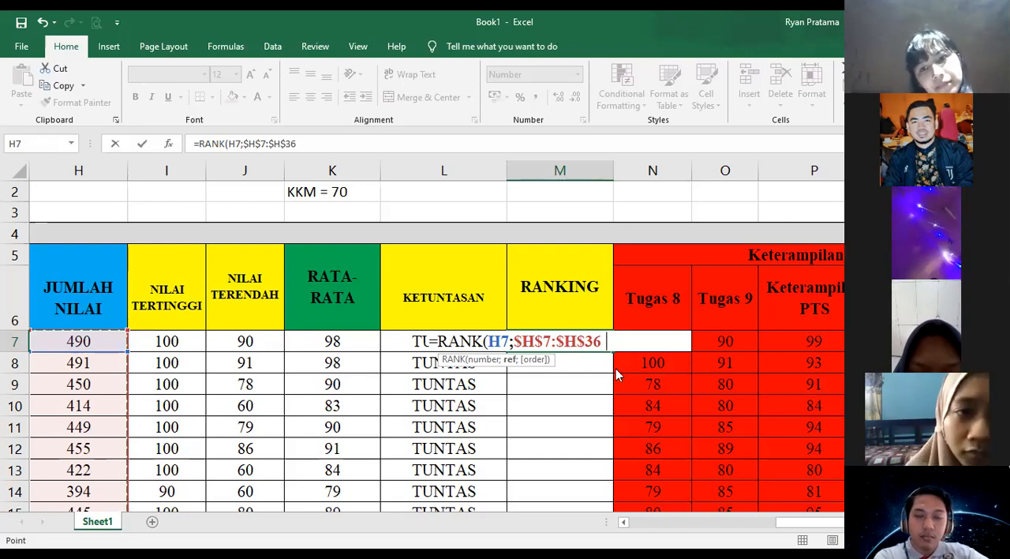
type(";")
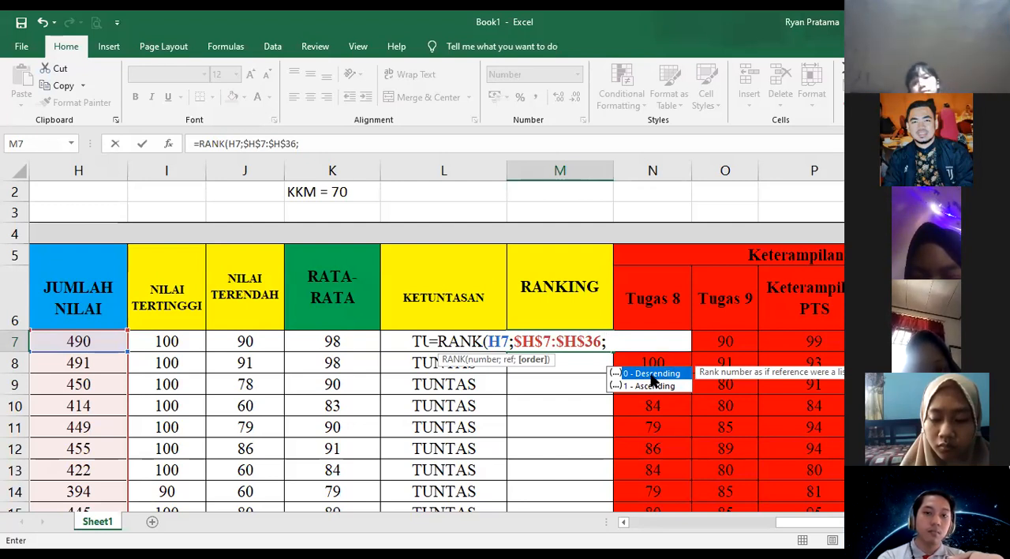
type("0")
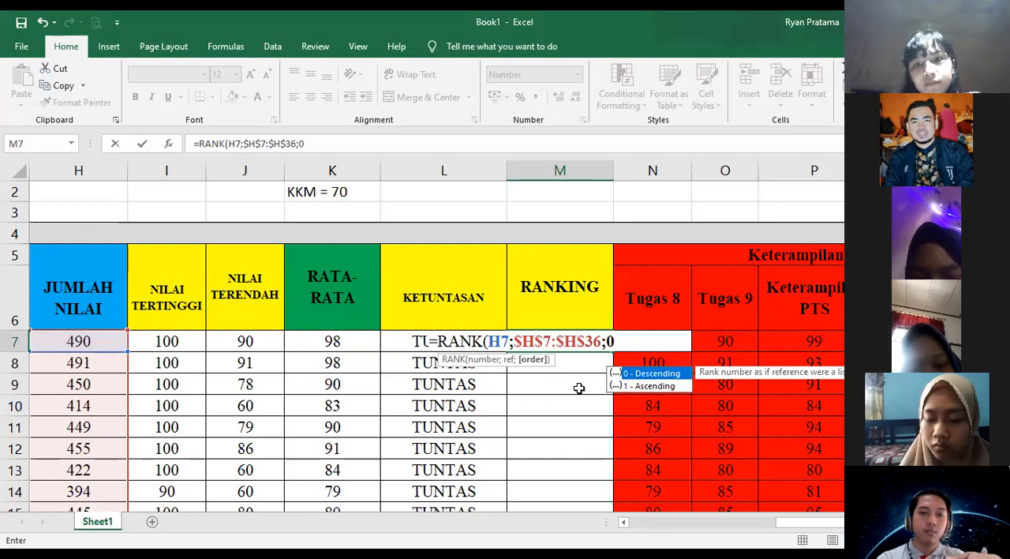
type(")")
key("Return")
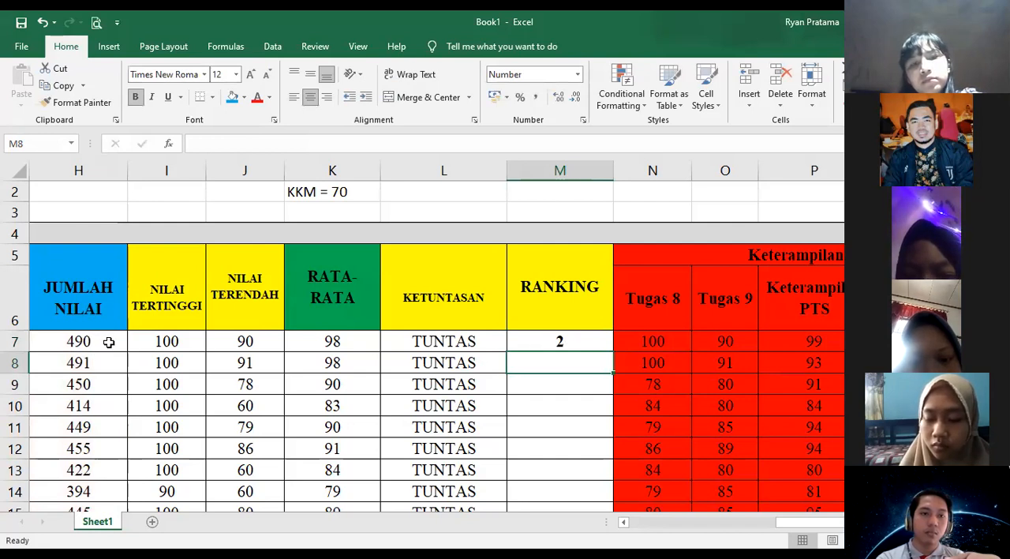
- Fill the RANK formula from M7 down the RANKING column to row 40
left_click(612, 352)
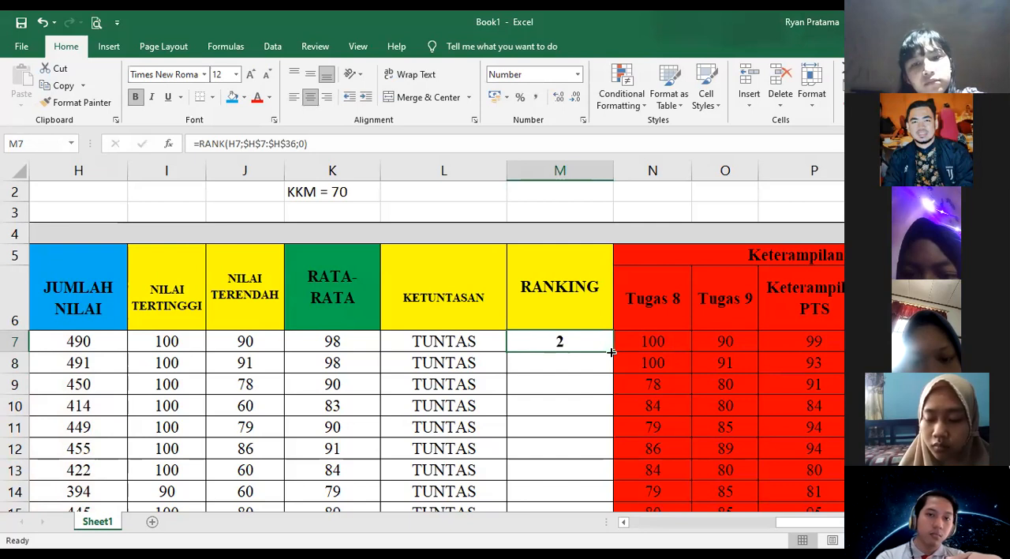
double_click(611, 351)
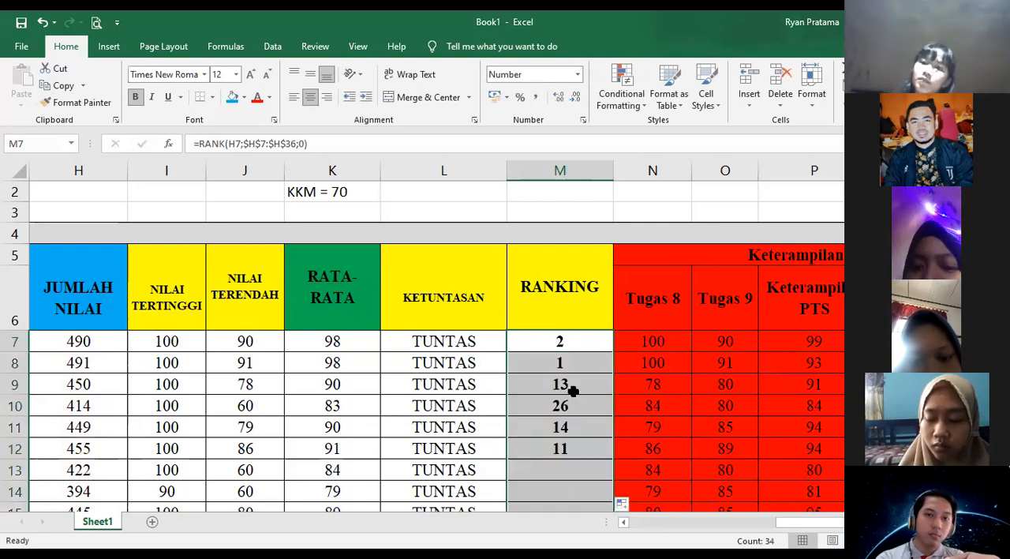
scroll(571, 292, "down", 1)
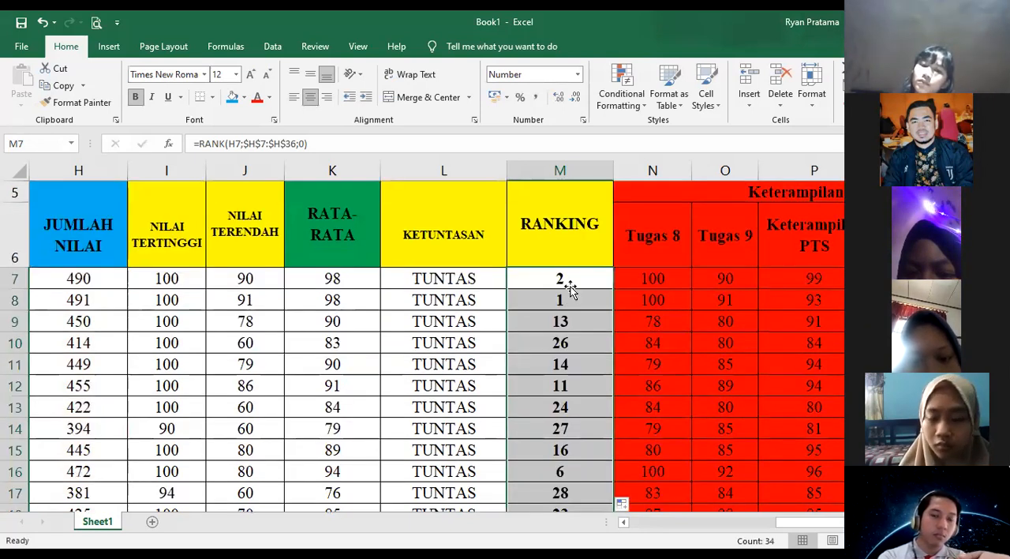
- Examine the ranks in column M from the first student to the end of the list, checking the top-ranked students' cells
left_click(573, 290)
key("Up")
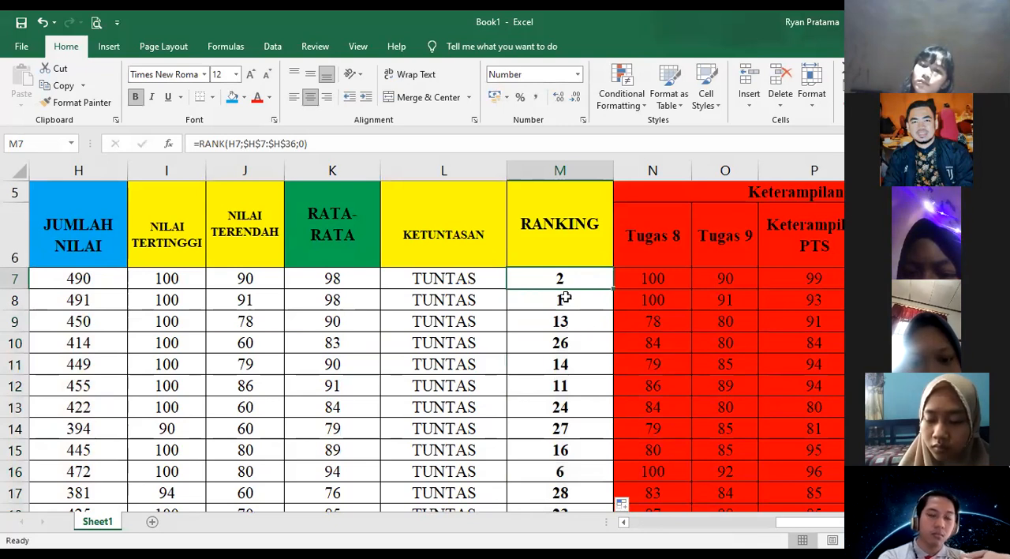
scroll(568, 316, "down", 2)
left_click(576, 301)
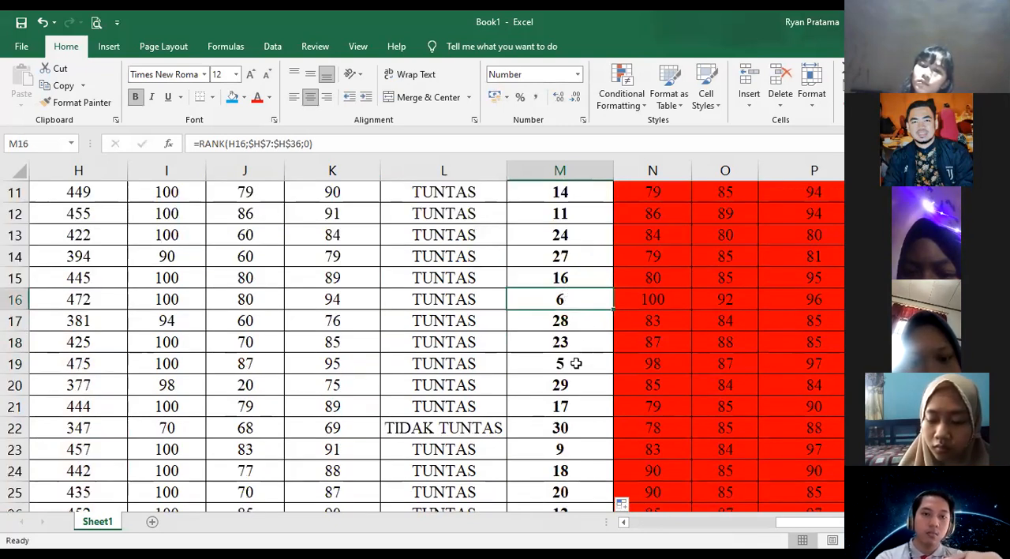
left_click(576, 363)
scroll(572, 367, "down", 2)
scroll(584, 379, "down", 1)
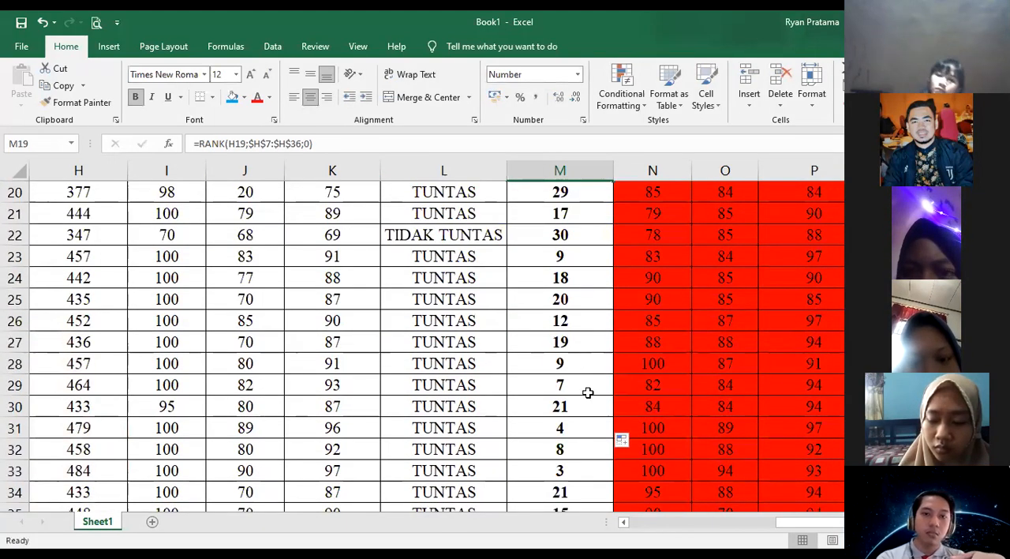
left_click(573, 362)
scroll(573, 320, "down", 2)
left_click(574, 338)
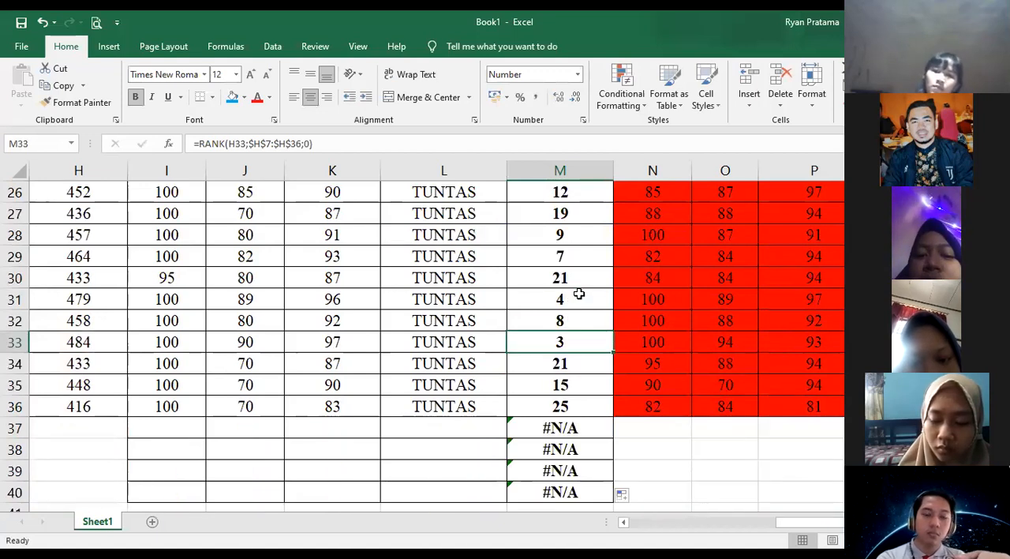
left_click(578, 294)
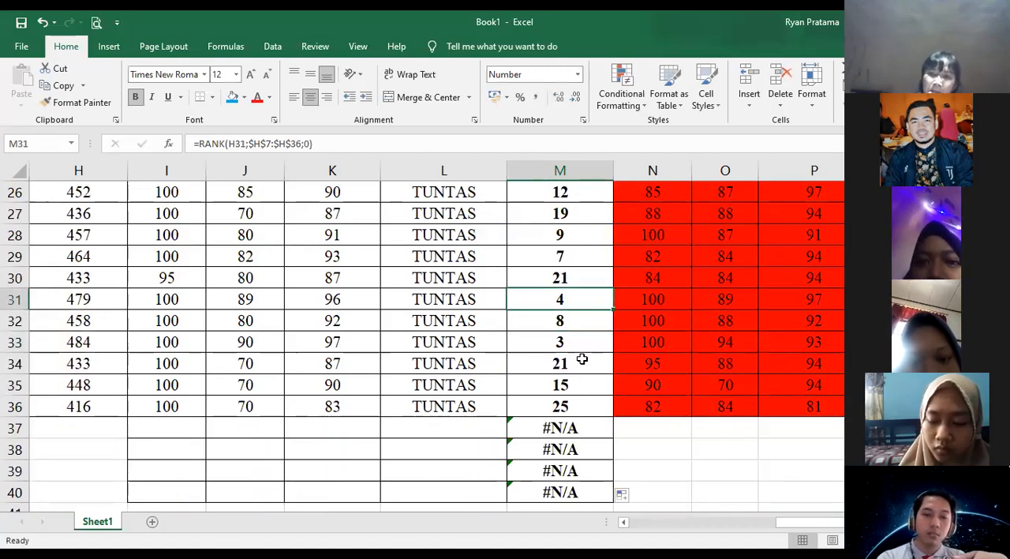
scroll(582, 360, "up", 5)
scroll(581, 360, "up", 4)
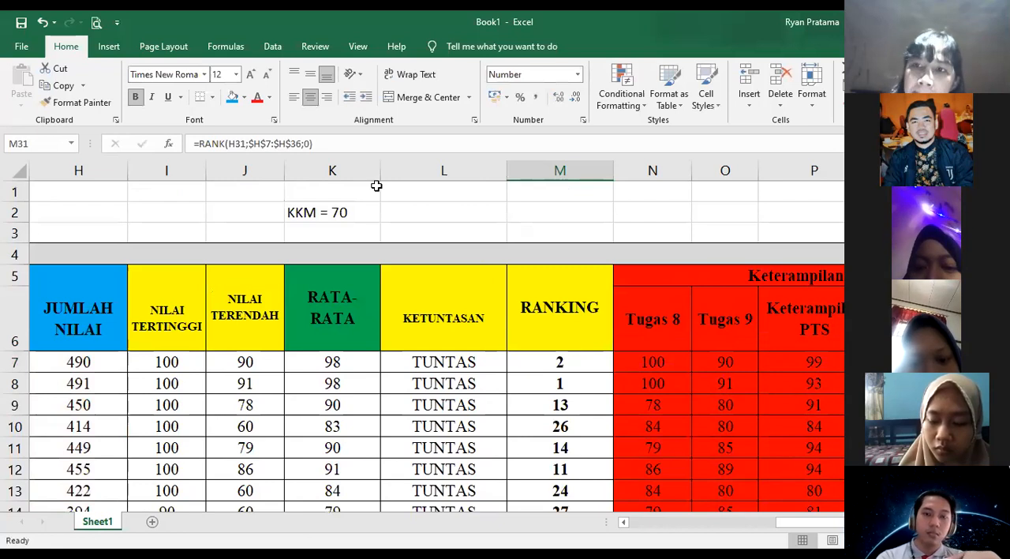
- Review the RANK formula in M7 and look over the score table from the student names across to the RANKING column
left_click(340, 142)
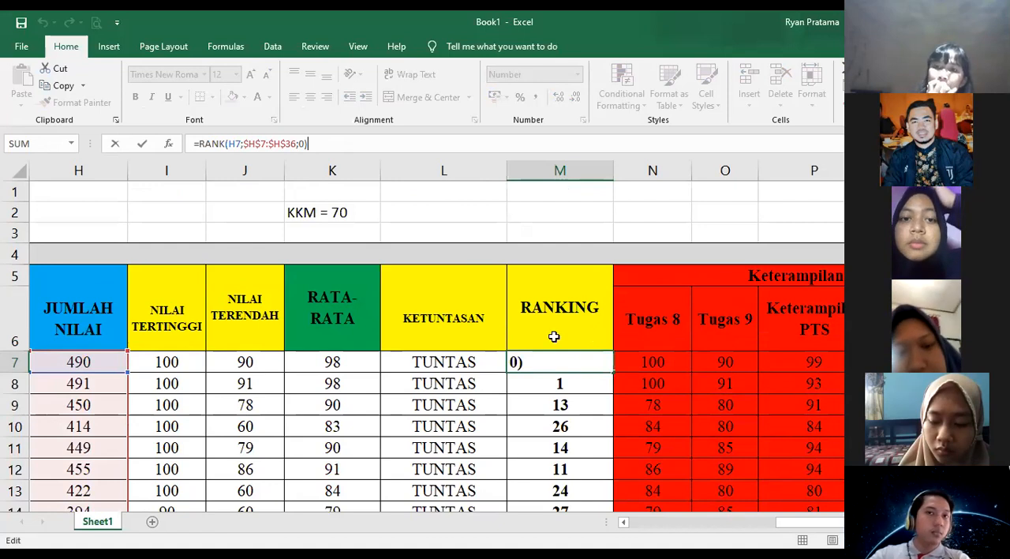
key("Return")
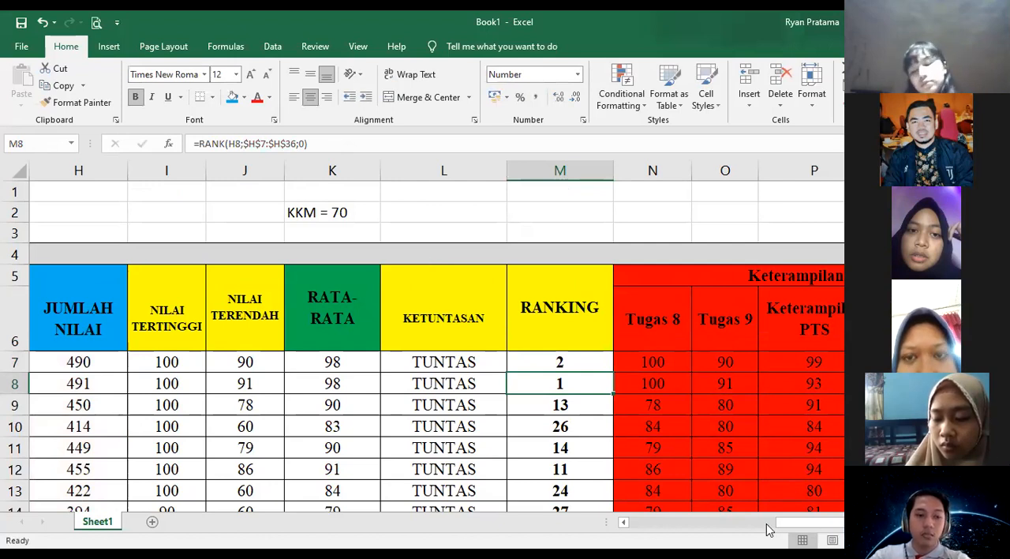
scroll(766, 523, "left", 3)
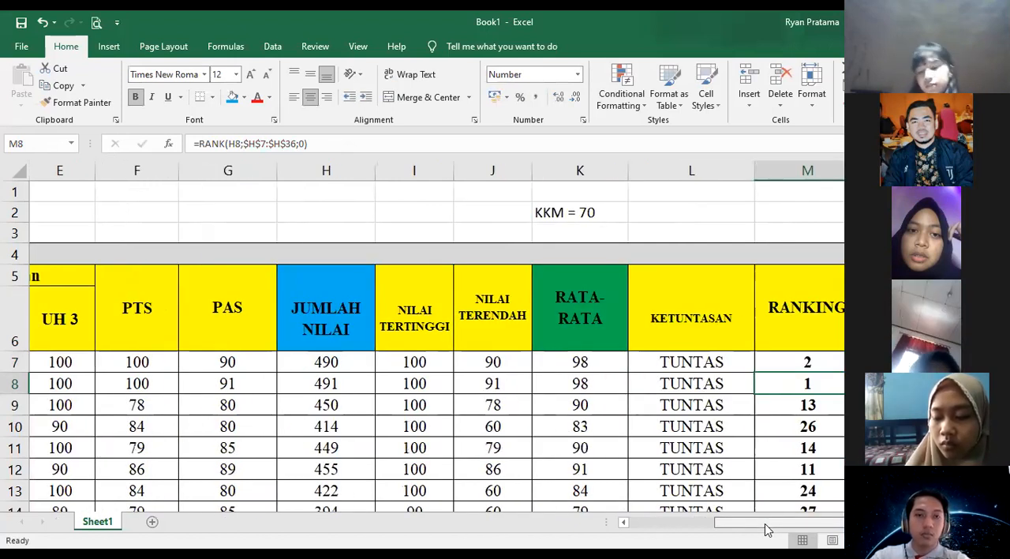
scroll(684, 536, "left", 2)
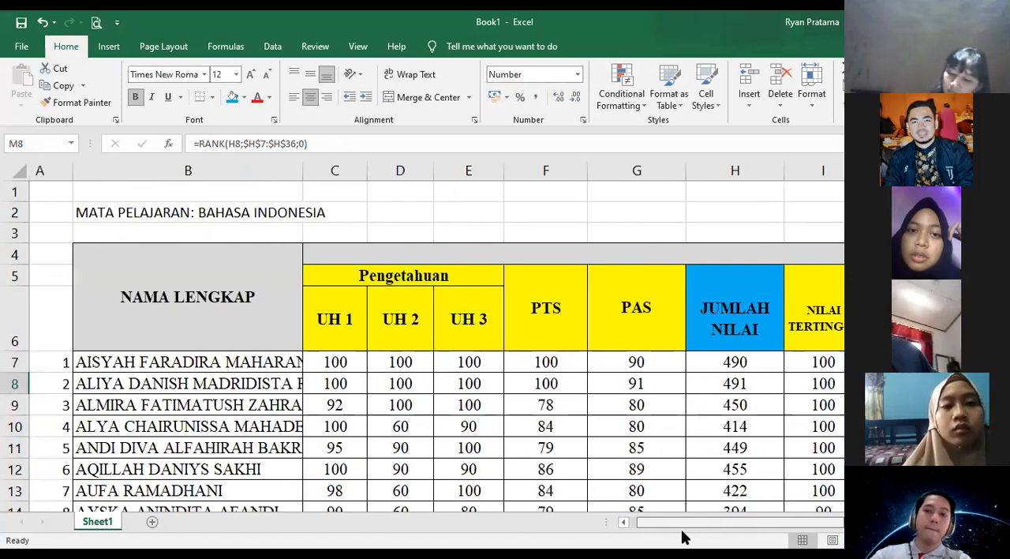
scroll(781, 535, "right", 3)
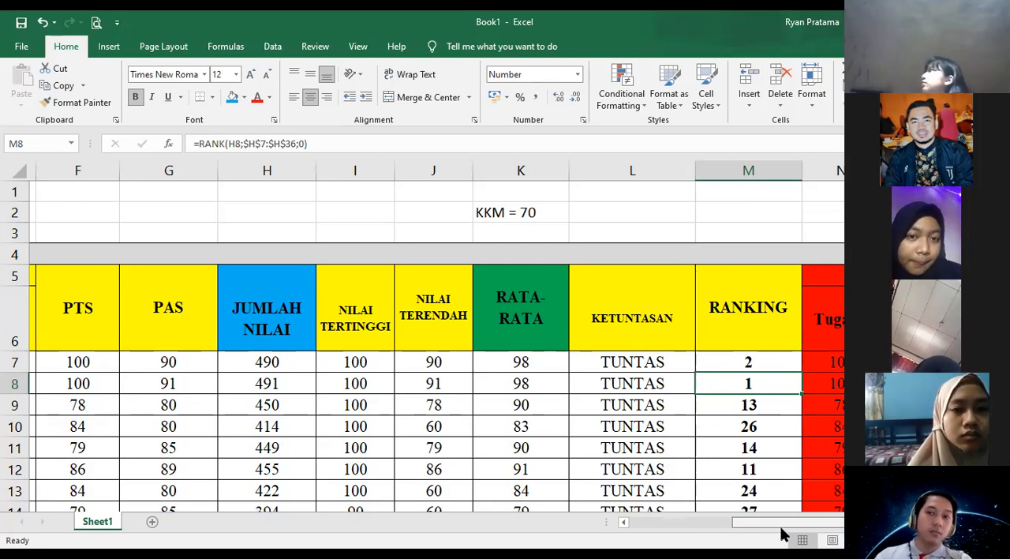
left_click_drag(747, 528, 817, 524)
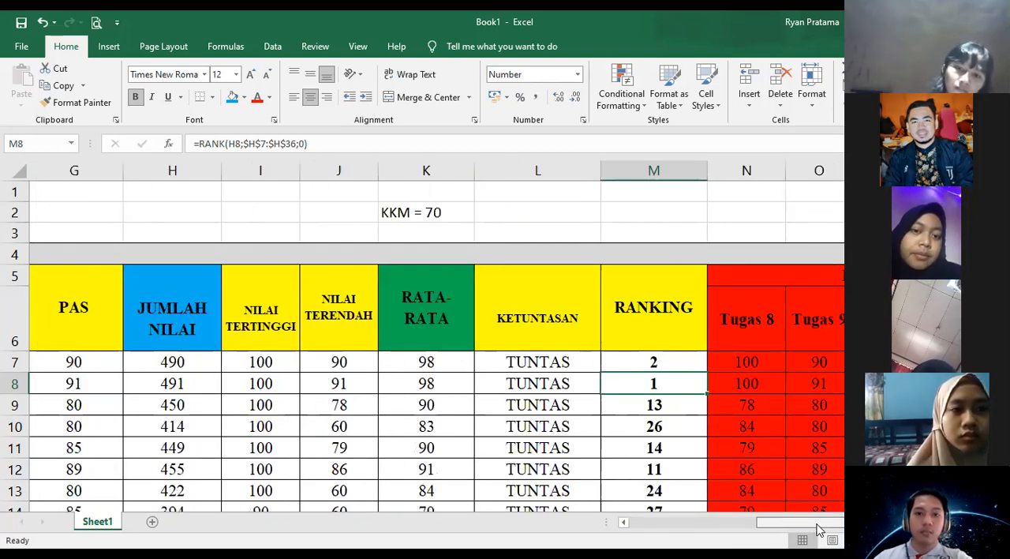